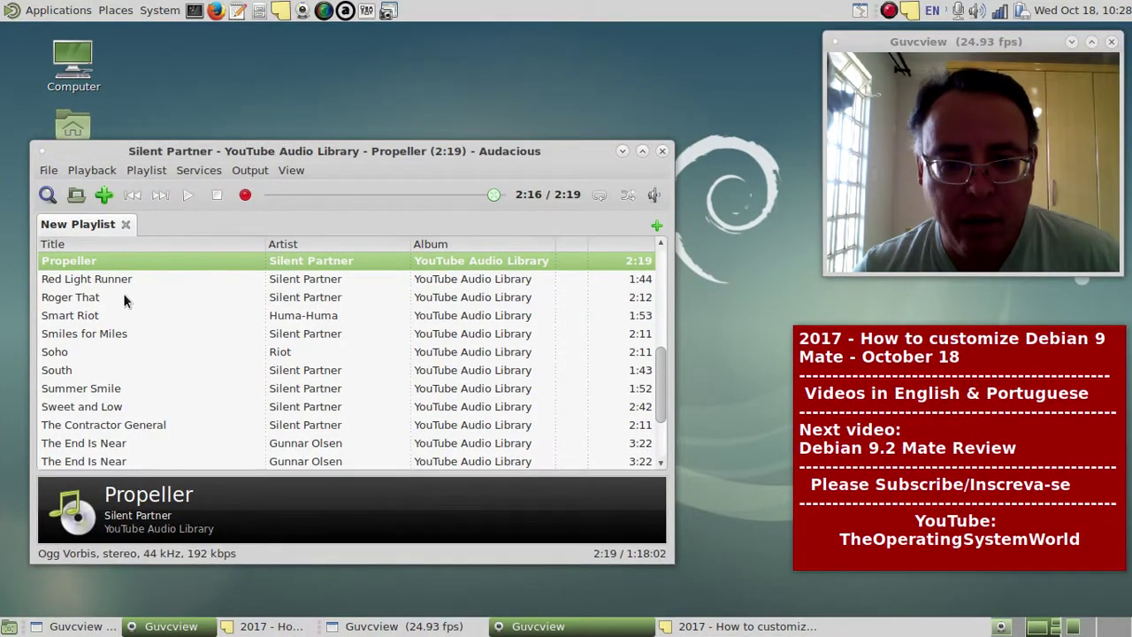
scroll(205, 291, "up", 5)
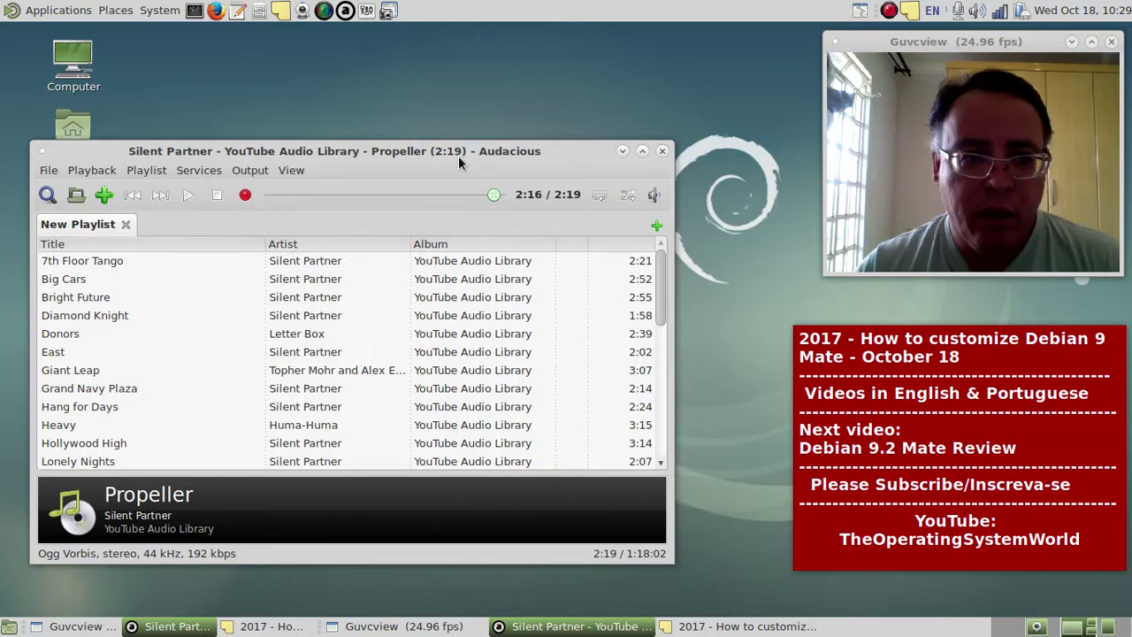
- Add a Synaptic Package Manager launcher to the panel
left_click(165, 13)
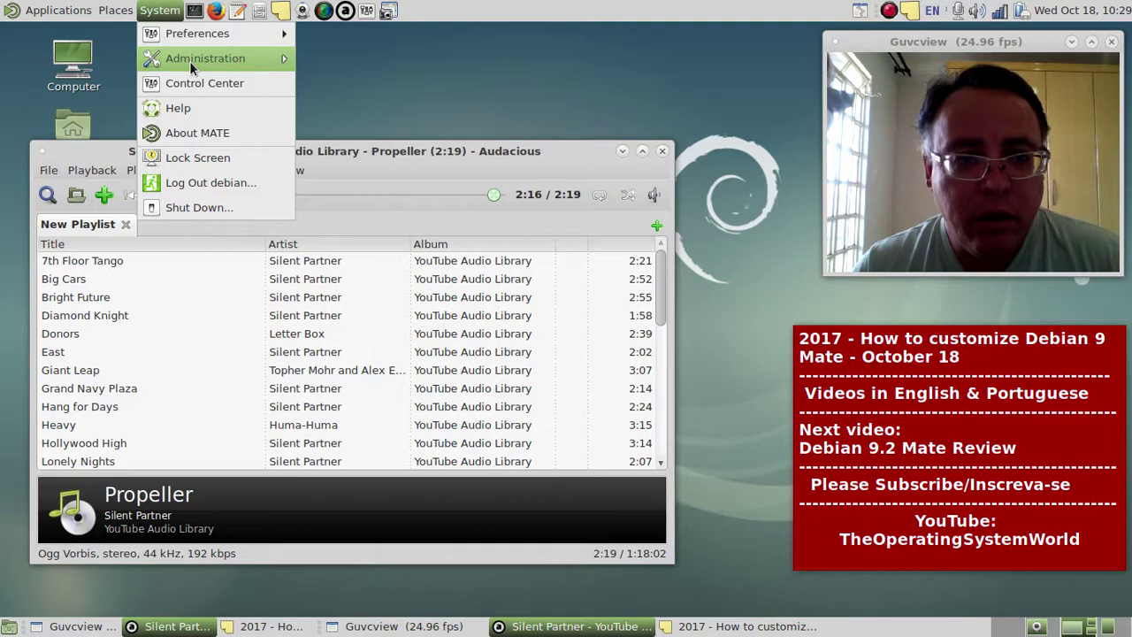
mouse_move(190, 61)
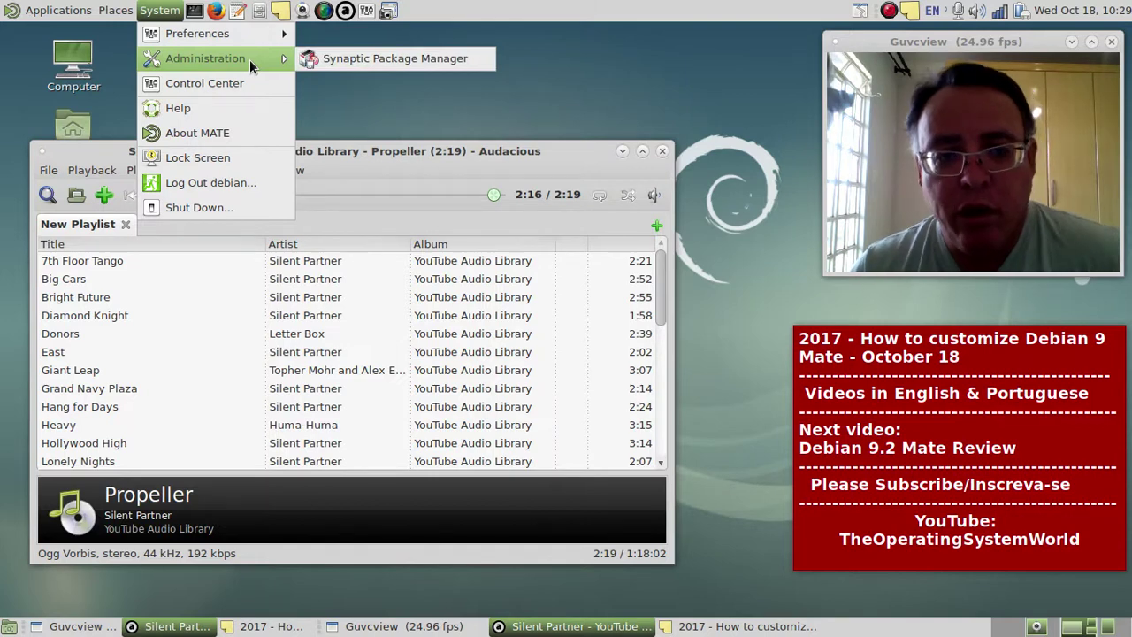
right_click(347, 66)
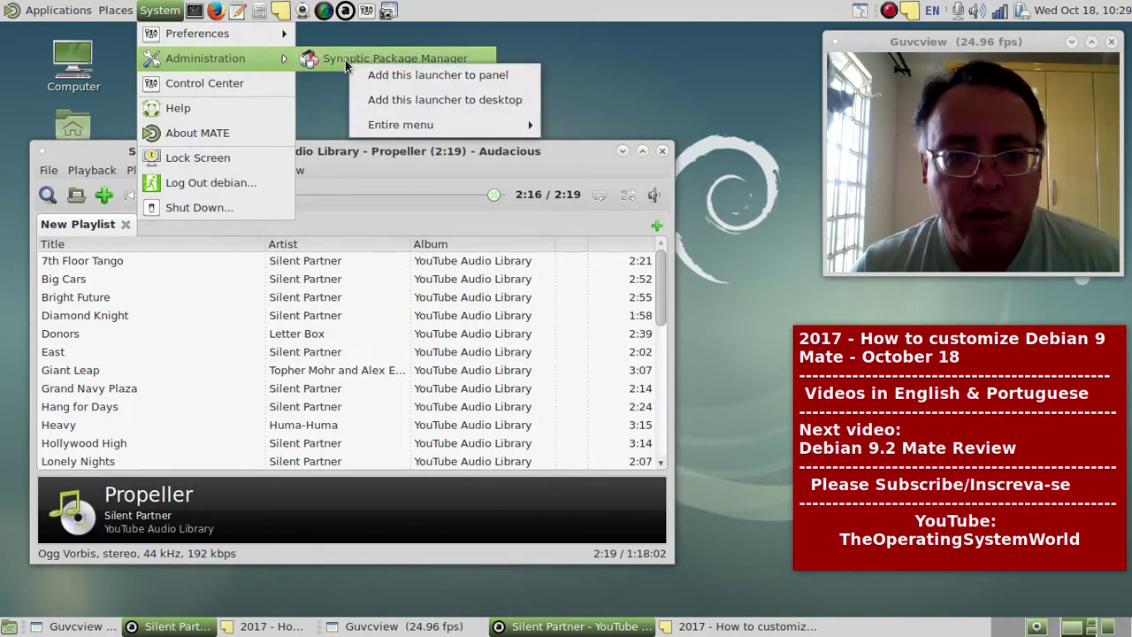
left_click(397, 72)
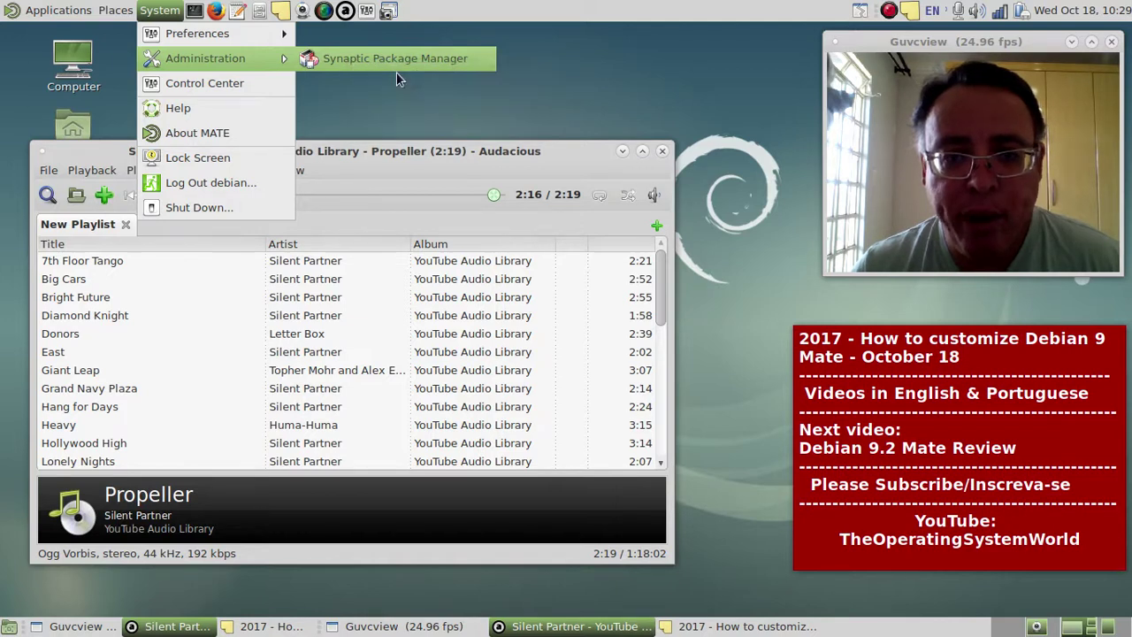
left_click(494, 23)
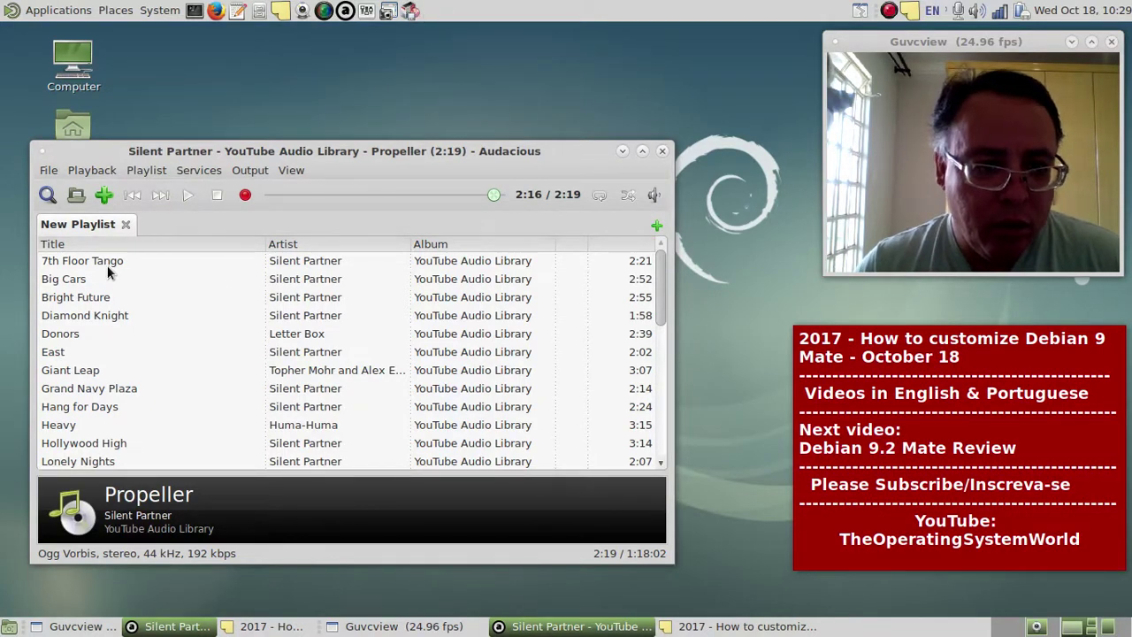
- Play the track Big Cars in Audacious at 37 % volume and minimize the player window
double_click(87, 276)
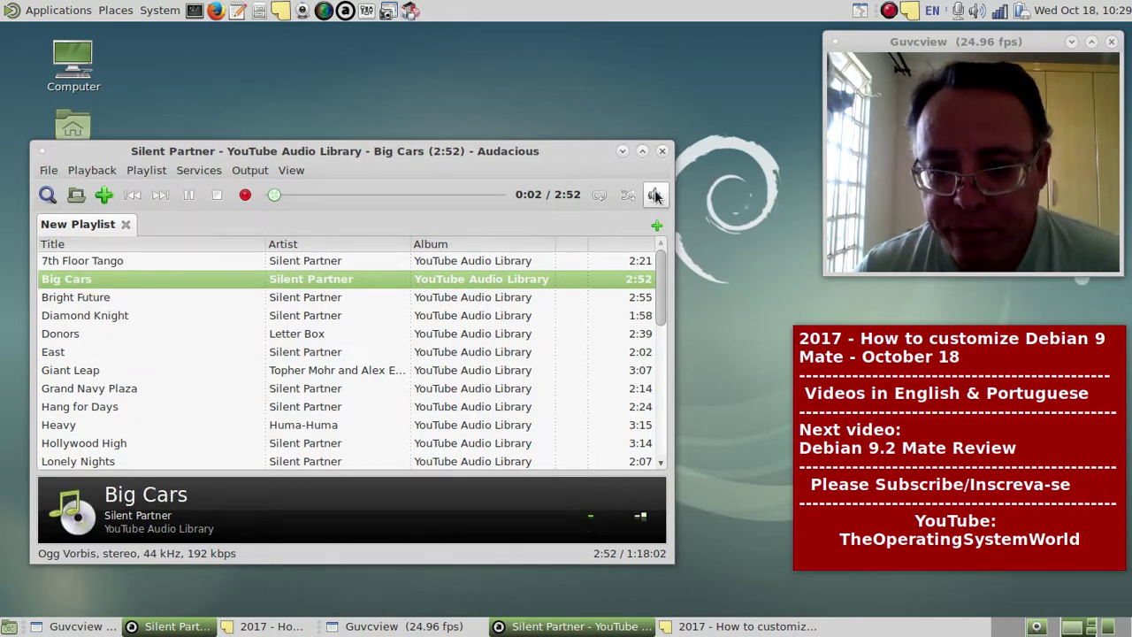
mouse_move(655, 195)
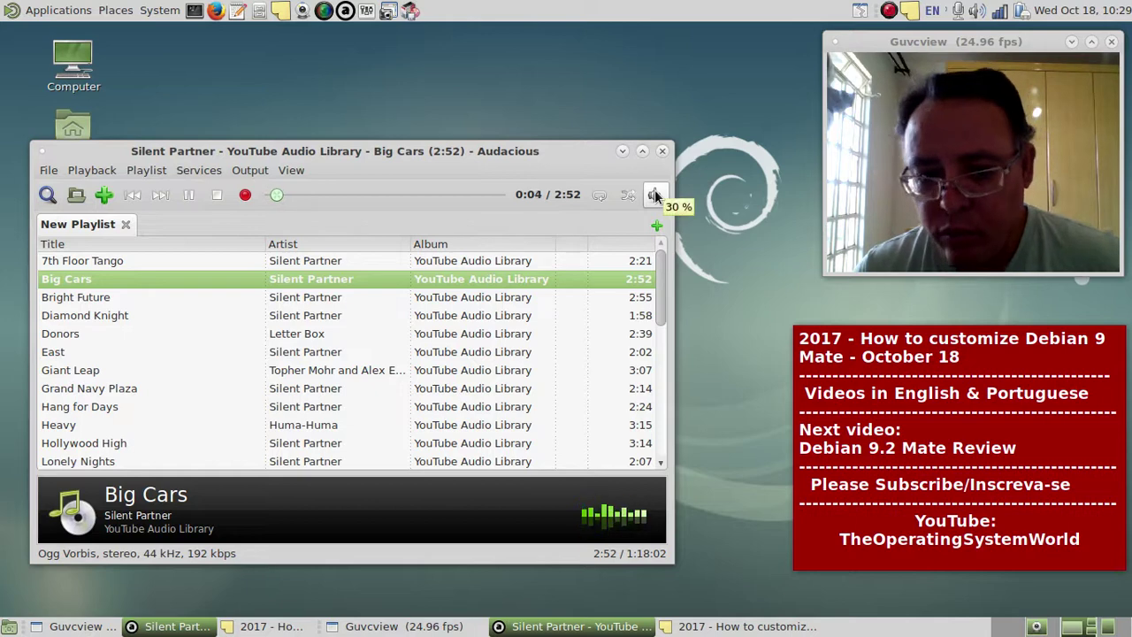
scroll(655, 195, "up", 2)
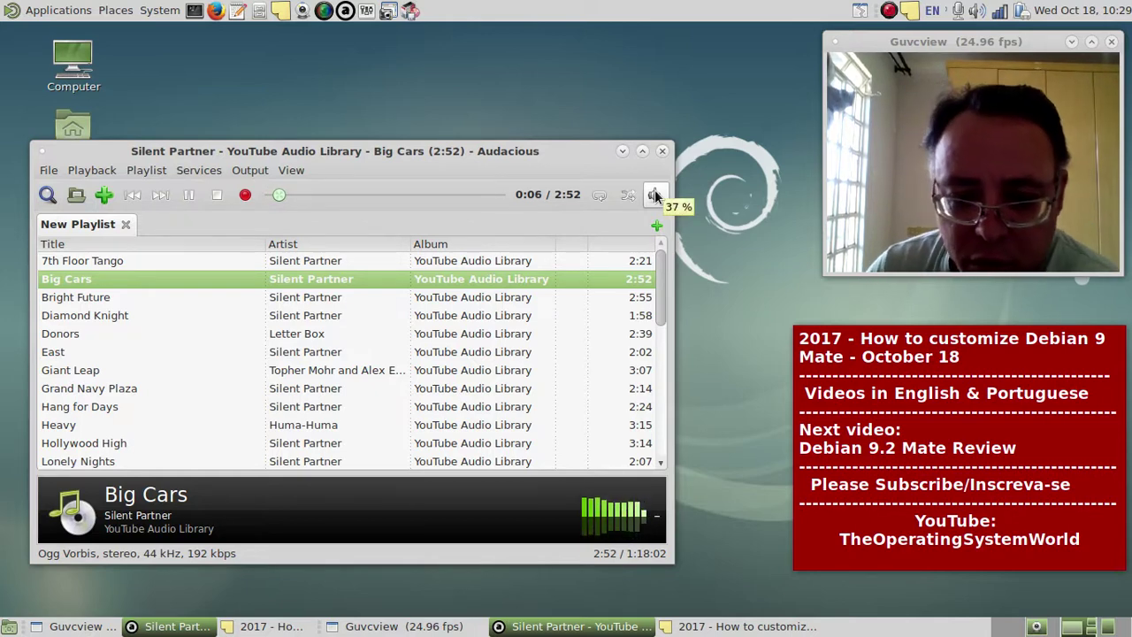
left_click(619, 151)
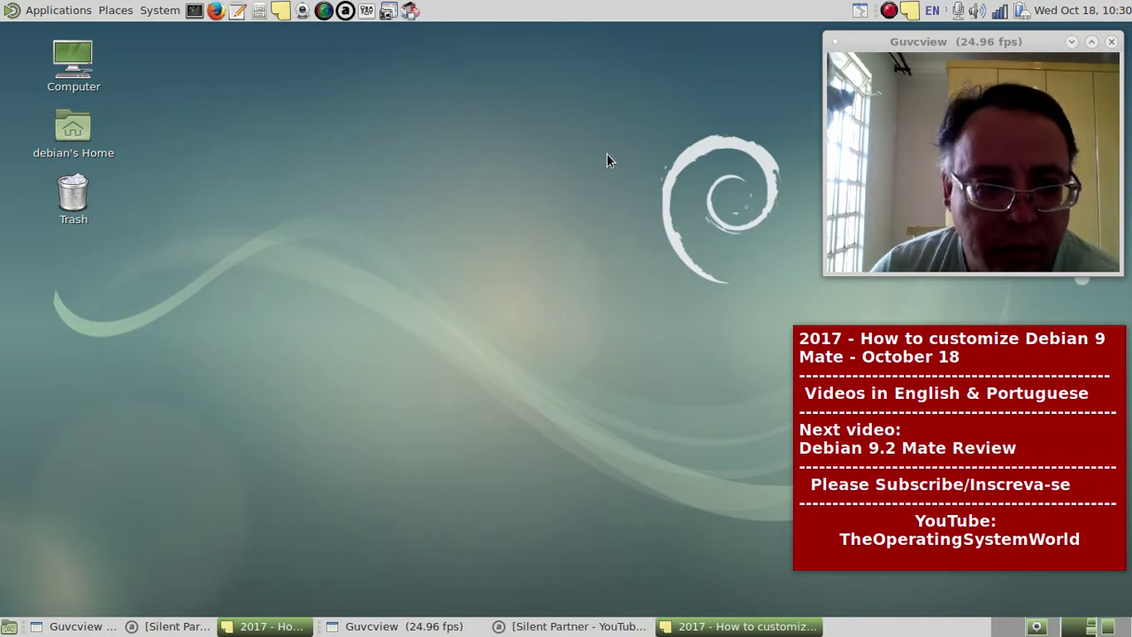
- Add launchers for GNU Image Manipulation Program and Inkscape to the panel
left_click(50, 8)
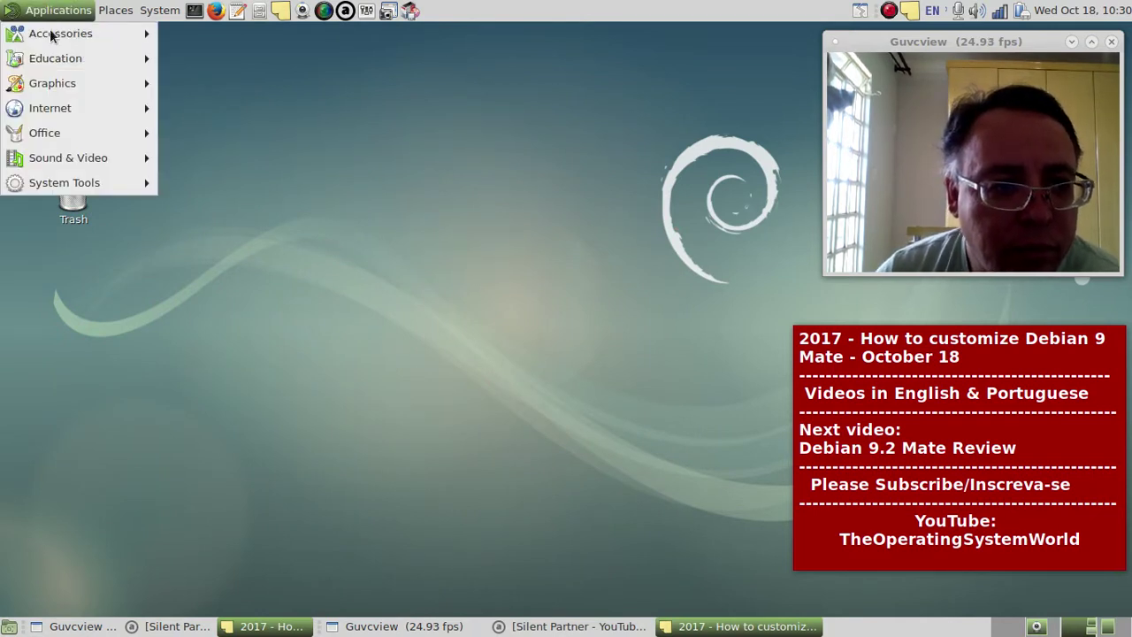
left_click(53, 75)
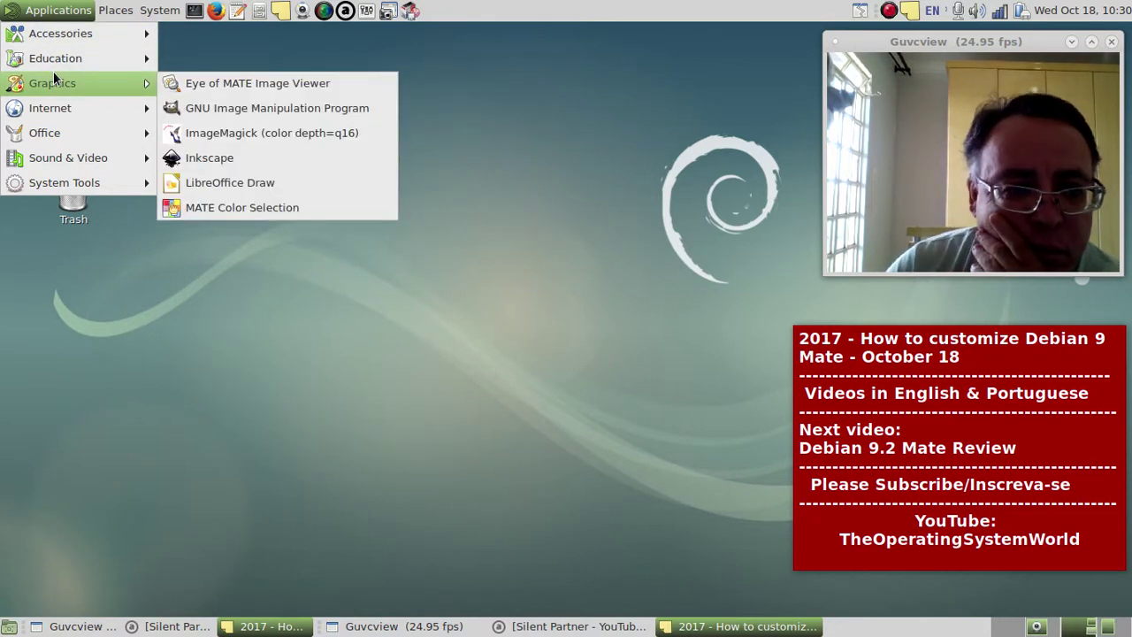
right_click(225, 115)
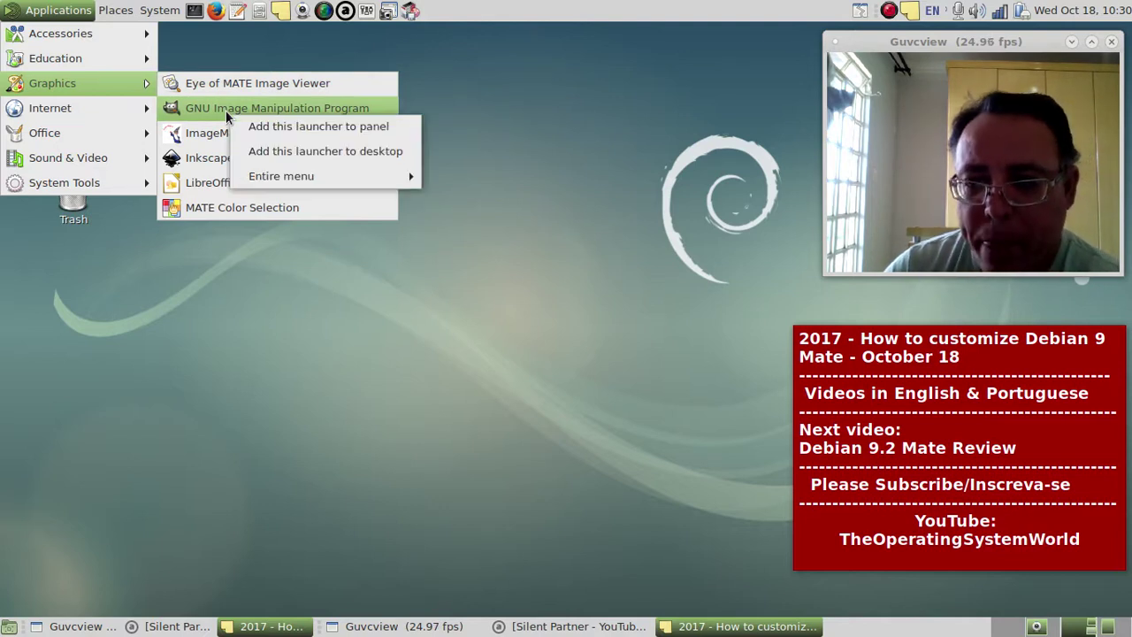
left_click(282, 127)
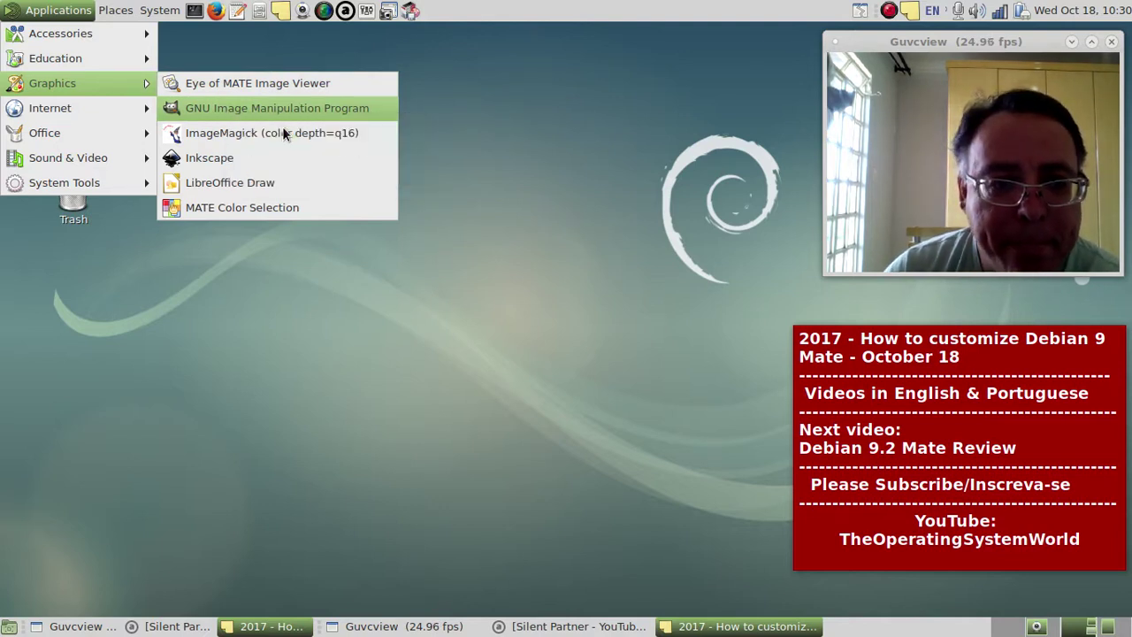
right_click(235, 159)
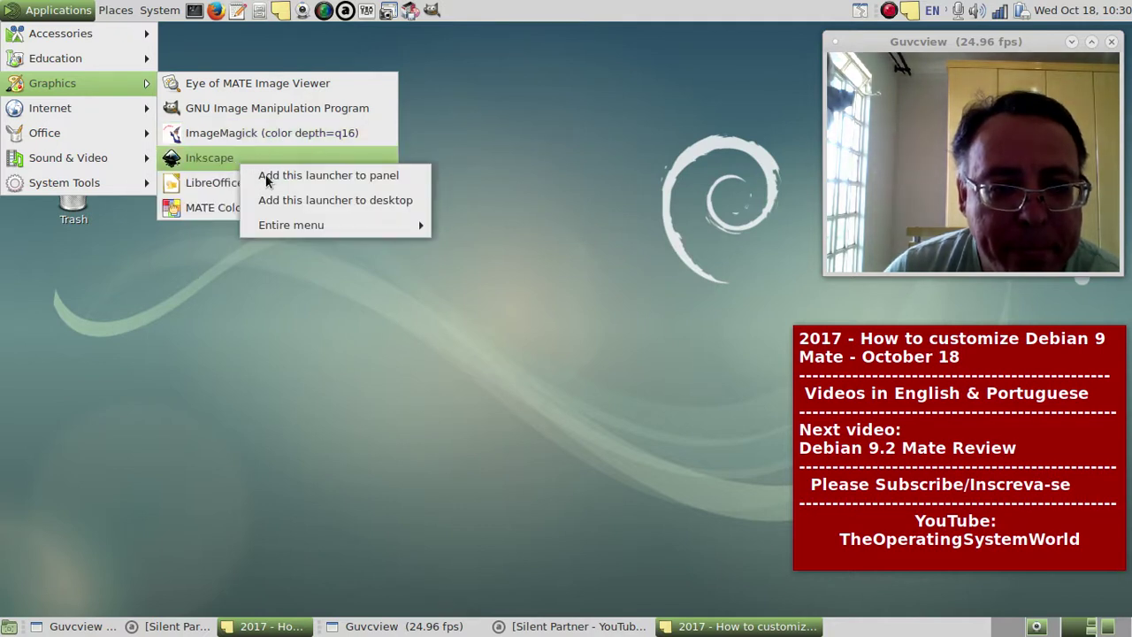
left_click(265, 176)
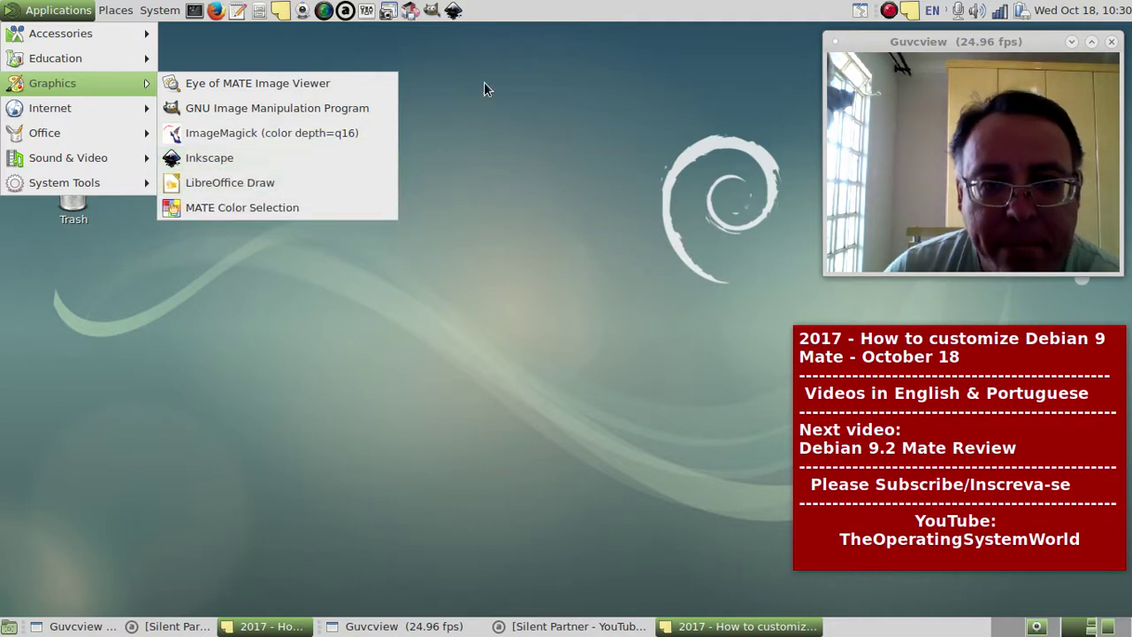
- Unlock the Take Screenshot launcher from the panel and lock the Control Center launcher in place
left_click(393, 13)
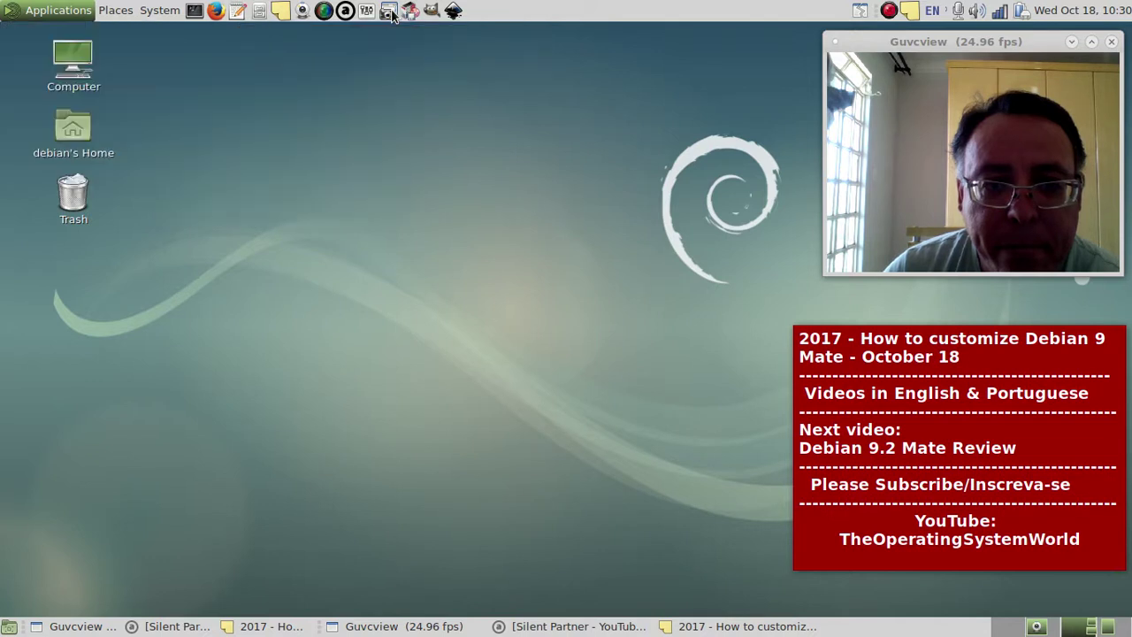
right_click(392, 13)
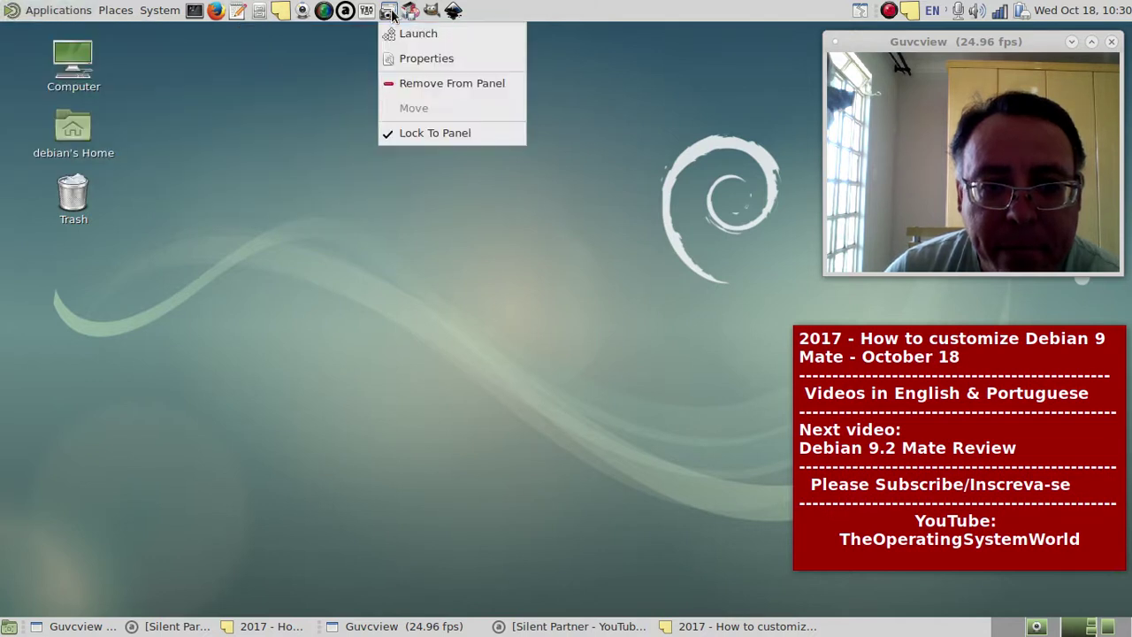
left_click(429, 134)
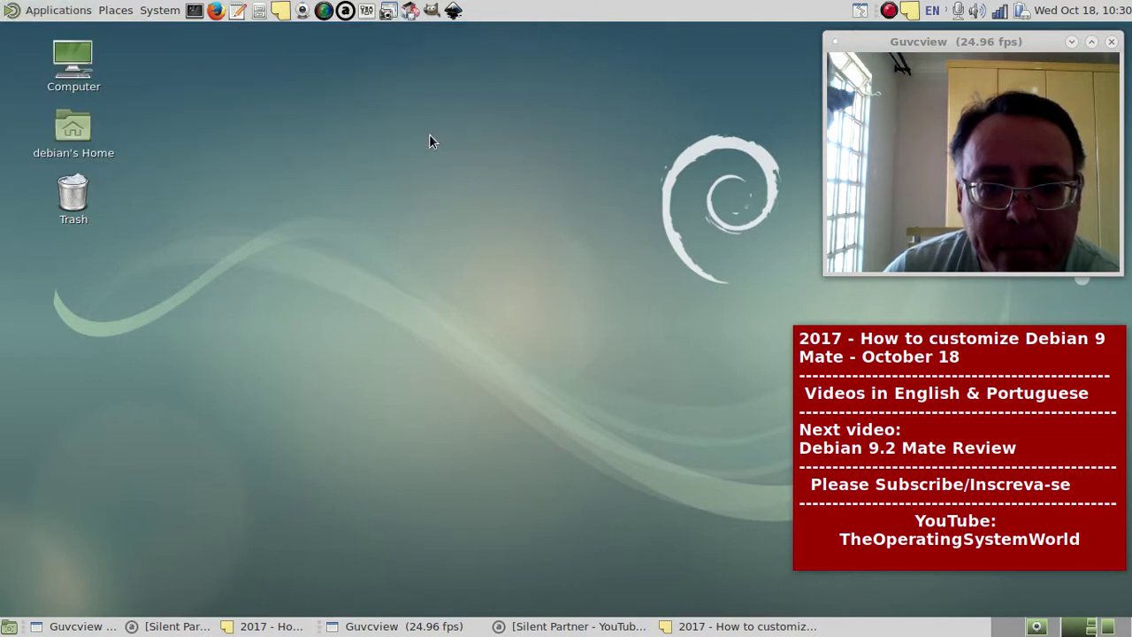
right_click(367, 10)
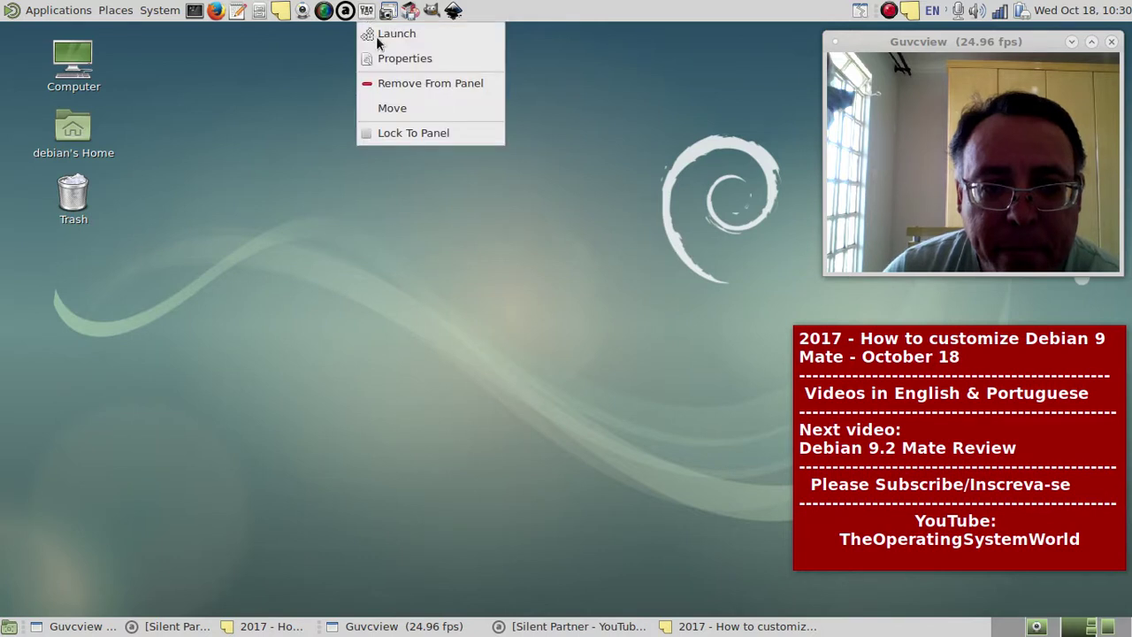
left_click(396, 133)
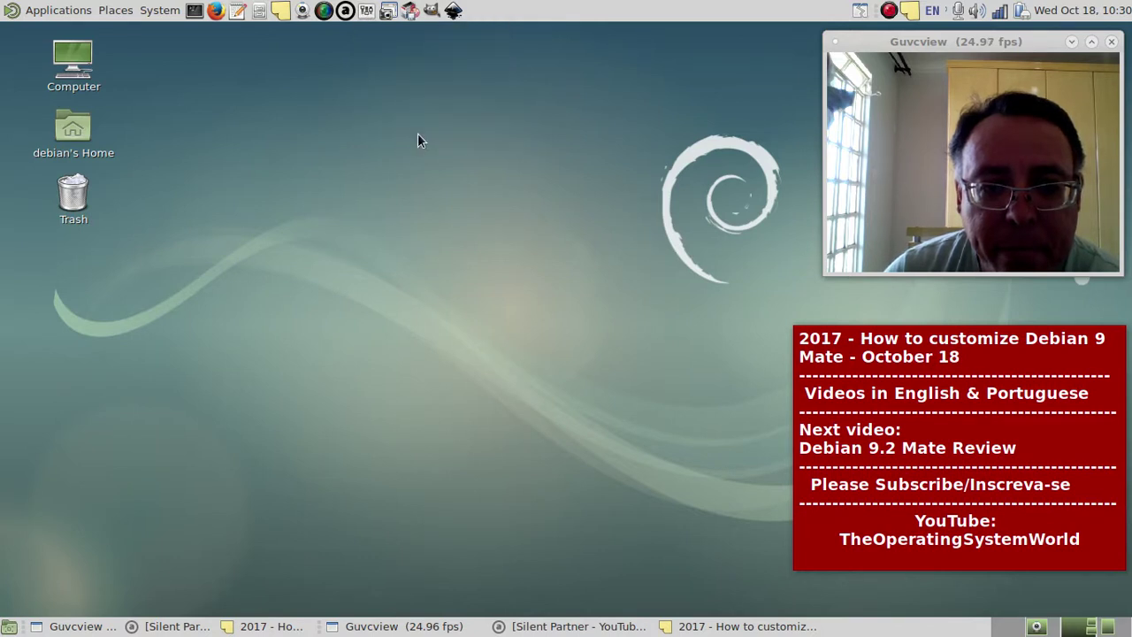
- Move the GIMP and Inkscape launchers directly after the Control Center launcher, with Inkscape first
right_click(432, 11)
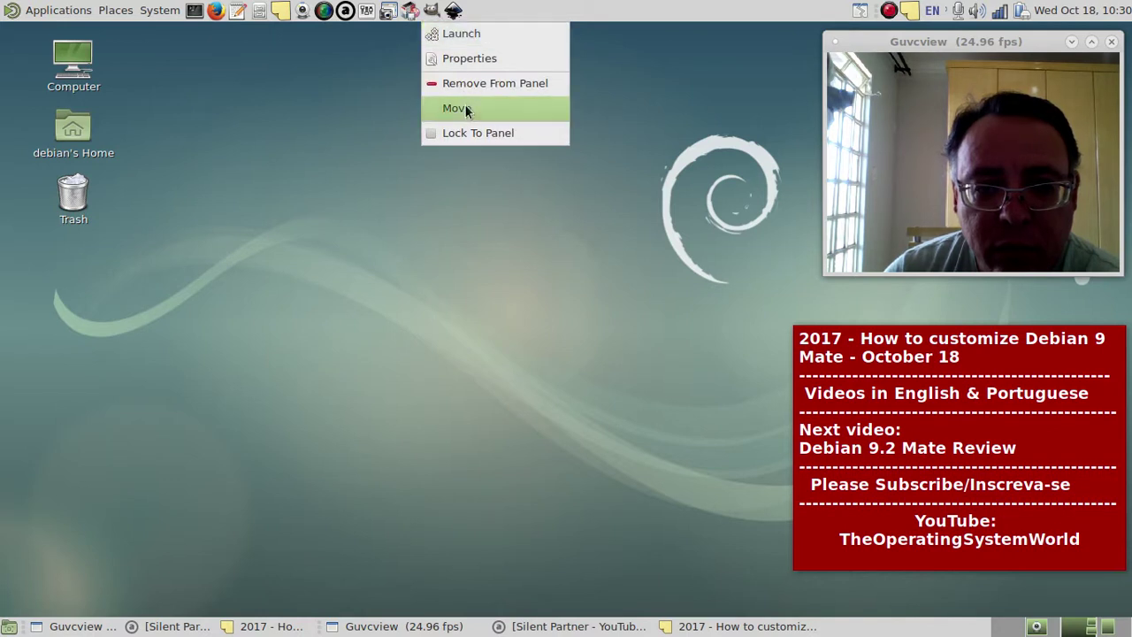
left_click(465, 107)
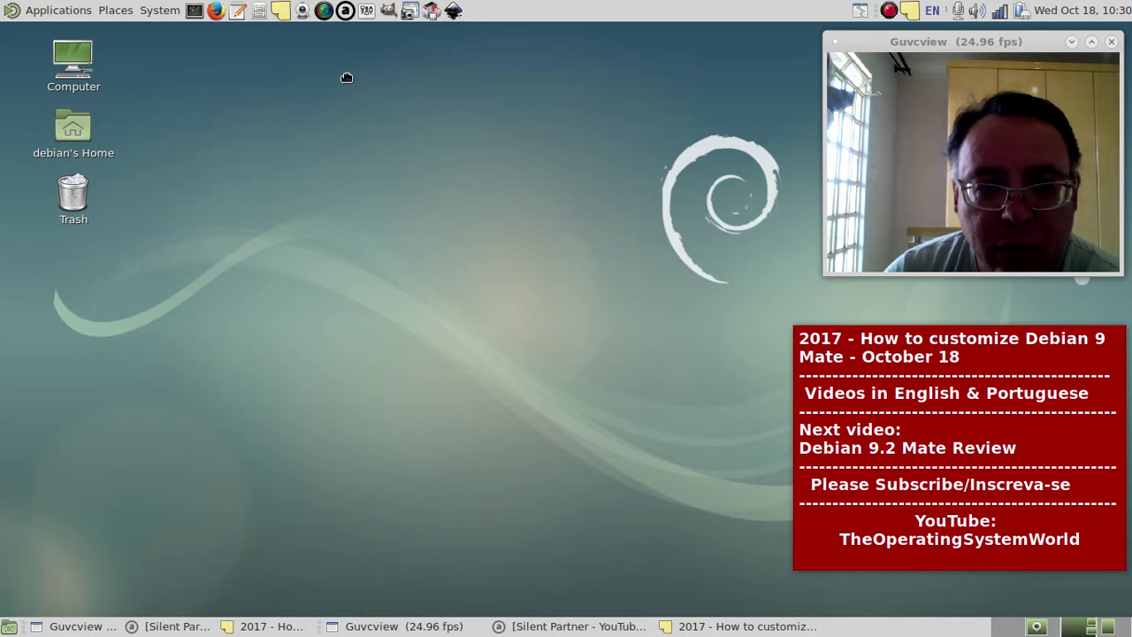
right_click(451, 13)
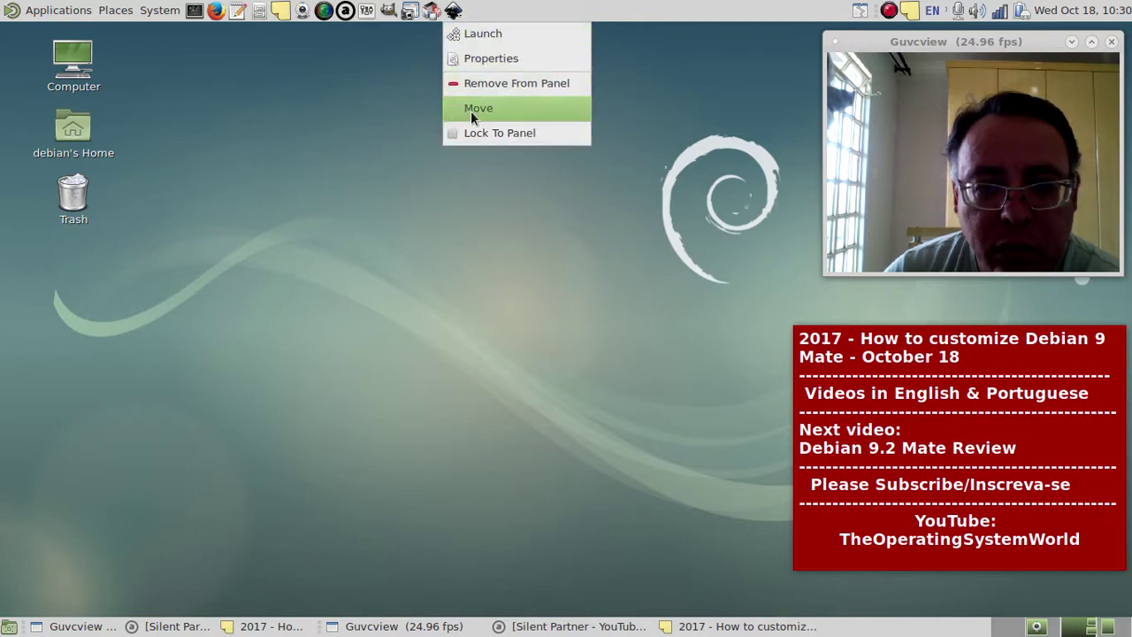
left_click(470, 111)
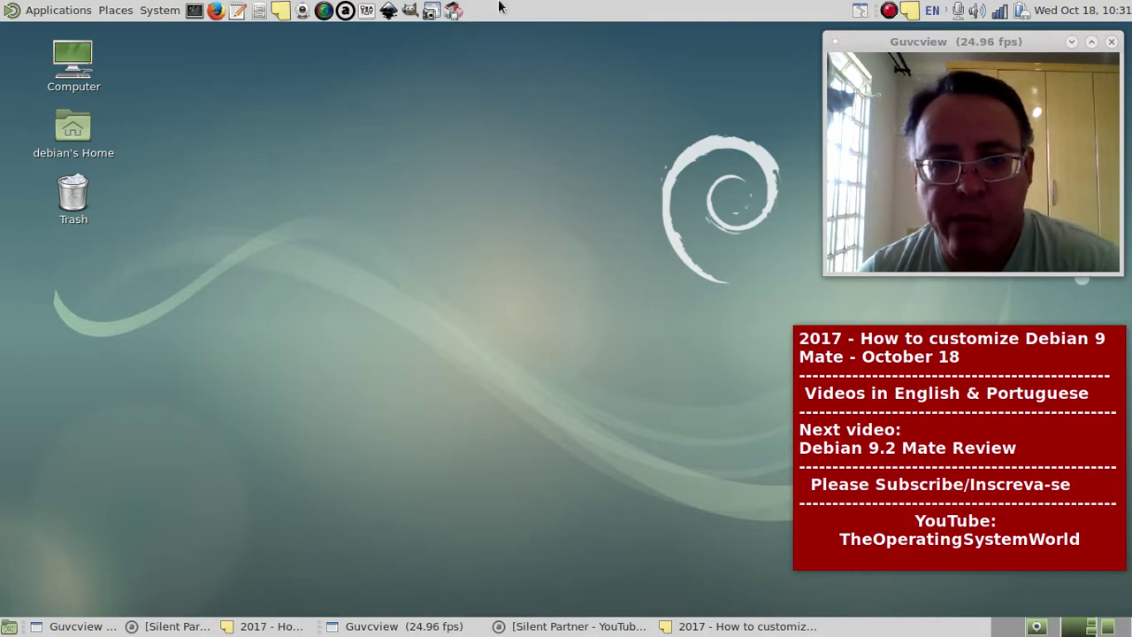
- Move the Take Screenshot launcher to the end of the launcher row and lock it to the panel
right_click(431, 13)
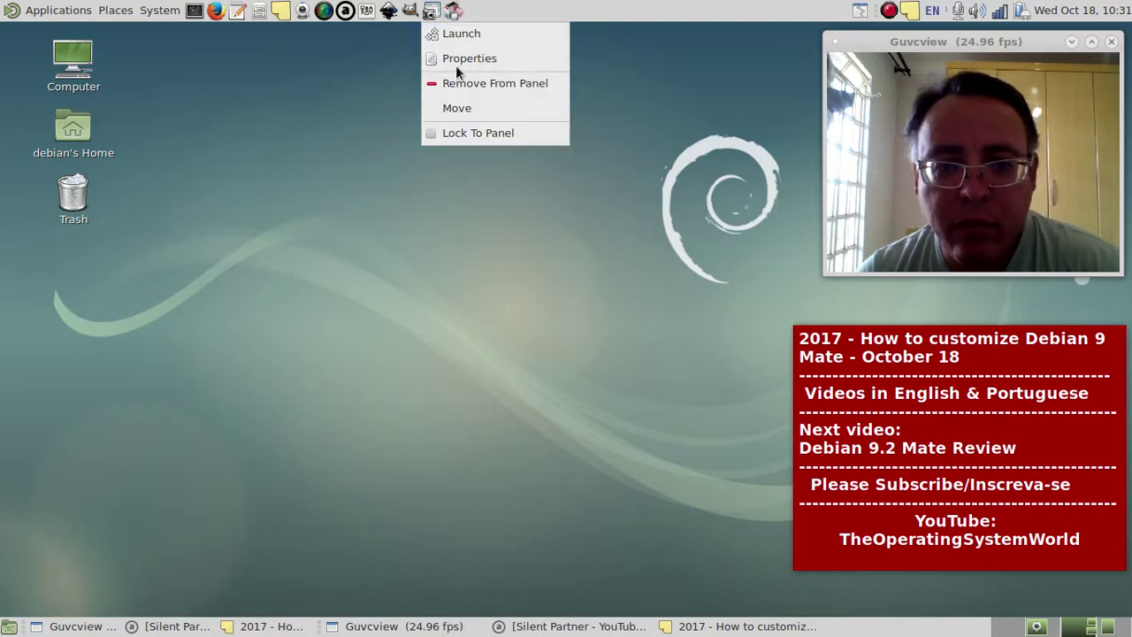
left_click(457, 108)
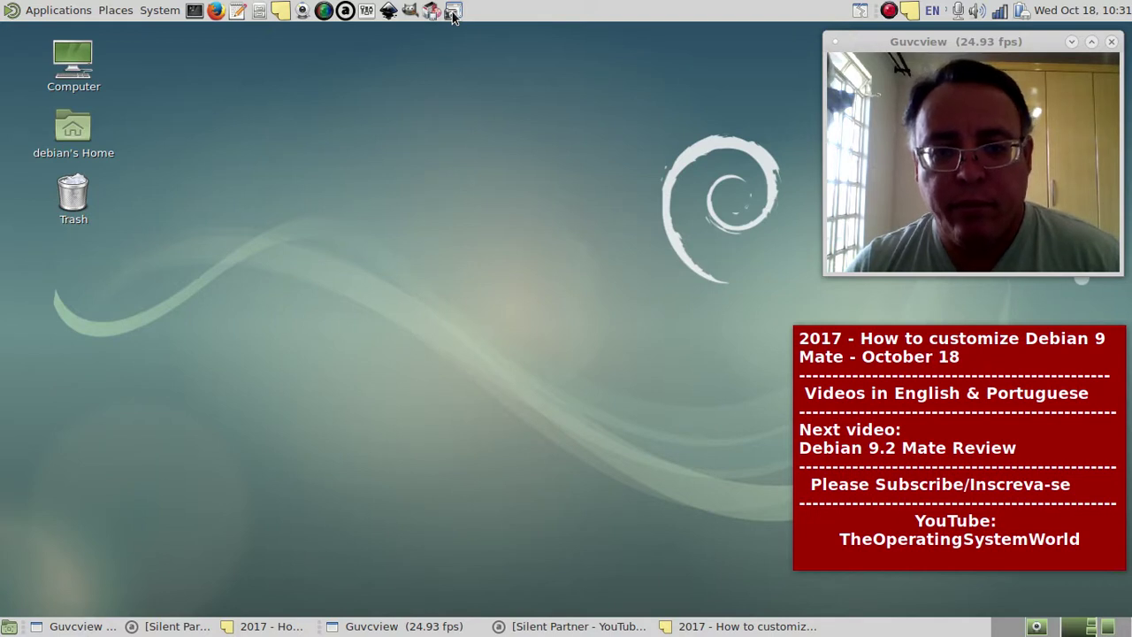
right_click(453, 12)
left_click(467, 56)
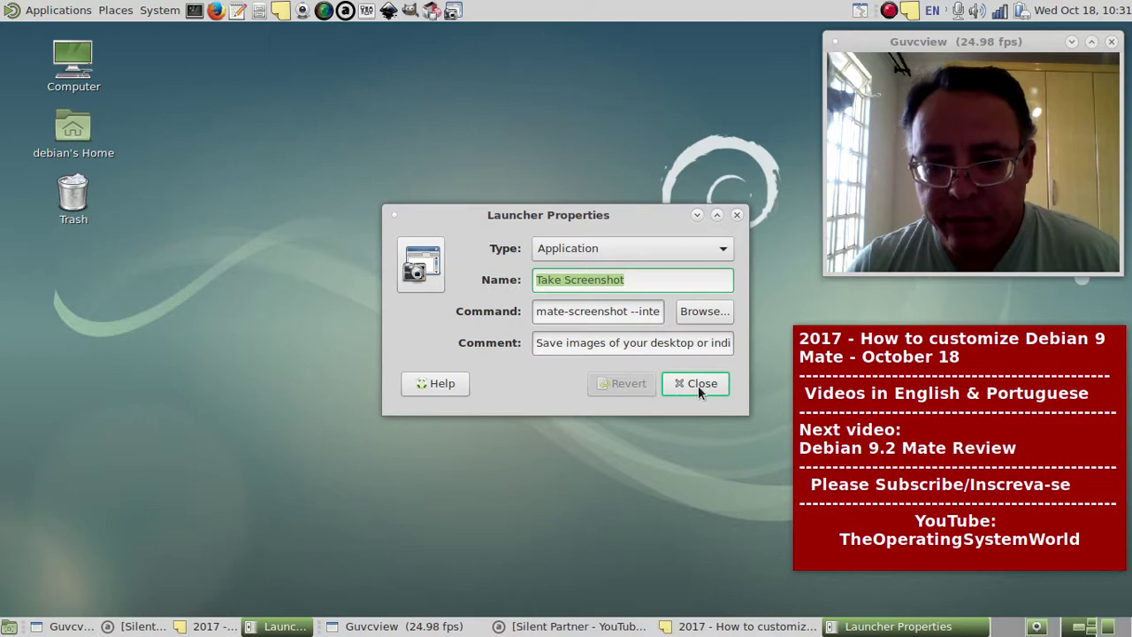
left_click(698, 384)
right_click(454, 13)
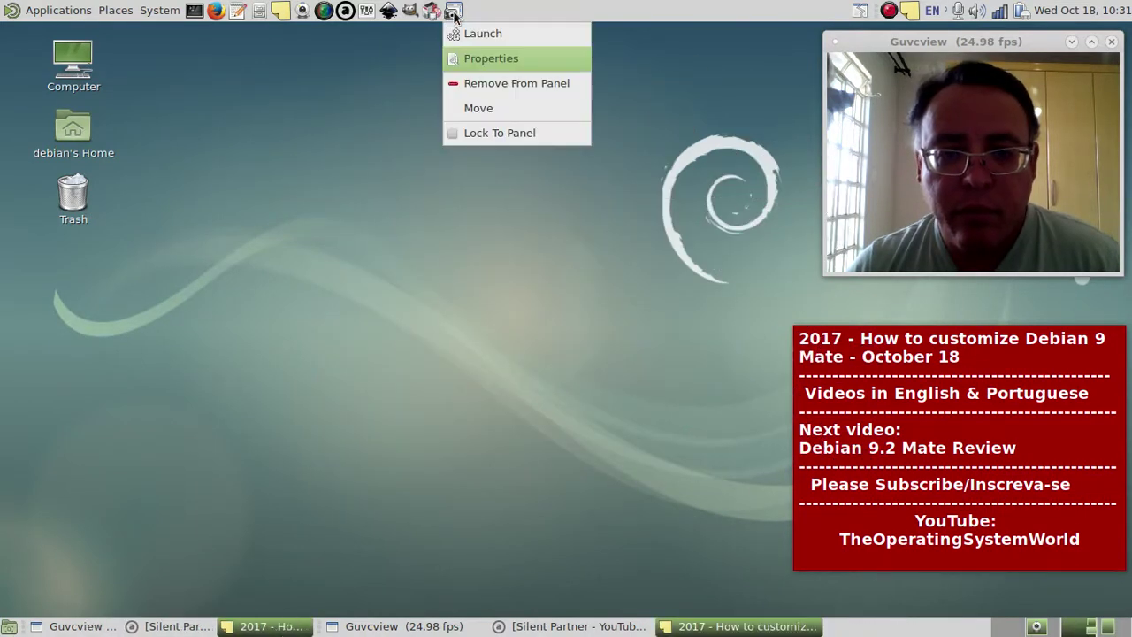
left_click(484, 129)
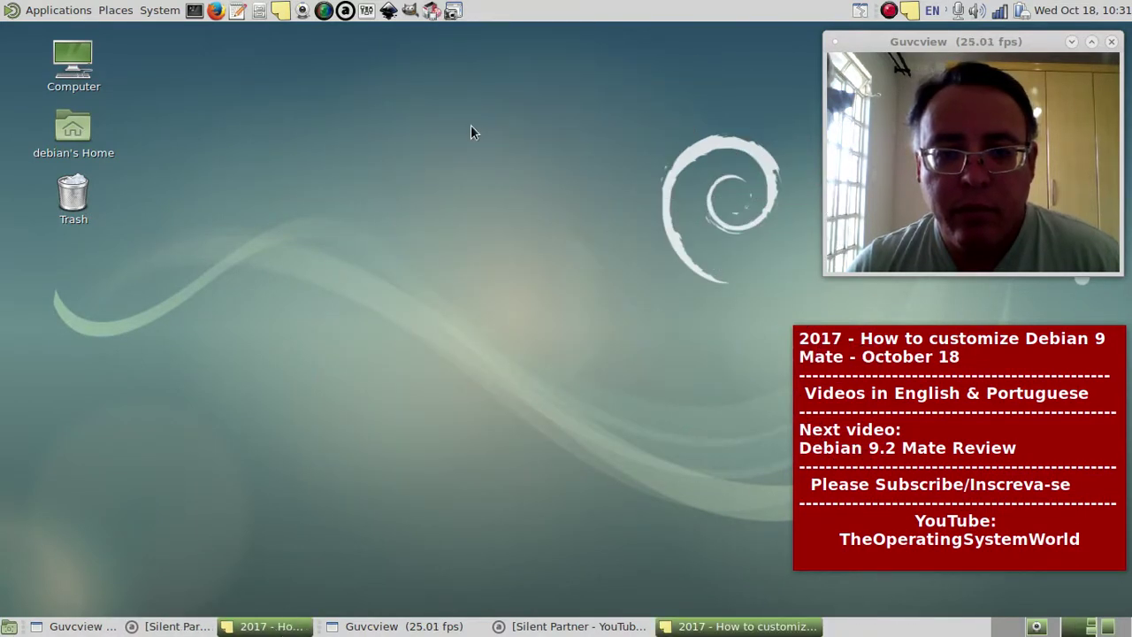
- Move the Synaptic Package Manager launcher directly after the Control Center launcher and lock it to the panel
right_click(431, 12)
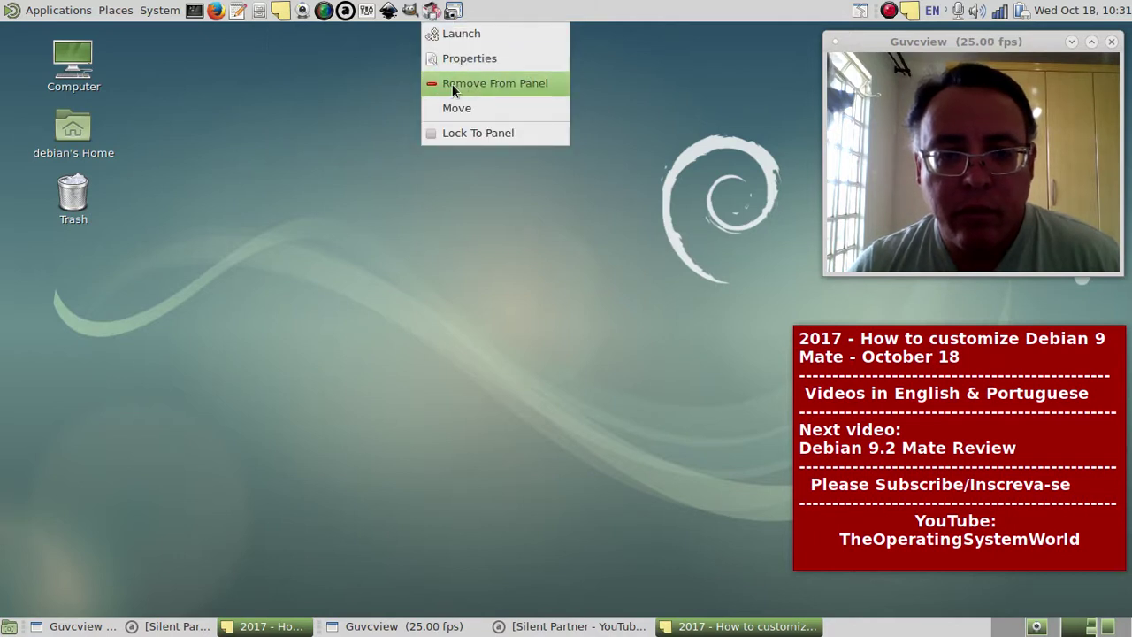
left_click(468, 108)
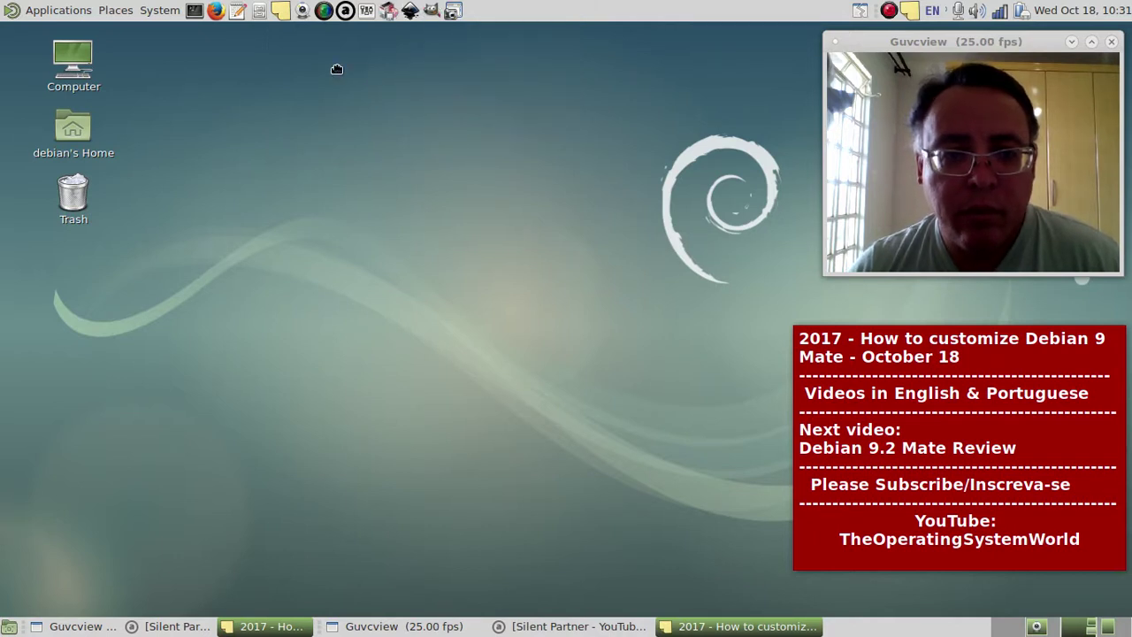
right_click(389, 14)
left_click(416, 166)
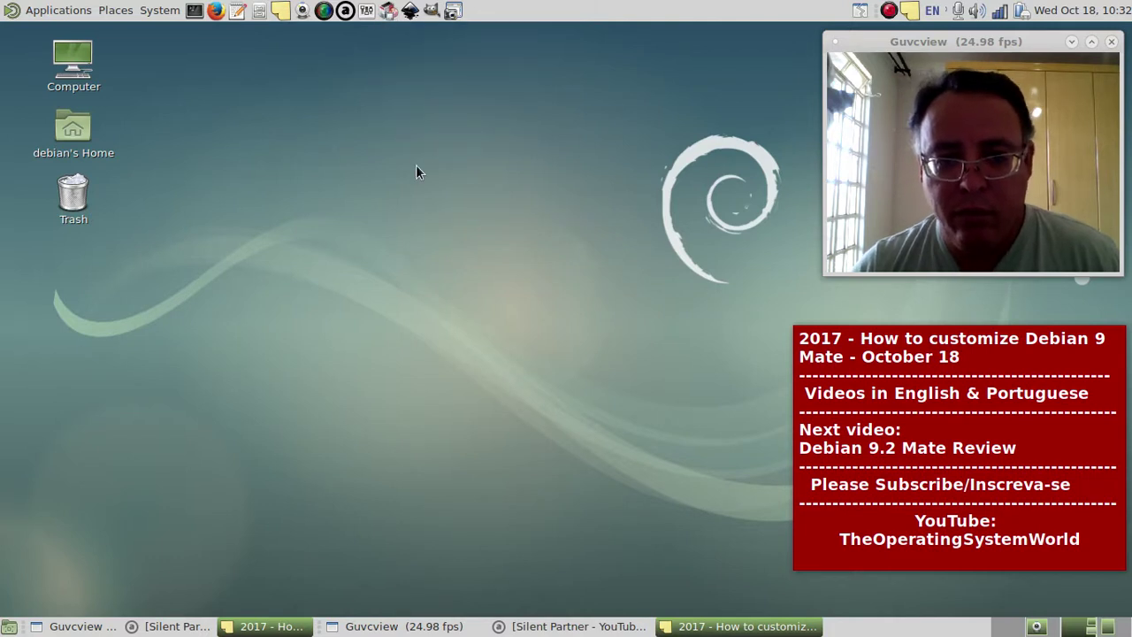
right_click(390, 12)
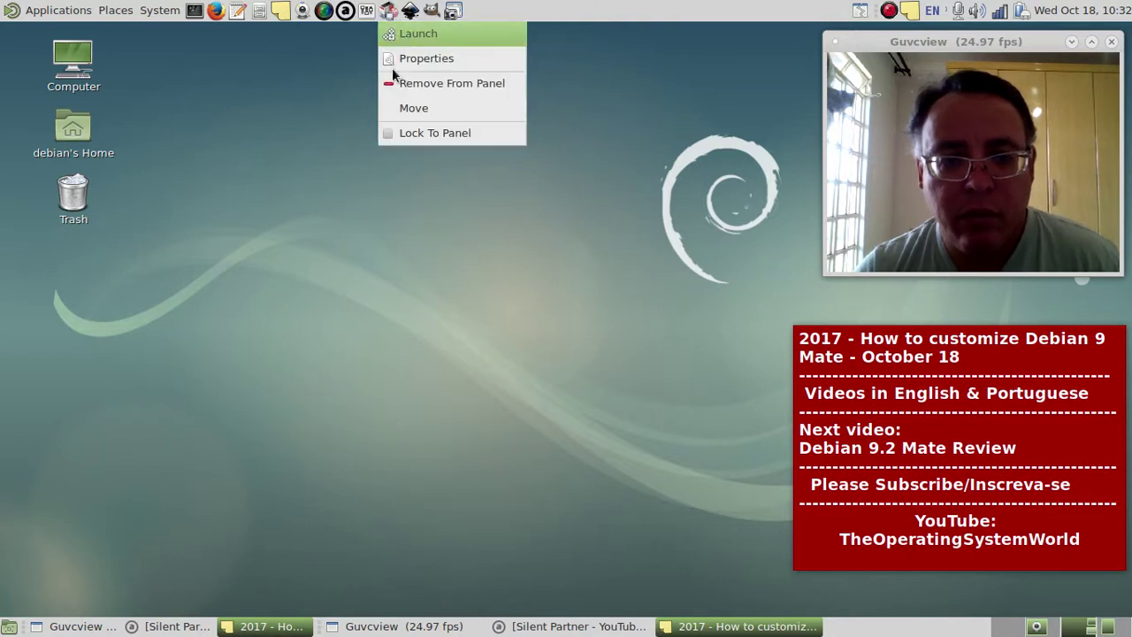
left_click(427, 132)
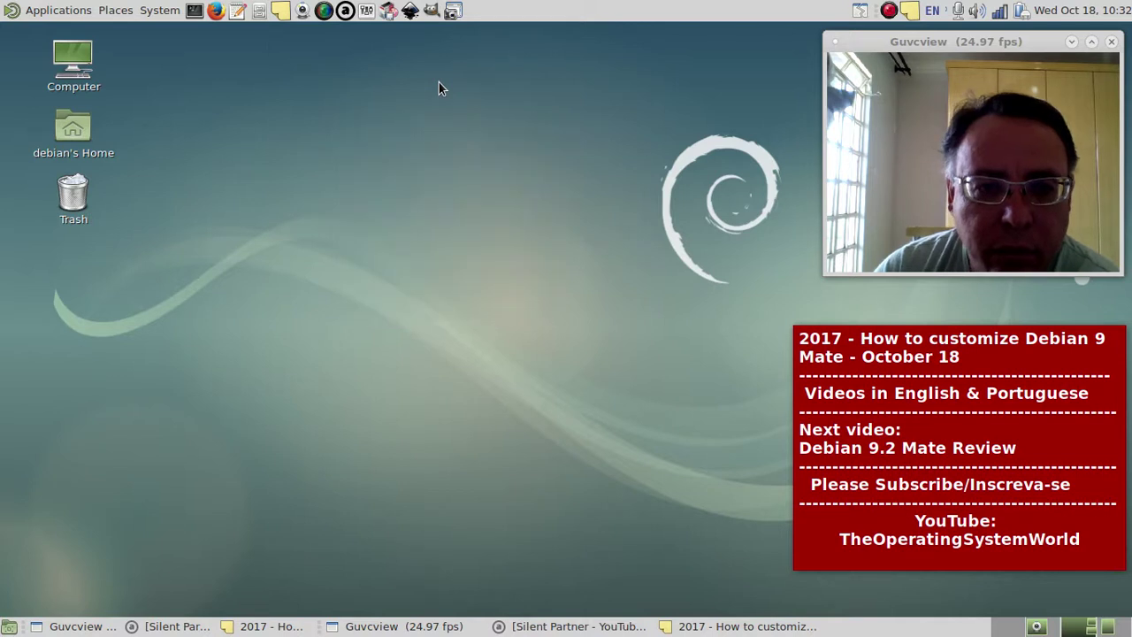
- Open the desktop background settings and apply the red-orange flower wallpaper
right_click(418, 120)
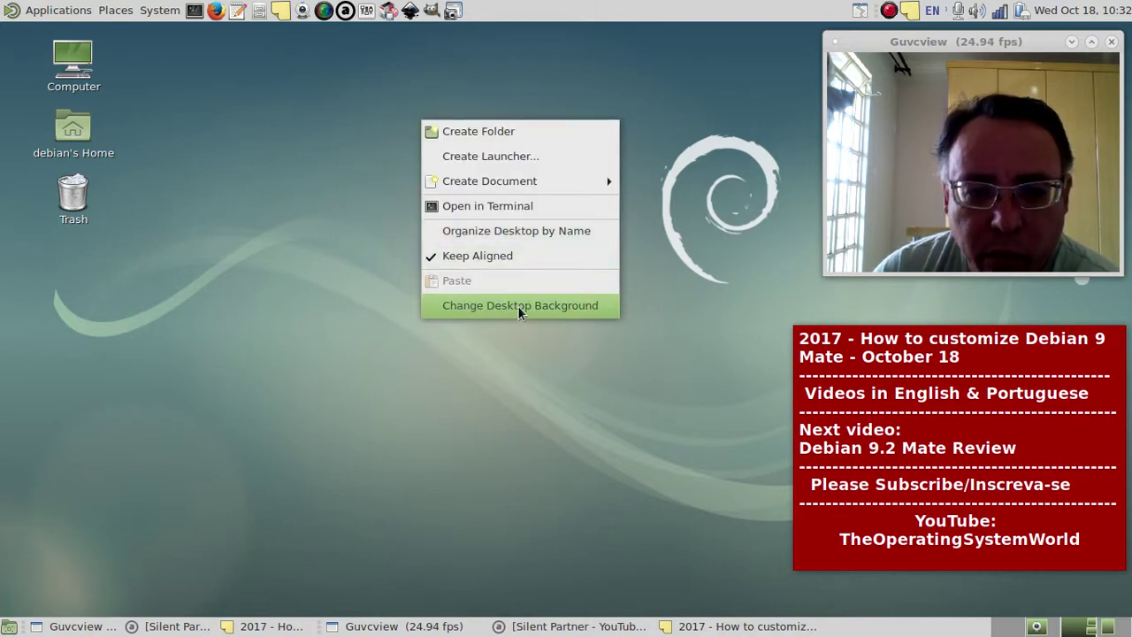
left_click(520, 306)
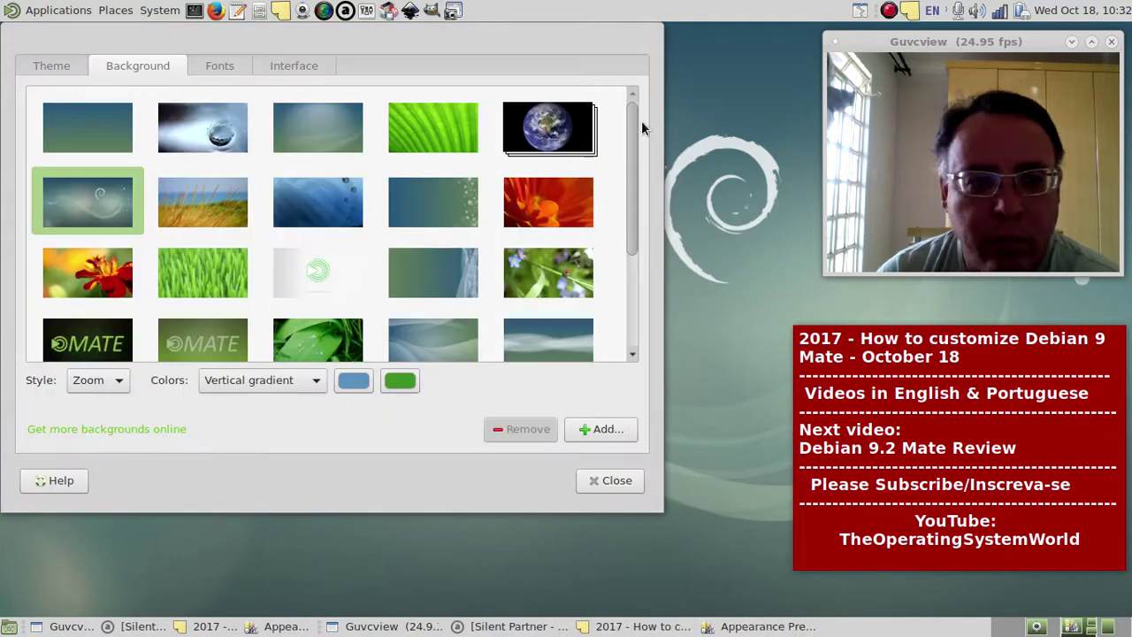
left_click(548, 198)
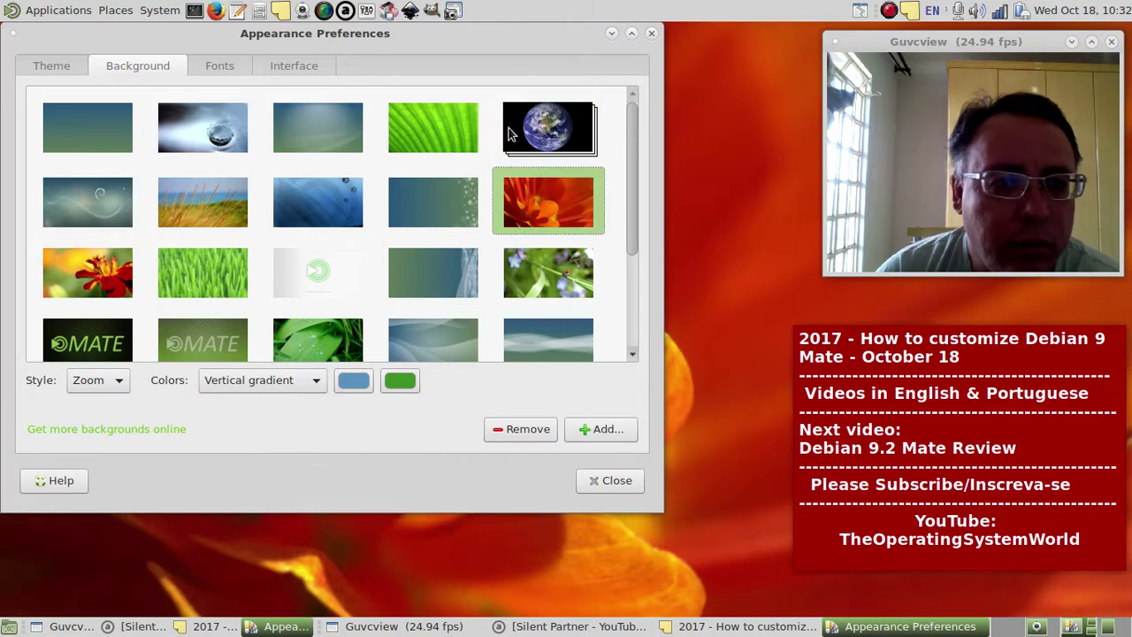
left_click_drag(442, 36, 484, 71)
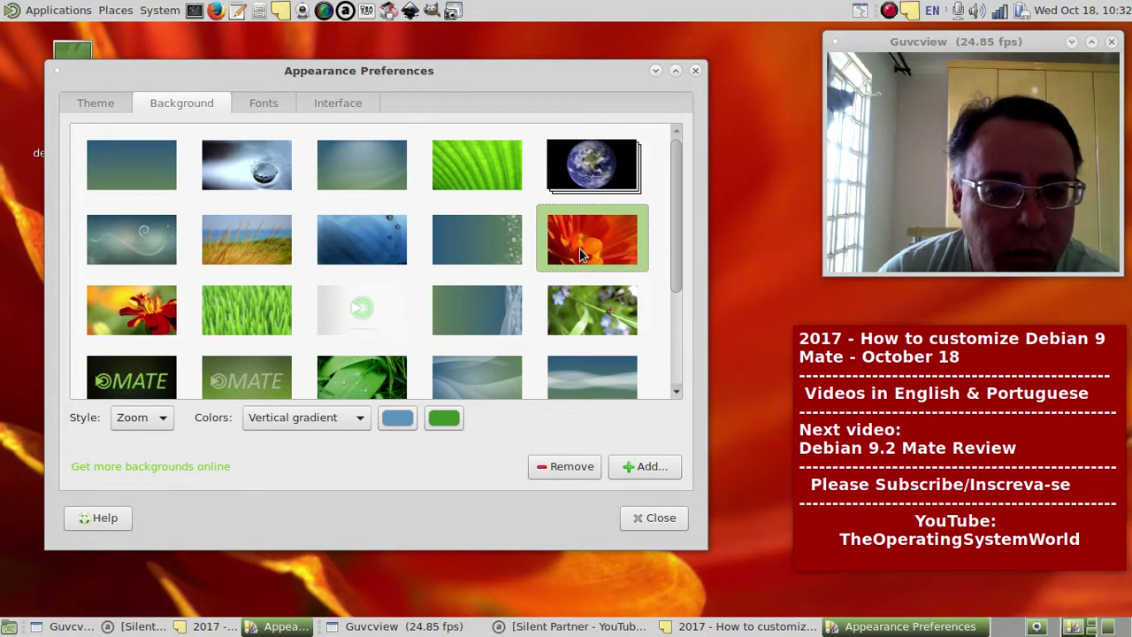
- Try the ladybug wallpaper and the stormy road wallpaper, moving the preferences window clear of the desktop icons
scroll(580, 250, "down", 3)
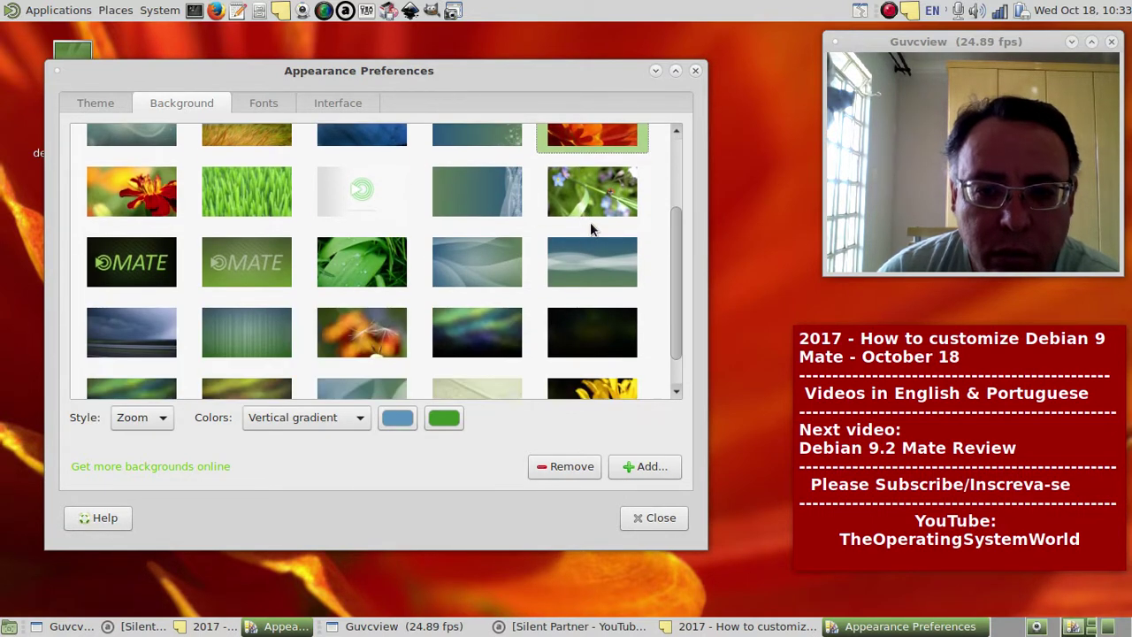
left_click(592, 195)
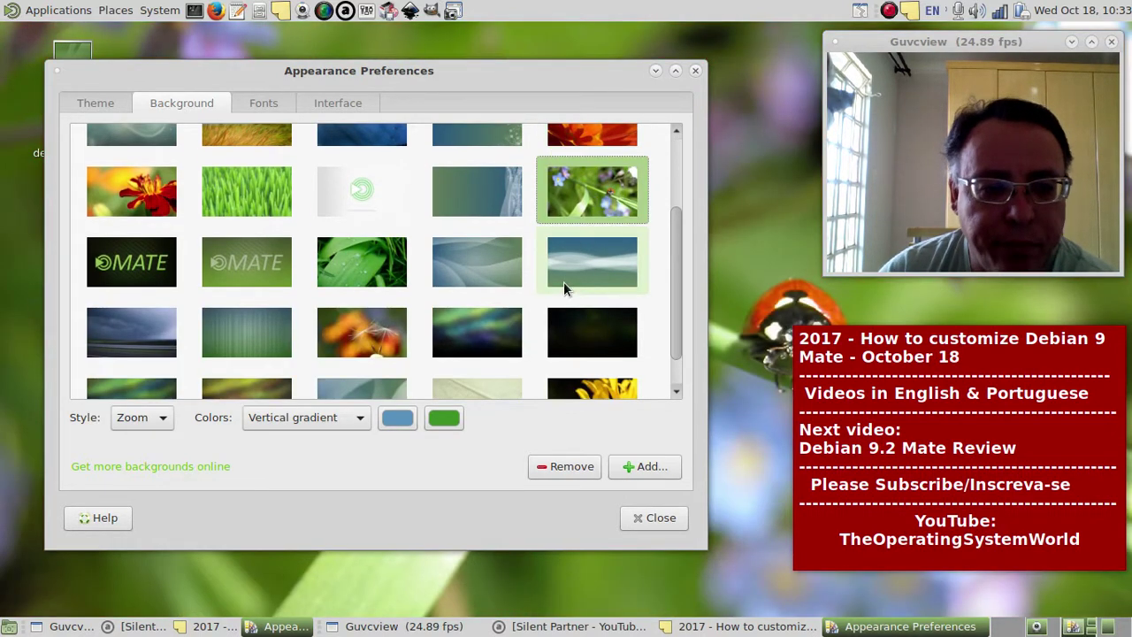
scroll(564, 283, "down", 1)
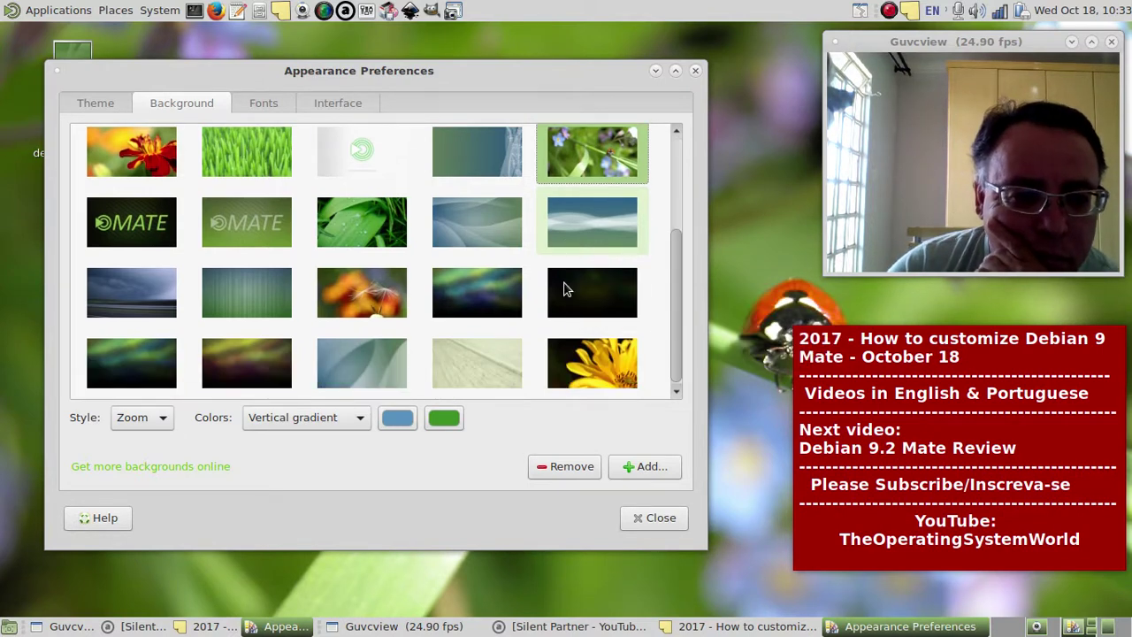
left_click(159, 297)
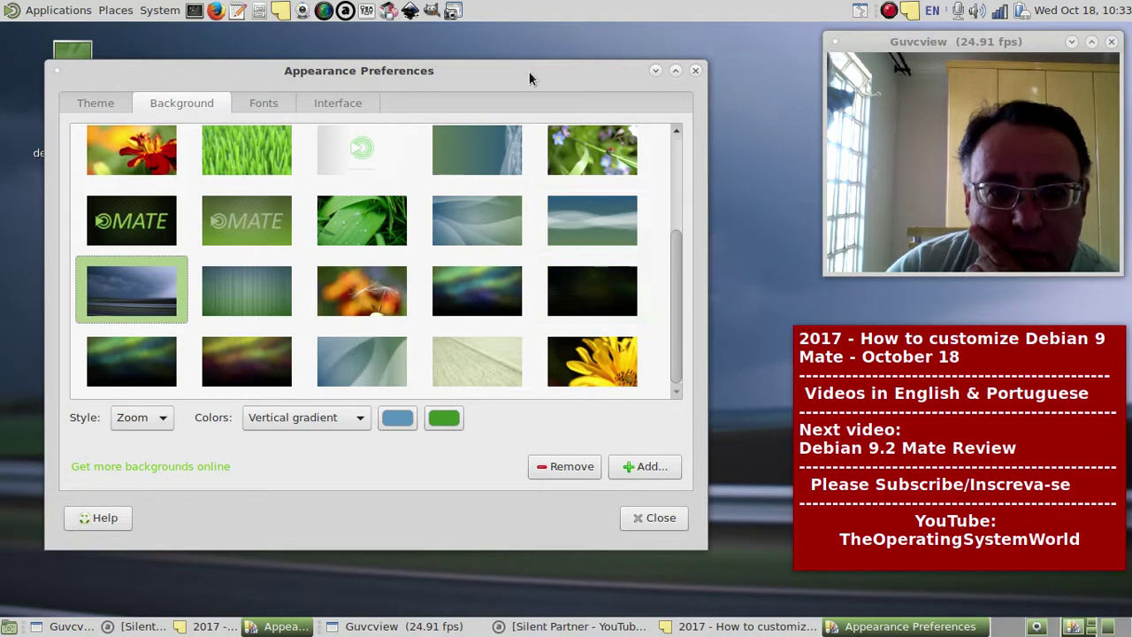
left_click_drag(520, 71, 582, 76)
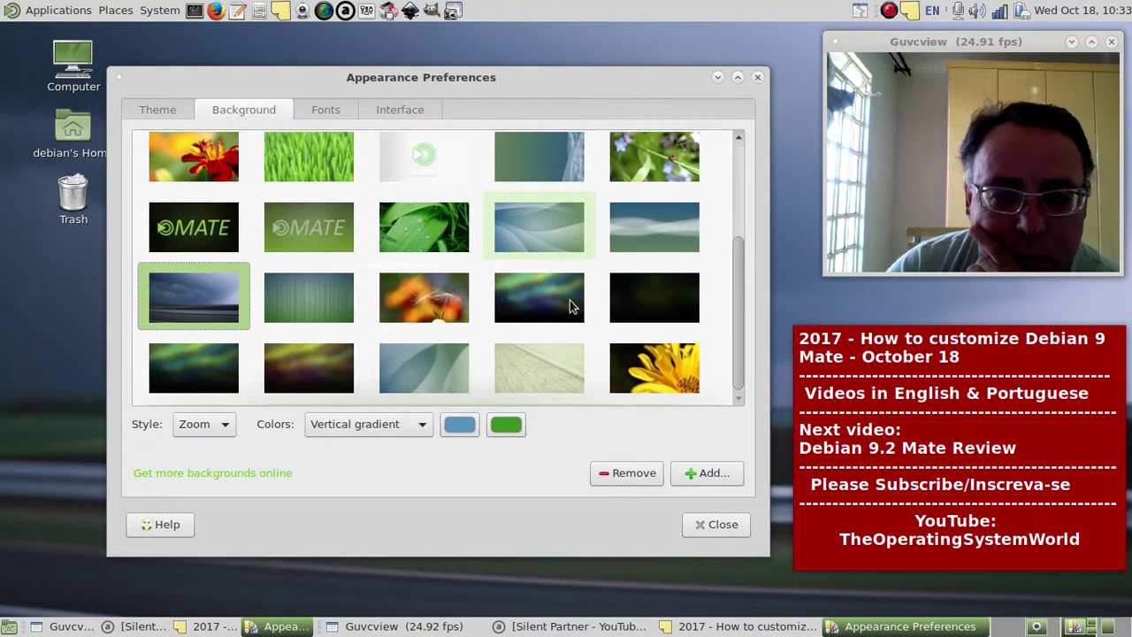
- Add all the images in the Documents/Wallpaper/Debian folder to the list of available wallpapers
left_click(724, 473)
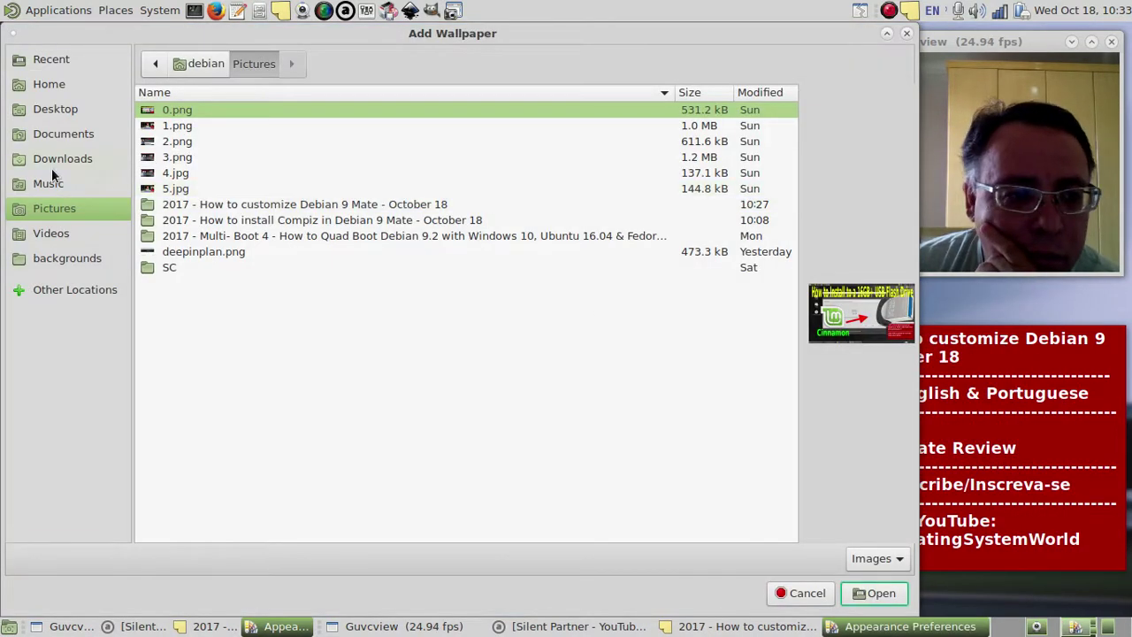
left_click(64, 134)
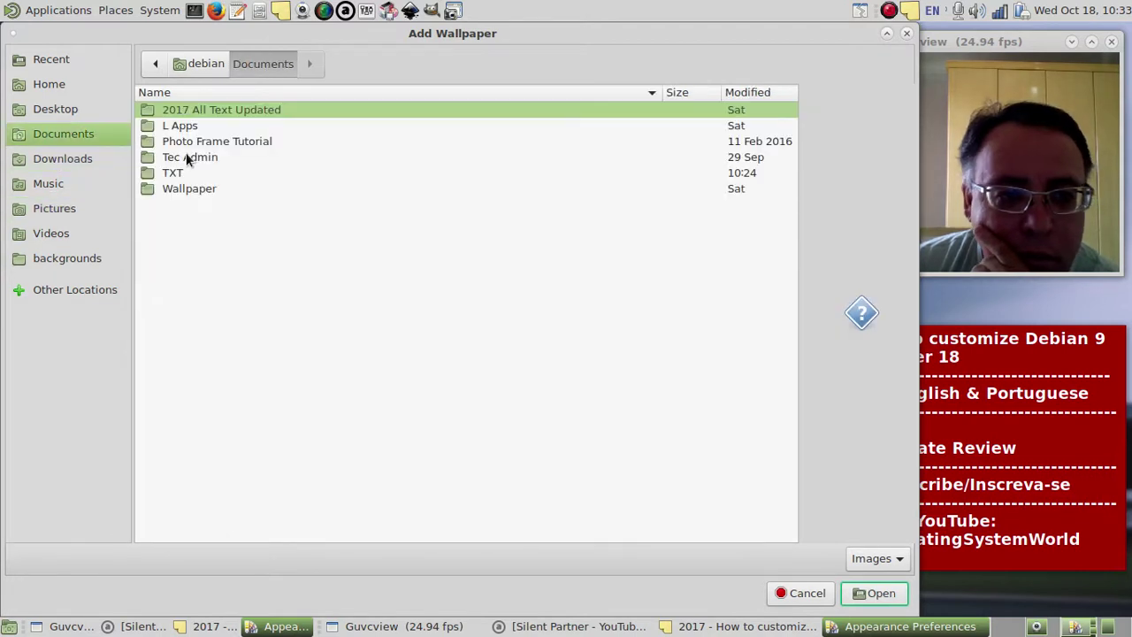
double_click(210, 189)
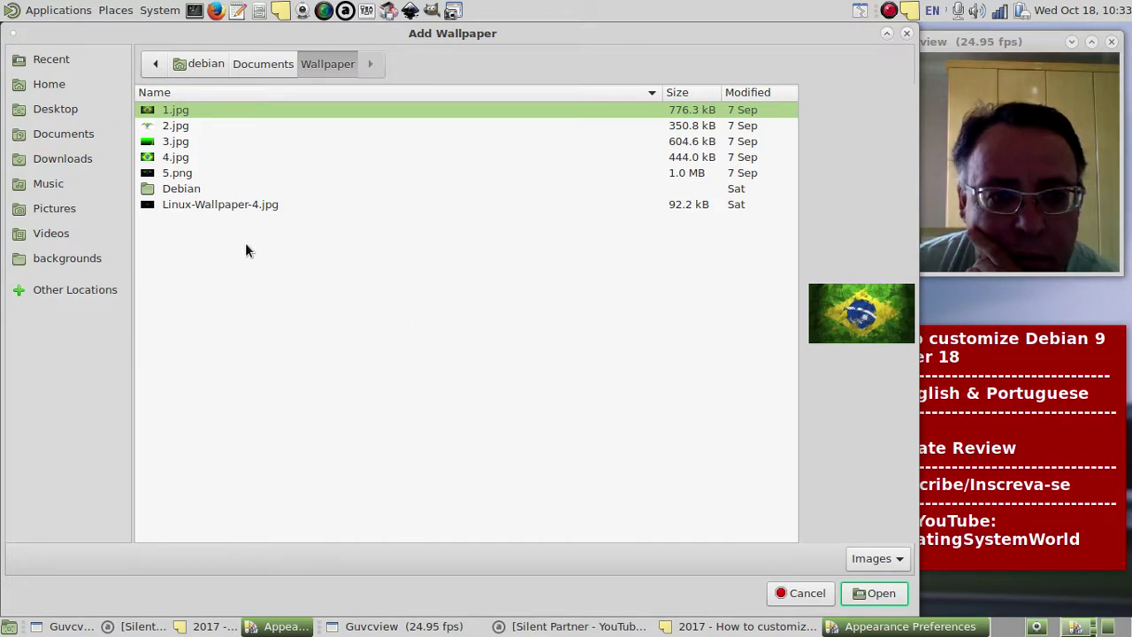
double_click(181, 188)
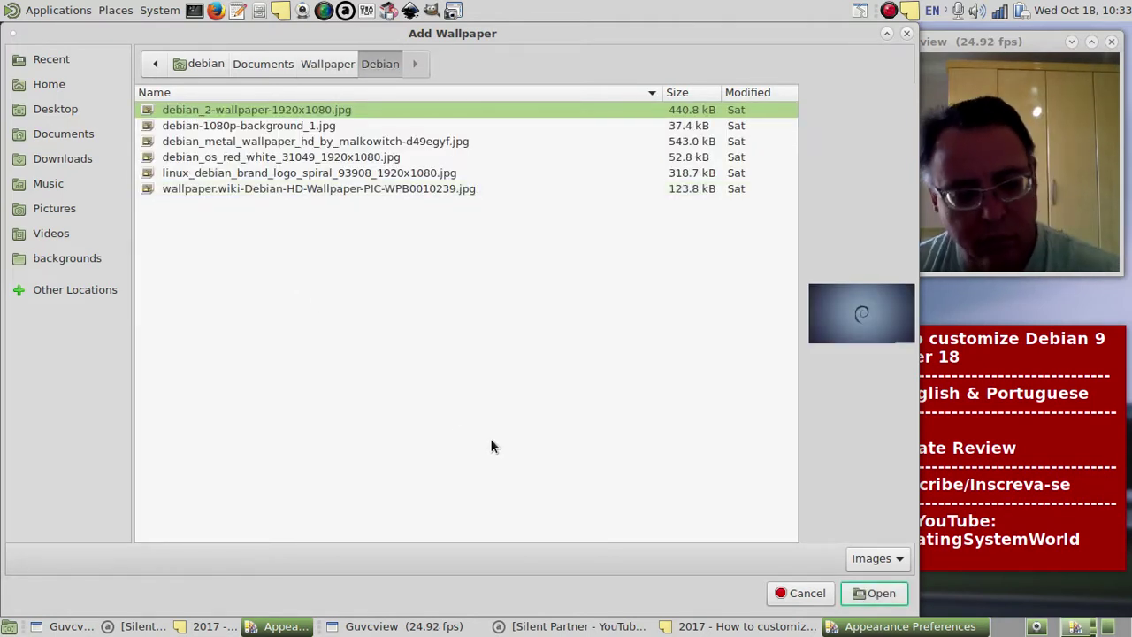
key("ctrl+a")
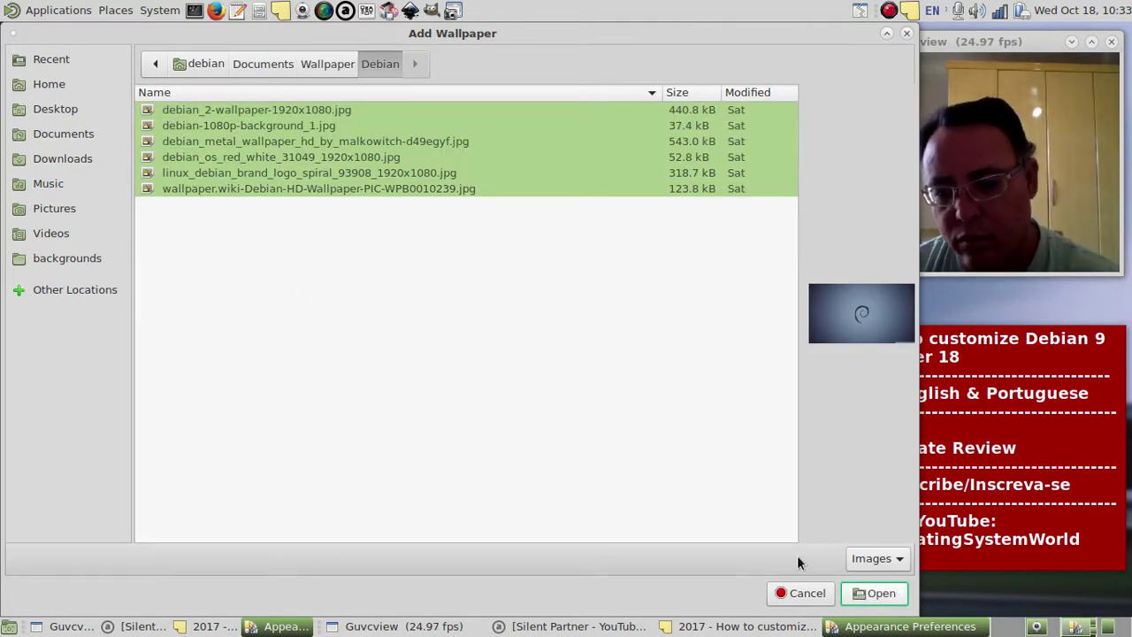
key("Return")
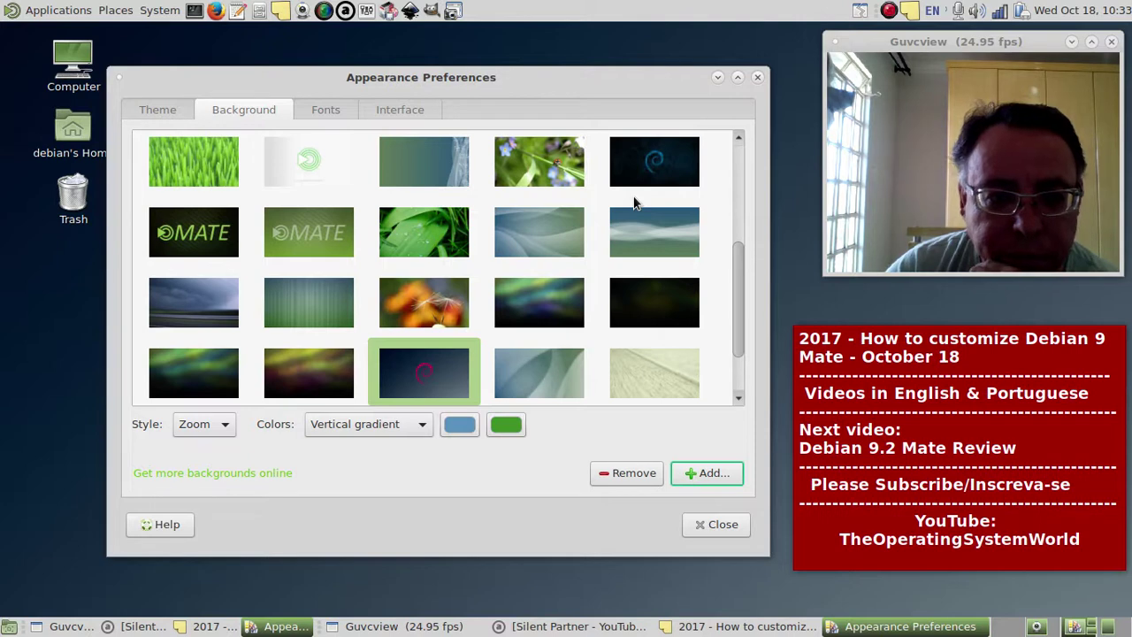
- Look through the extended wallpaper list and view the current wallpaper on the bare desktop, bringing the preferences window back
scroll(634, 202, "down", 1)
scroll(633, 203, "down", 1)
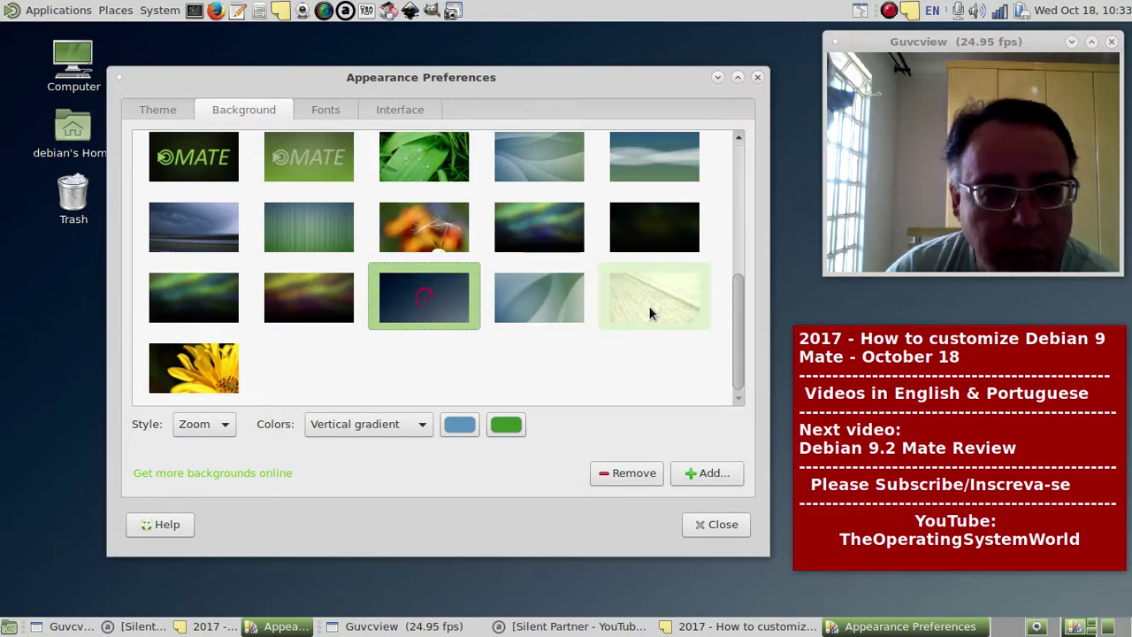
mouse_move(649, 310)
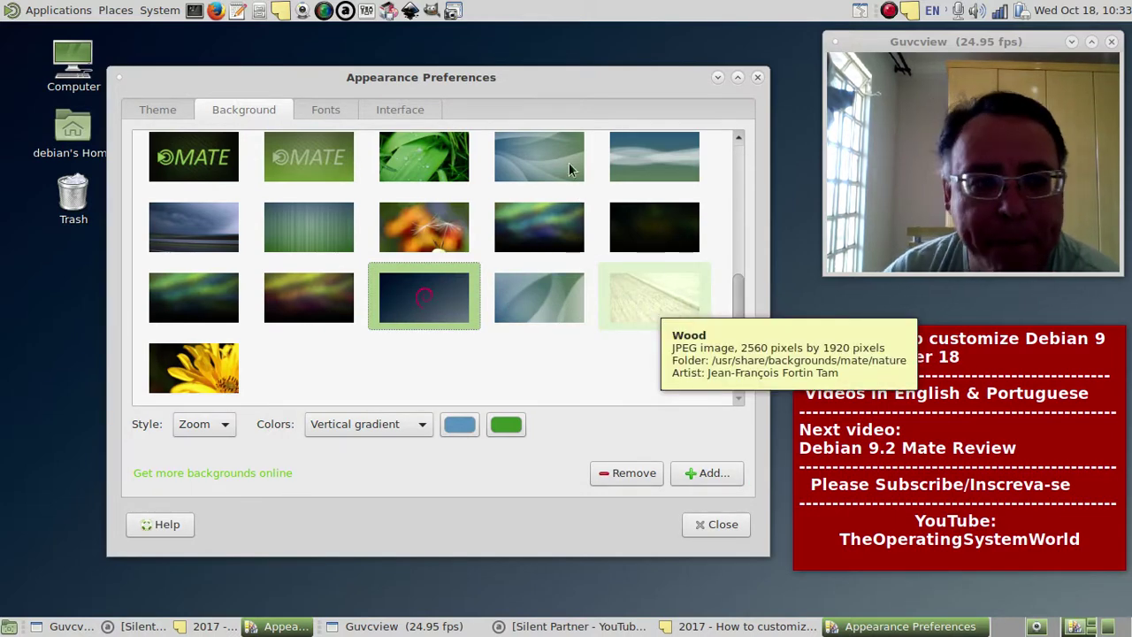
left_click(718, 78)
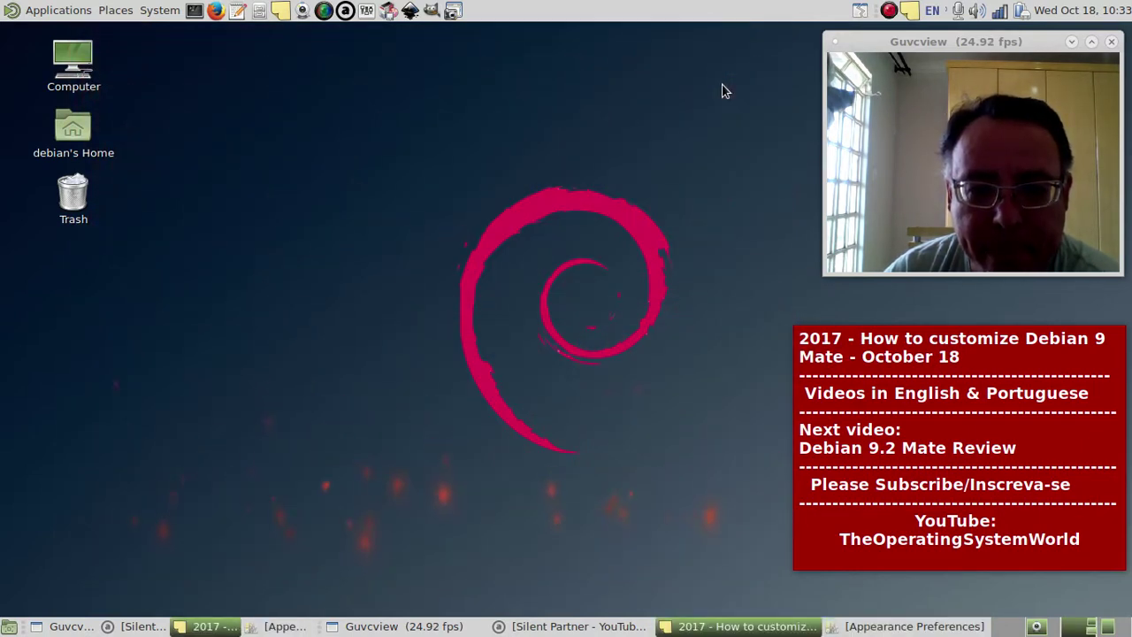
left_click(908, 628)
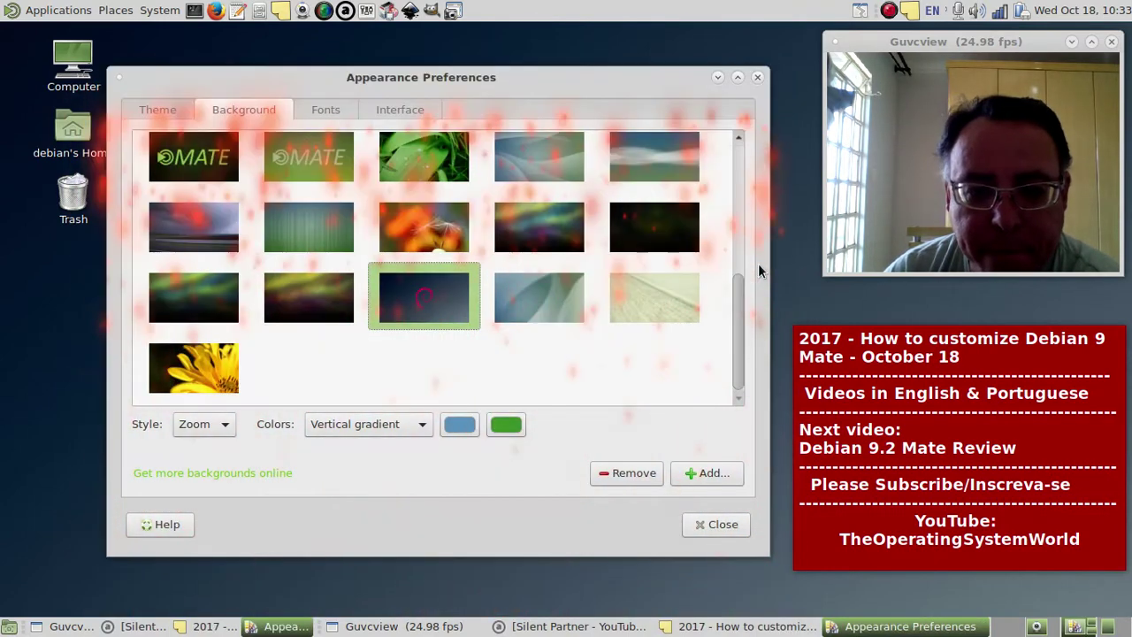
- Apply the dark wallpaper with the blue Debian spiral as the desktop background
scroll(733, 252, "up", 2)
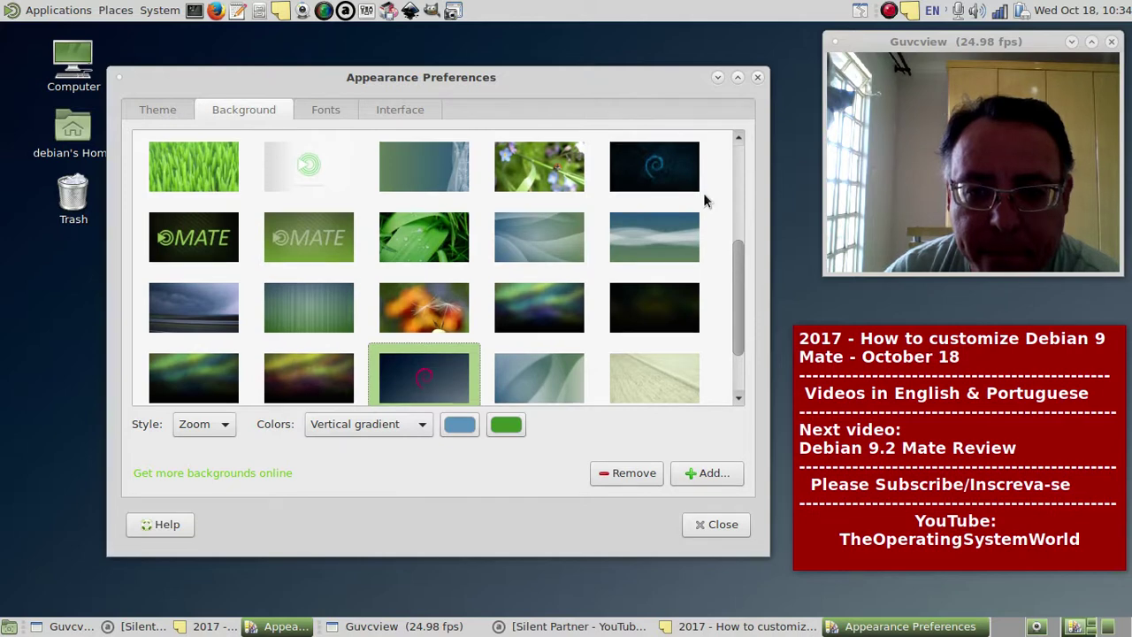
scroll(676, 186, "up", 1)
left_click(674, 208)
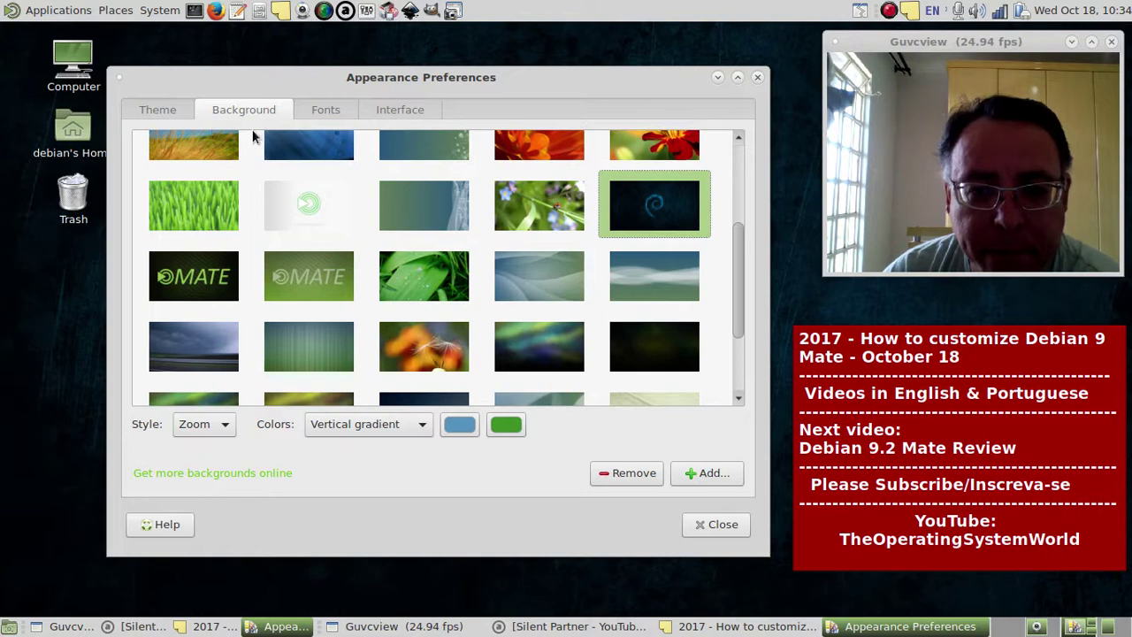
- Take a screenshot of the whole desktop and save it as 6.png in the suggested folder
left_click(452, 11)
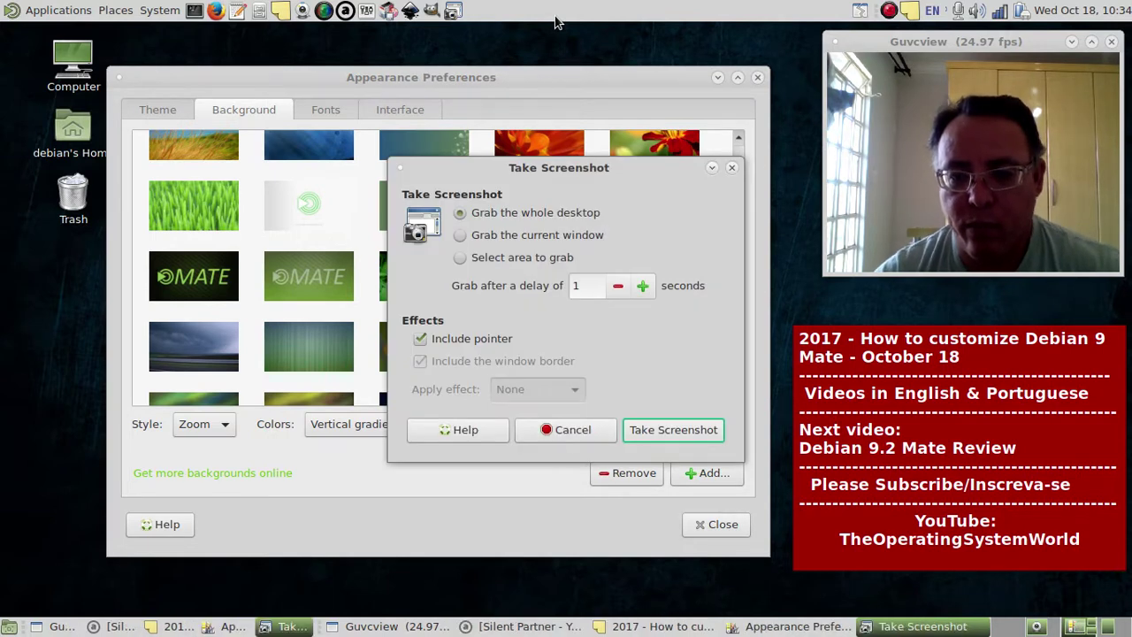
left_click(673, 430)
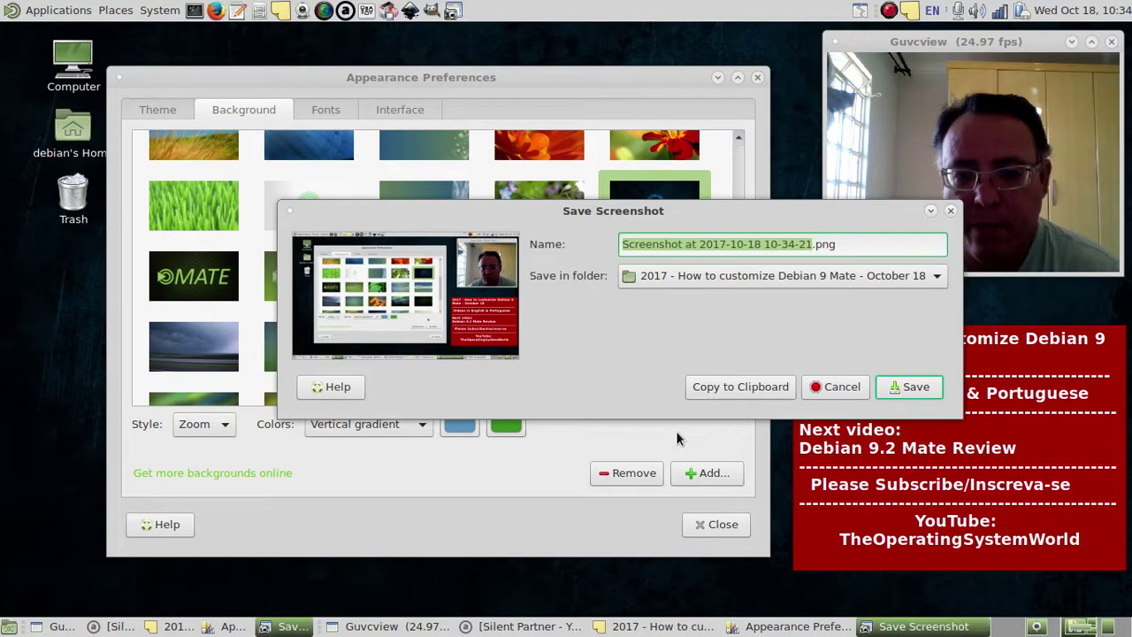
type("8")
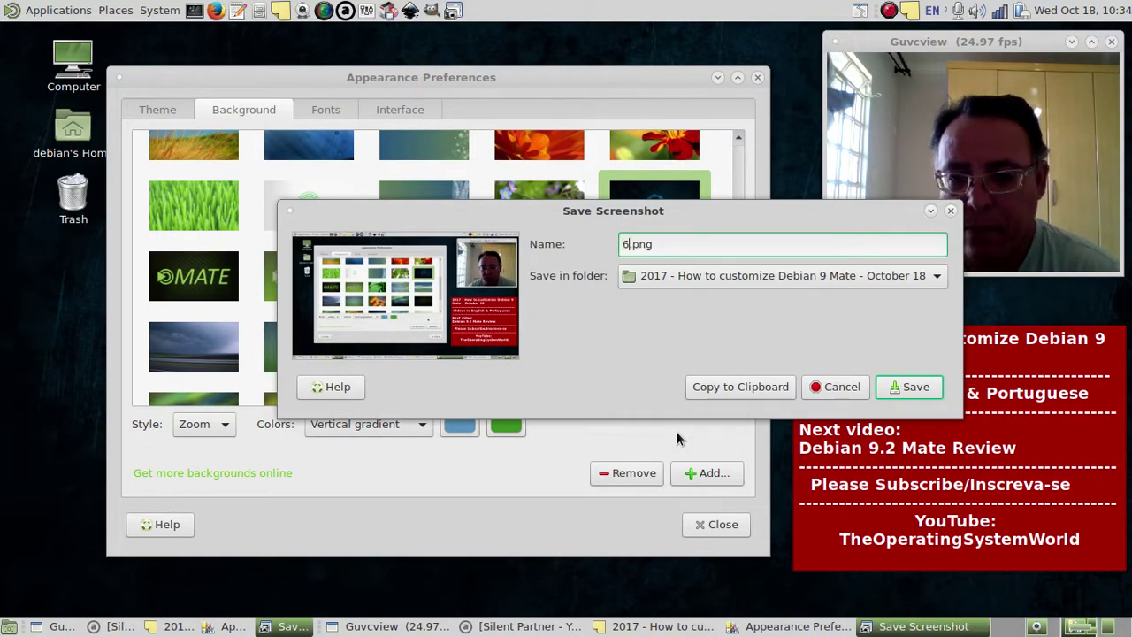
key("Return")
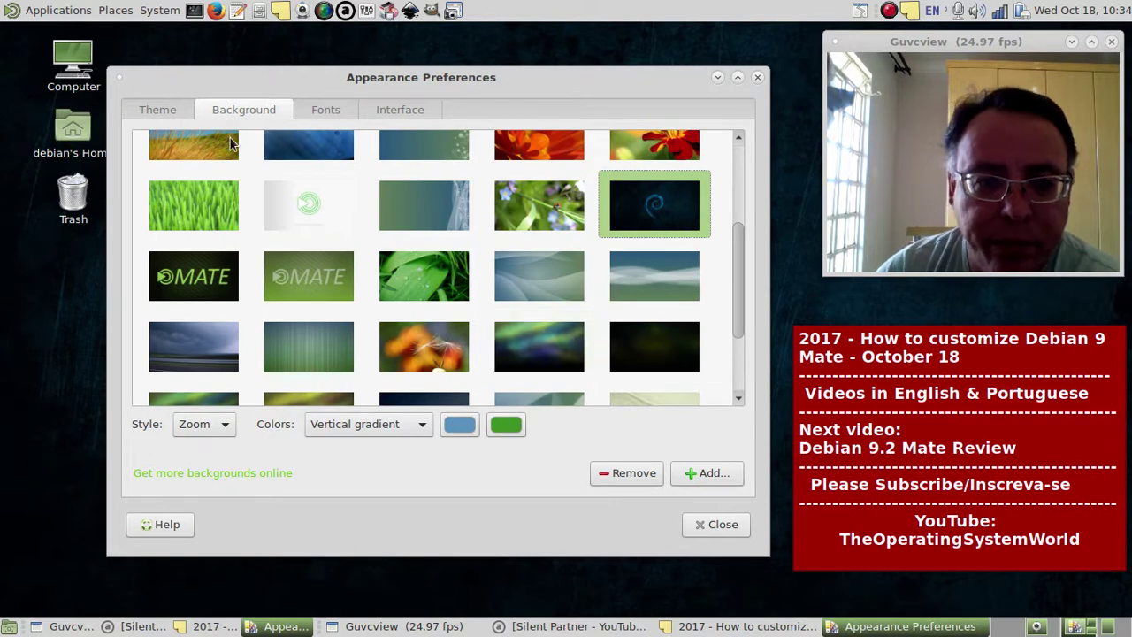
- Show the available themes and save a screenshot of the whole desktop as 7.png, without replacing 6.png
left_click(152, 111)
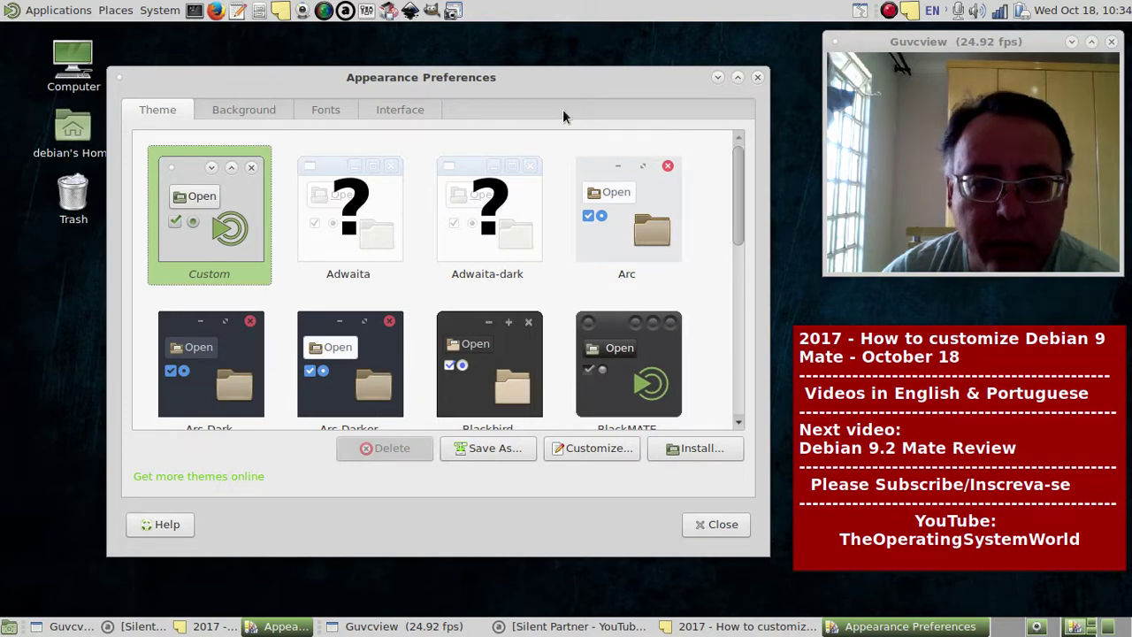
left_click(453, 10)
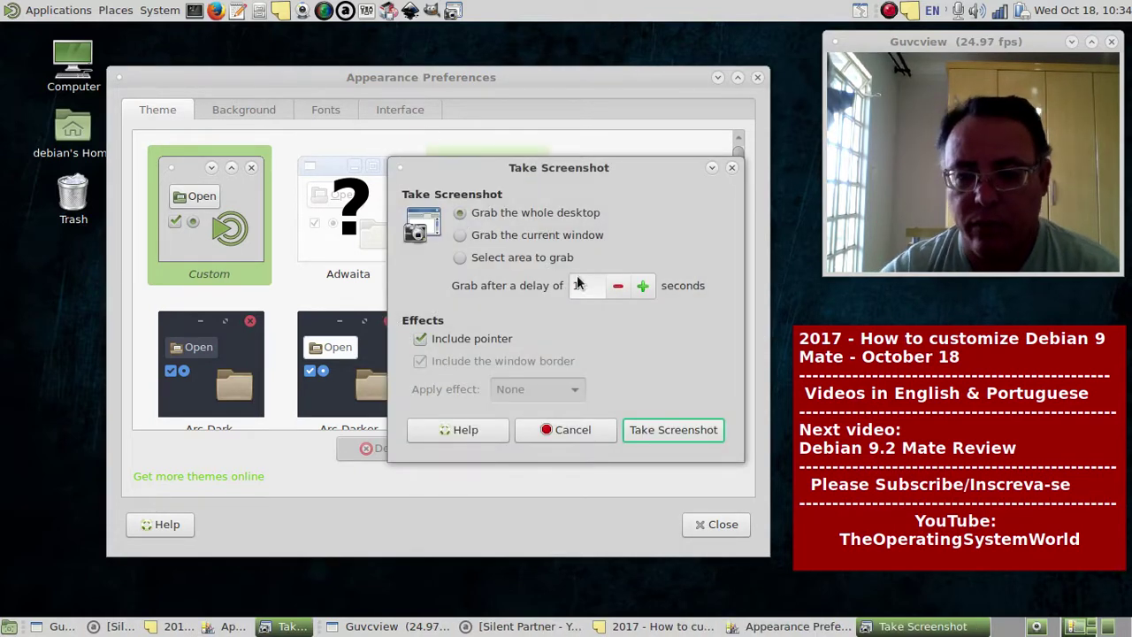
left_click(702, 429)
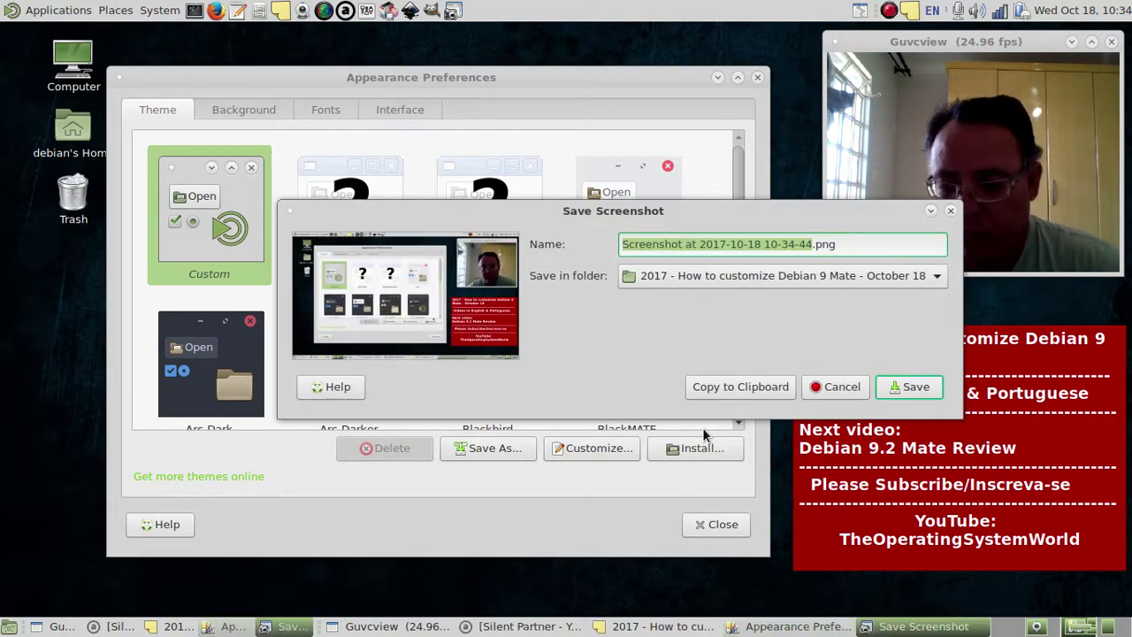
type("6")
key("Return")
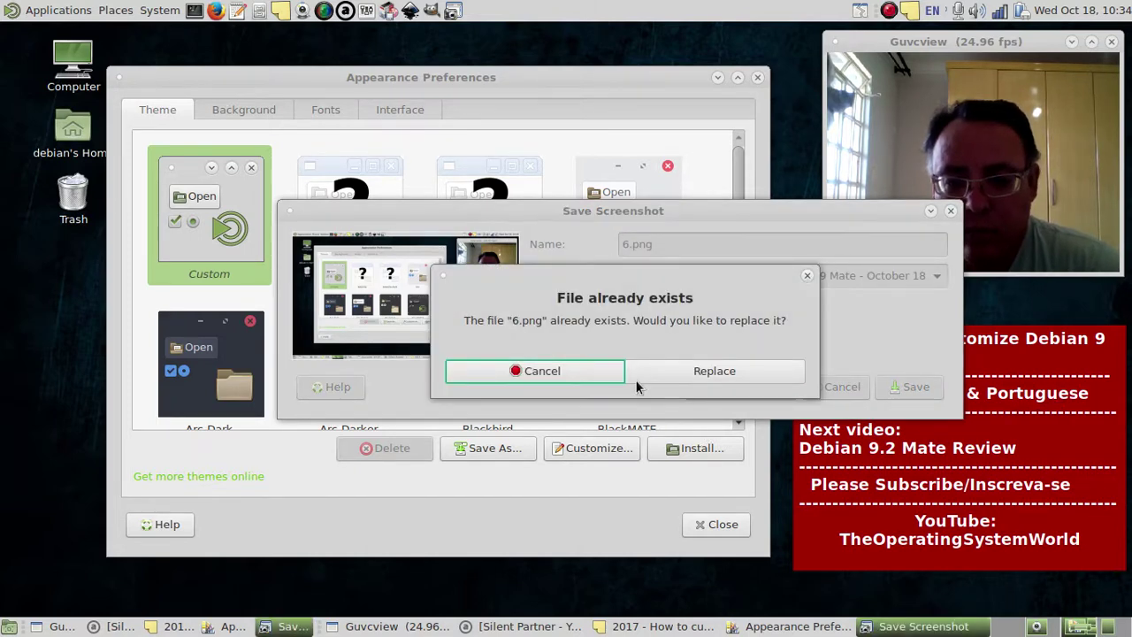
left_click(599, 372)
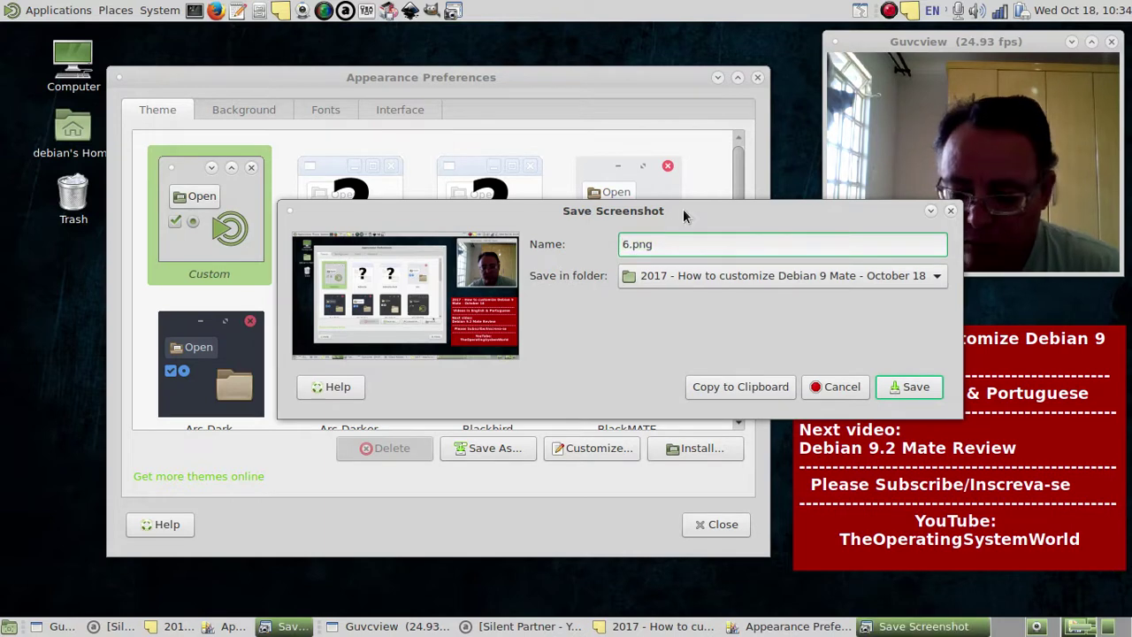
key("BackSpace")
type("8")
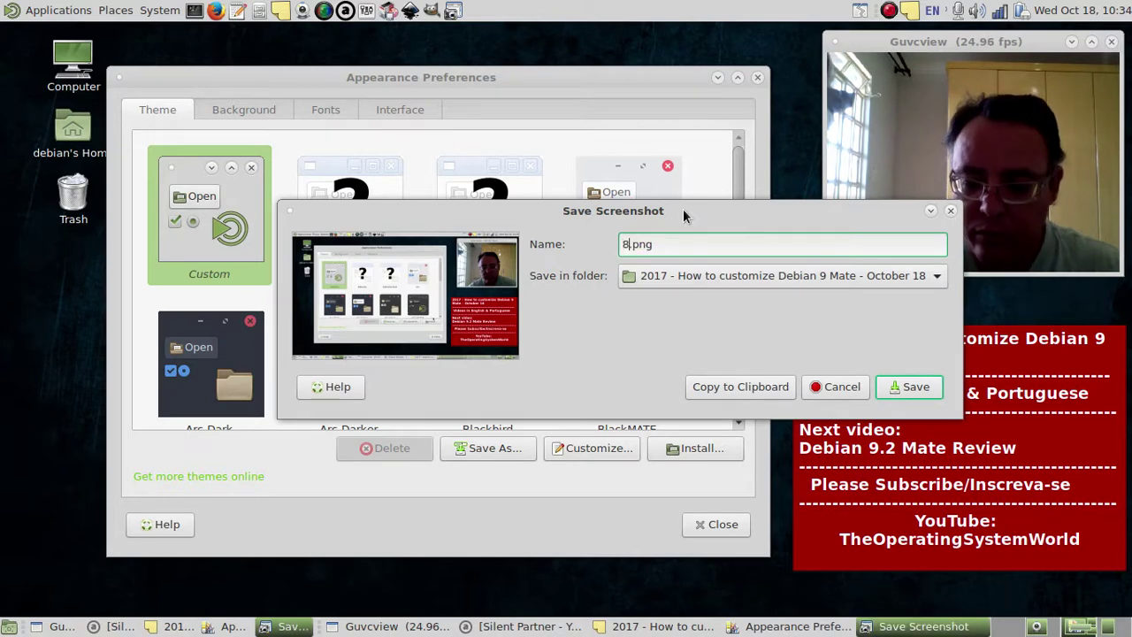
key("BackSpace")
type("7")
key("Return")
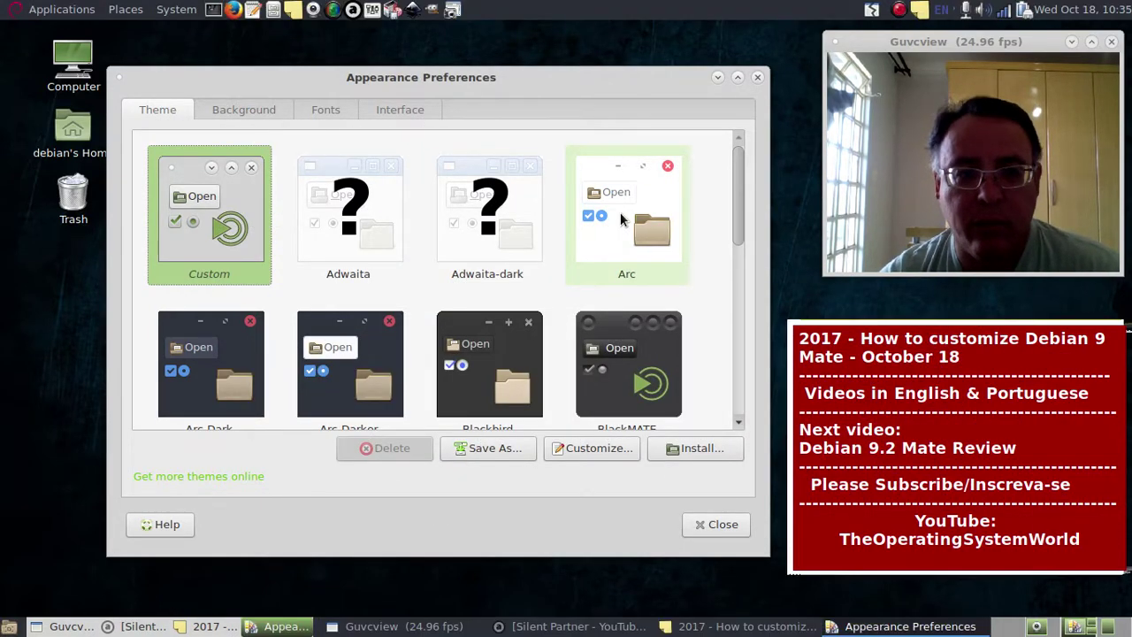
- Apply the Arc theme to the desktop
left_click(620, 213)
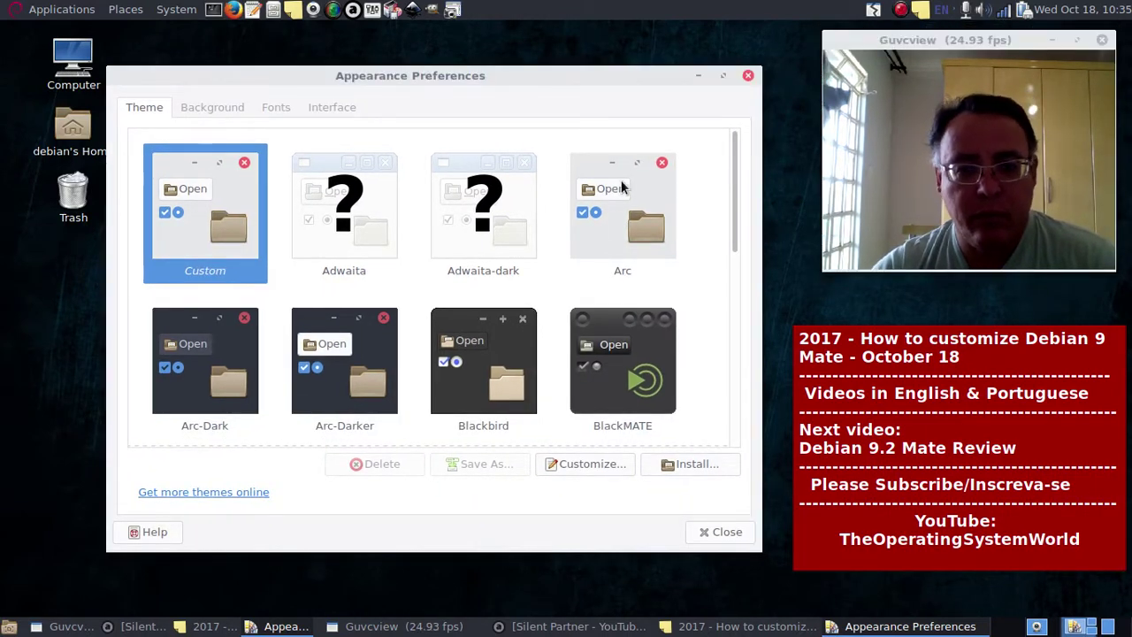
- Minimize the Appearance Preferences window, capture the whole desktop and save the screenshot as 8.png in the suggested folder
left_click(698, 77)
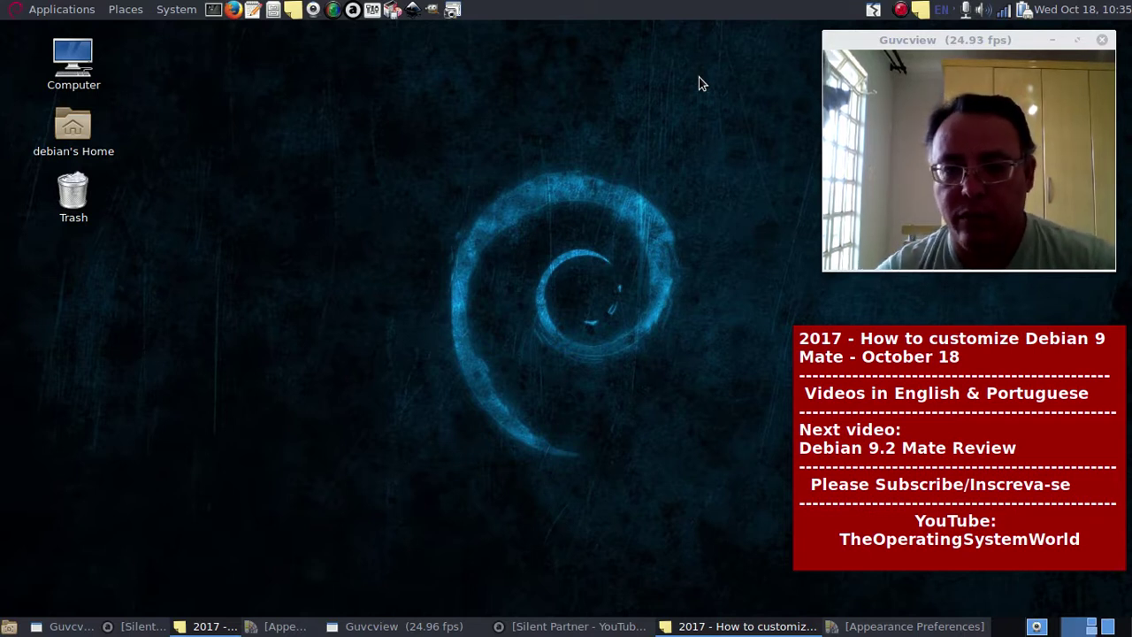
left_click(451, 9)
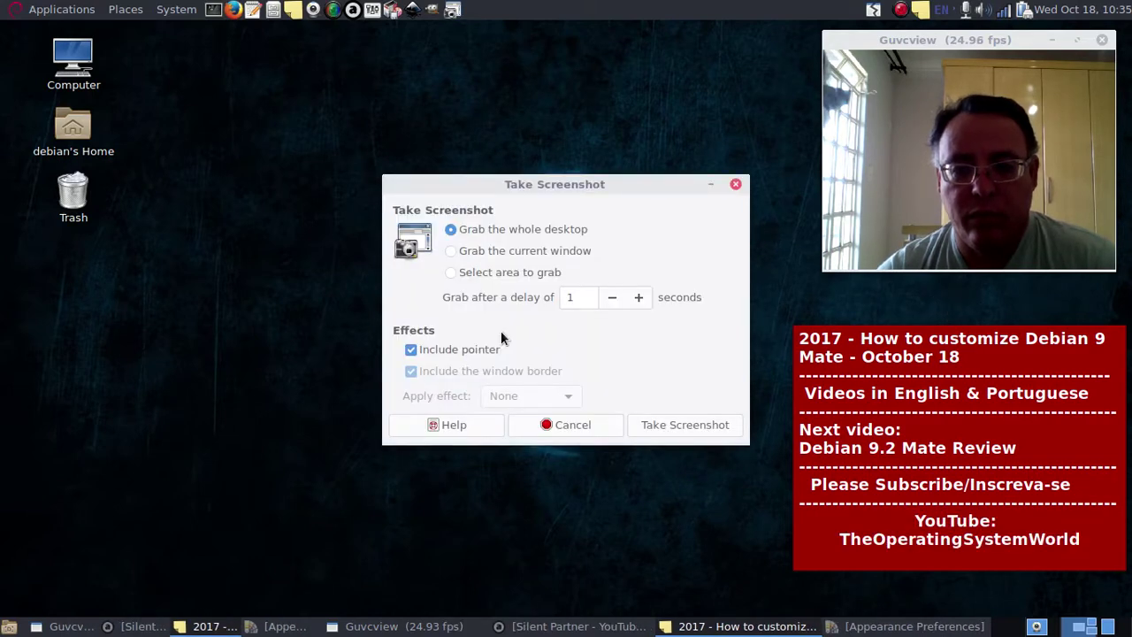
left_click(675, 424)
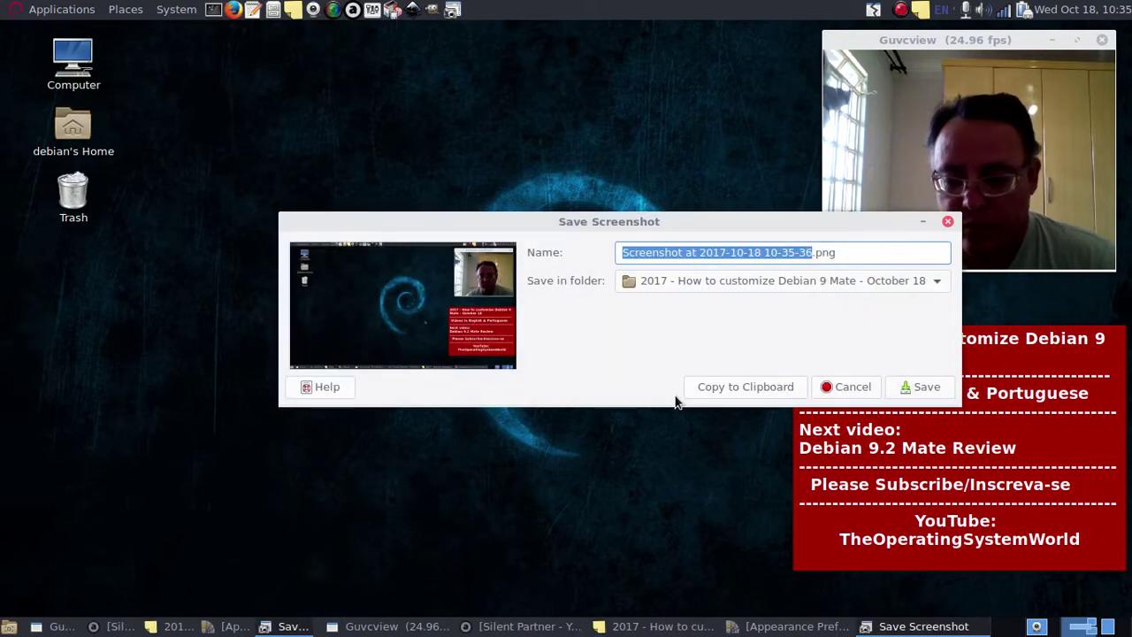
type("8")
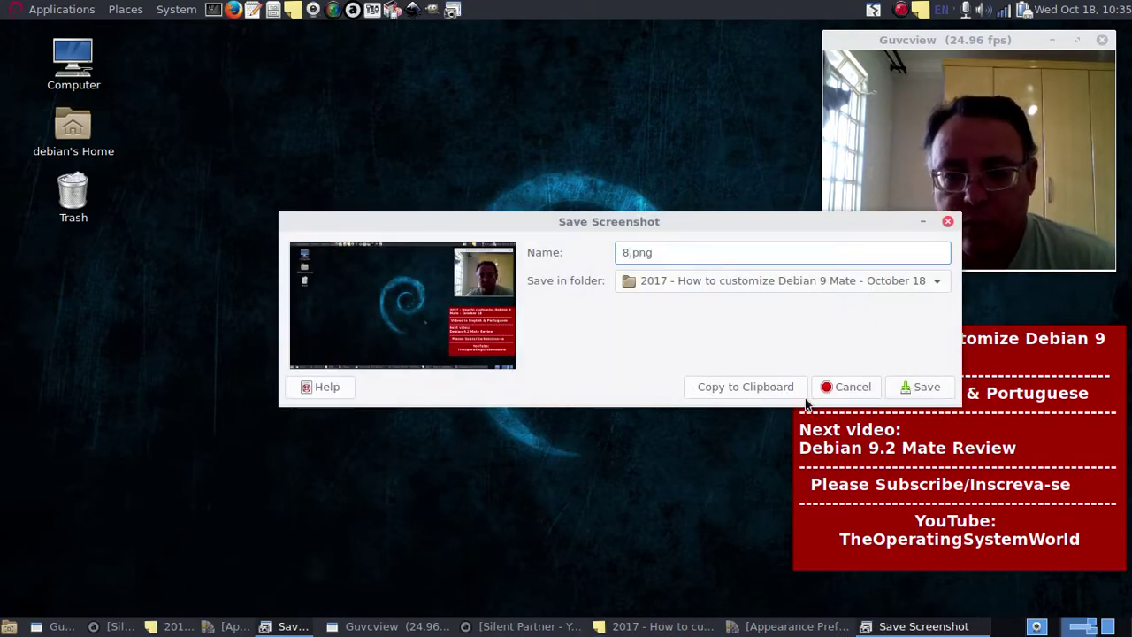
left_click(910, 388)
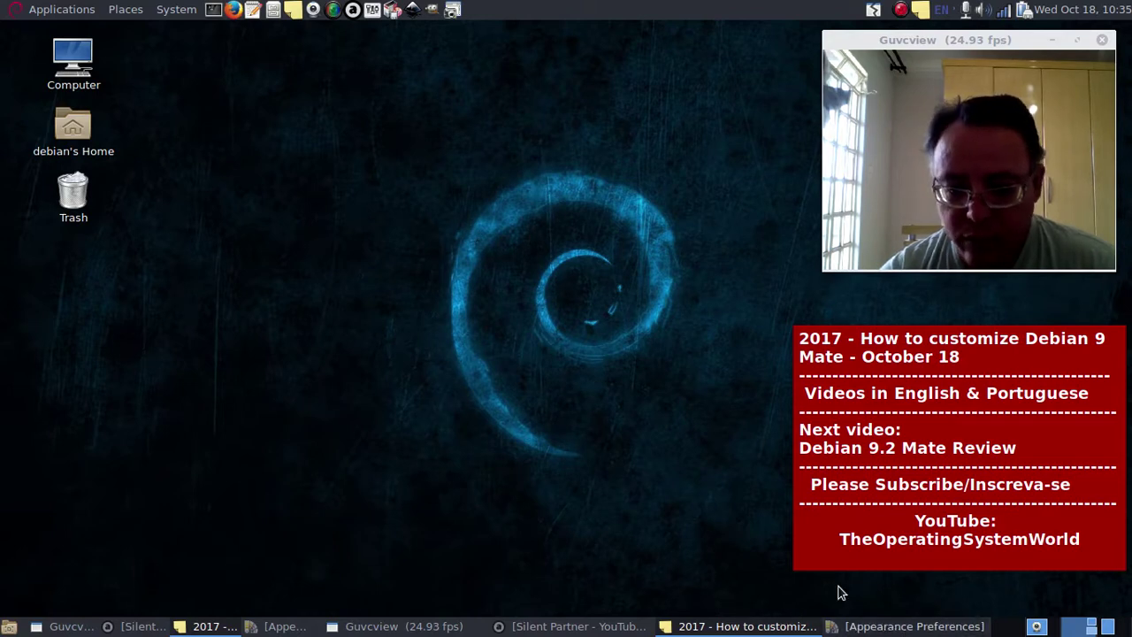
- Restore the Appearance Preferences window, apply the Arc-Dark theme and save a screenshot of the whole desktop as 10.png
left_click(911, 626)
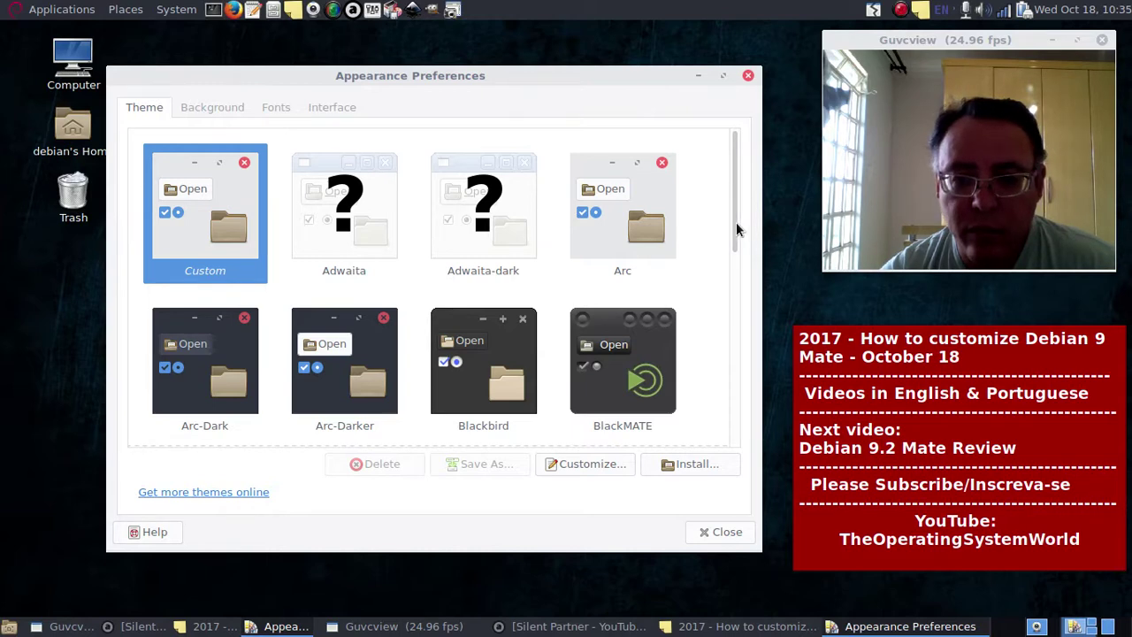
mouse_move(736, 230)
left_mouse_down()
mouse_move(737, 314)
mouse_move(734, 250)
left_mouse_up()
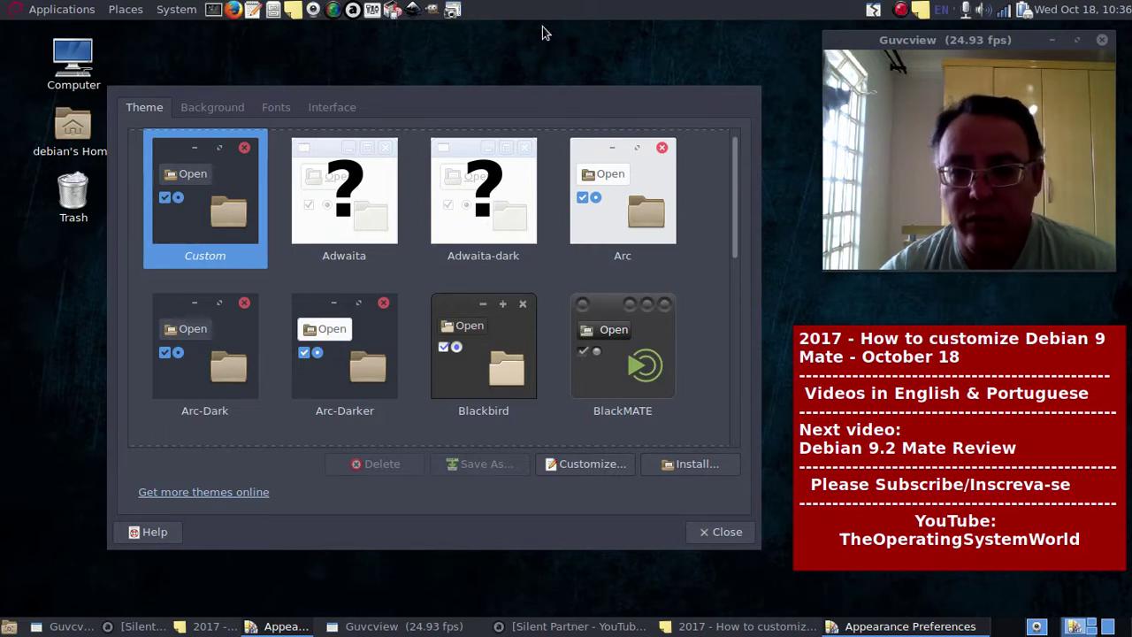
left_click(451, 9)
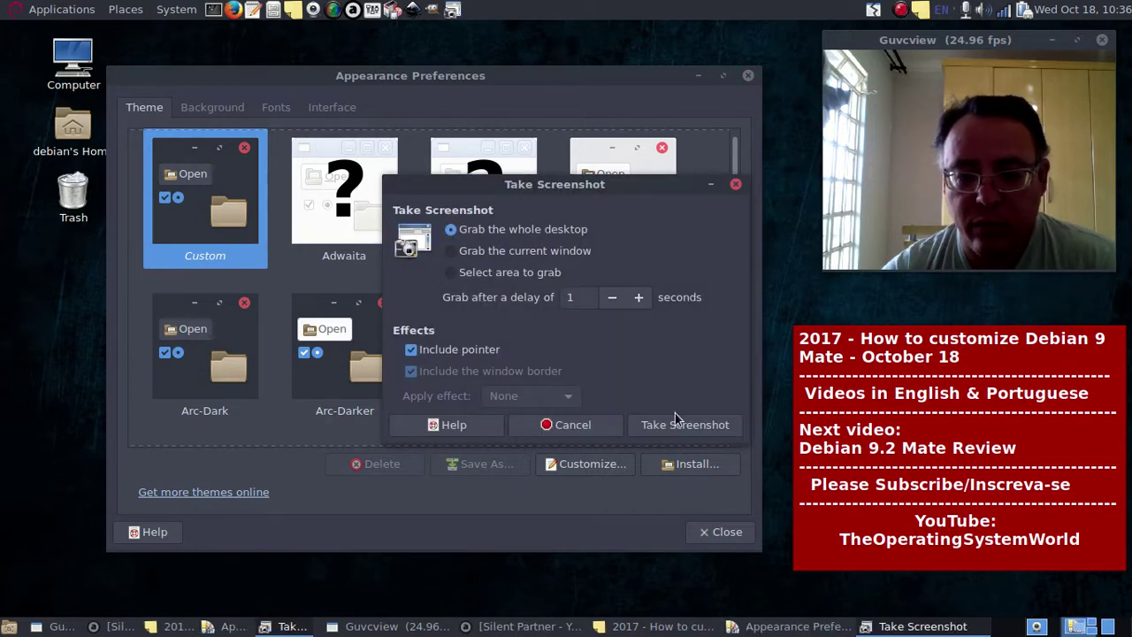
left_click(679, 424)
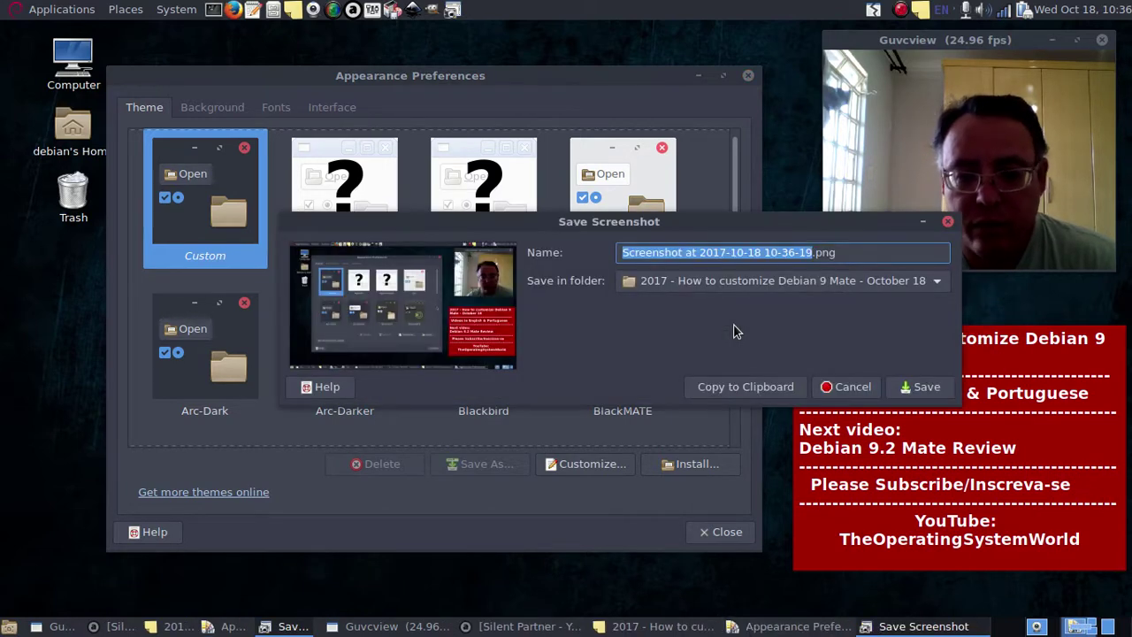
type("10")
key("Return")
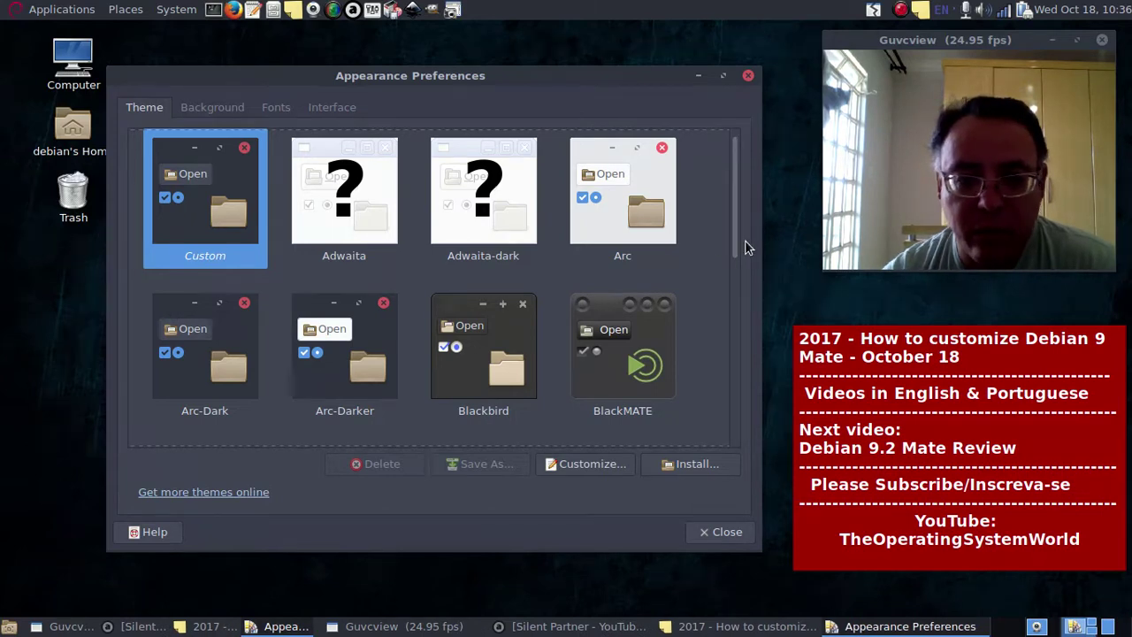
- Apply the light theme with dark title bars and red accents, and save a screenshot of the whole desktop as 18.png
left_click_drag(735, 258, 740, 466)
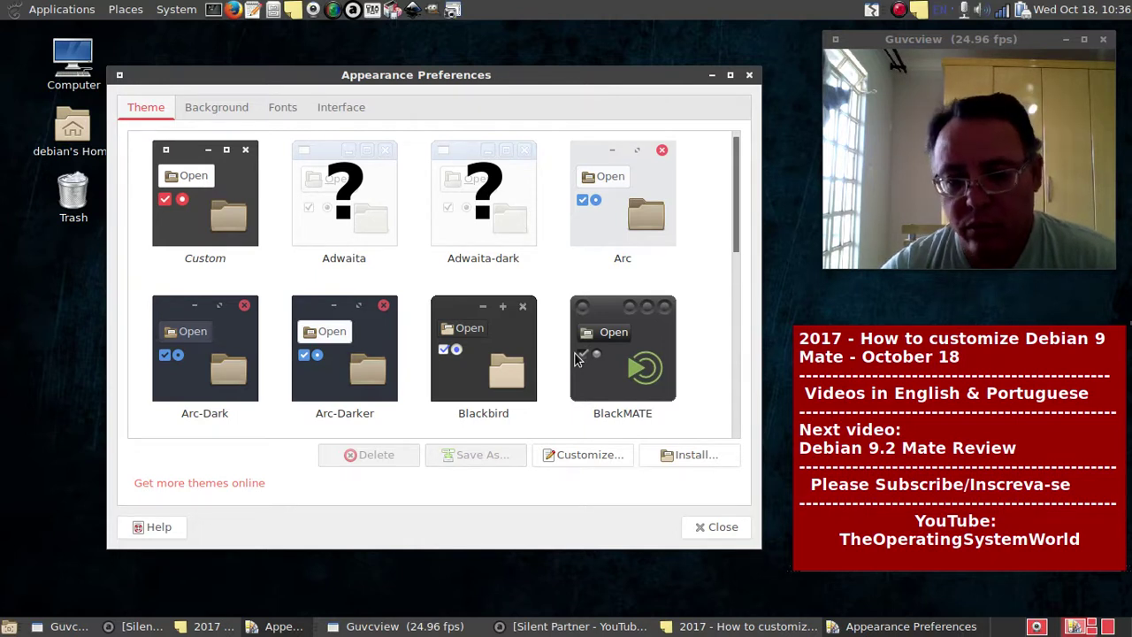
left_click(453, 9)
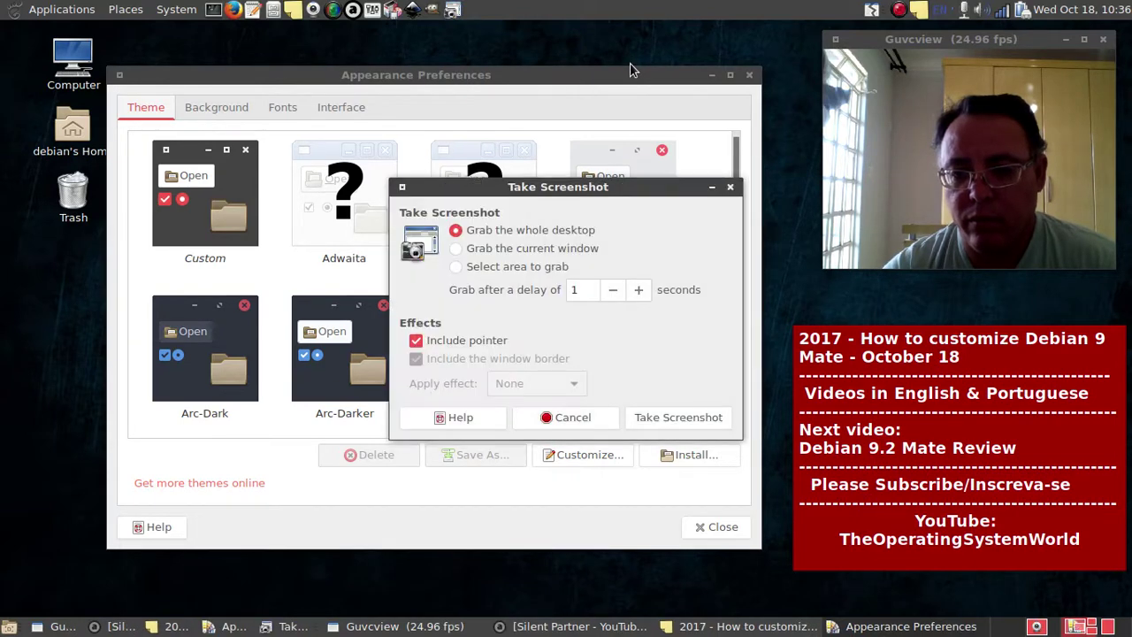
left_click(698, 416)
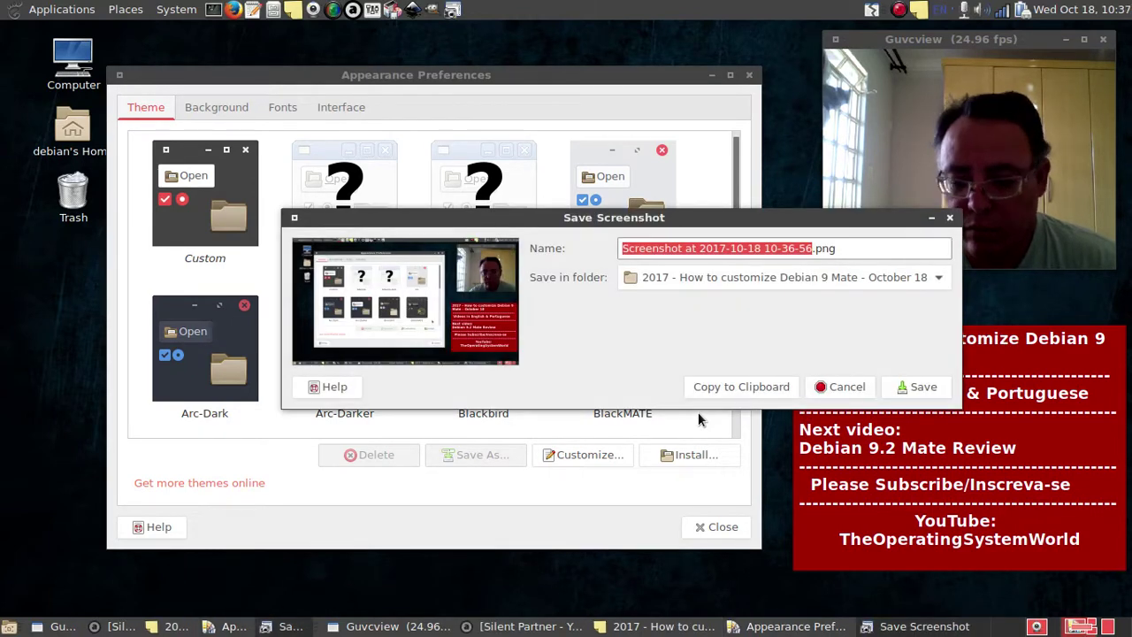
type("18")
key("Return")
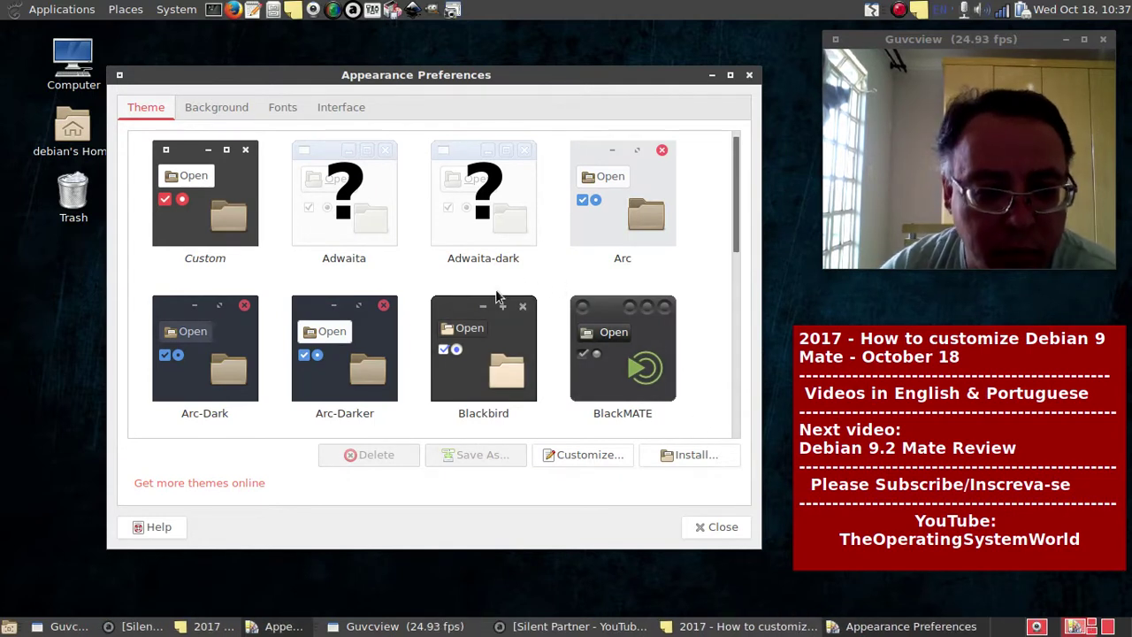
- Move the Appearance Preferences window off the desktop icons, browse the themes and apply Blue-Submarine
scroll(495, 298, "up", 1)
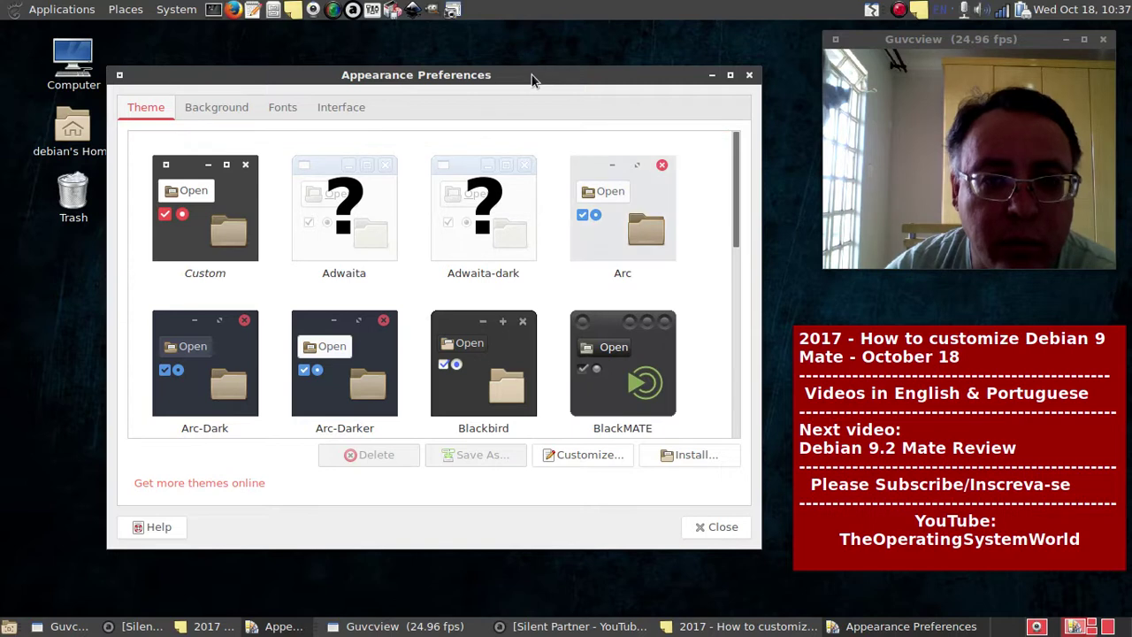
left_click_drag(535, 80, 559, 102)
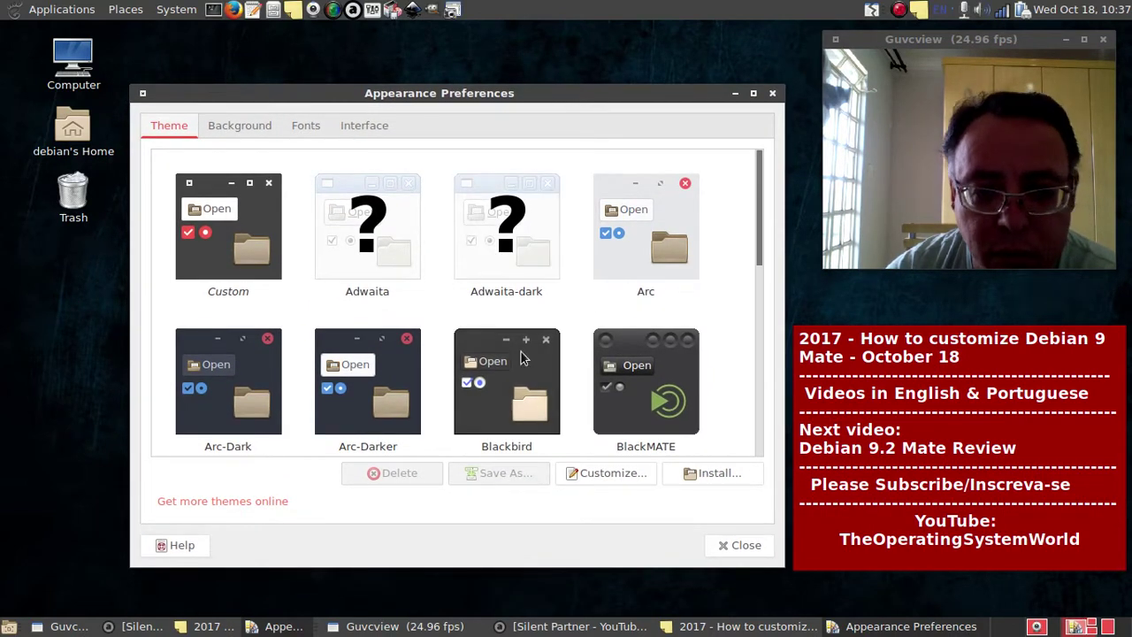
scroll(522, 317, "down", 3)
scroll(522, 316, "down", 3)
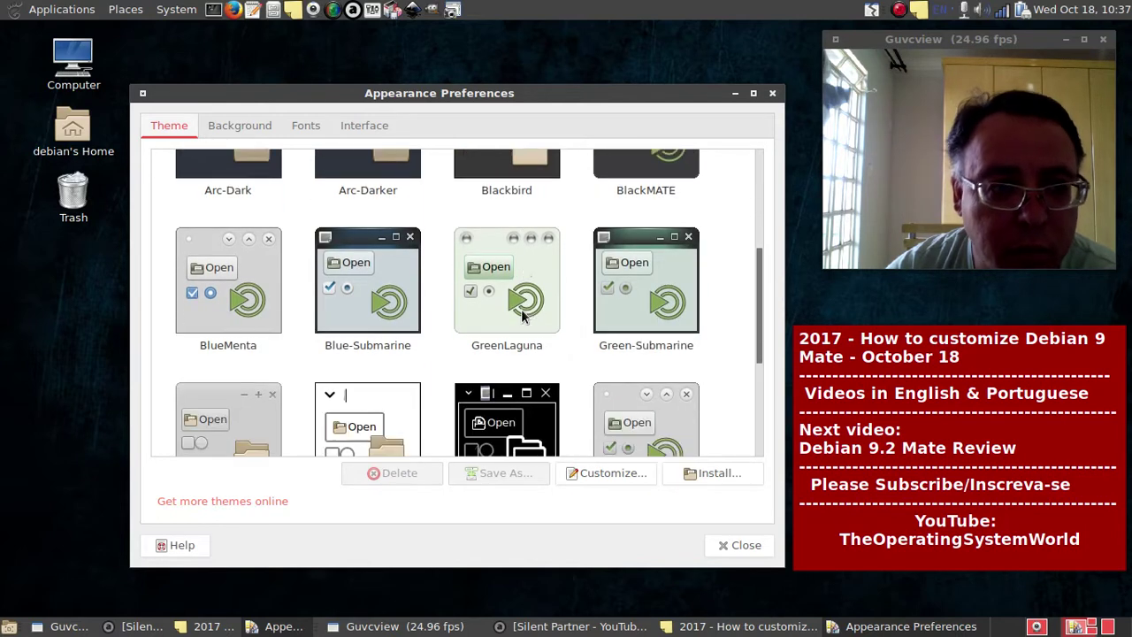
scroll(522, 317, "down", 2)
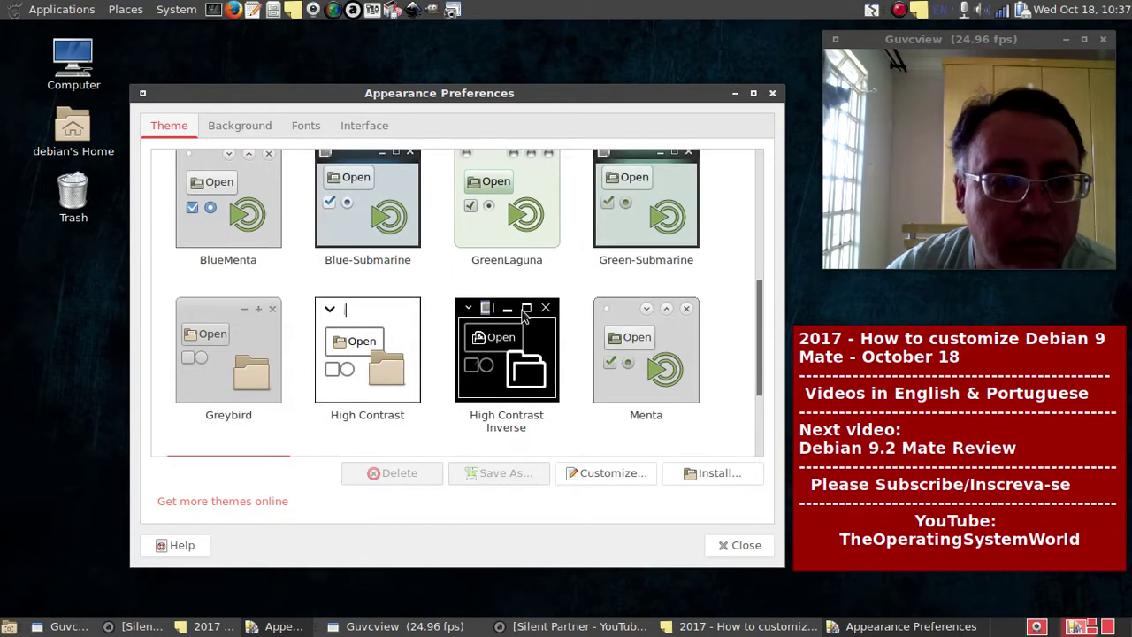
scroll(521, 317, "up", 7)
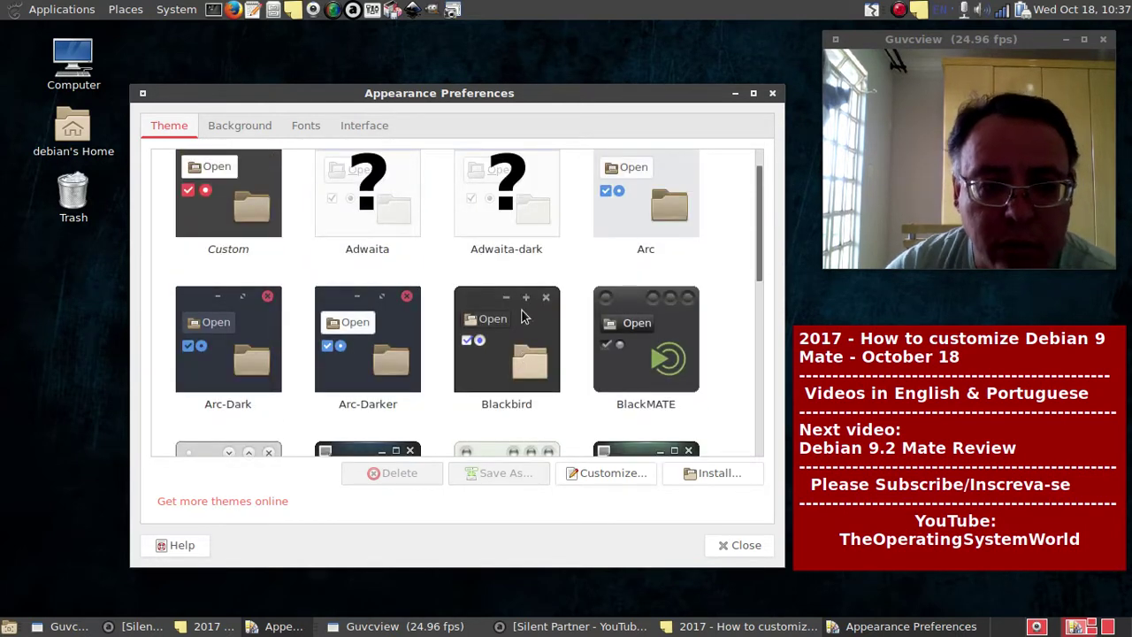
scroll(521, 317, "down", 4)
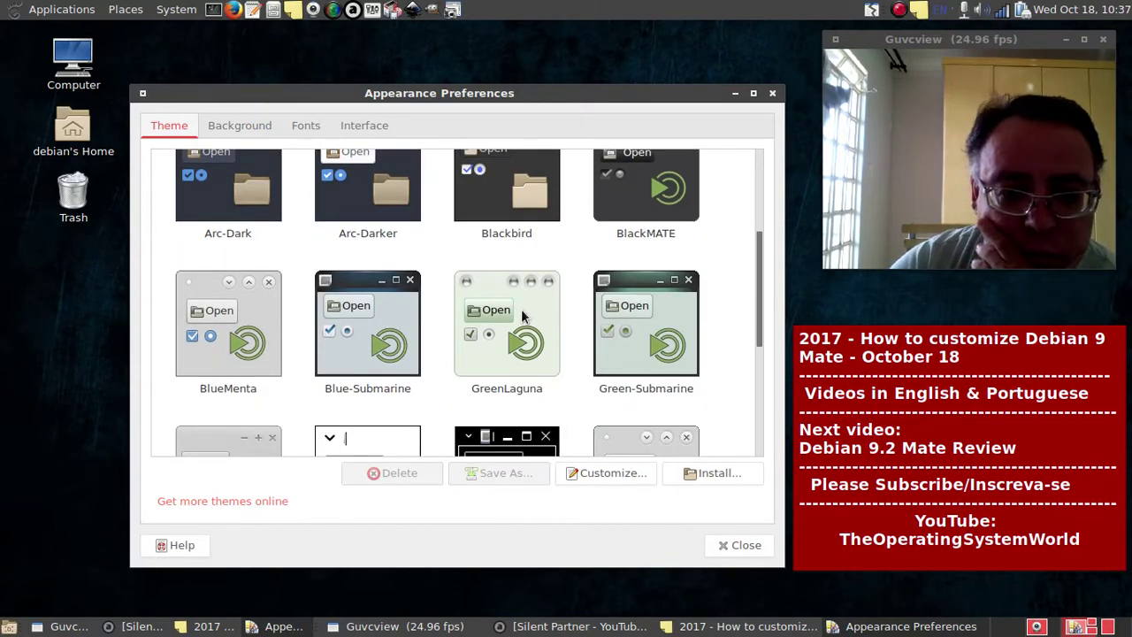
scroll(521, 311, "down", 2)
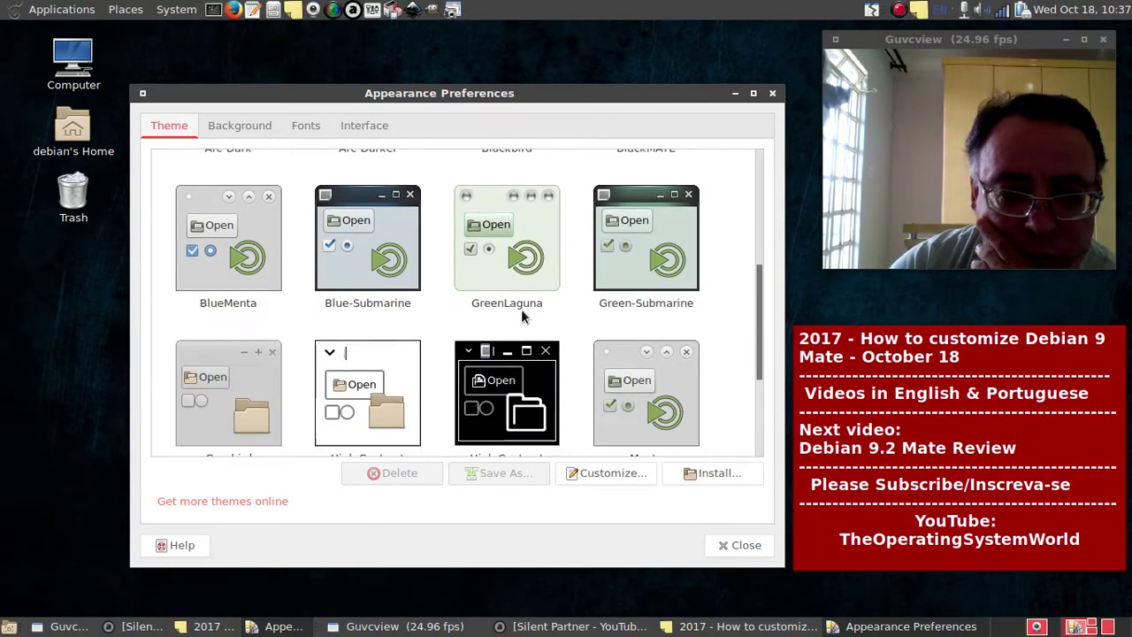
left_click(375, 252)
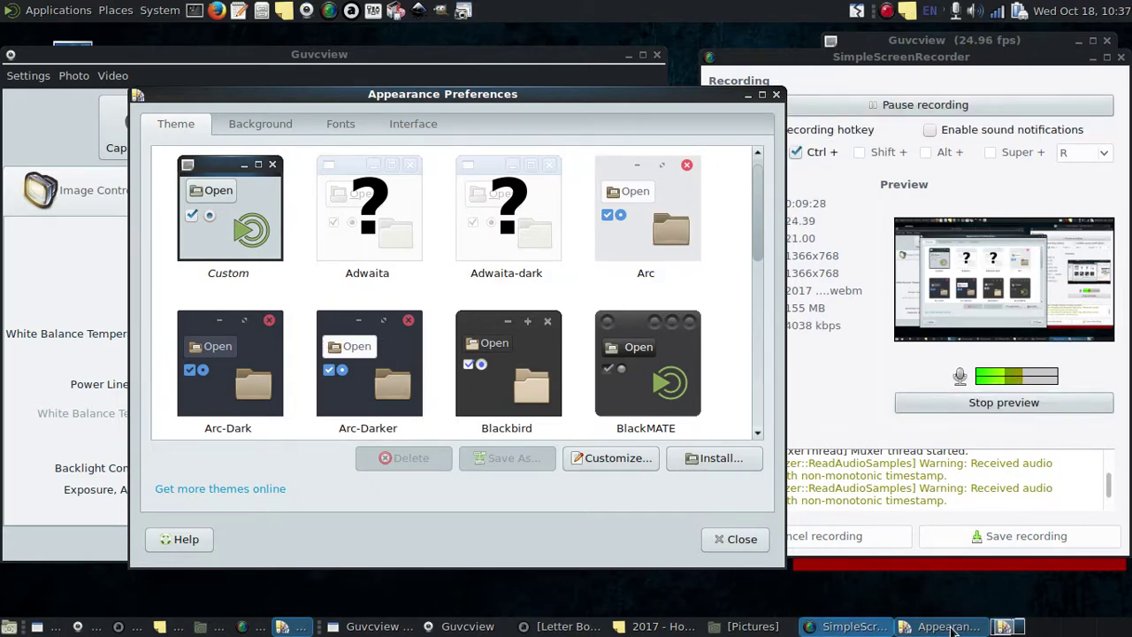
- Switch to an empty workspace, capture the whole desktop and save the screenshot as 13.png in the suggested folder
left_click(1040, 630)
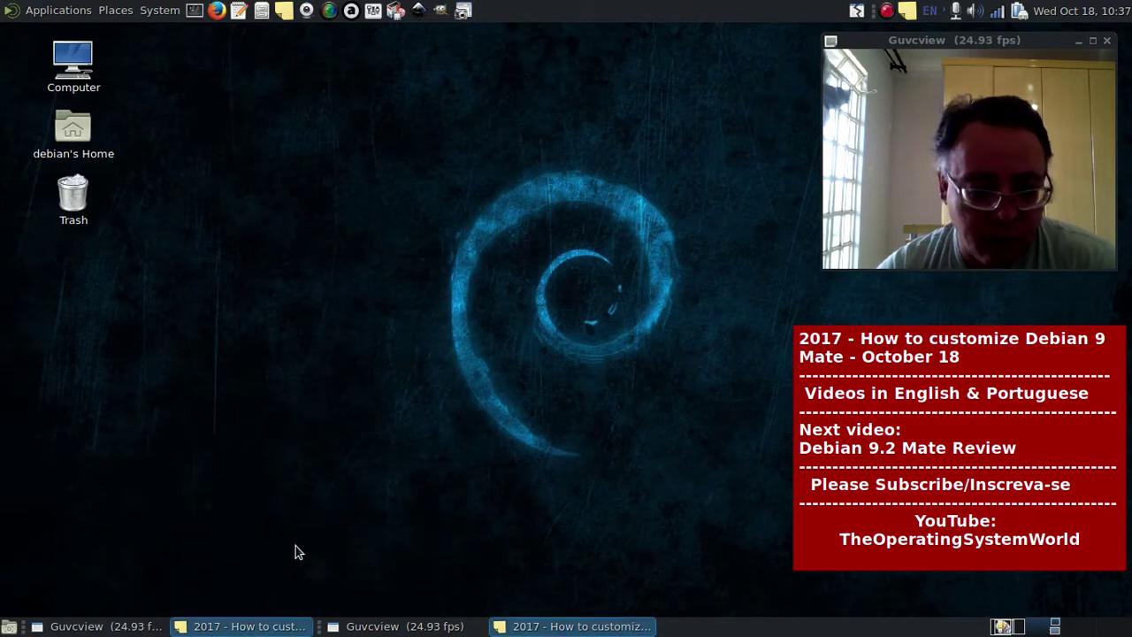
left_click(464, 11)
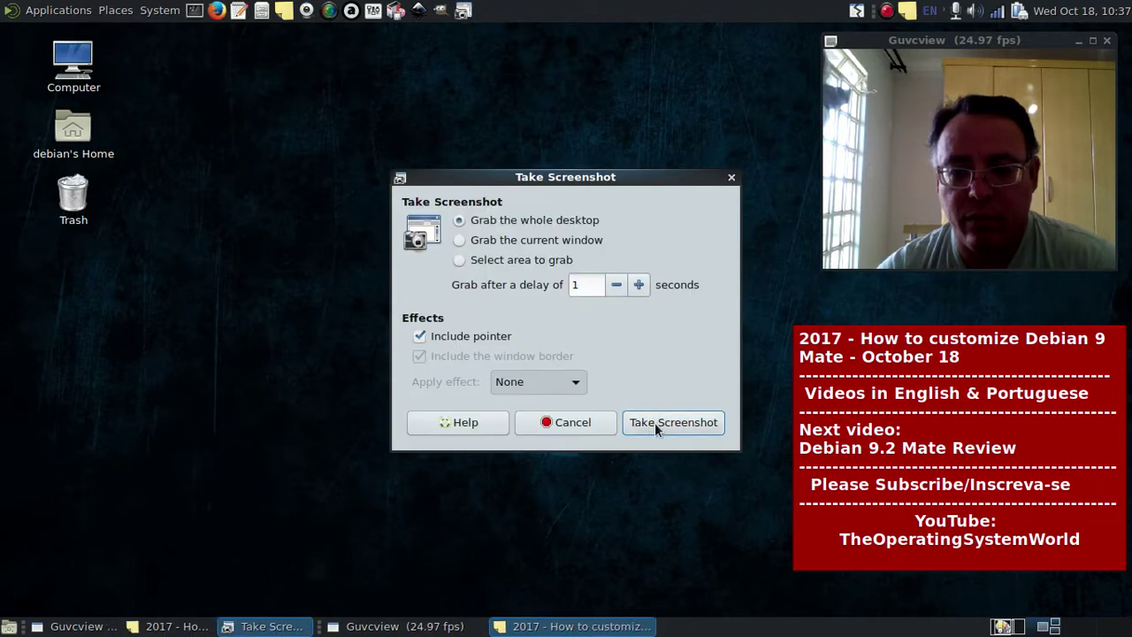
left_click(654, 423)
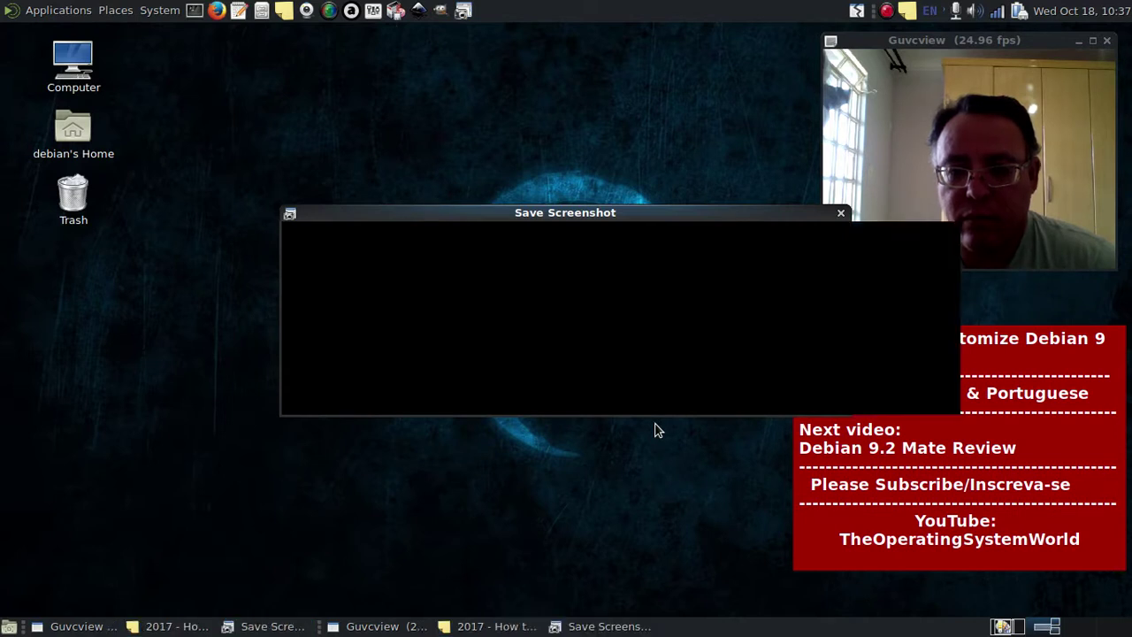
type("13")
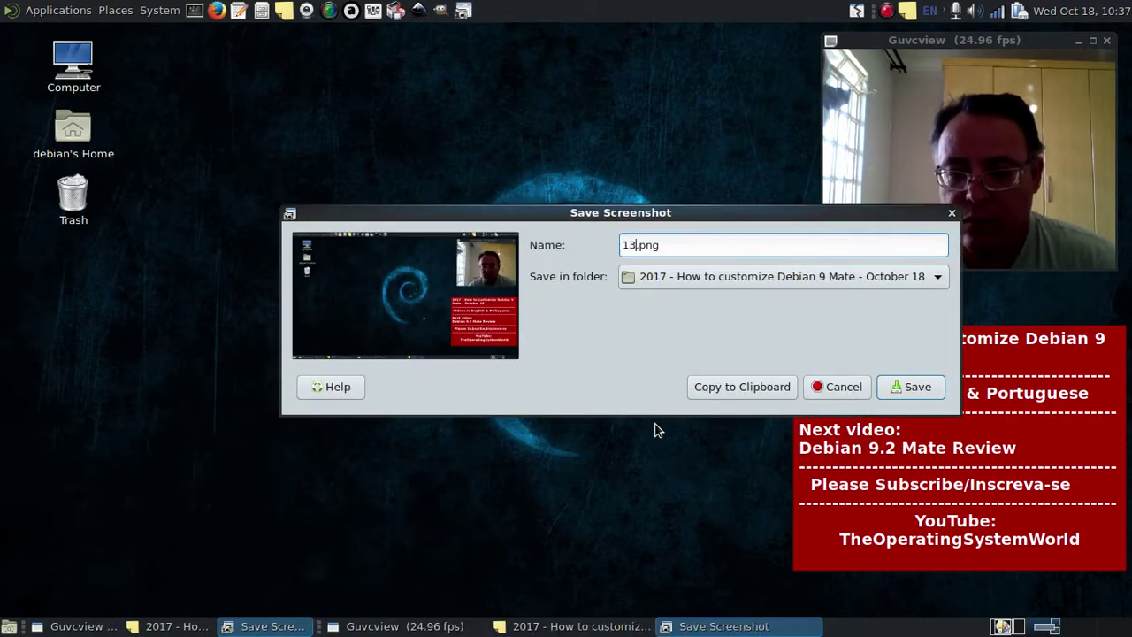
key("Return")
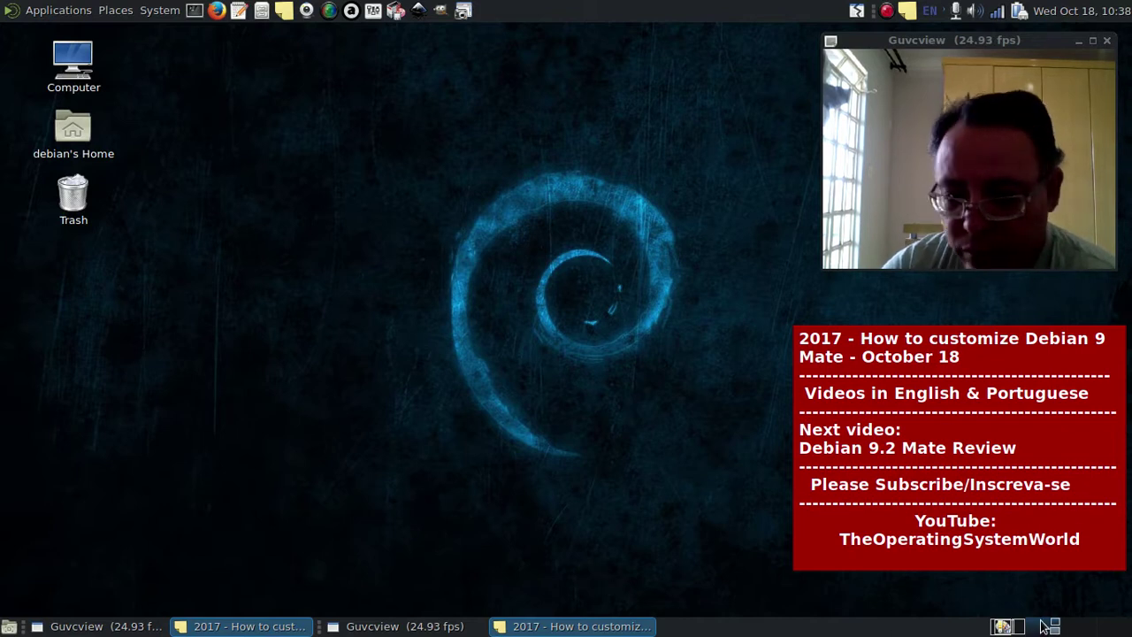
- Return to the workspace with the Appearance Preferences window and apply the BlackMATE theme
left_click(1008, 626)
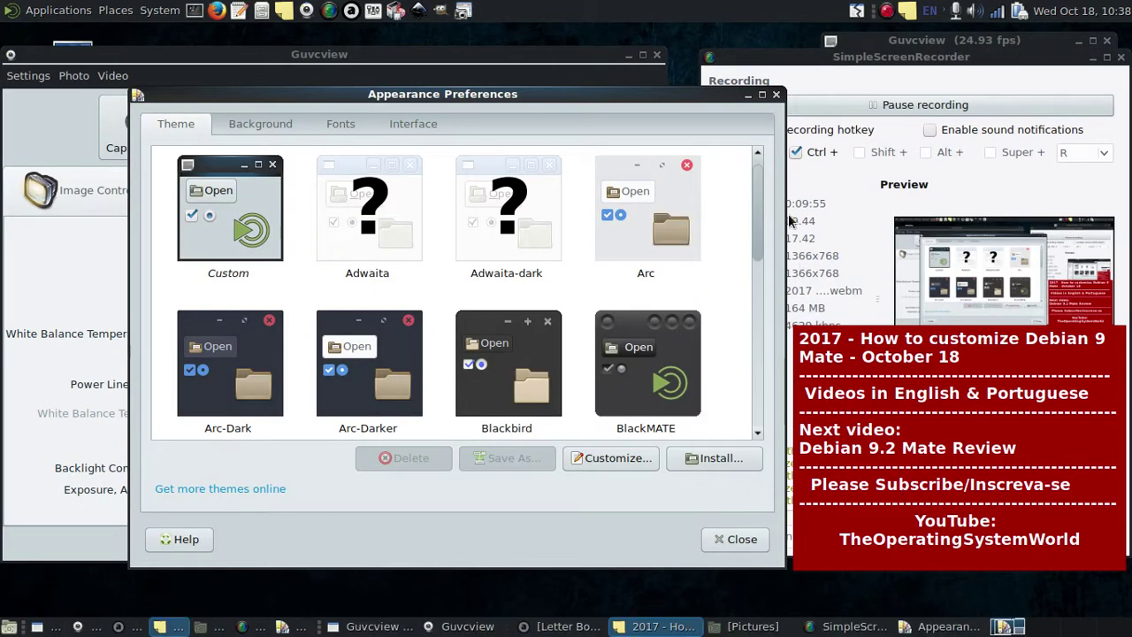
left_click_drag(525, 93, 641, 88)
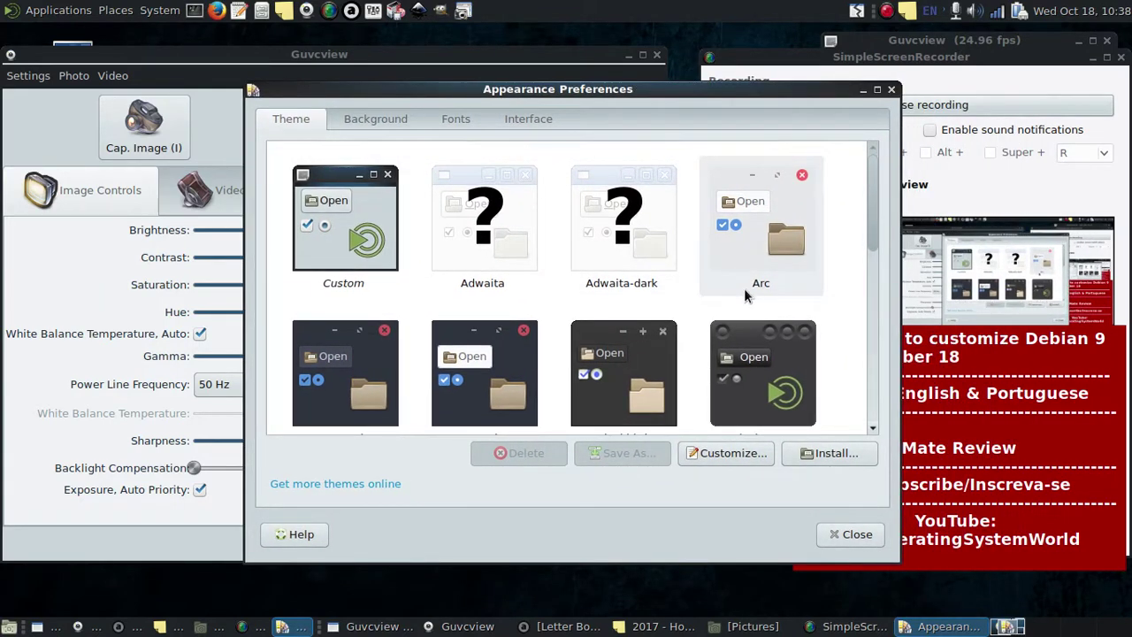
scroll(748, 292, "down", 2)
scroll(759, 306, "down", 1)
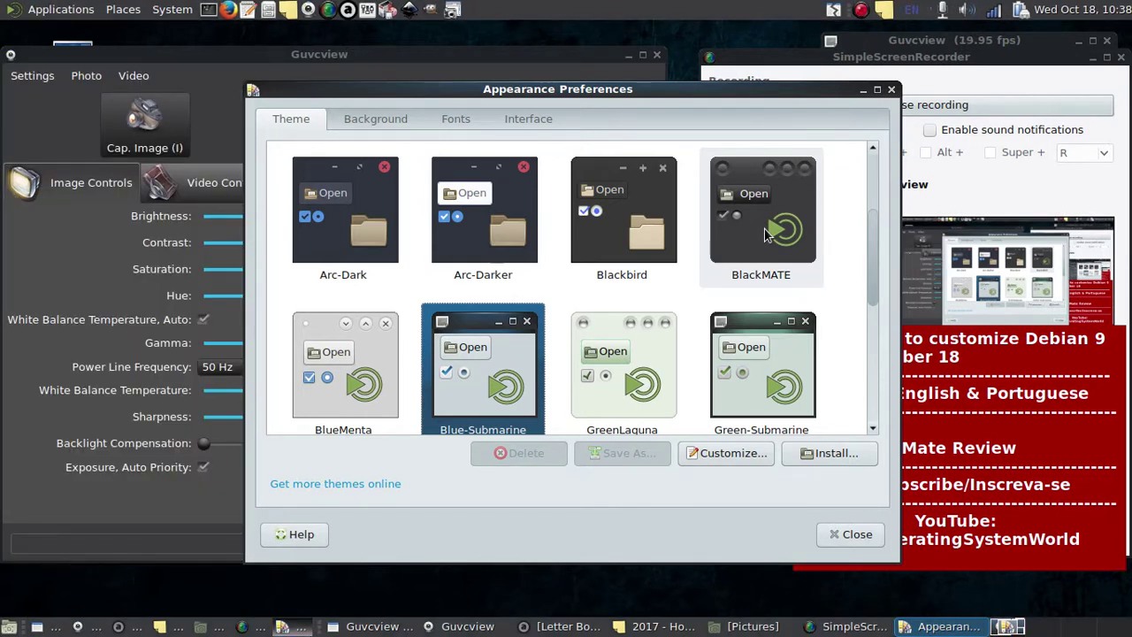
left_click(765, 232)
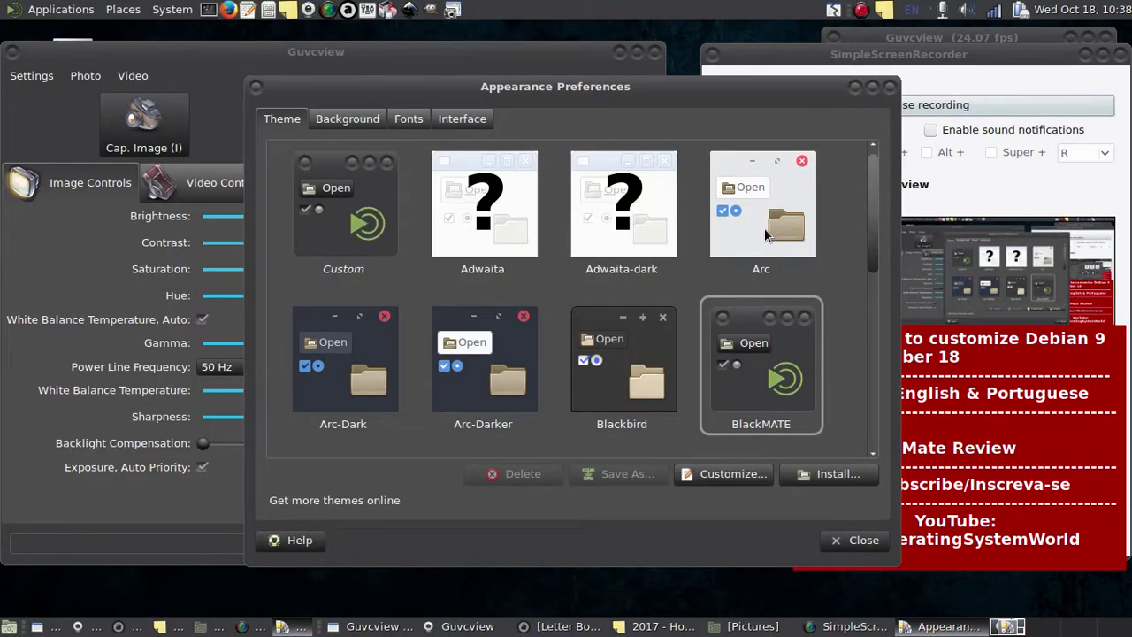
- Minimize the Guvcview controls and SimpleScreenRecorder windows, and place the Appearance Preferences window between the desktop icons and the webcam view
left_click_drag(698, 88, 841, 179)
left_click_drag(865, 139, 524, 190)
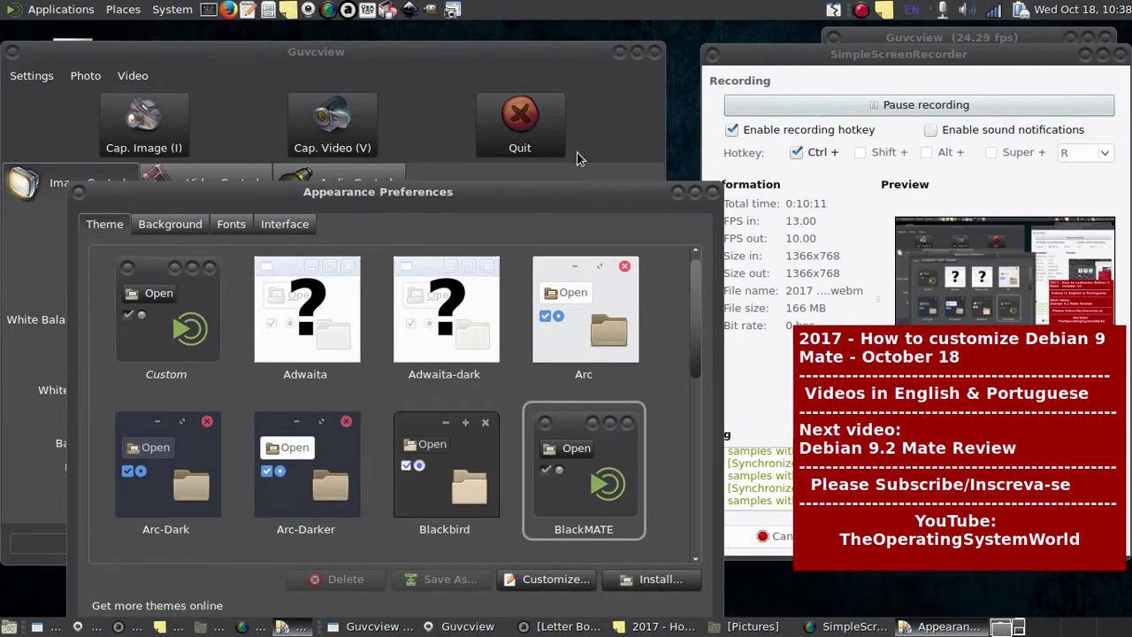
left_click(621, 53)
left_click_drag(604, 197, 567, 111)
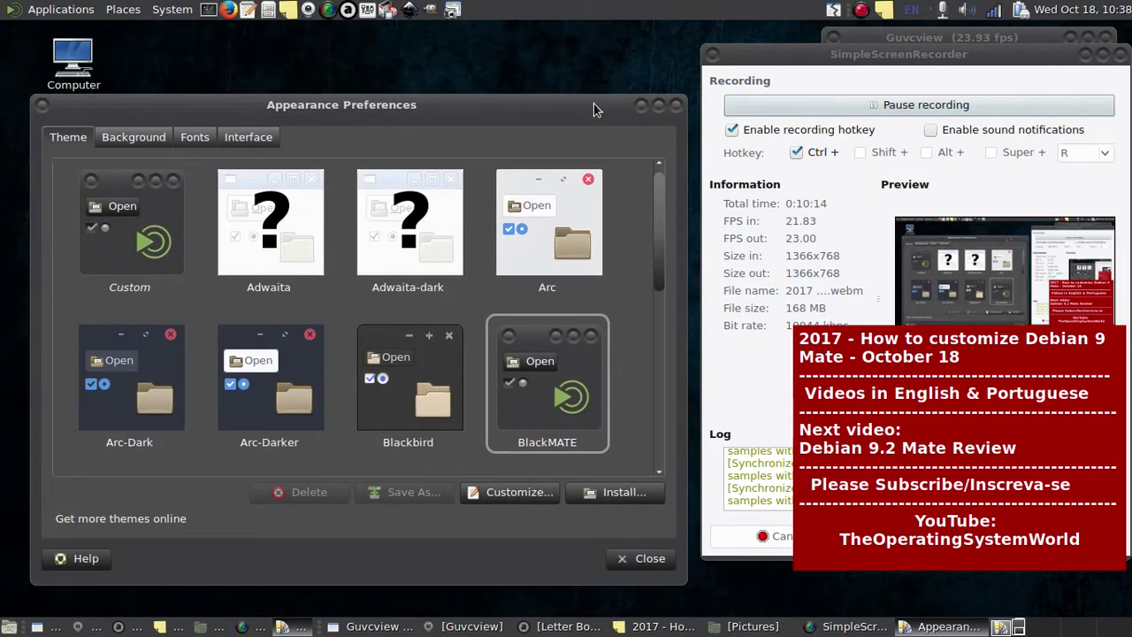
left_click(1086, 56)
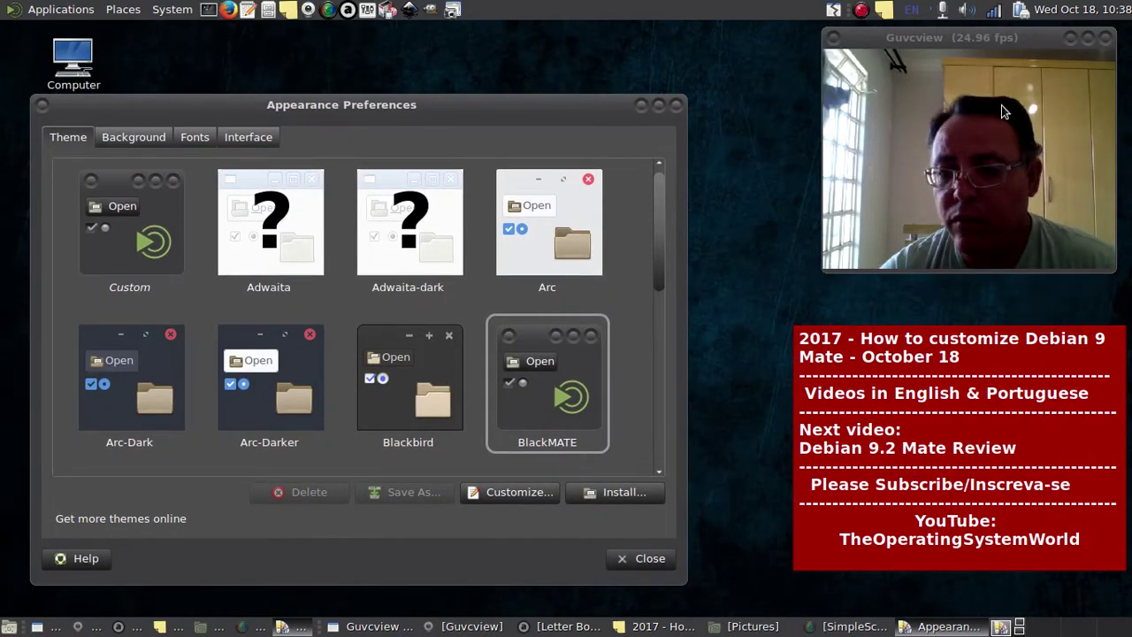
left_click_drag(435, 110, 524, 81)
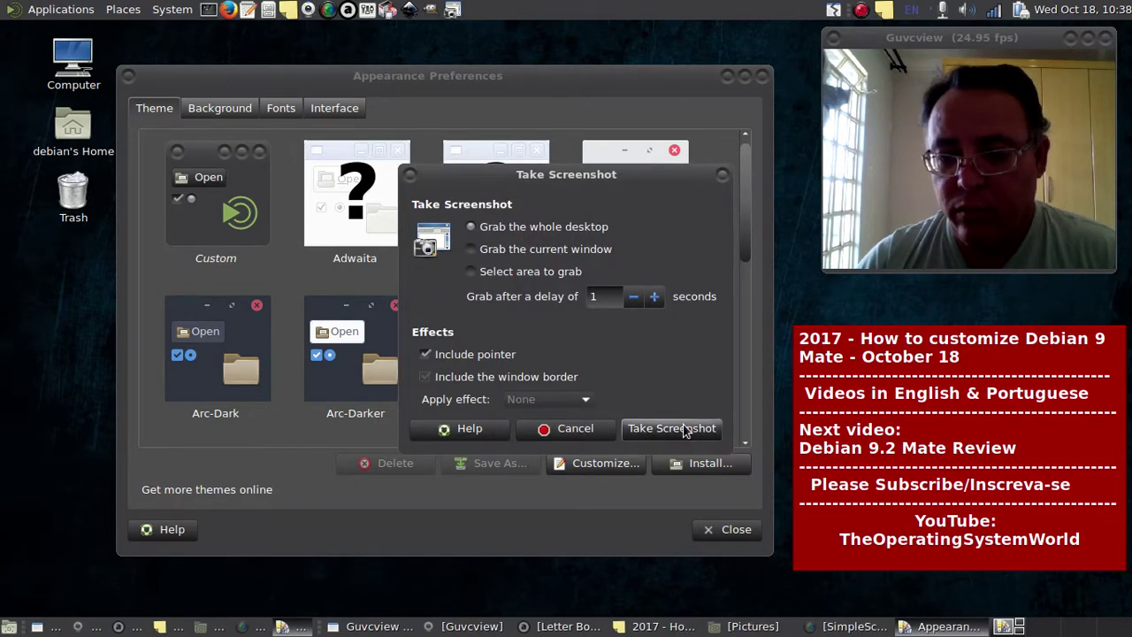
- Capture the whole desktop with the BlackMATE theme and save the screenshot as 14.png in the suggested folder
left_click(692, 421)
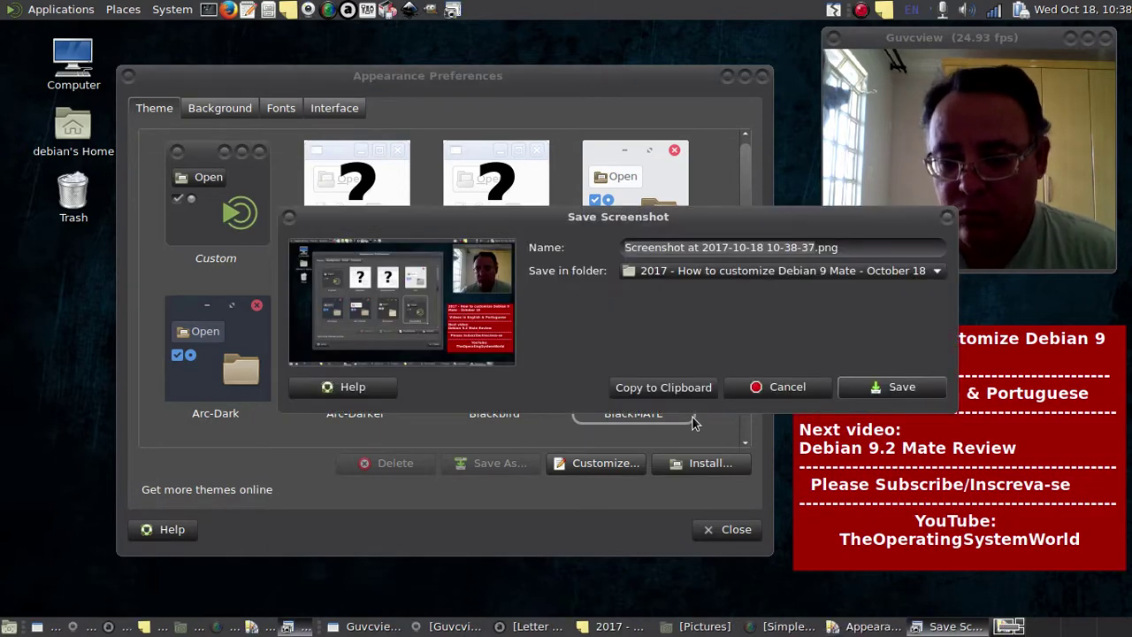
type("14")
key("Return")
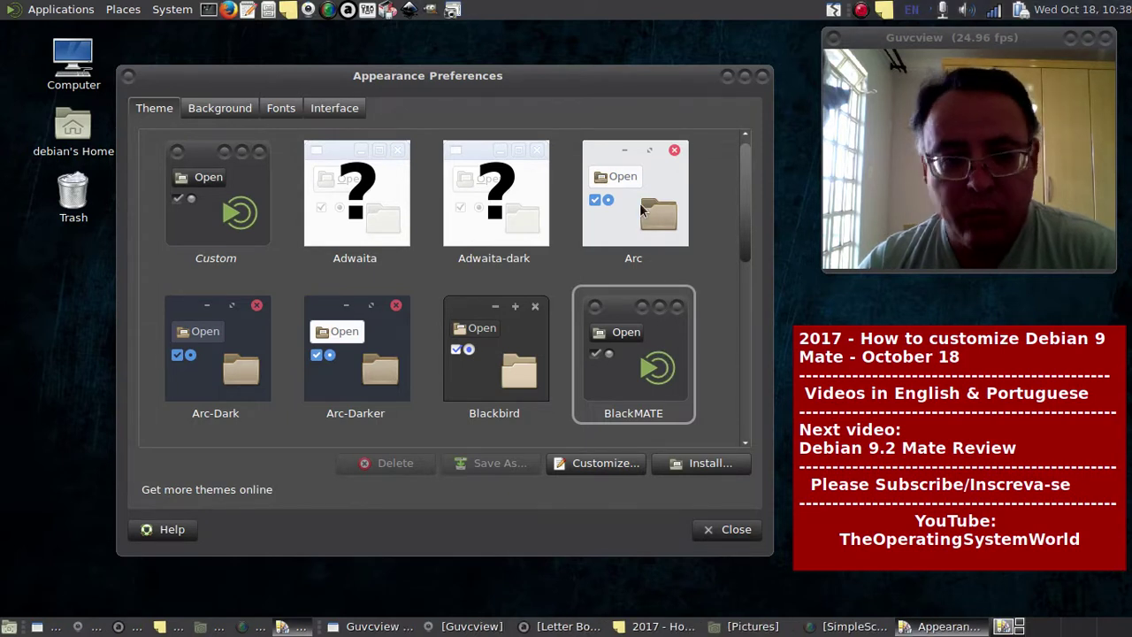
- Apply the Arc theme, look through the background, font and interface settings, and return to the theme list
left_click(643, 209)
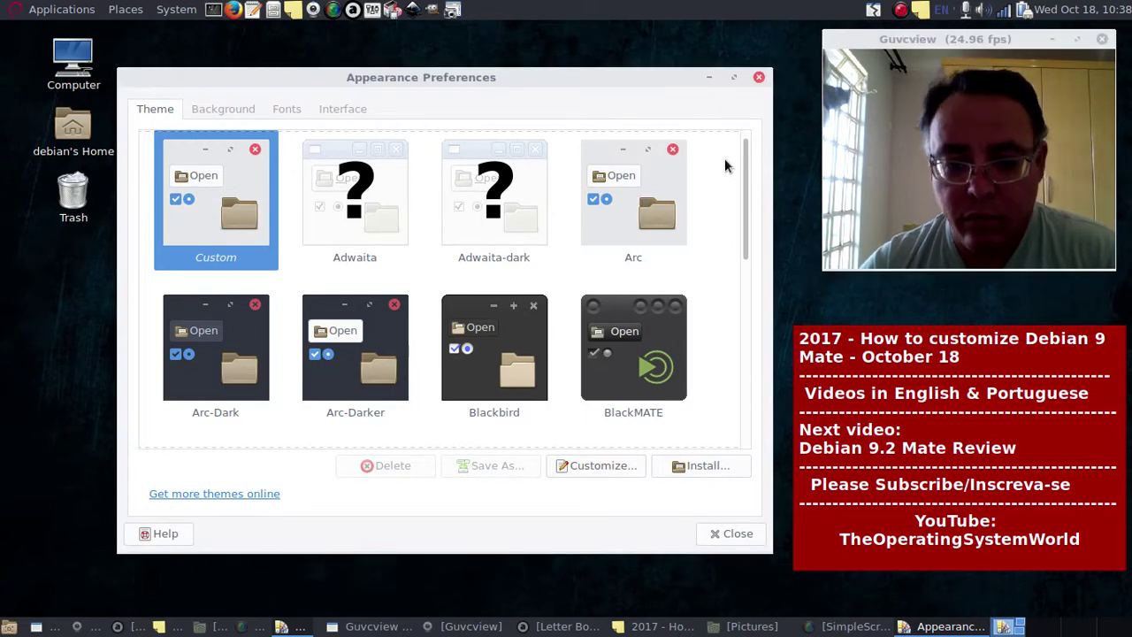
left_click(238, 108)
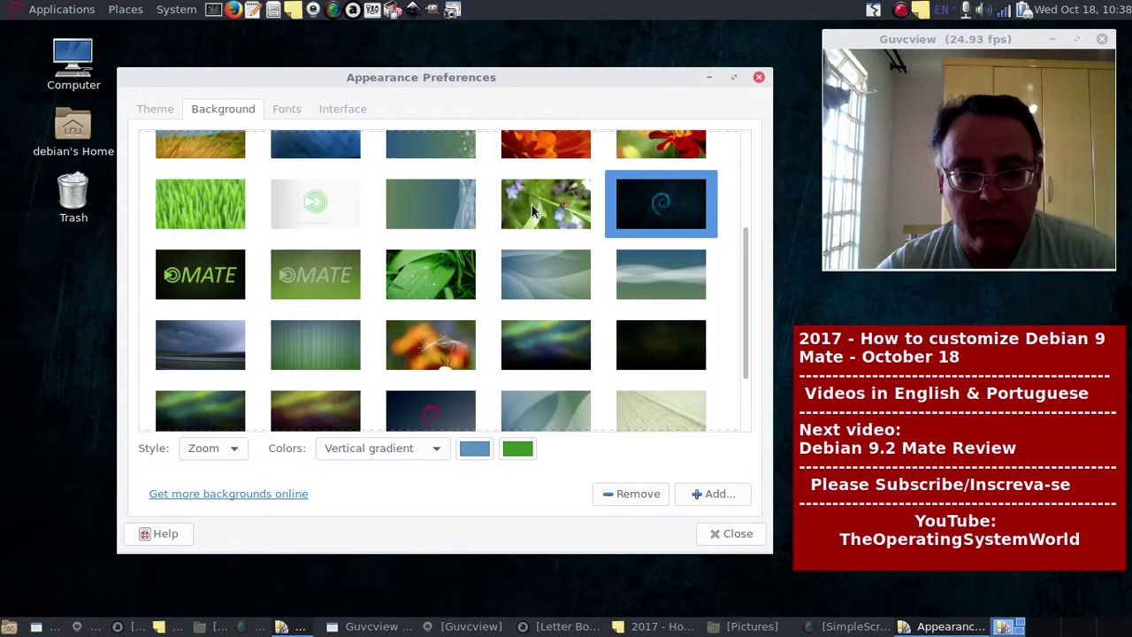
left_click(288, 110)
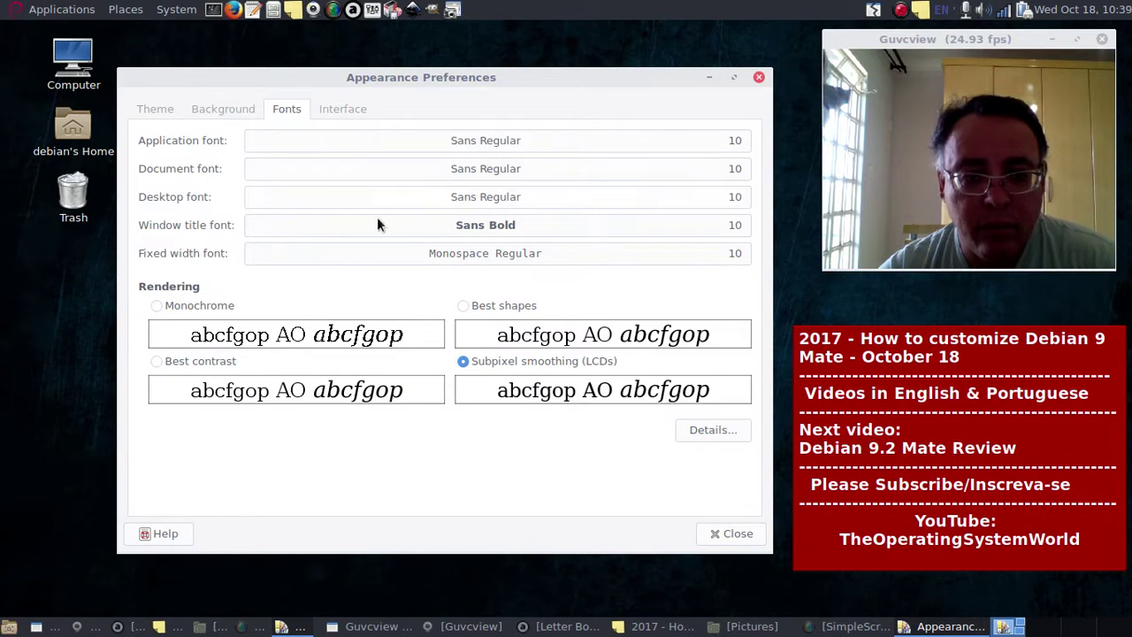
left_click(333, 115)
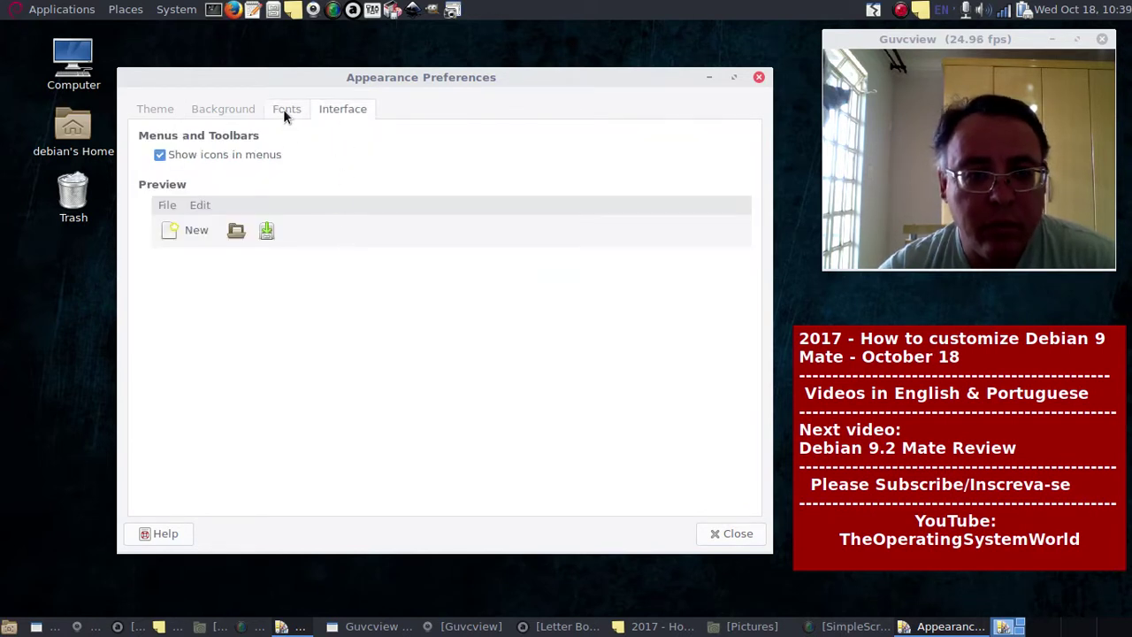
left_click(235, 106)
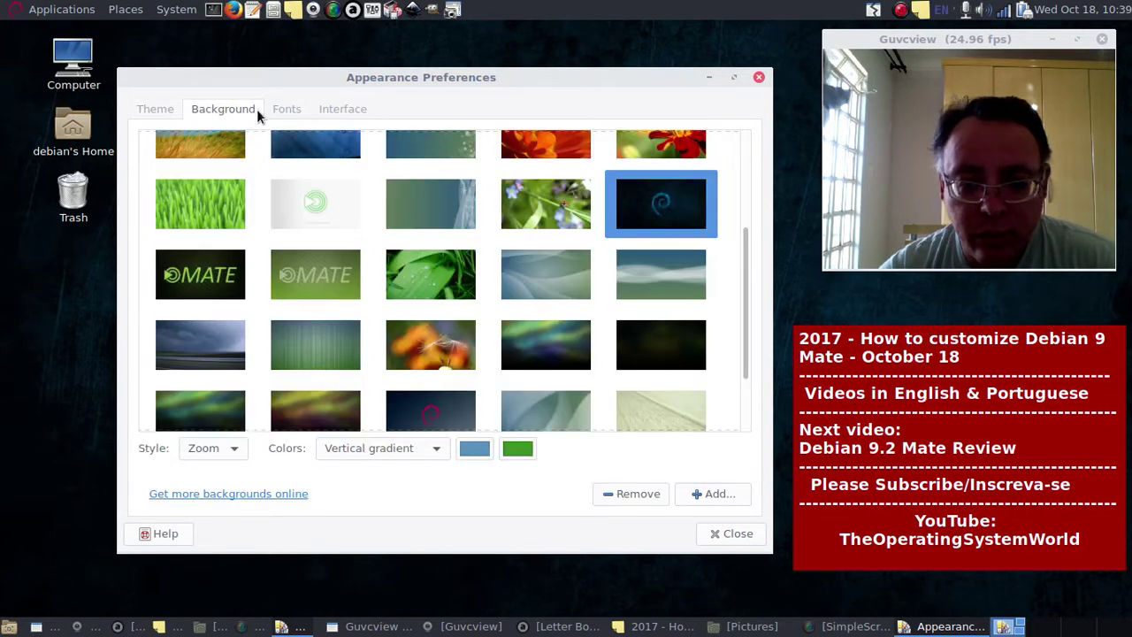
left_click(157, 106)
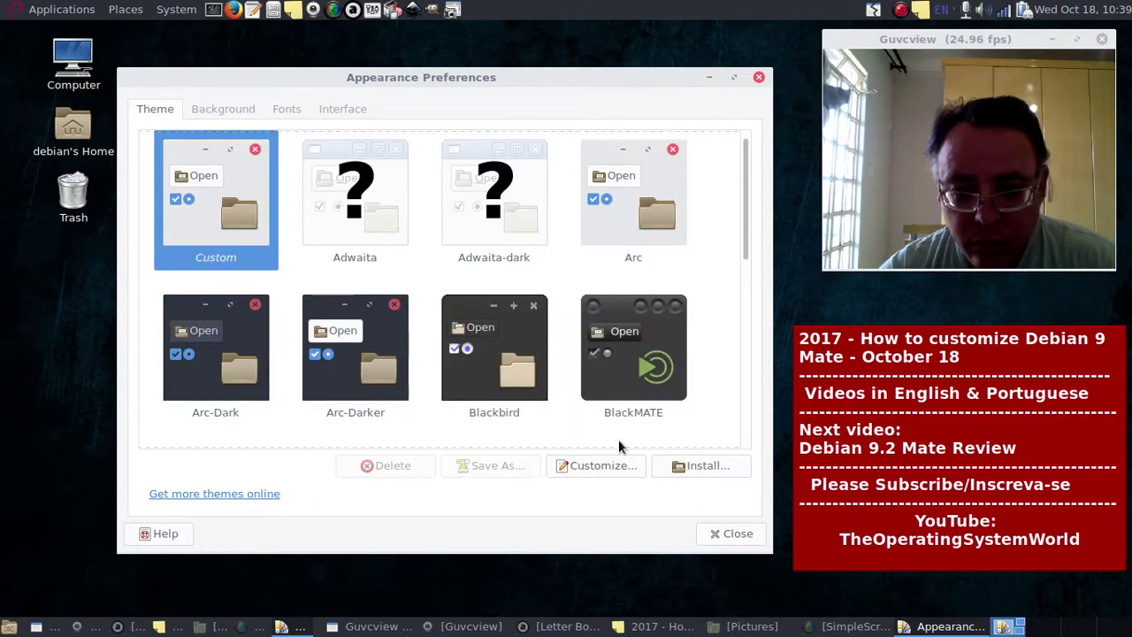
- Customize the theme's icons, trying GNOME-Brave and GNOME-Wise before applying the Numix icon set
left_click(601, 466)
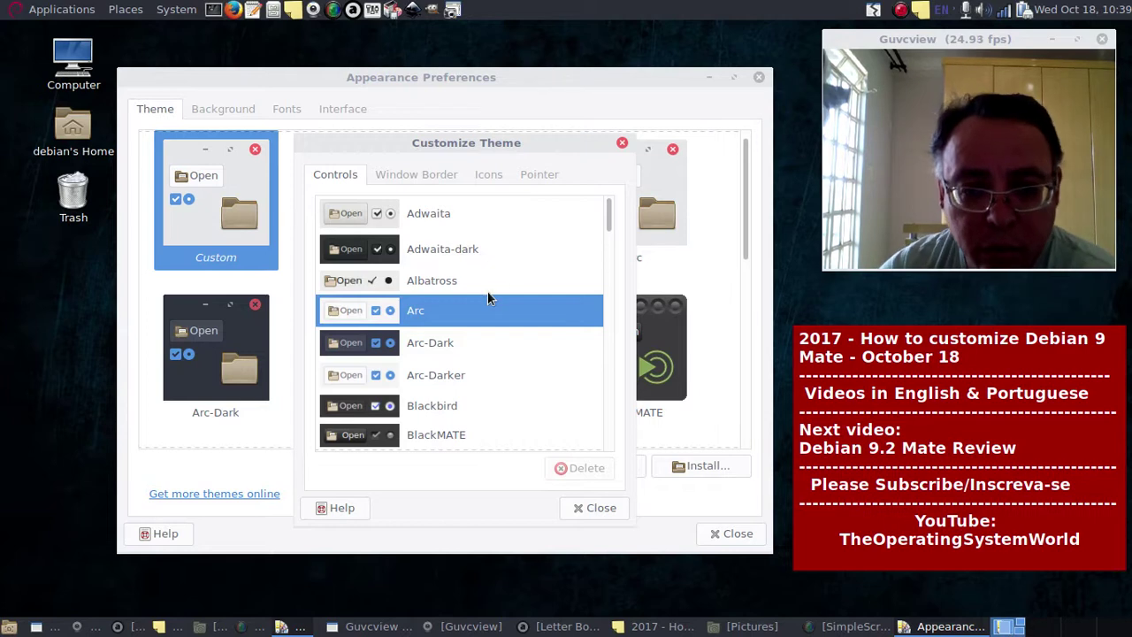
left_click(480, 174)
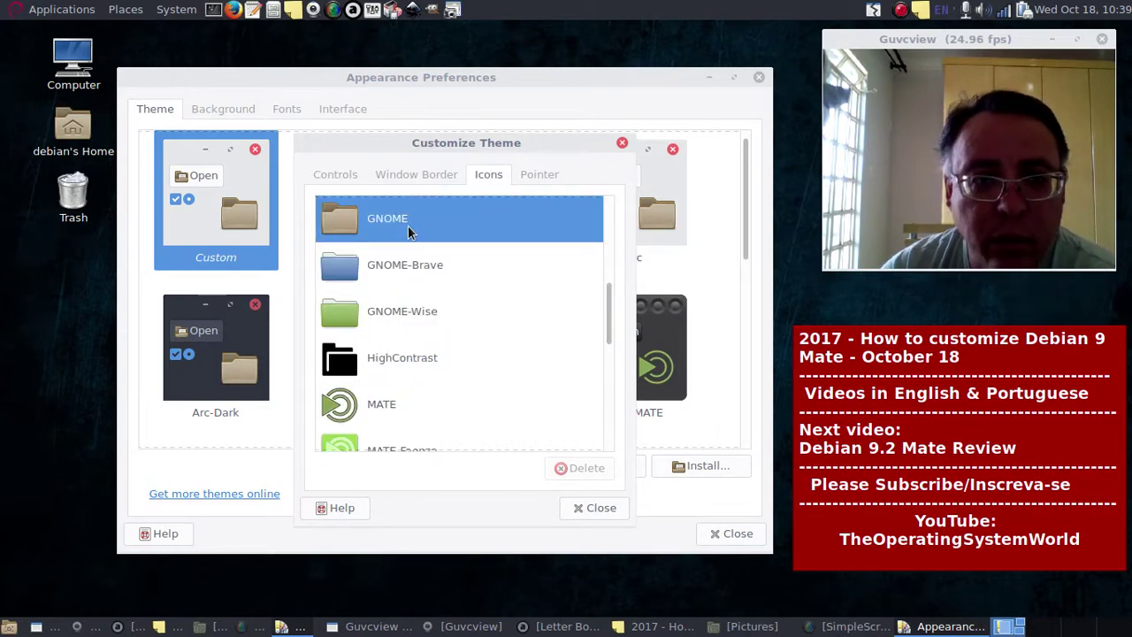
left_click(396, 283)
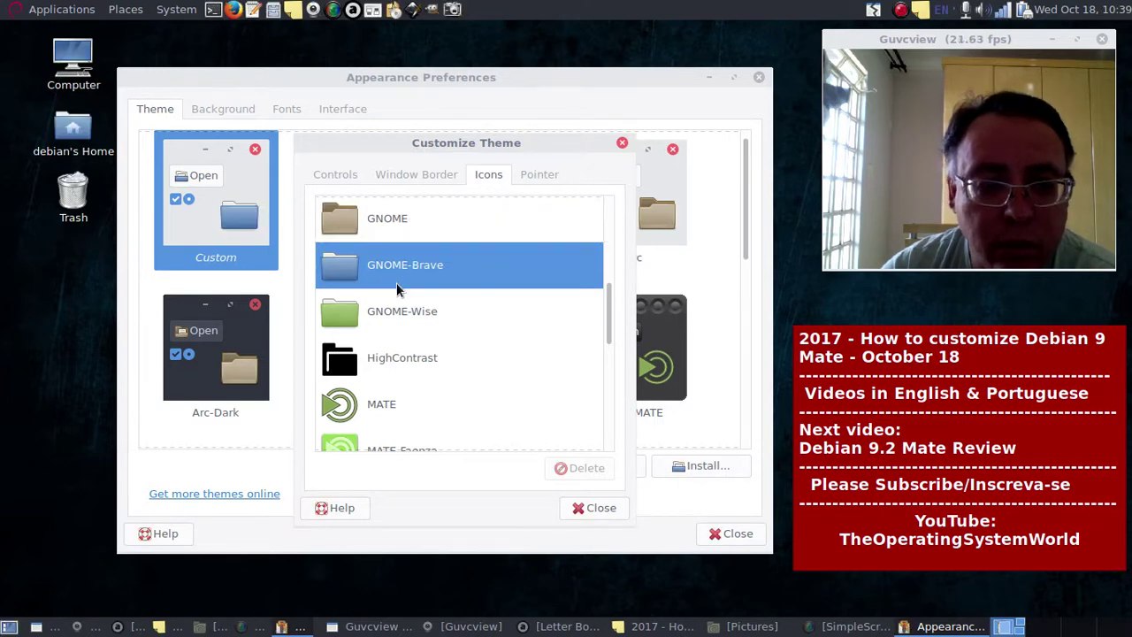
left_click(400, 311)
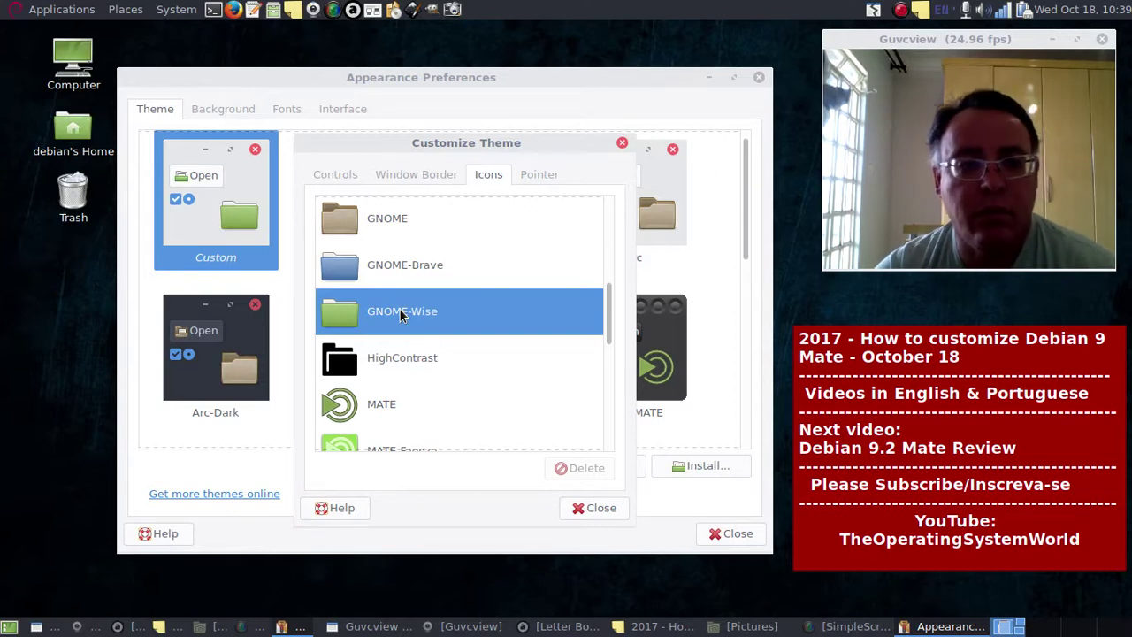
scroll(490, 301, "down", 3)
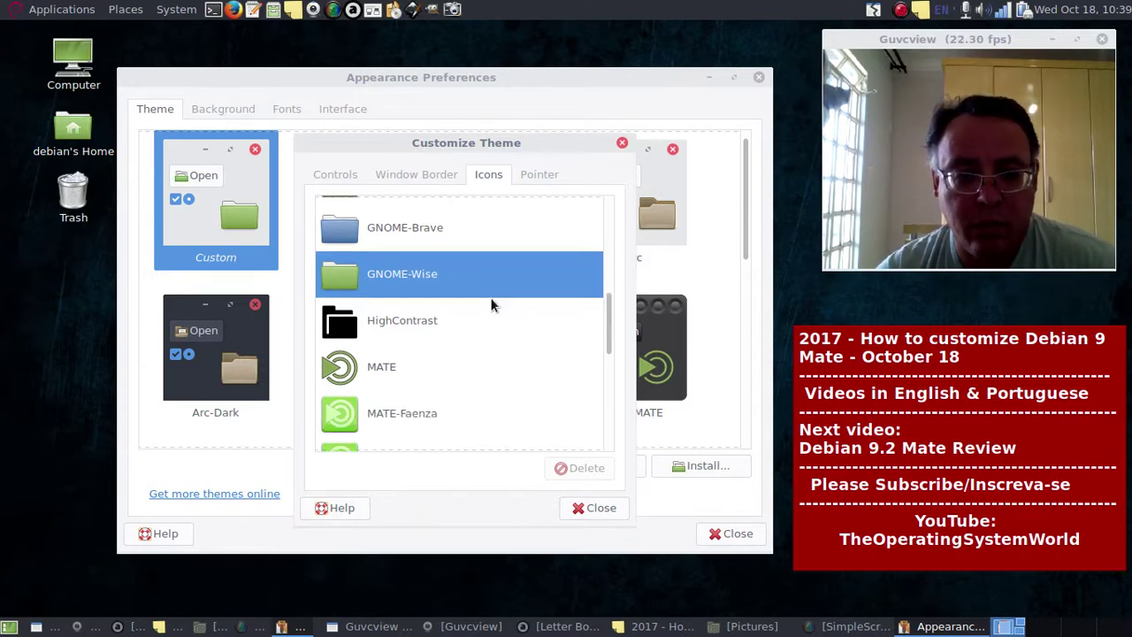
scroll(492, 305, "down", 3)
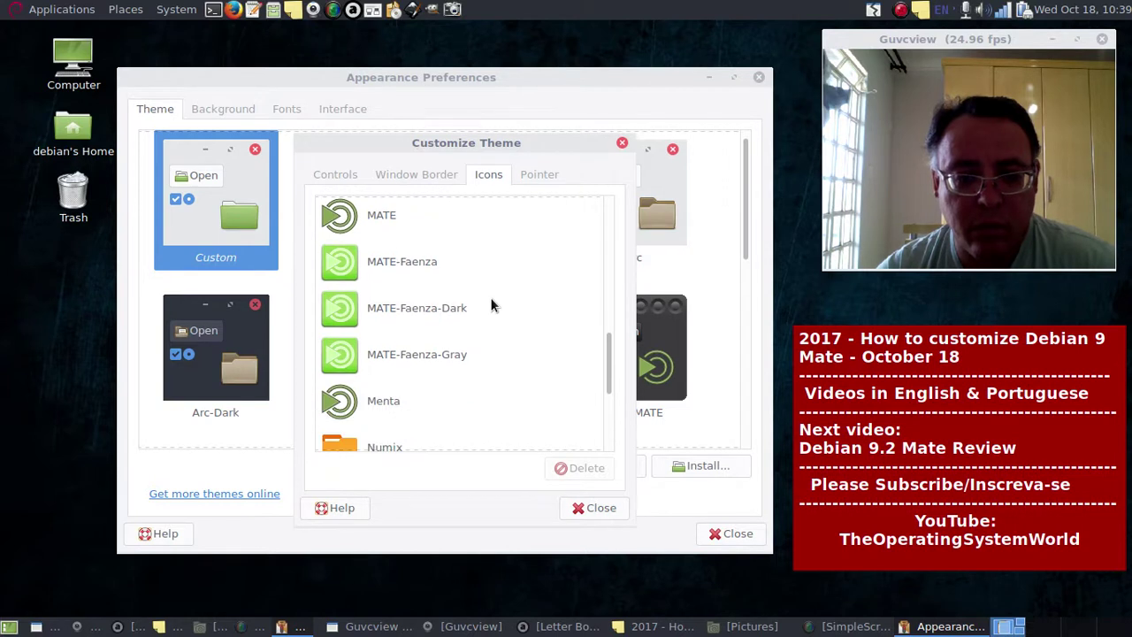
scroll(490, 300, "down", 3)
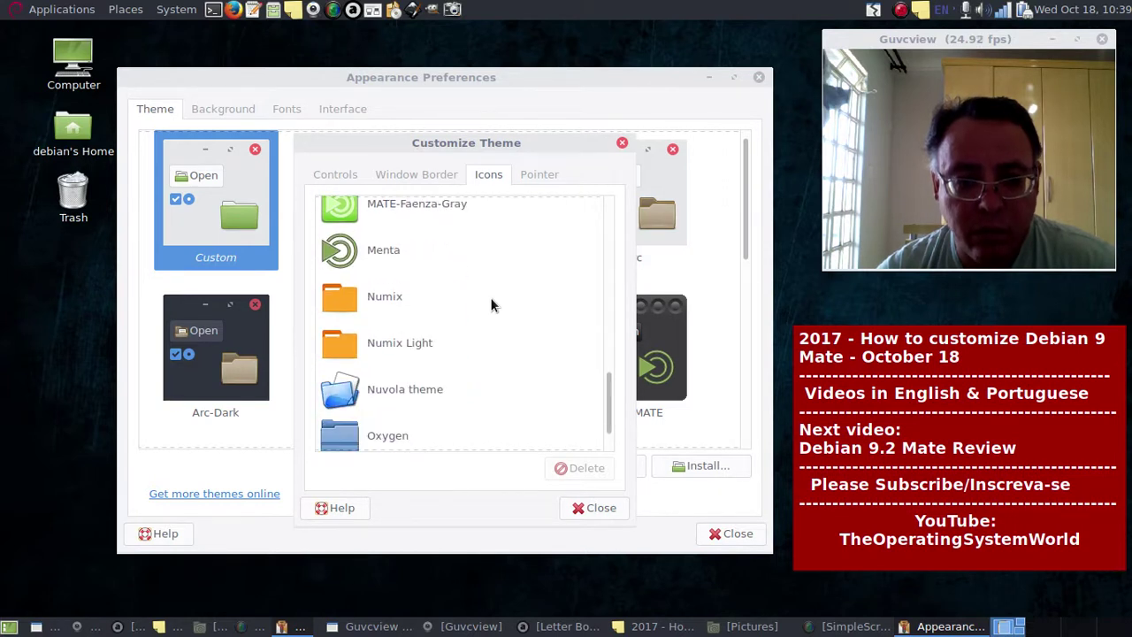
left_click(400, 271)
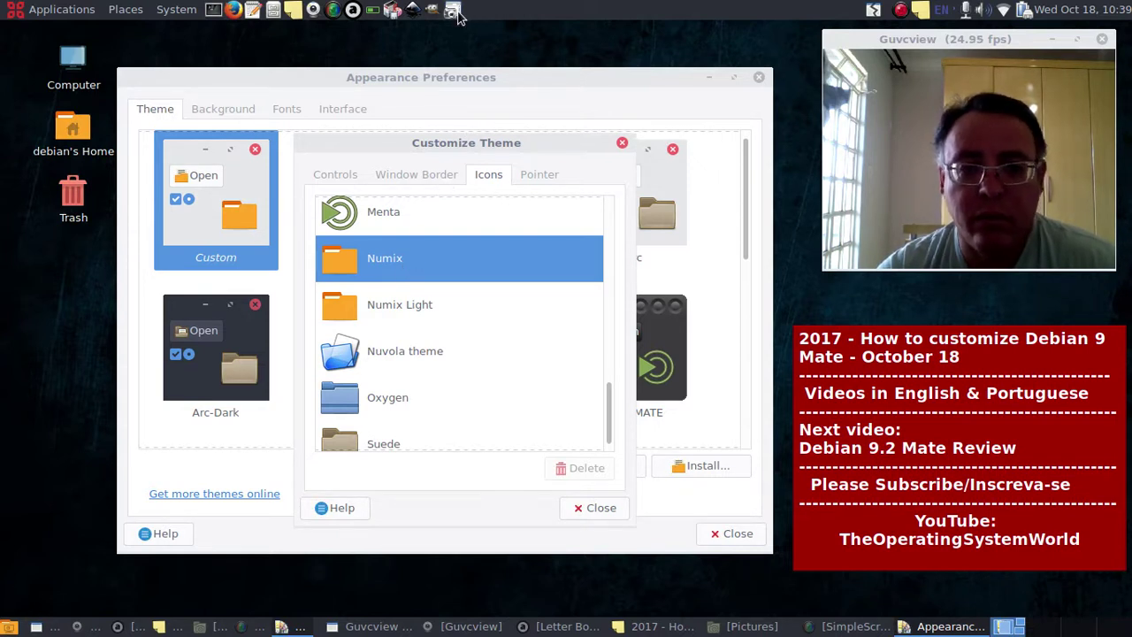
- Capture the whole desktop with the Numix icons and save the screenshot as 15.png in the suggested folder
key("Print")
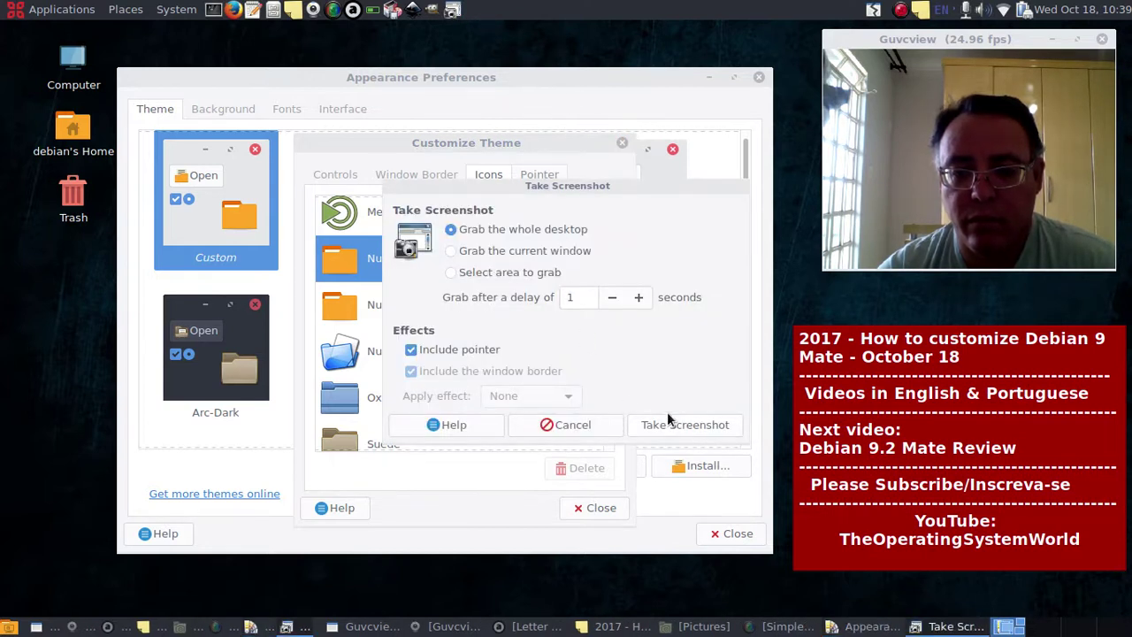
left_click(668, 424)
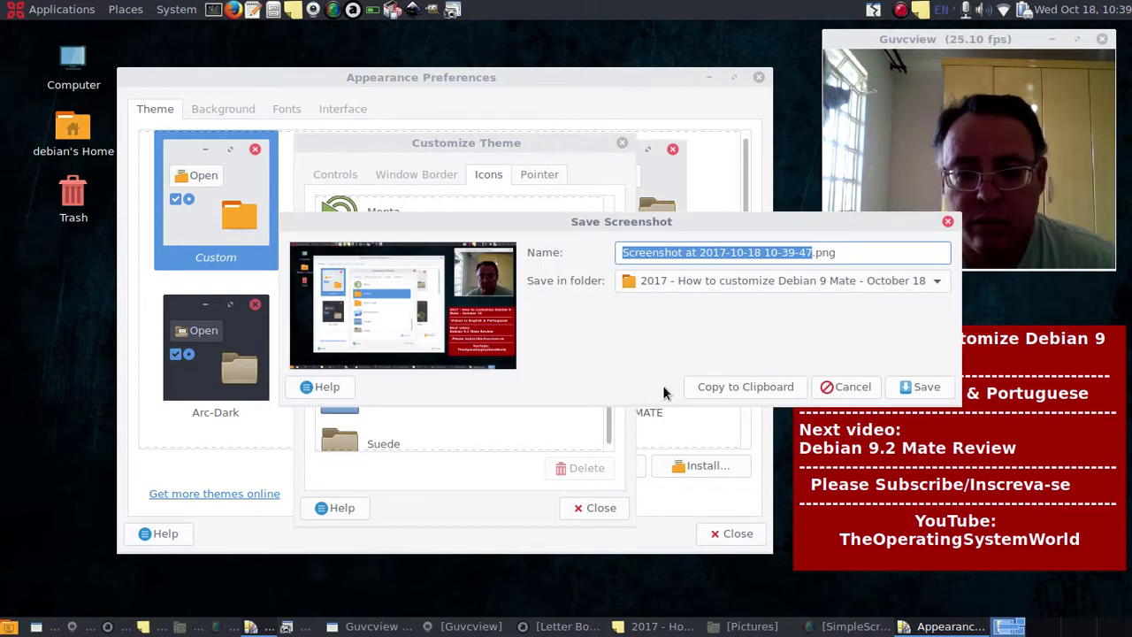
type("15")
key("Return")
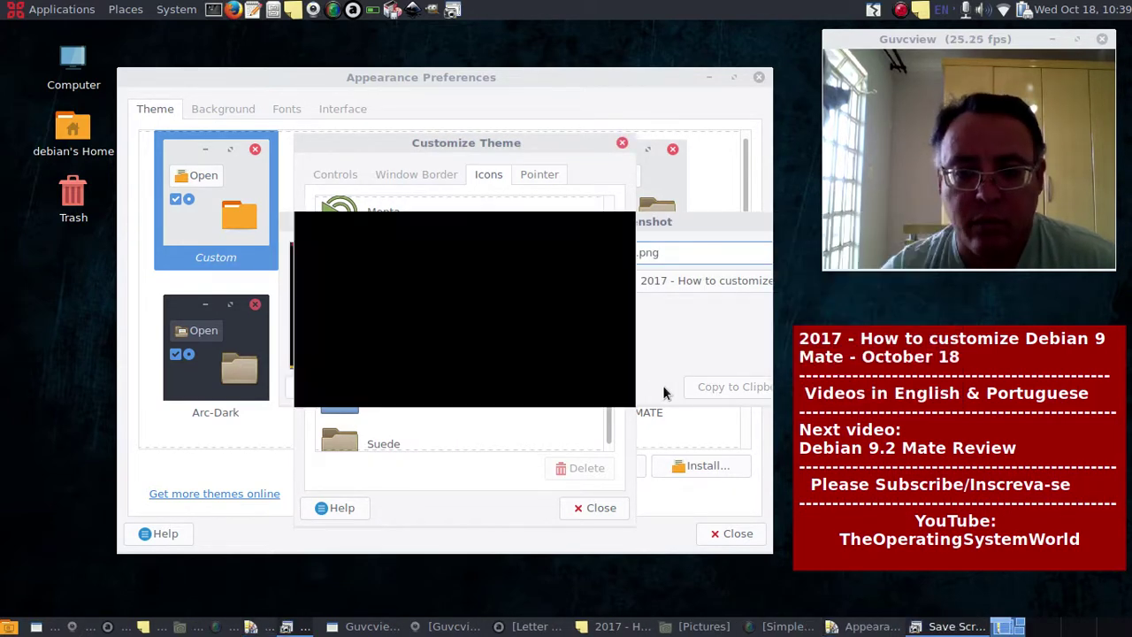
- Try the Nuvola, Oxygen and Suede icon sets in turn
scroll(543, 316, "down", 1)
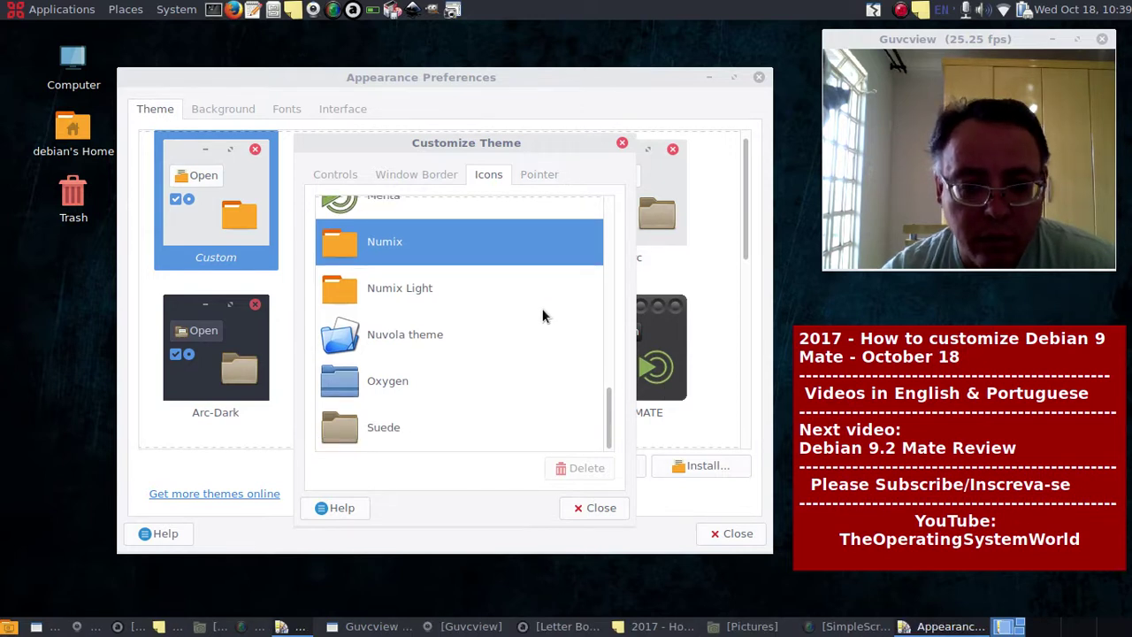
left_click(403, 334)
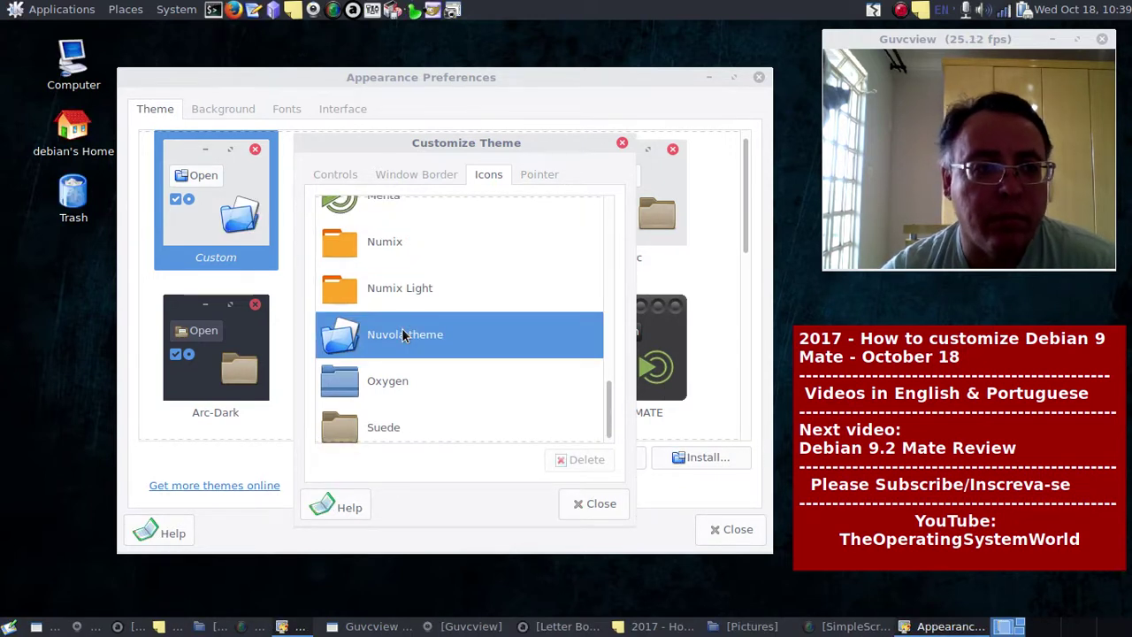
scroll(402, 334, "down", 1)
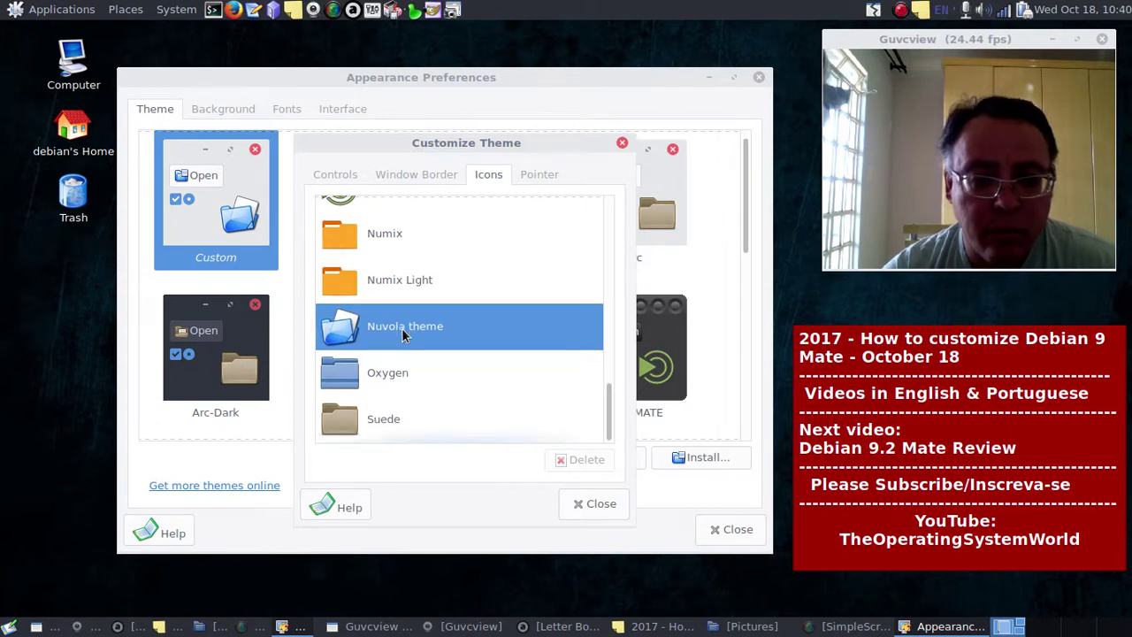
left_click(416, 380)
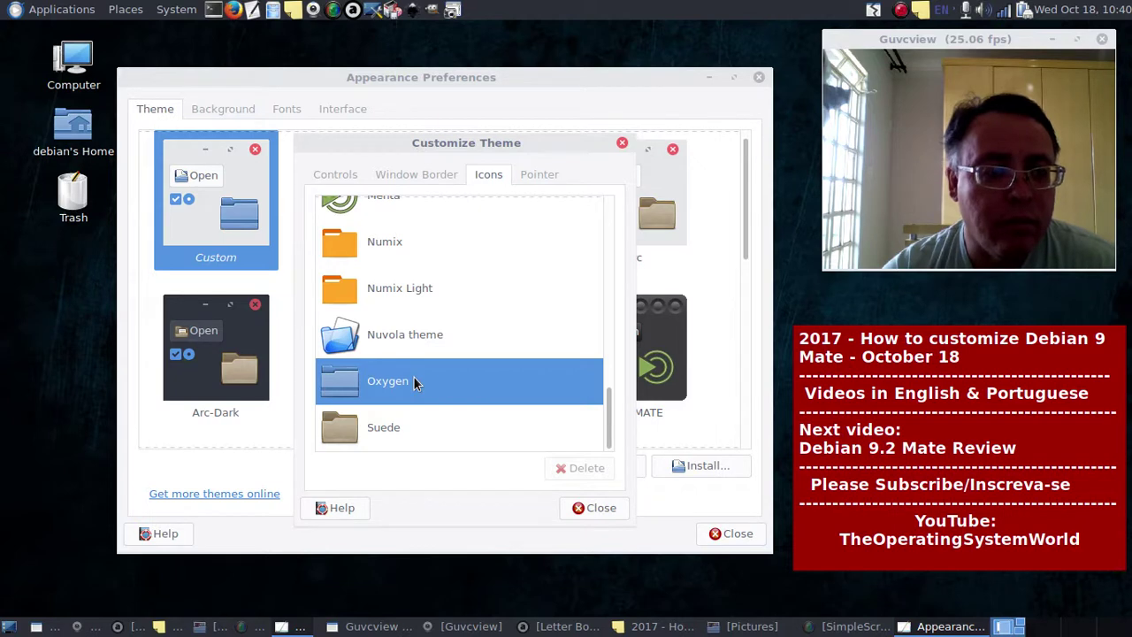
left_click(390, 430)
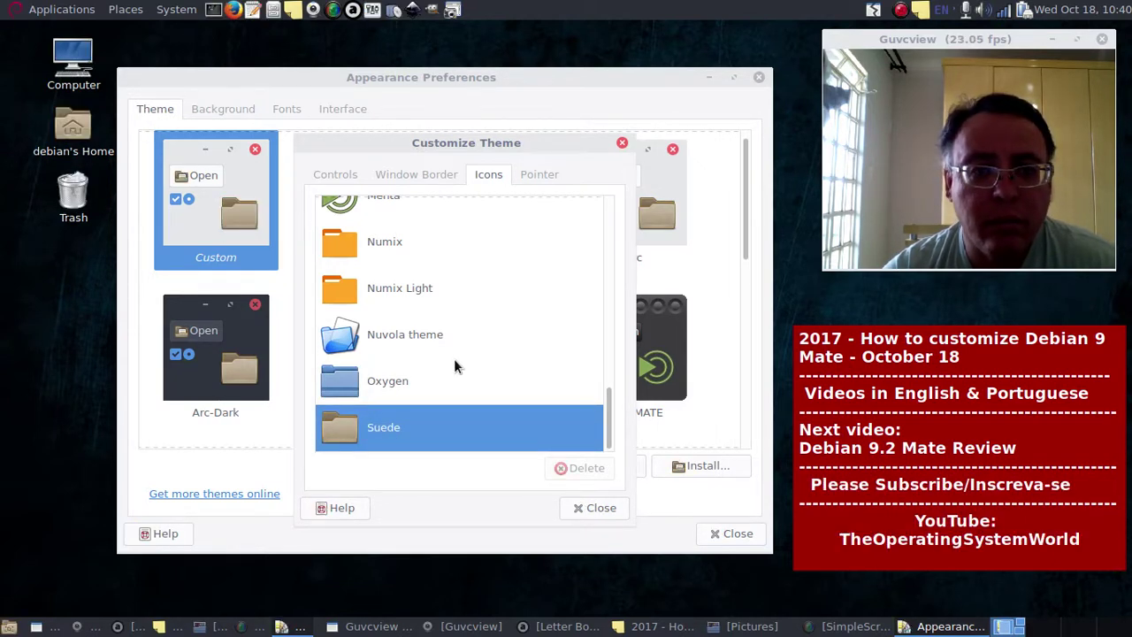
- Browse the whole list of icon sets and switch the icons back to Numix
scroll(454, 365, "up", 1)
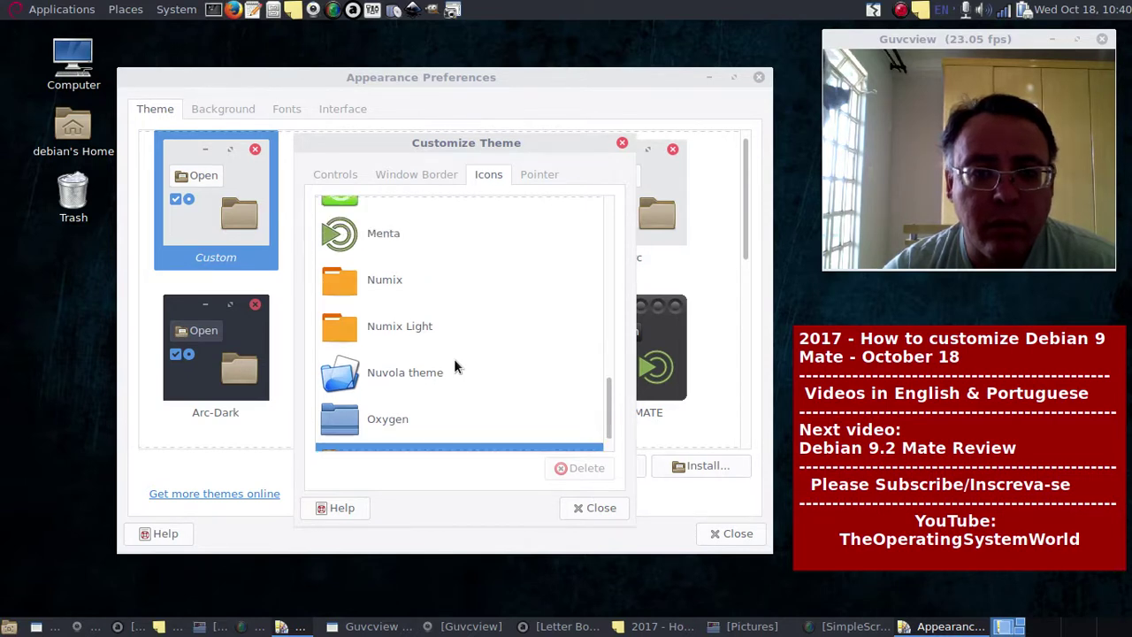
scroll(475, 344, "up", 15)
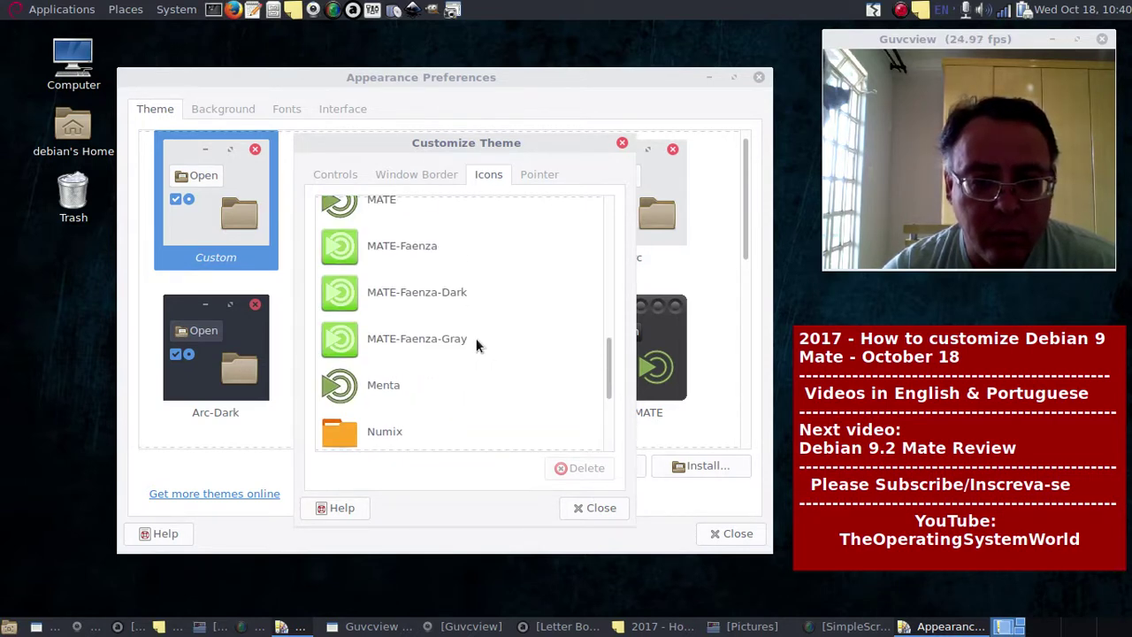
scroll(476, 337, "up", 3)
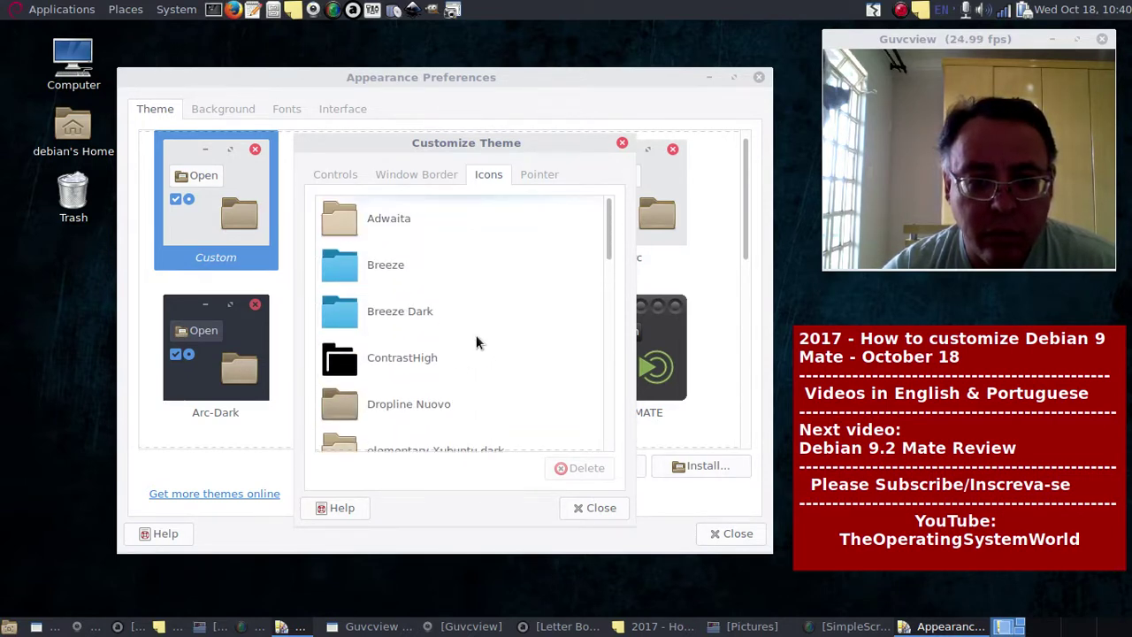
scroll(476, 336, "down", 1)
scroll(475, 337, "down", 17)
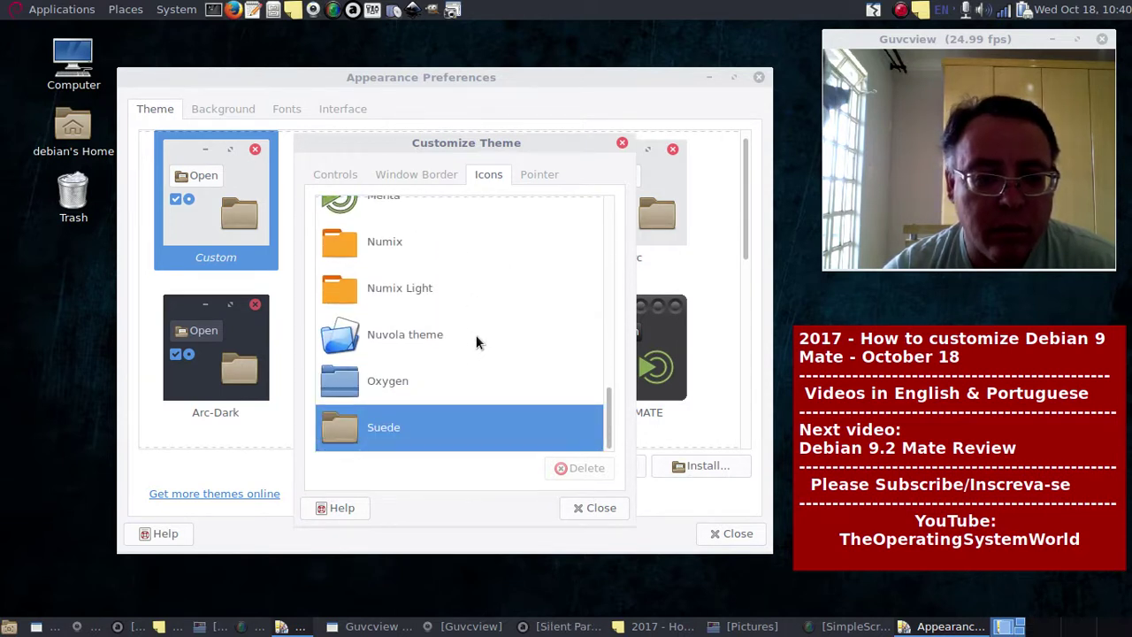
scroll(468, 345, "up", 3)
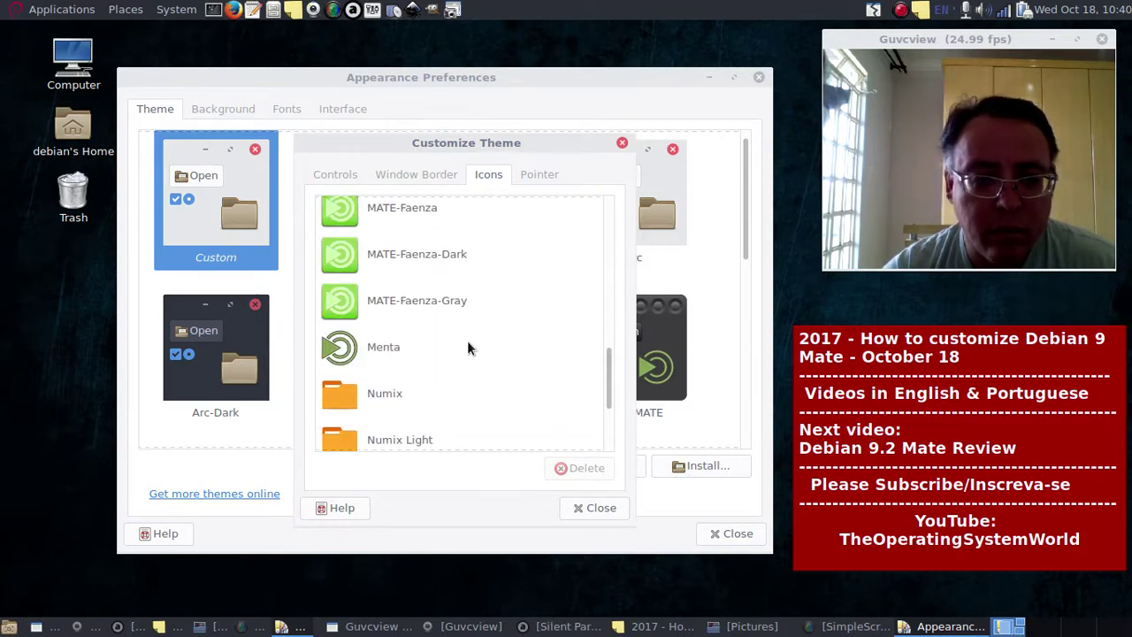
left_click(379, 397)
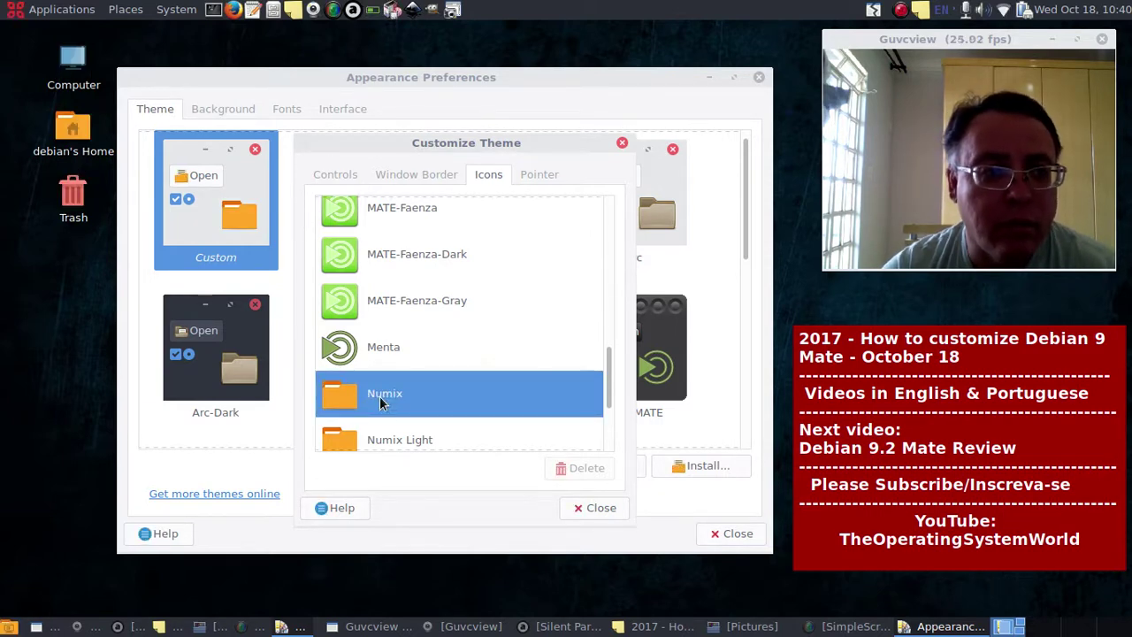
- Change the icon set to GNOME-Brave and browse the icon sets listed above it
scroll(379, 396, "up", 5)
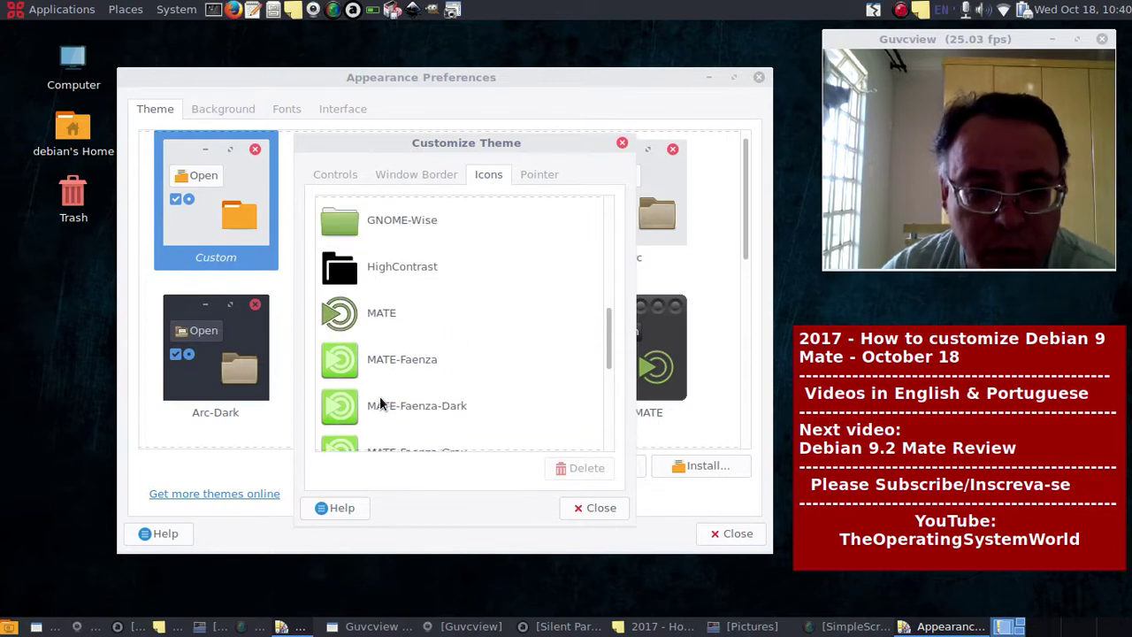
scroll(381, 403, "up", 1)
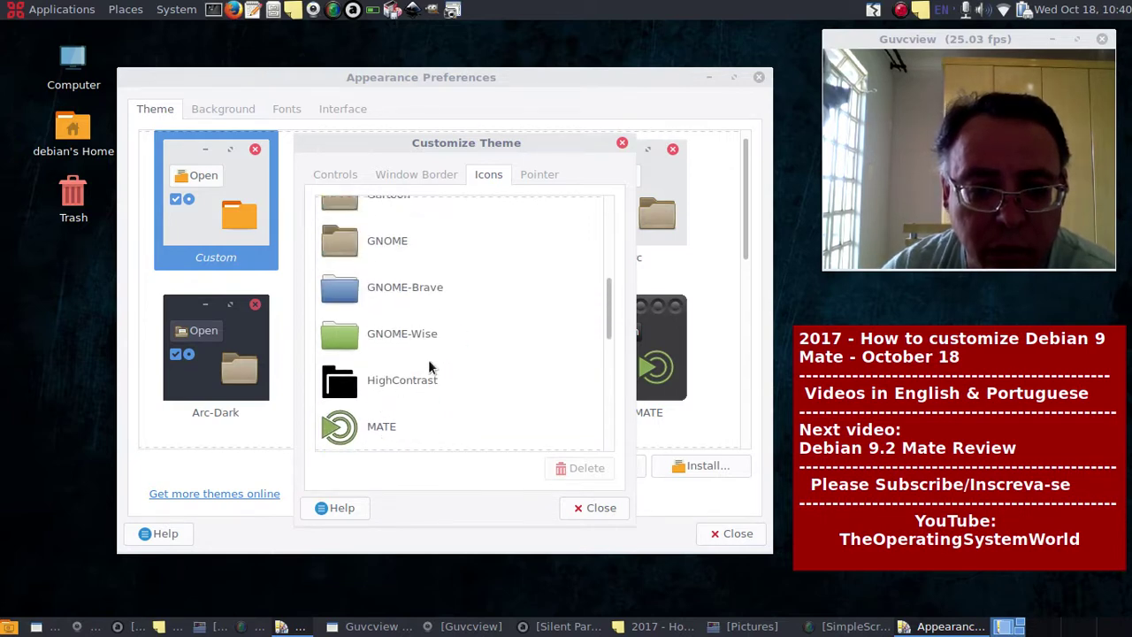
left_click(415, 292)
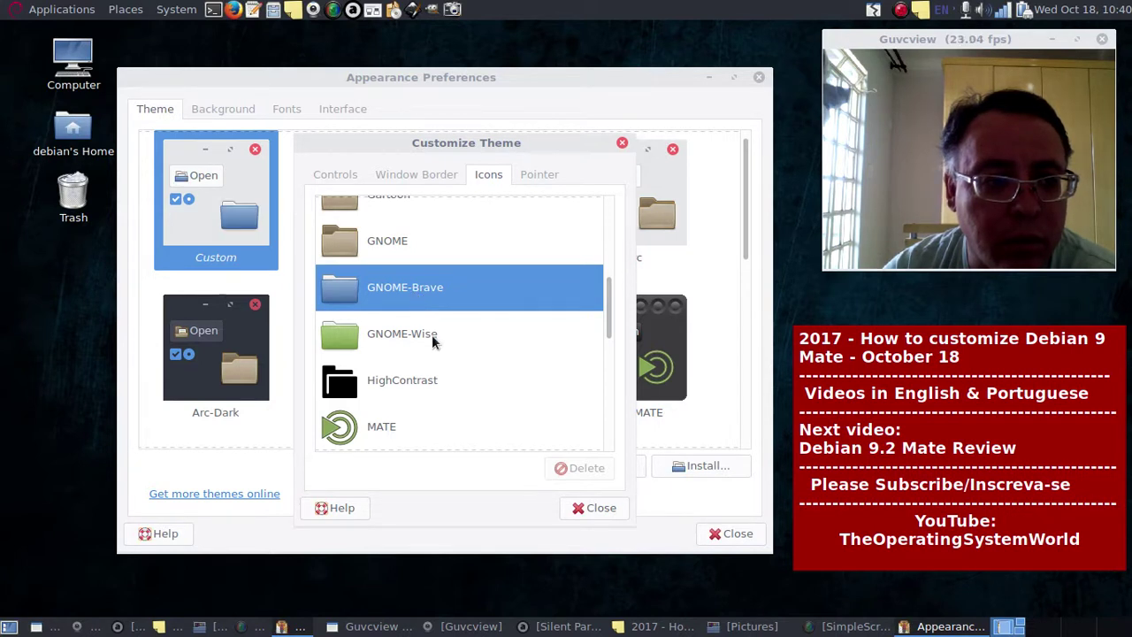
scroll(505, 398, "up", 3)
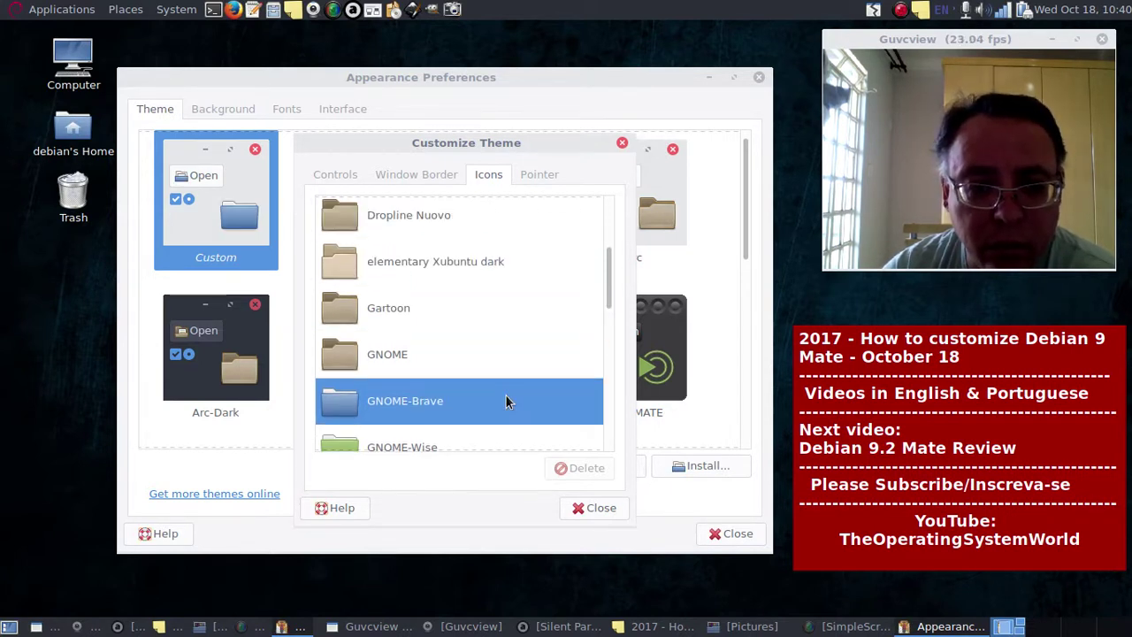
scroll(505, 401, "up", 1)
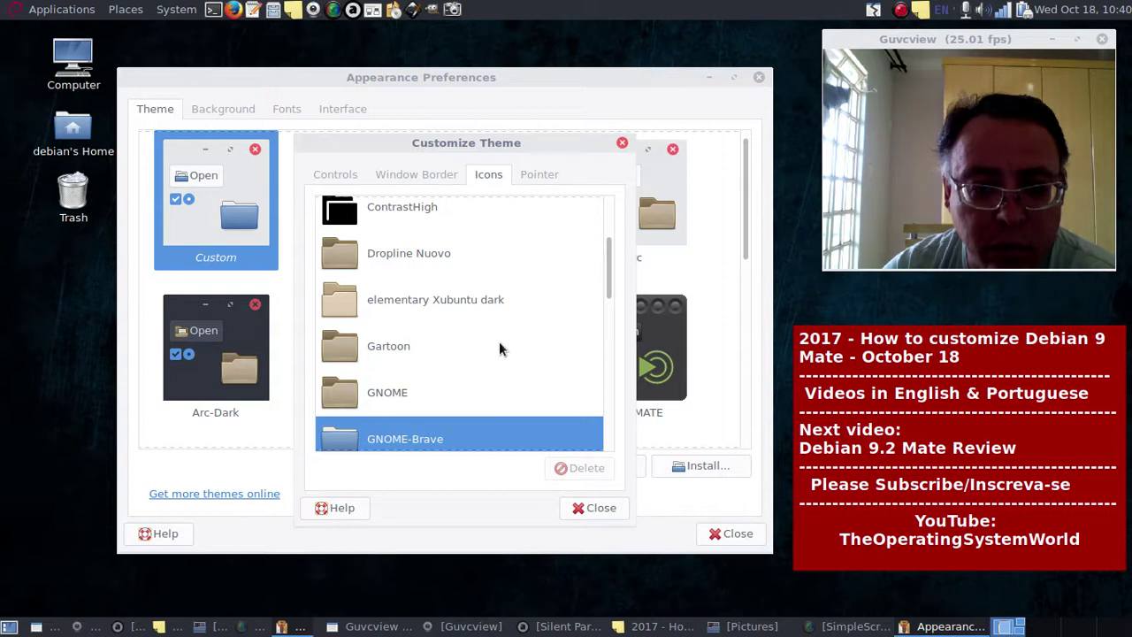
- Try the GNOME icon set and switch the icons to Breeze Dark
left_click(393, 393)
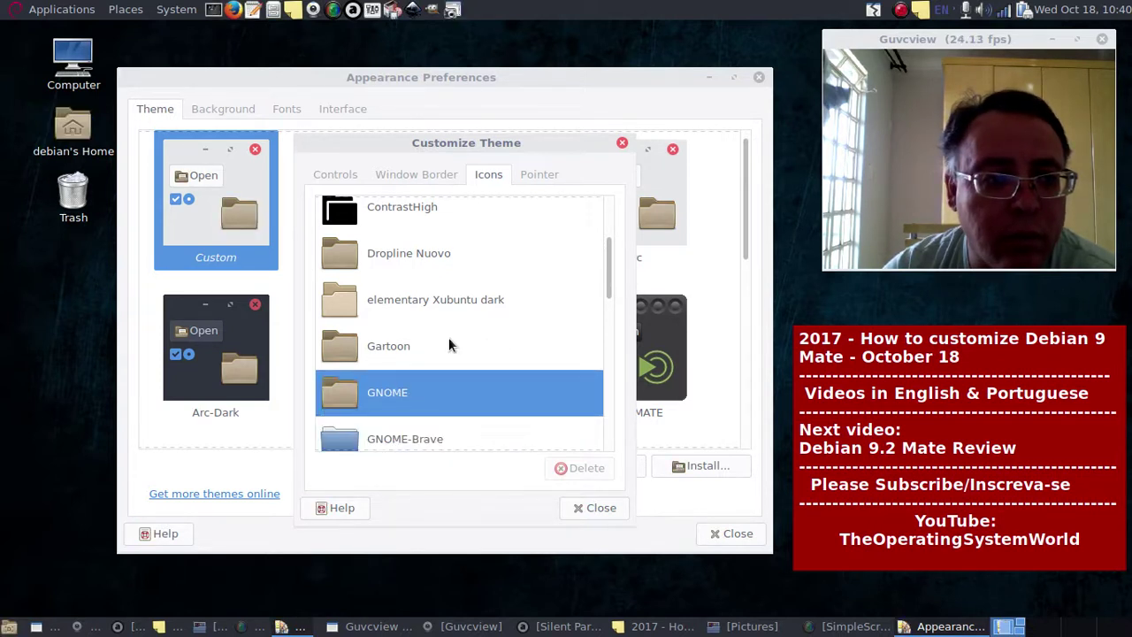
scroll(463, 323, "up", 2)
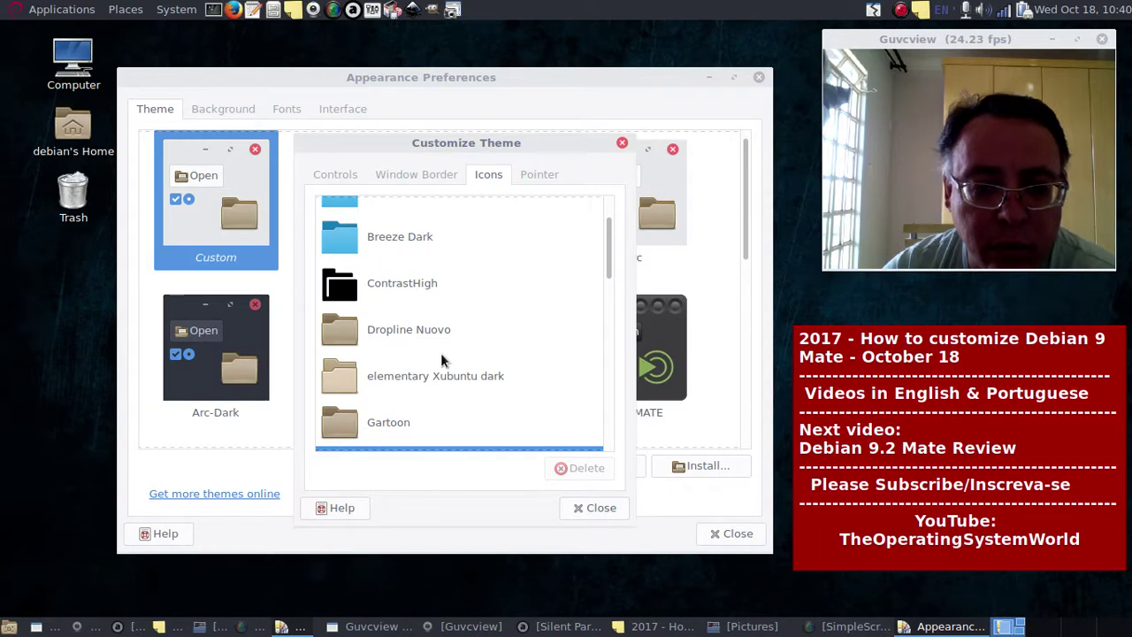
scroll(440, 353, "up", 2)
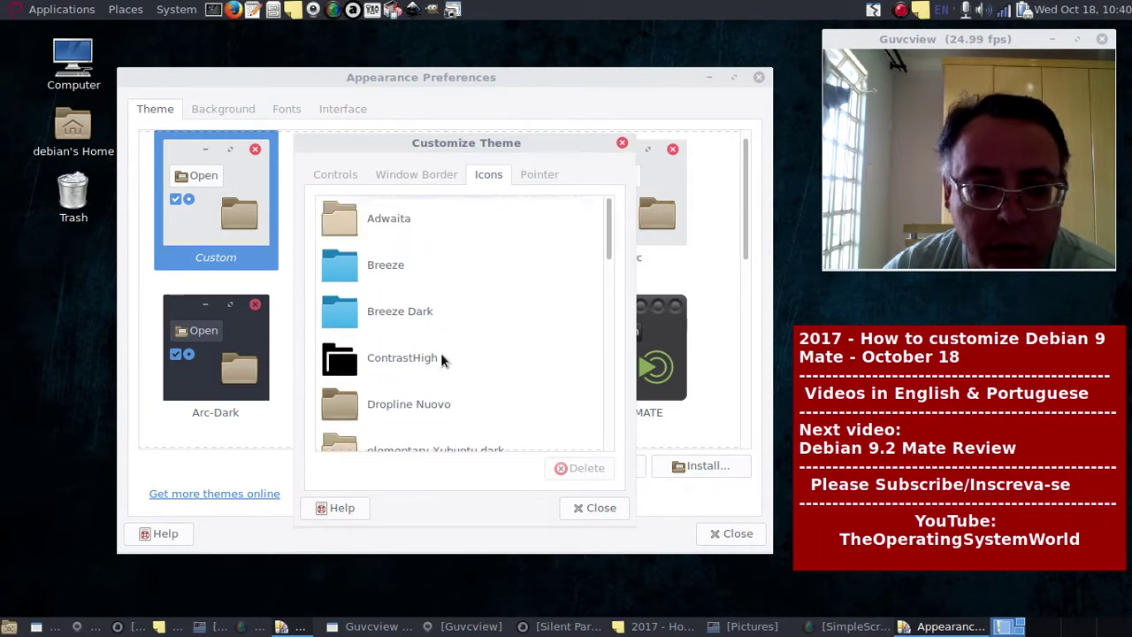
left_click(408, 320)
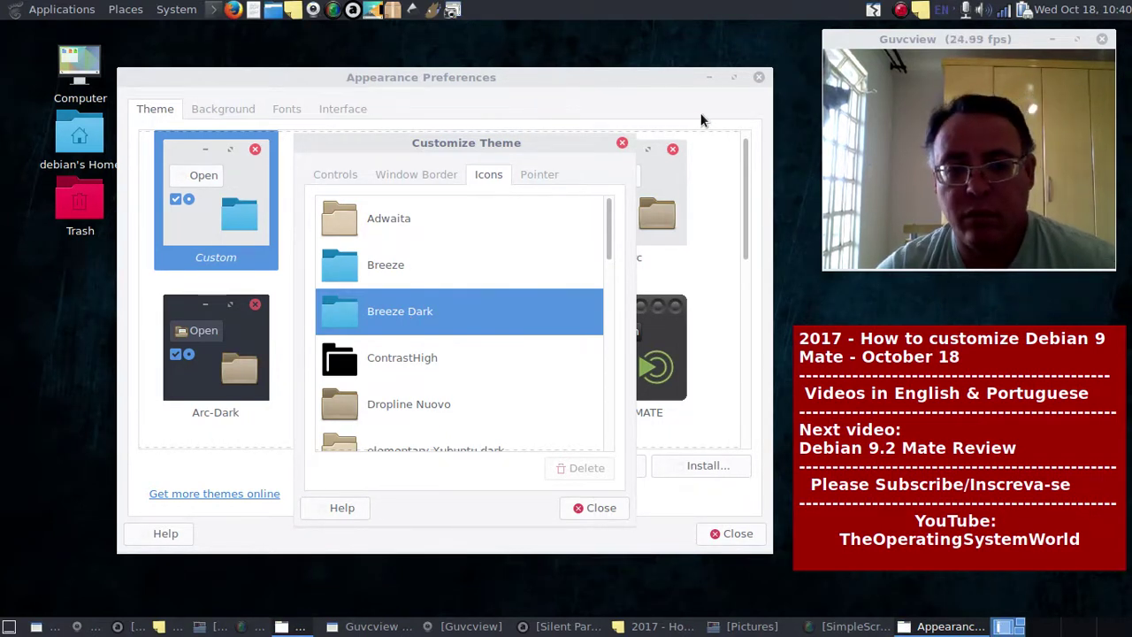
- Capture the whole desktop with the Breeze Dark icons and save the screenshot as 15.png in the suggested folder
left_click(451, 9)
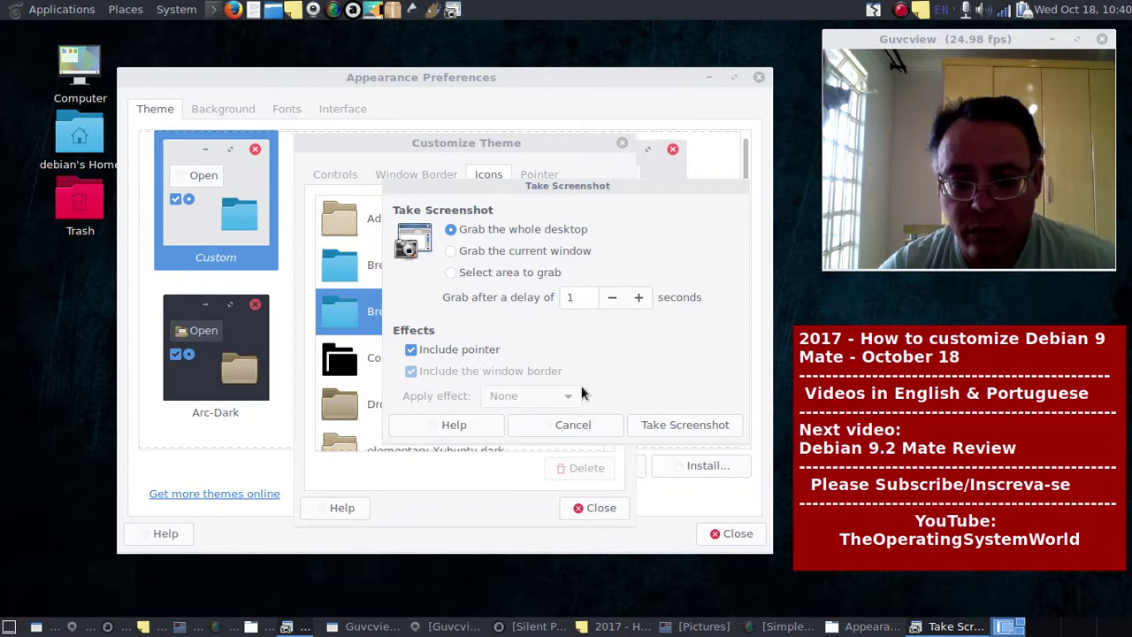
left_click(672, 427)
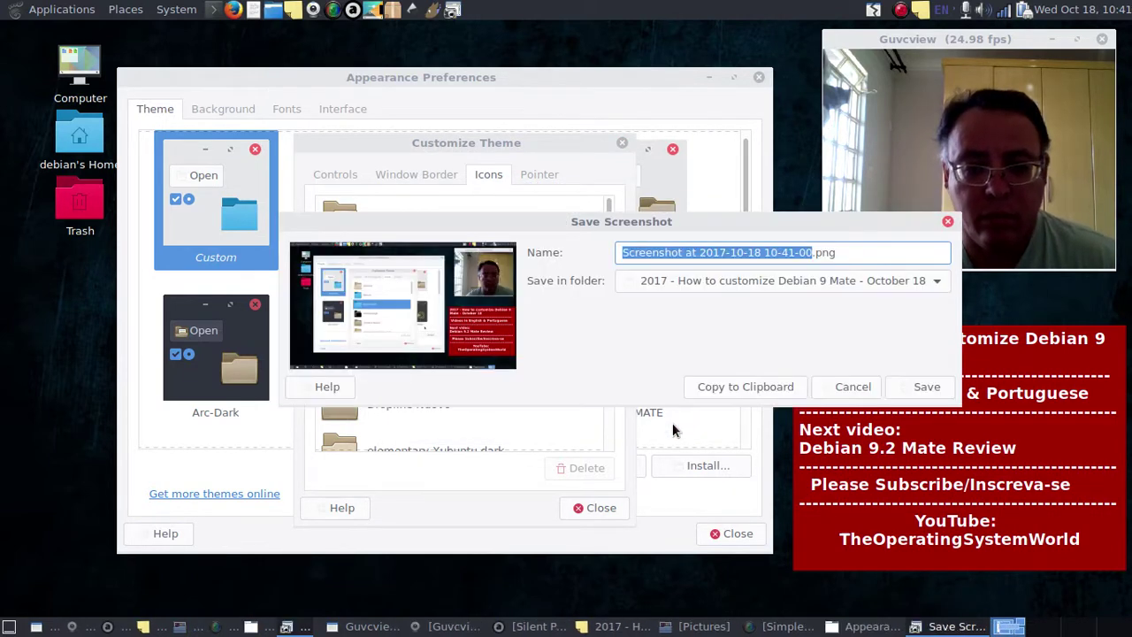
type("15")
key("Return")
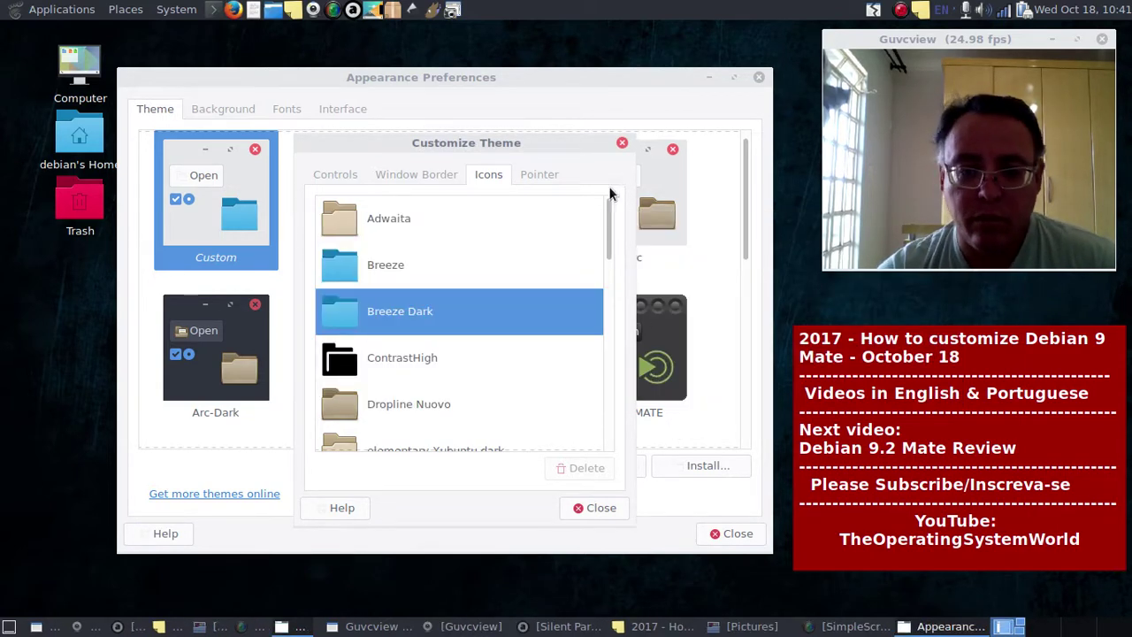
- Try the Breeze, Adwaita and GNOME icon sets in turn
left_click(405, 271)
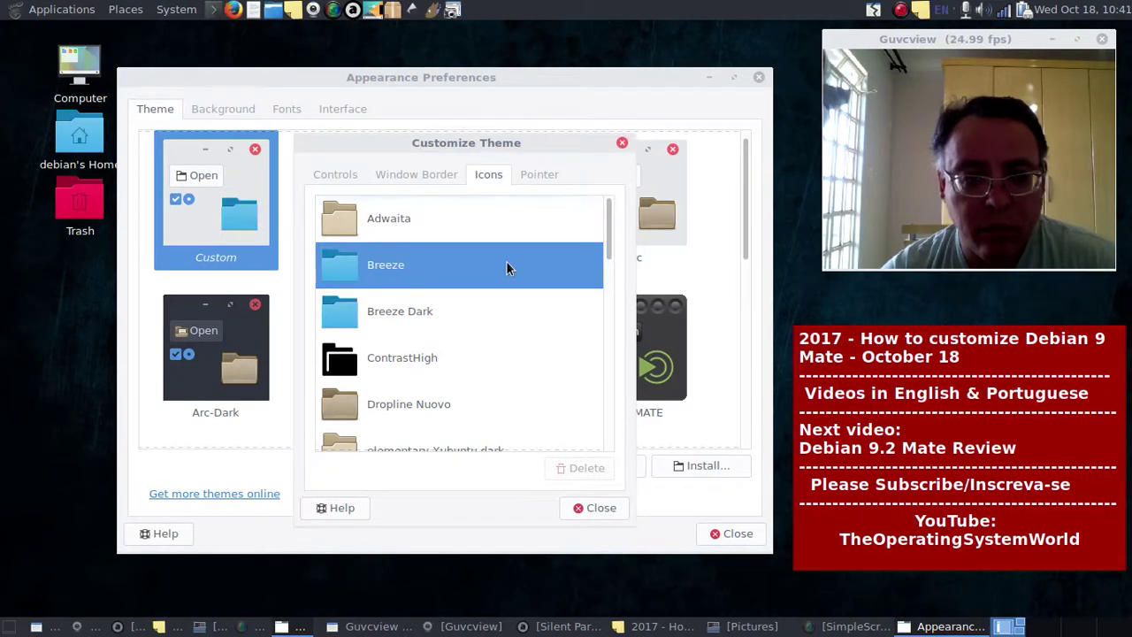
left_click(462, 222)
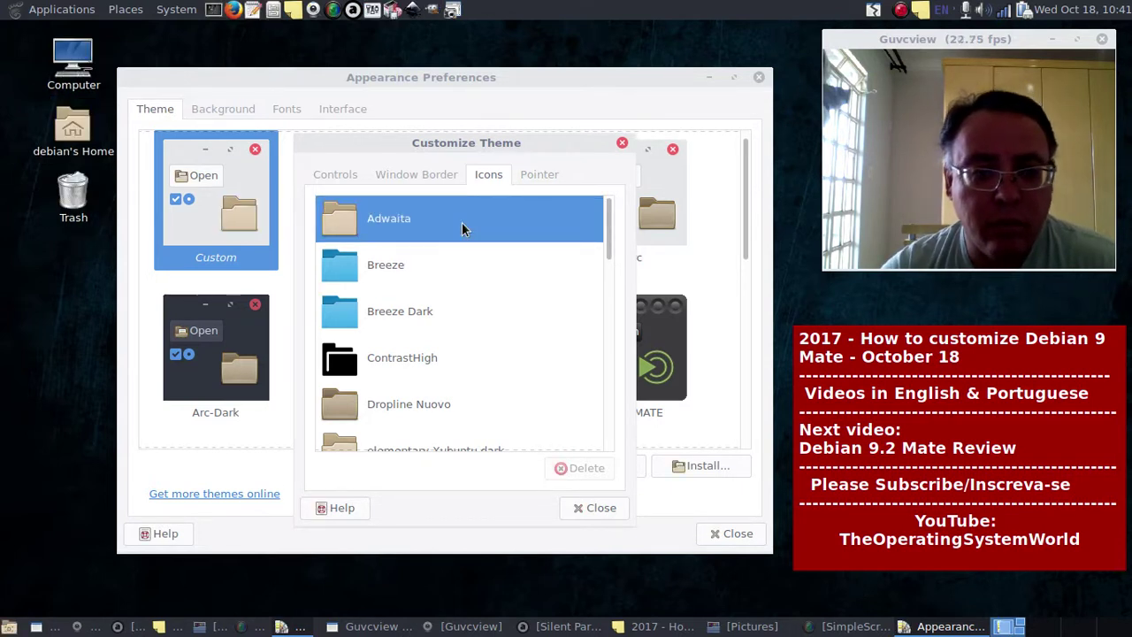
scroll(449, 290, "down", 4)
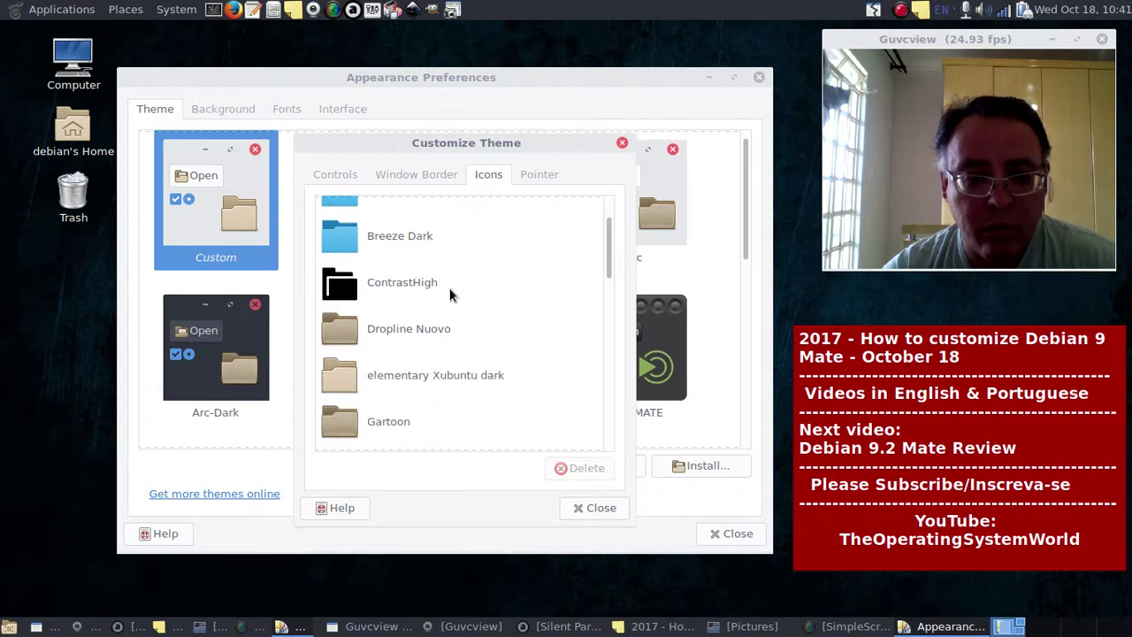
left_click(396, 354)
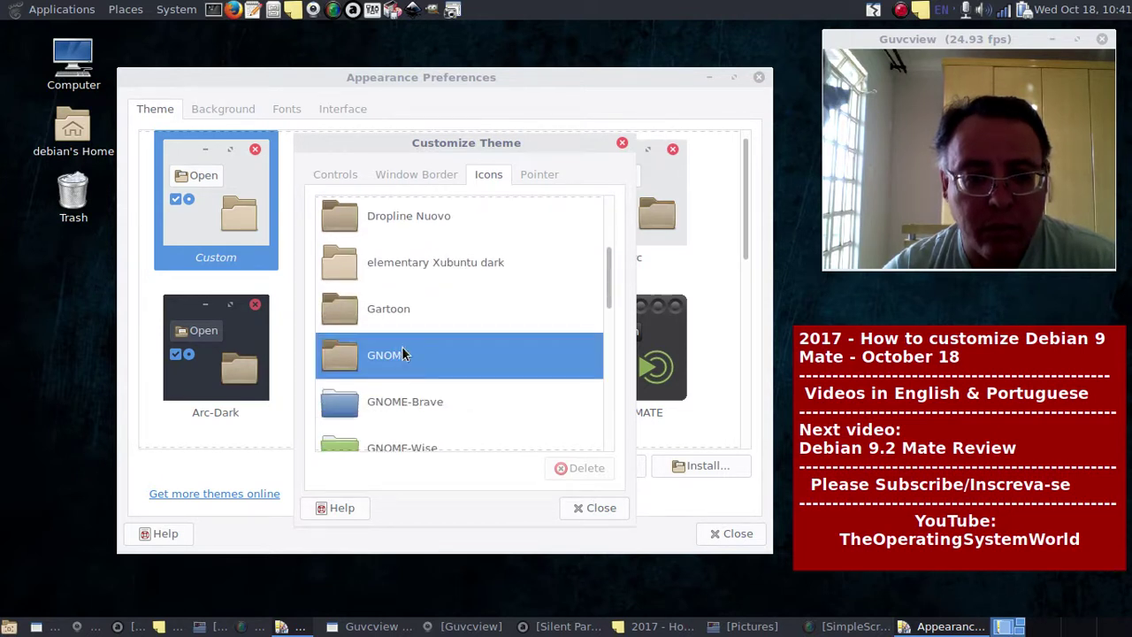
scroll(522, 321, "down", 2)
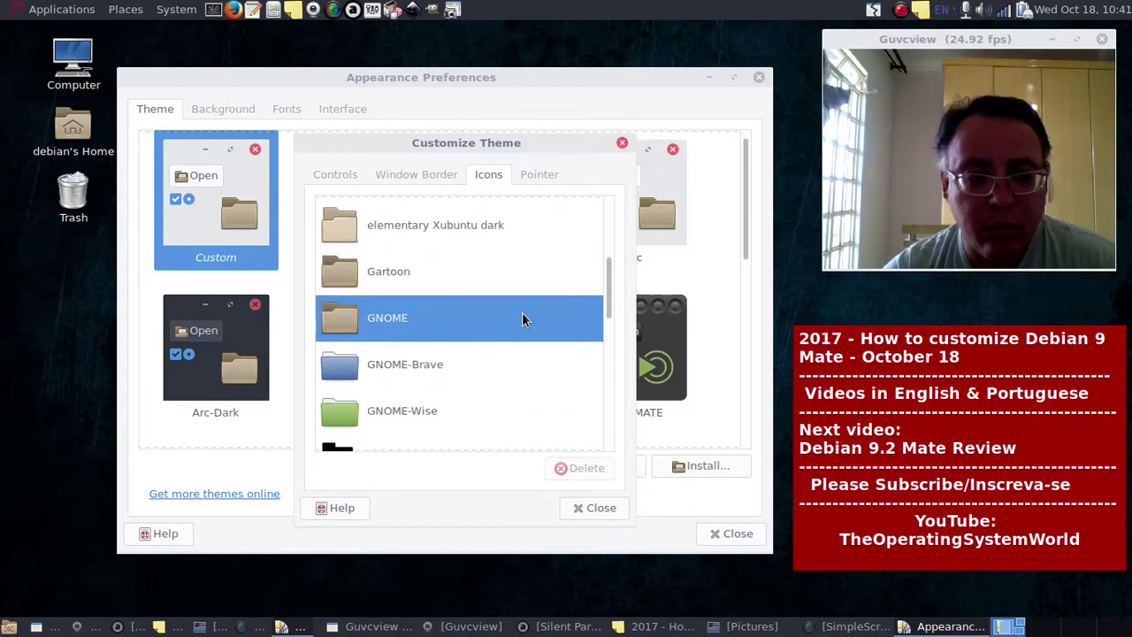
- Try the GNOME-Brave, GNOME-Wise and MATE icon sets and switch the icons to MATE-Faenza
left_click(423, 327)
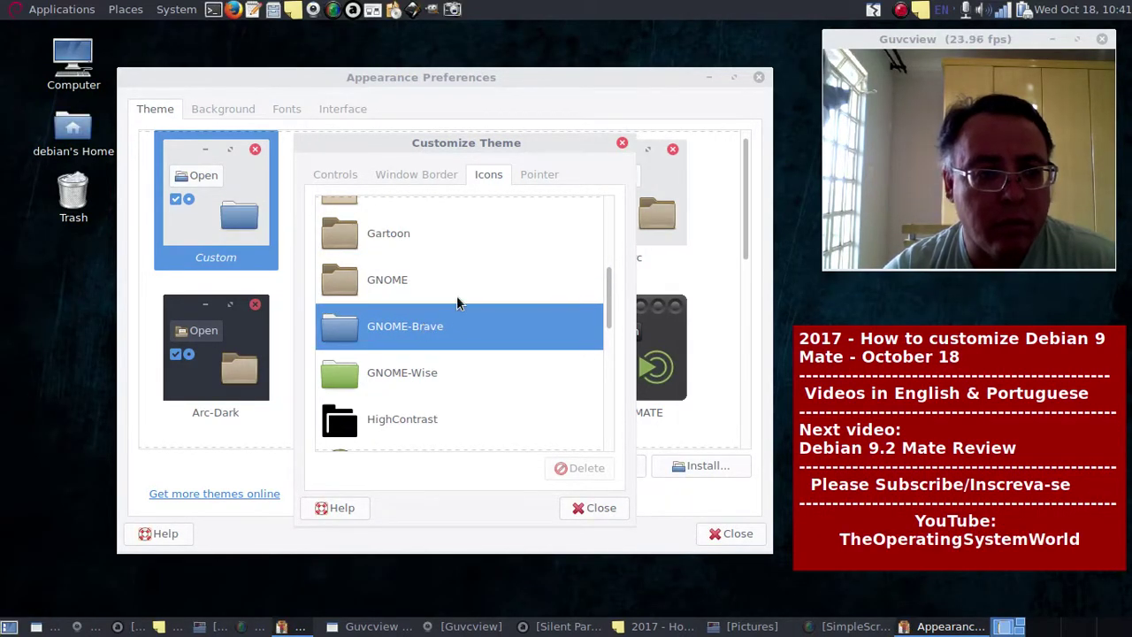
left_click(409, 375)
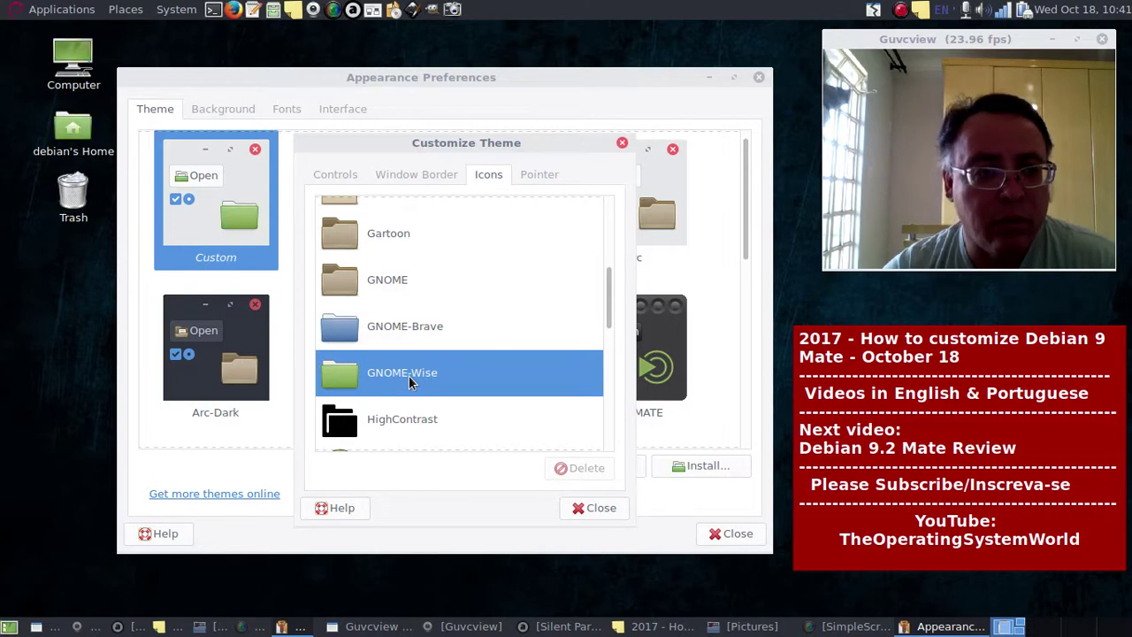
scroll(459, 372, "down", 3)
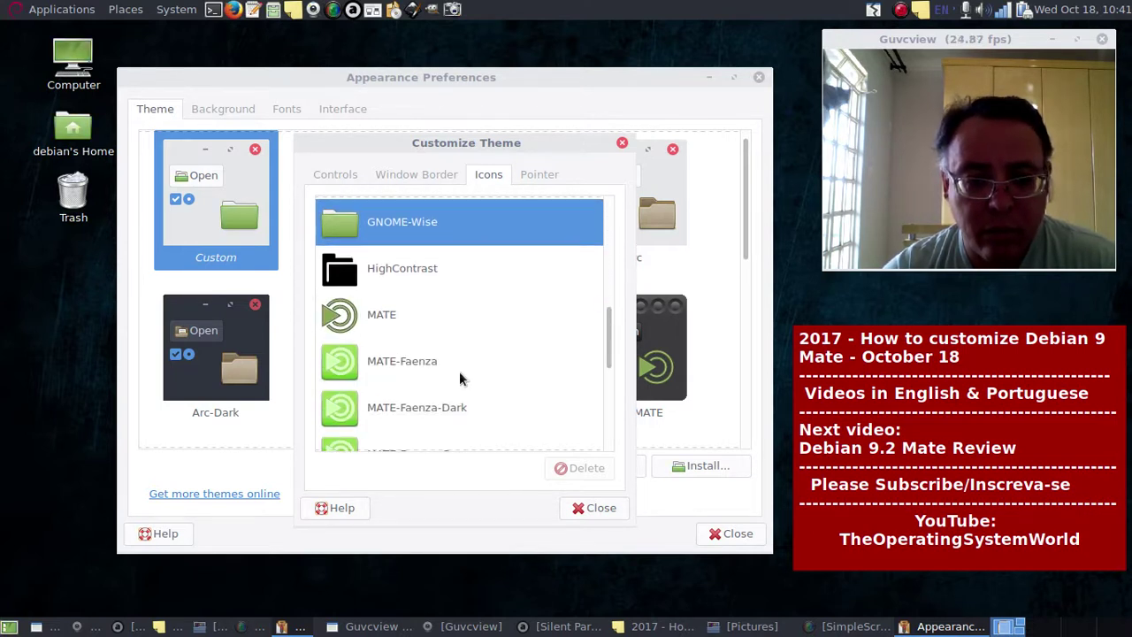
scroll(459, 378, "down", 1)
left_click(383, 276)
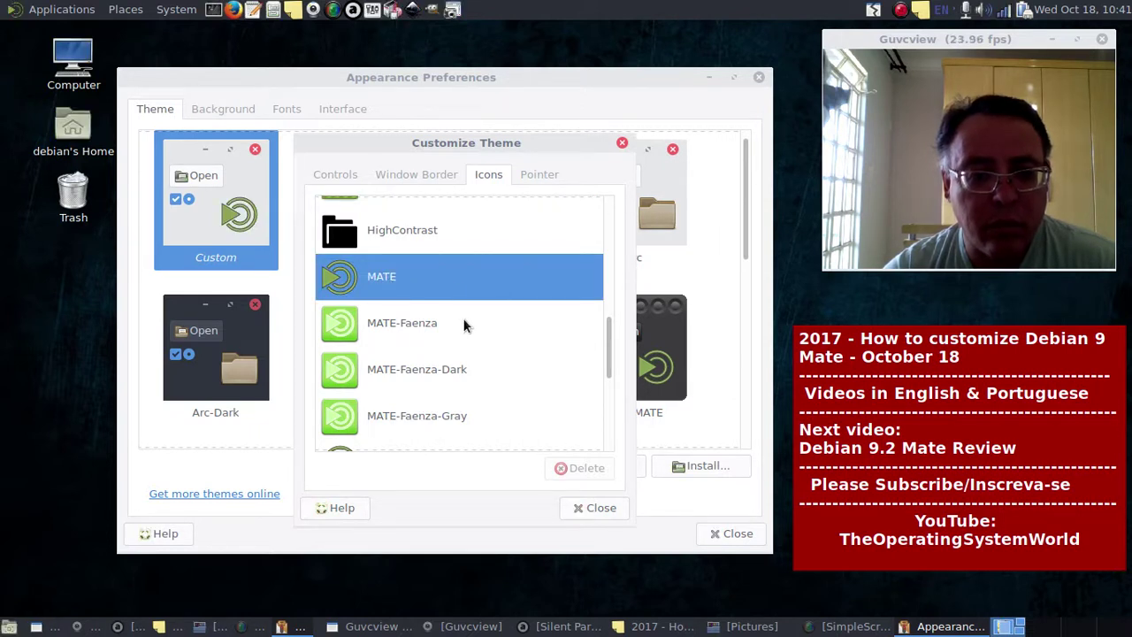
left_click(427, 326)
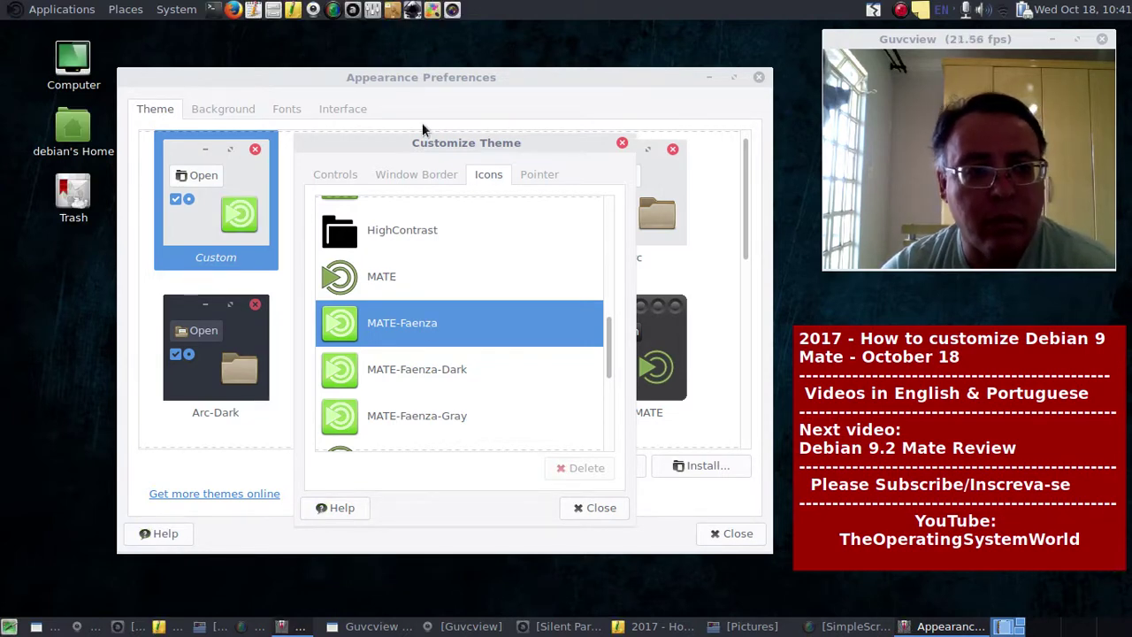
- Capture the whole desktop with the MATE-Faenza icons and save the screenshot as 18.png in the suggested folder
left_click(452, 10)
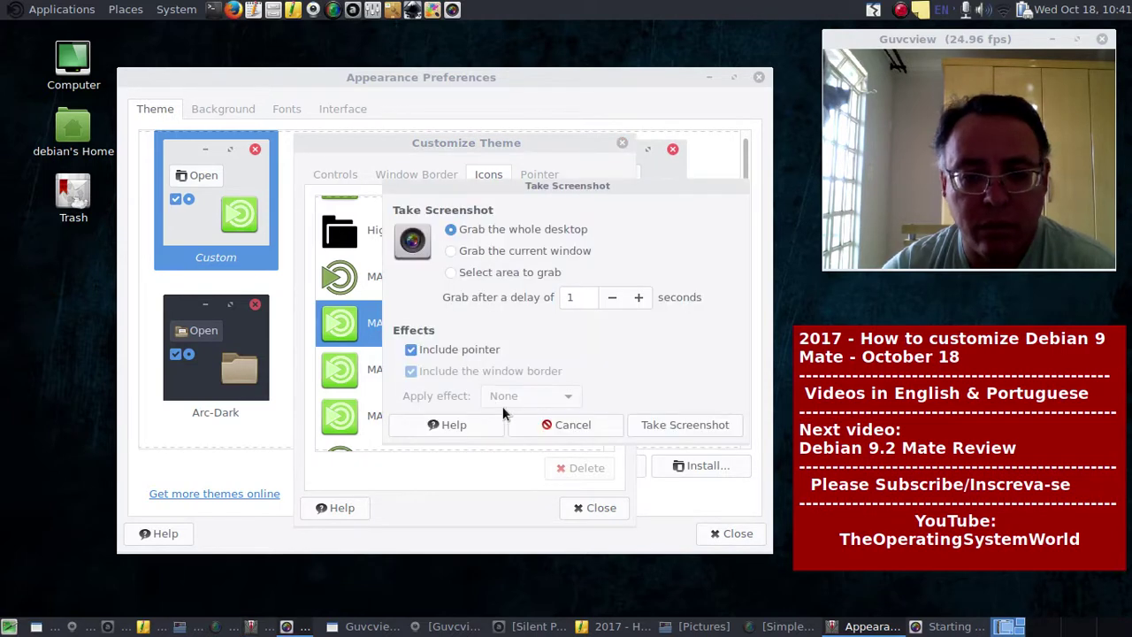
left_click(661, 417)
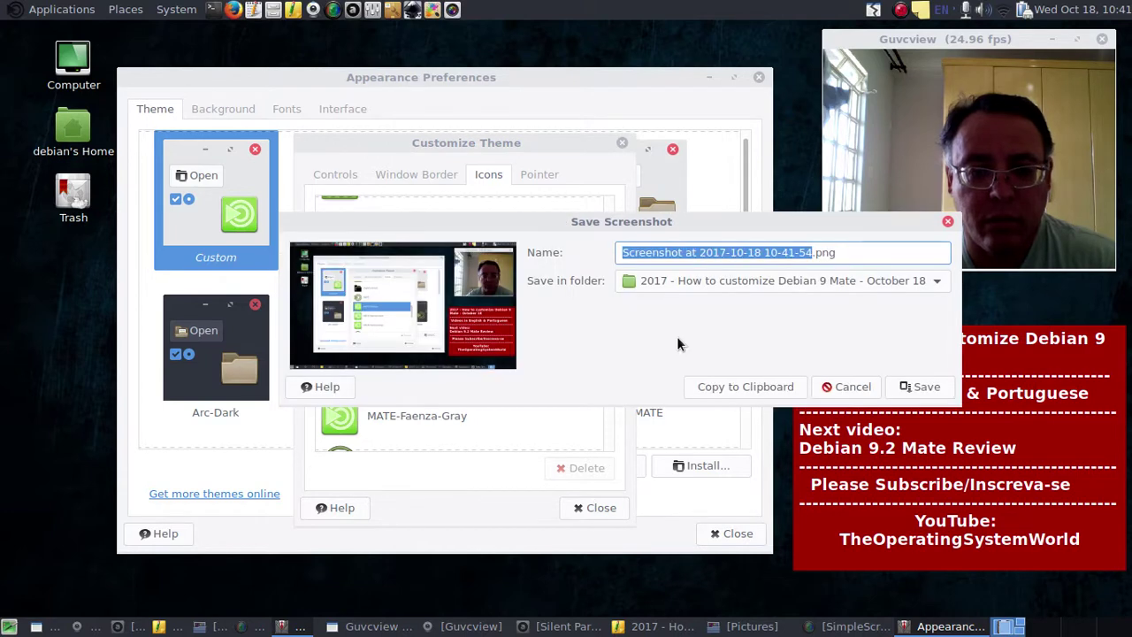
type("018")
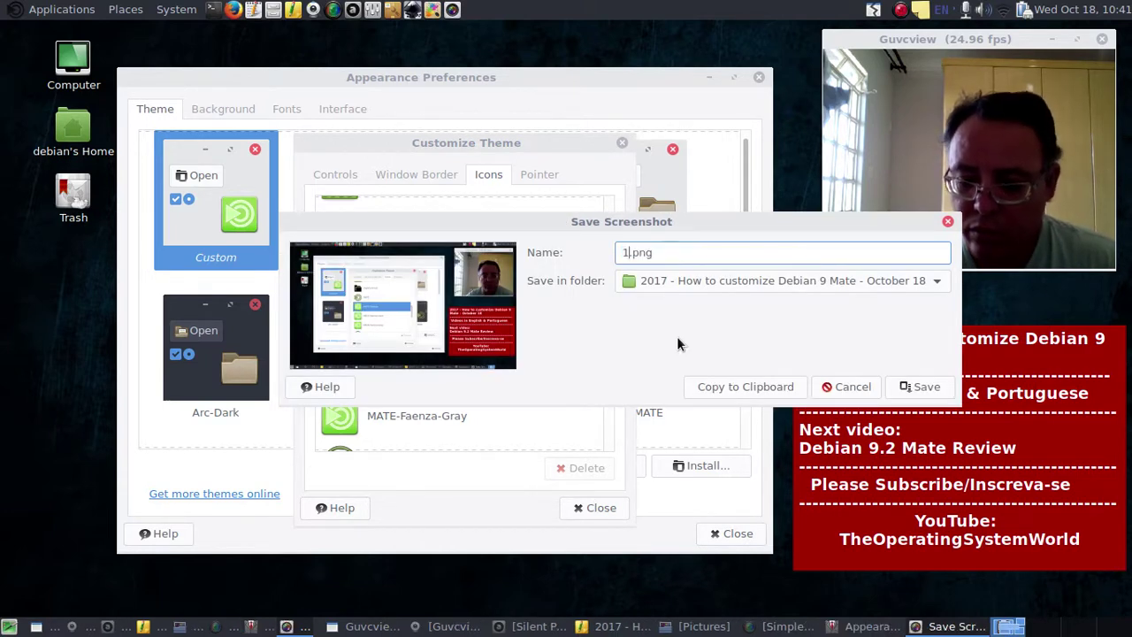
key("Return")
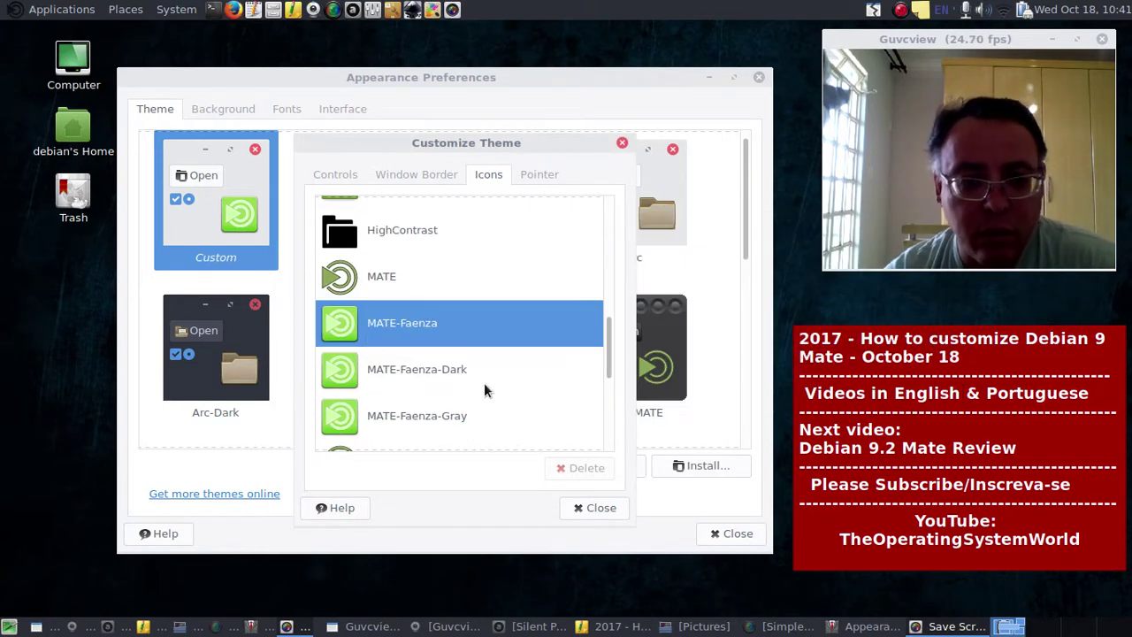
- Try the Numix icon set from further down the list
scroll(470, 382, "down", 3)
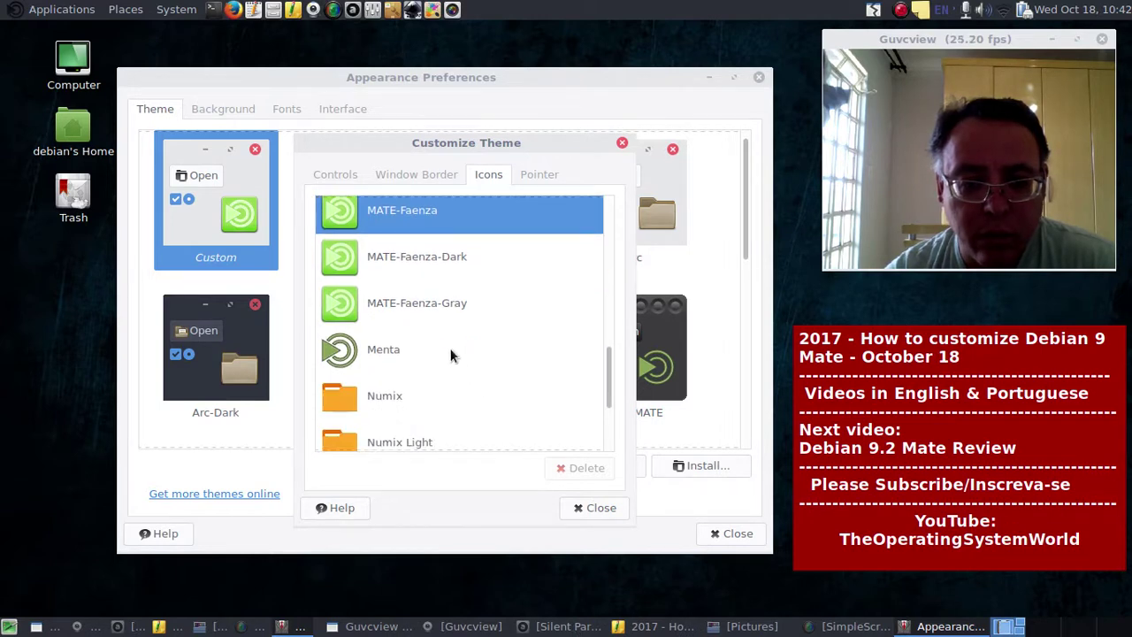
scroll(442, 327, "down", 3)
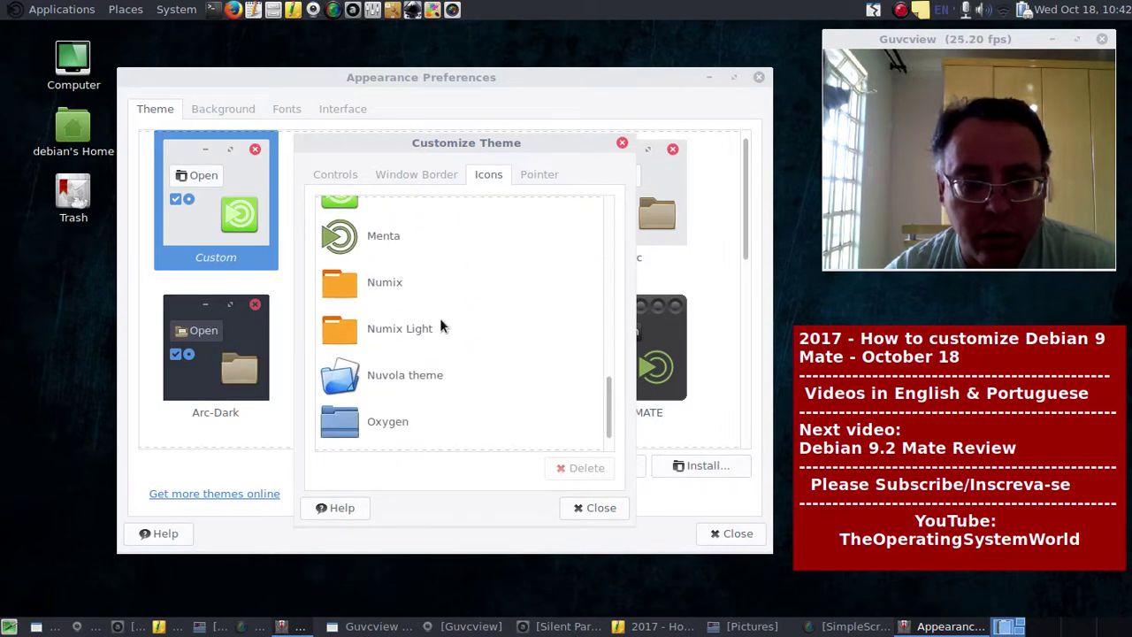
left_click(373, 292)
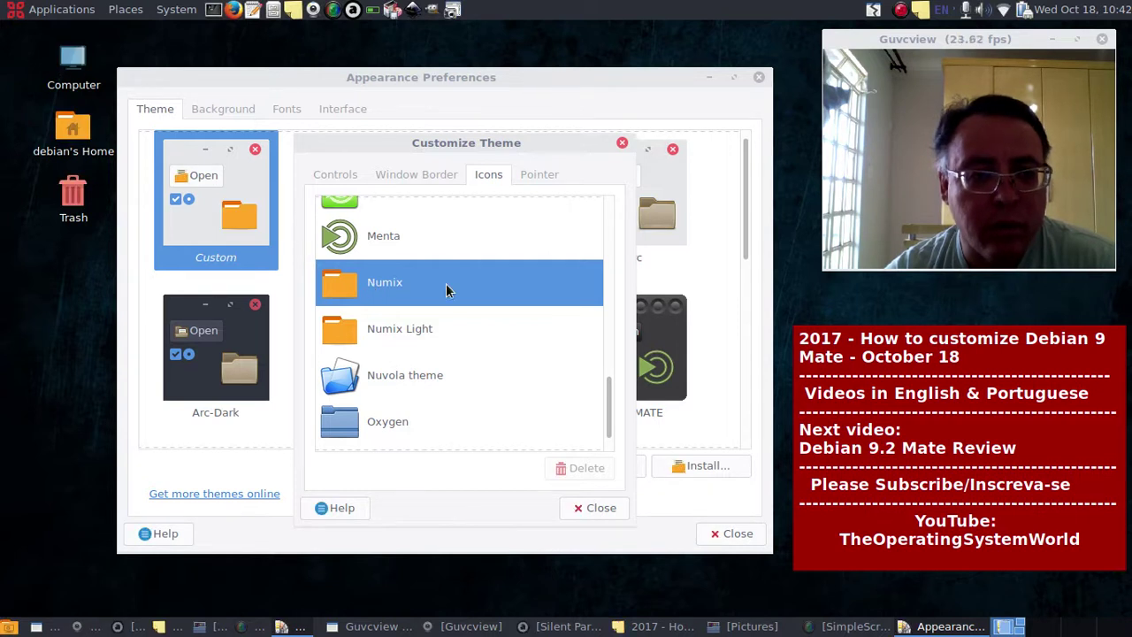
- Set the icon set to GNOME-Brave and close the theme customization and appearance windows
scroll(446, 283, "up", 8)
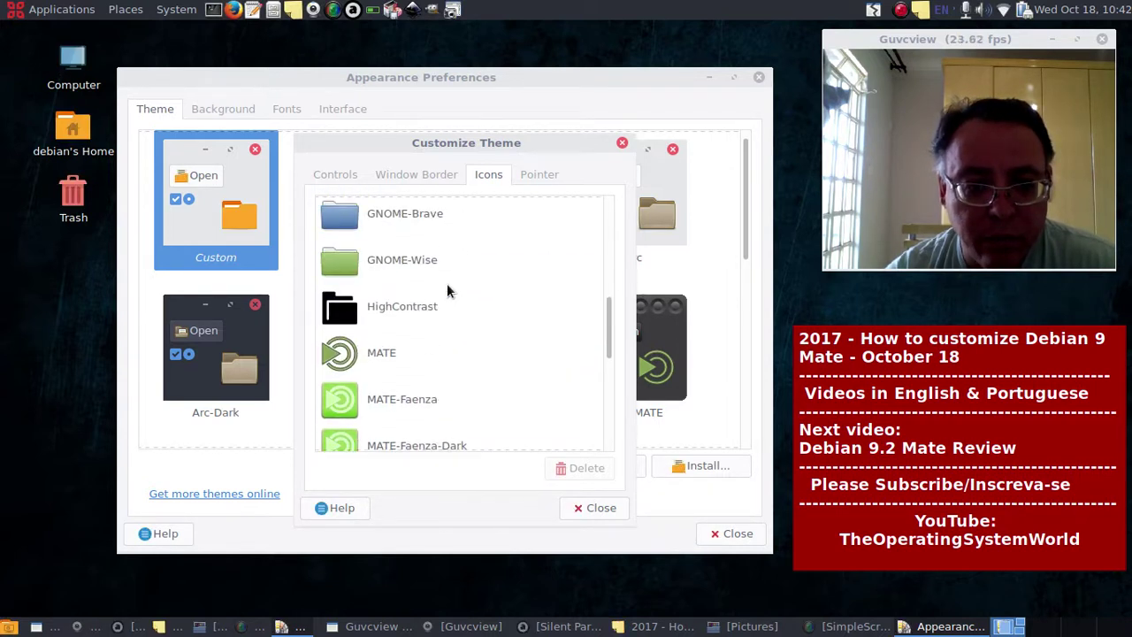
scroll(446, 291, "up", 2)
left_click(395, 245)
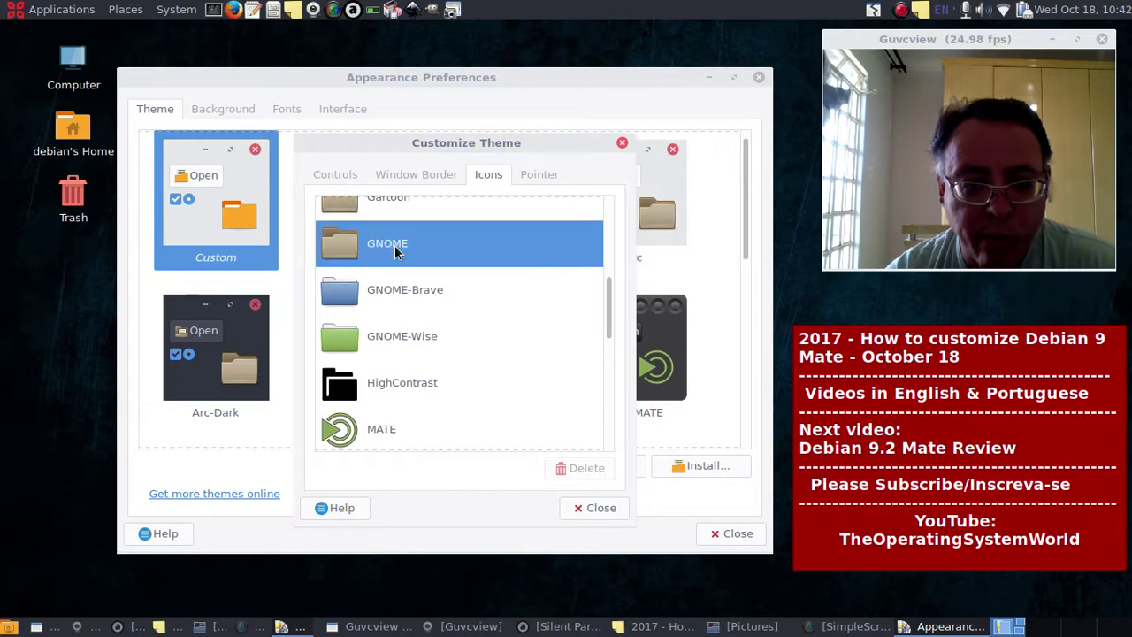
left_click(398, 294)
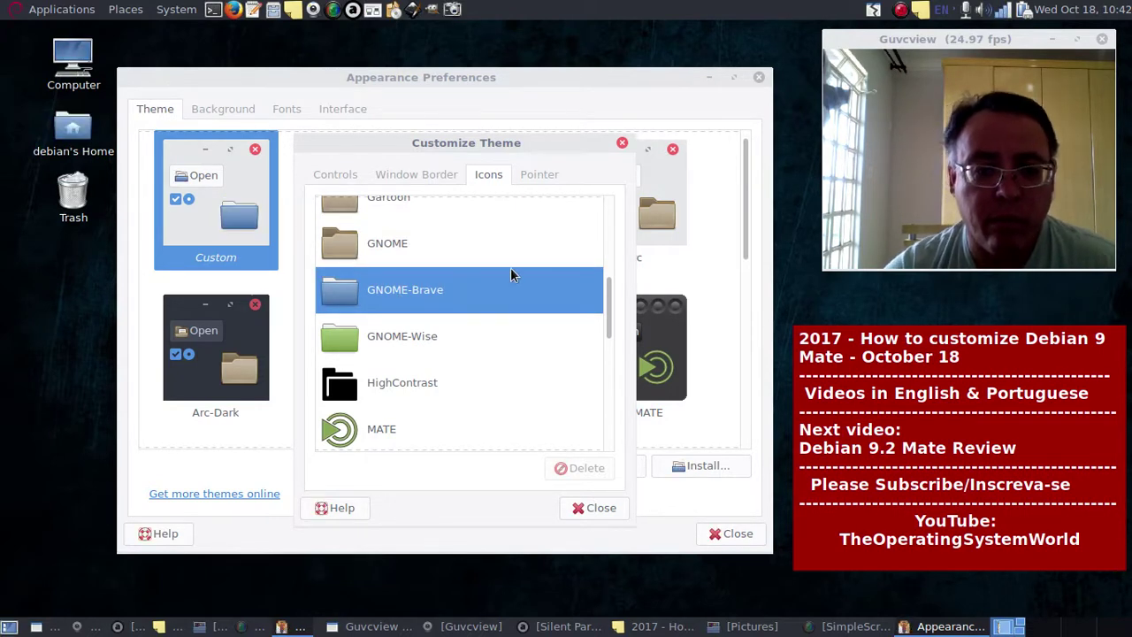
left_click(595, 507)
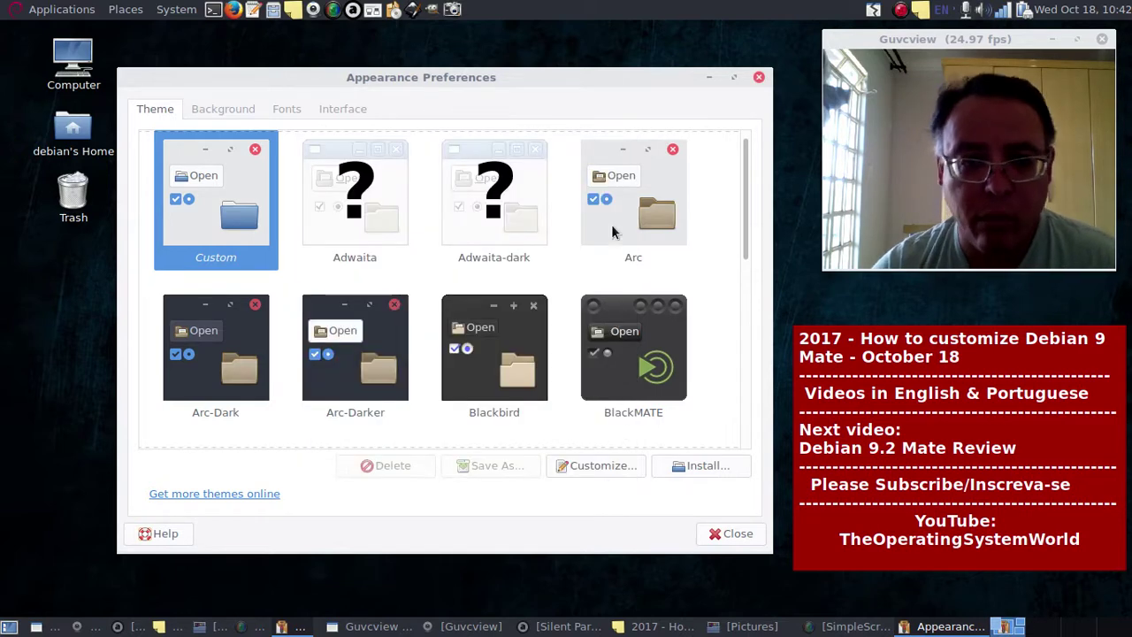
left_click(759, 78)
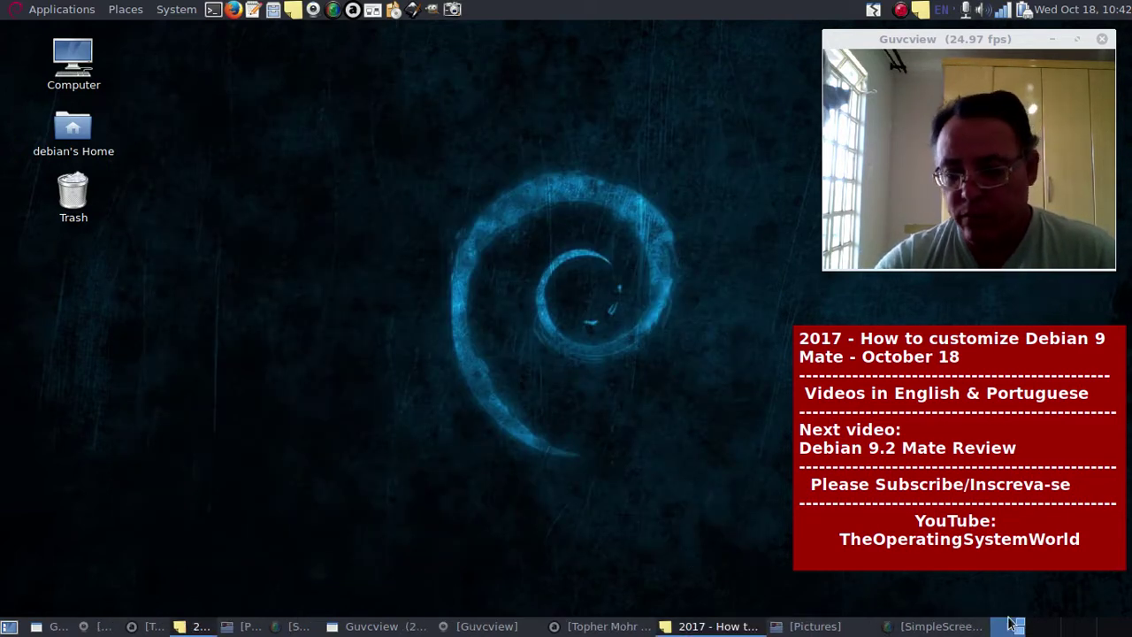
- Capture the whole desktop with the GNOME-Brave icons and Debian wallpaper, saving the screenshot as 21.png in the suggested folder
left_click(453, 9)
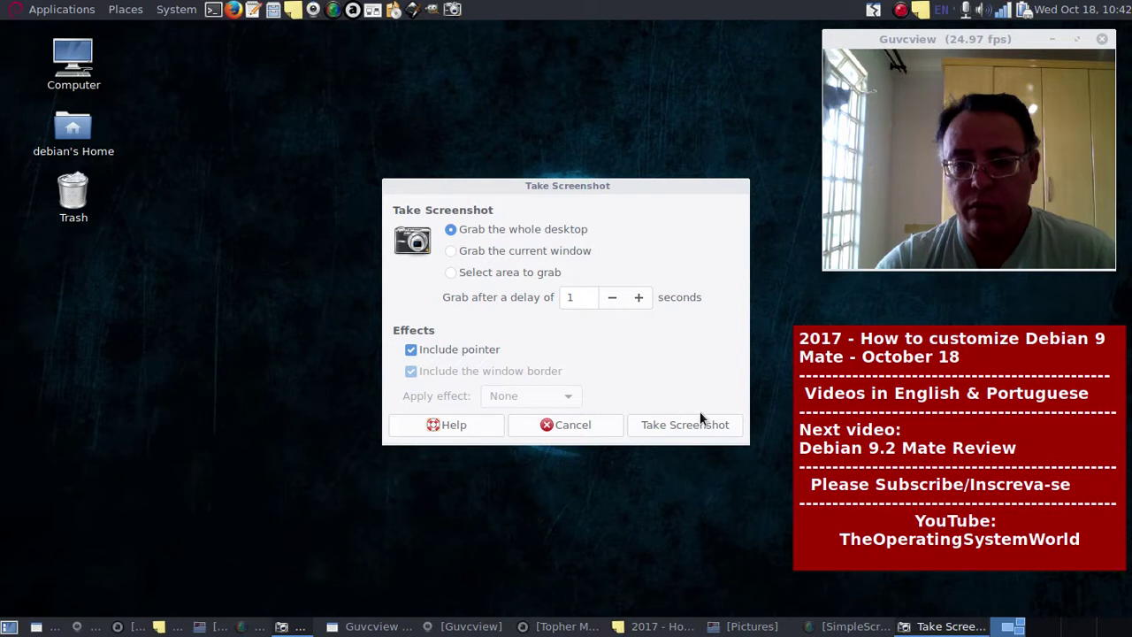
left_click(698, 424)
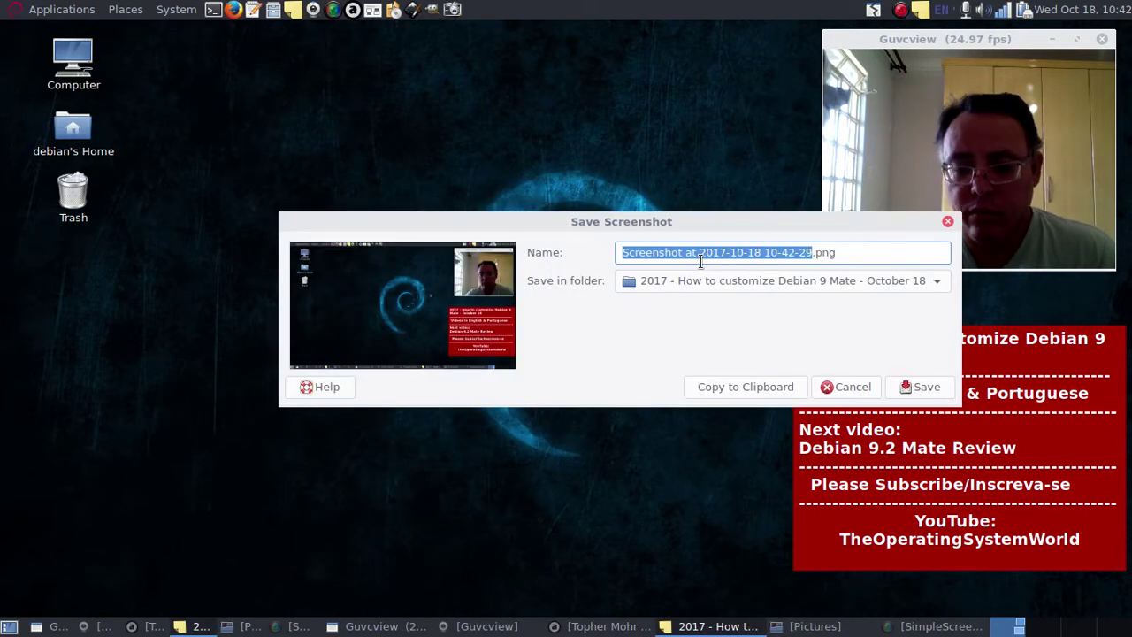
type("21")
key("Return")
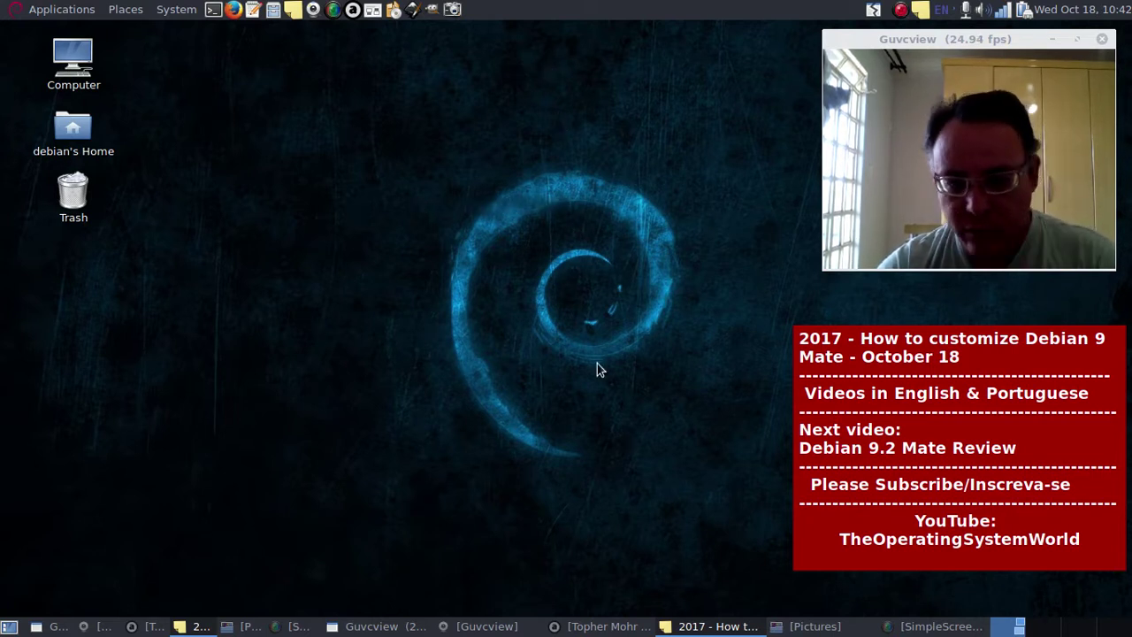
- Visit the second workspace and view the options available for the window-list panel without choosing any
left_click(1056, 629)
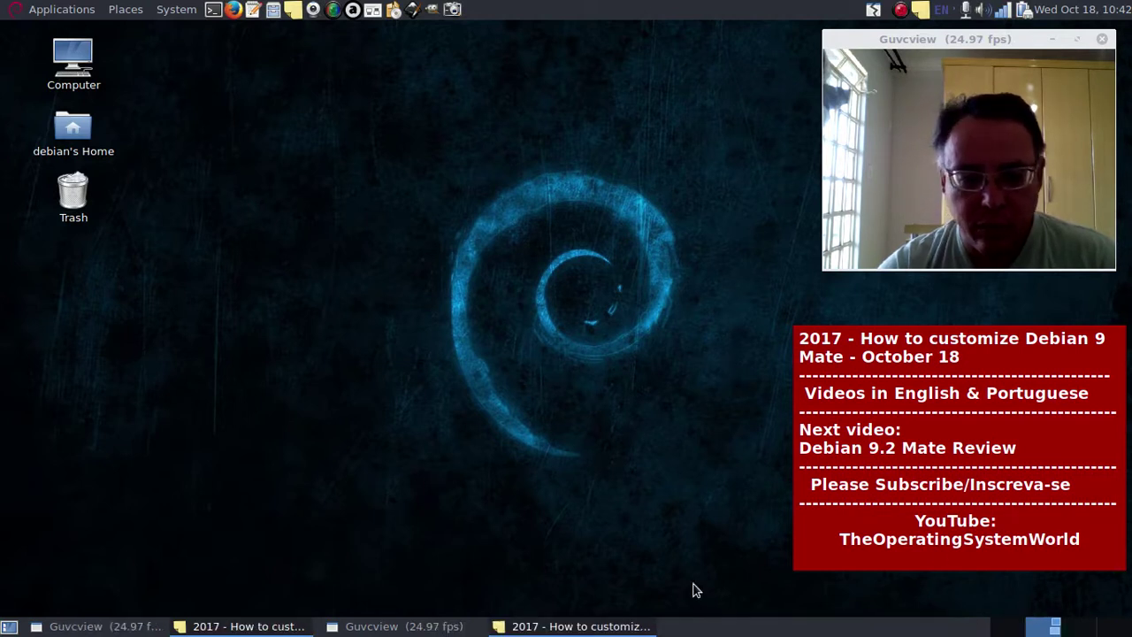
right_click(749, 631)
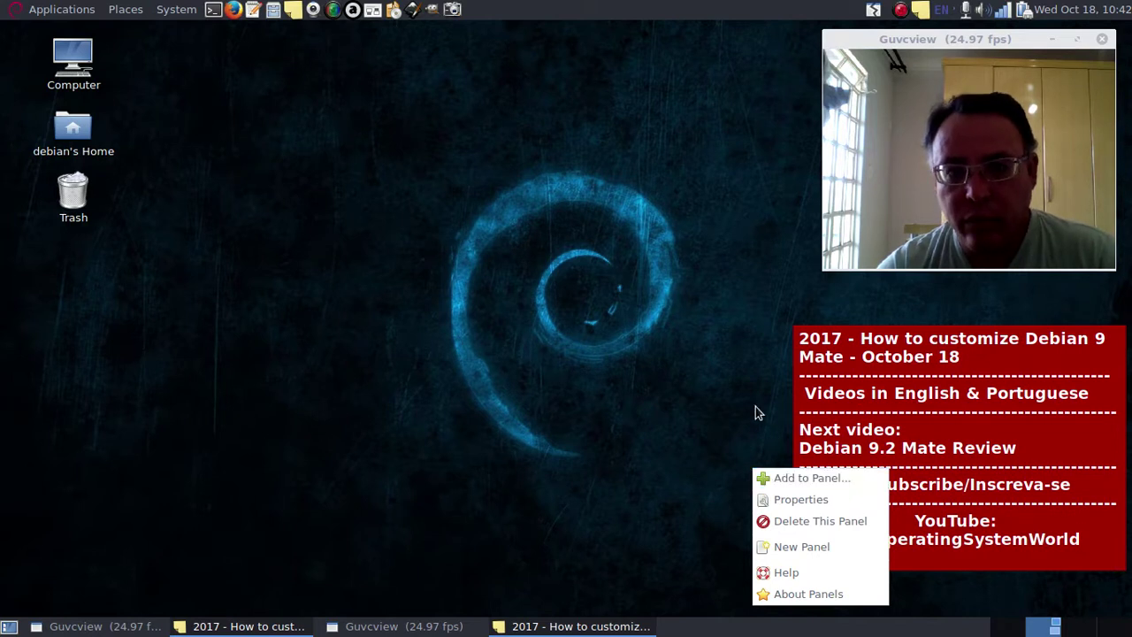
left_click(677, 191)
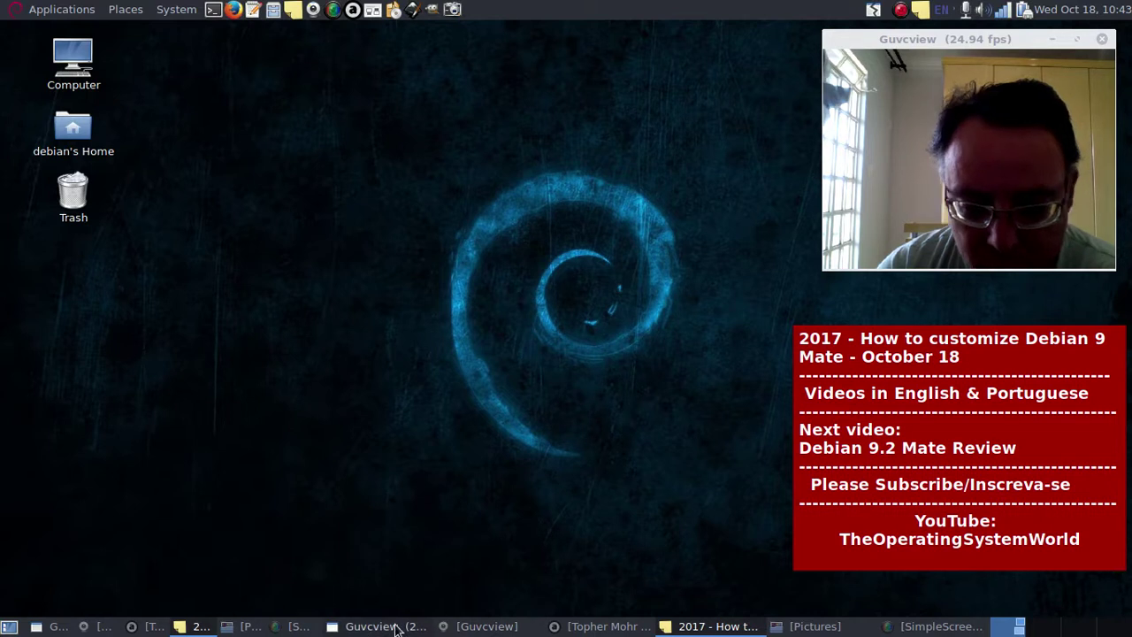
- Move the minimized music player window to Workspace 3 and the minimized SimpleScreenRecorder window to Workspace 4
right_click(584, 627)
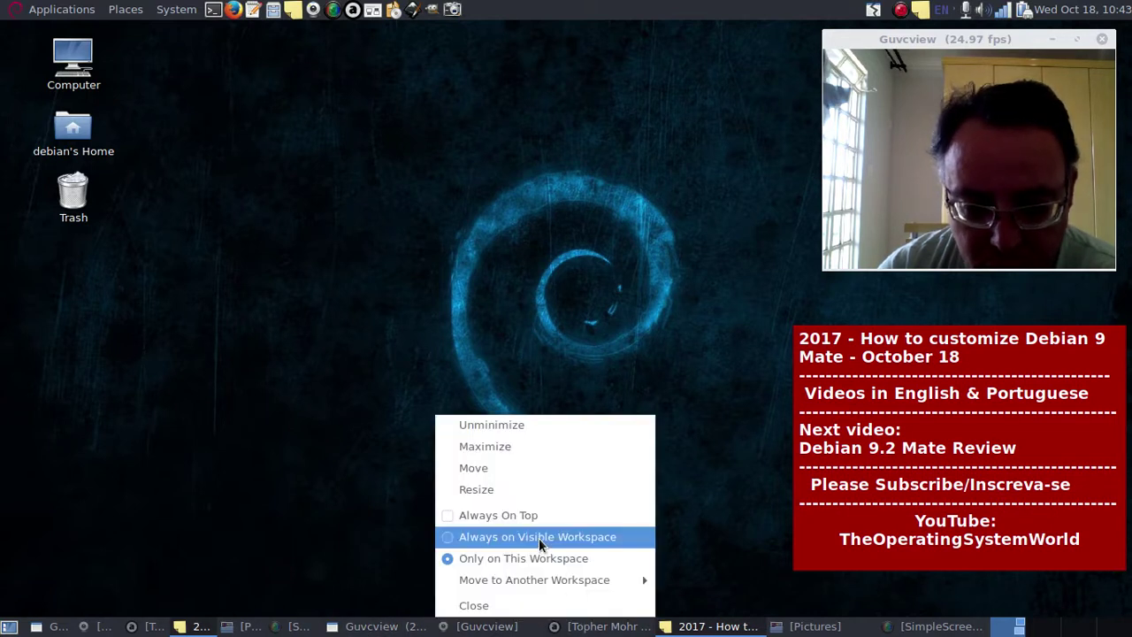
mouse_move(547, 579)
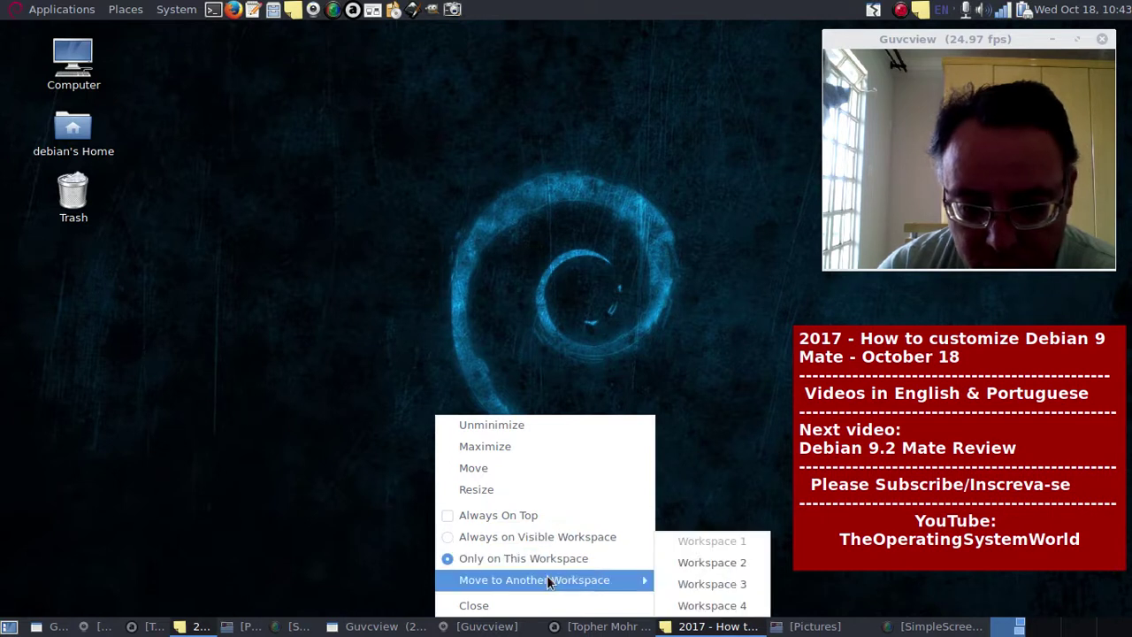
left_click(712, 584)
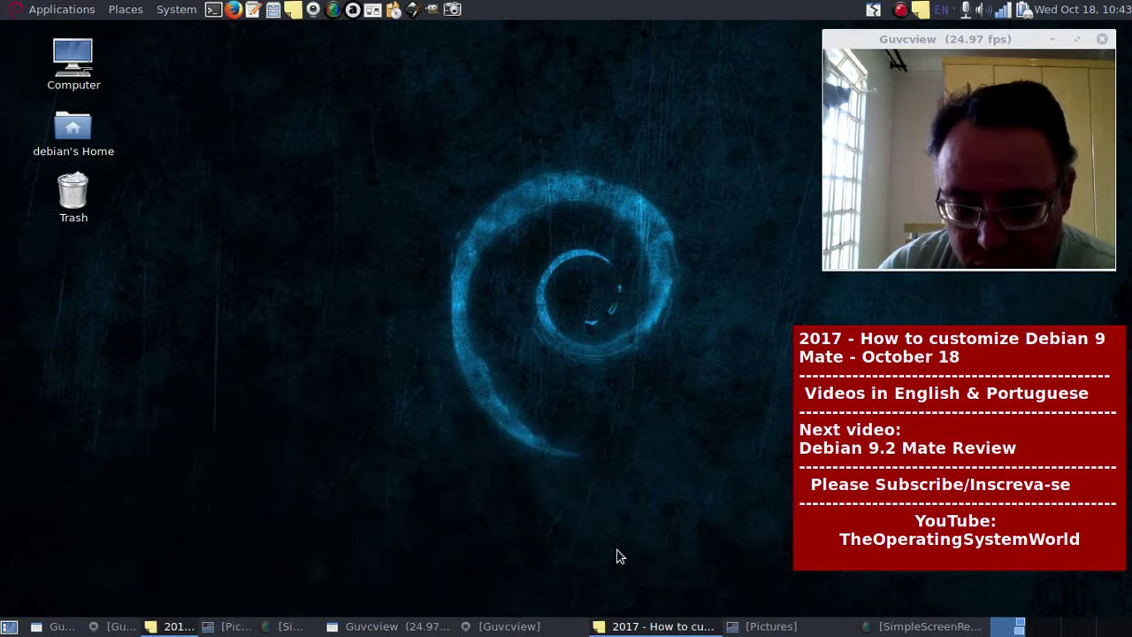
right_click(283, 627)
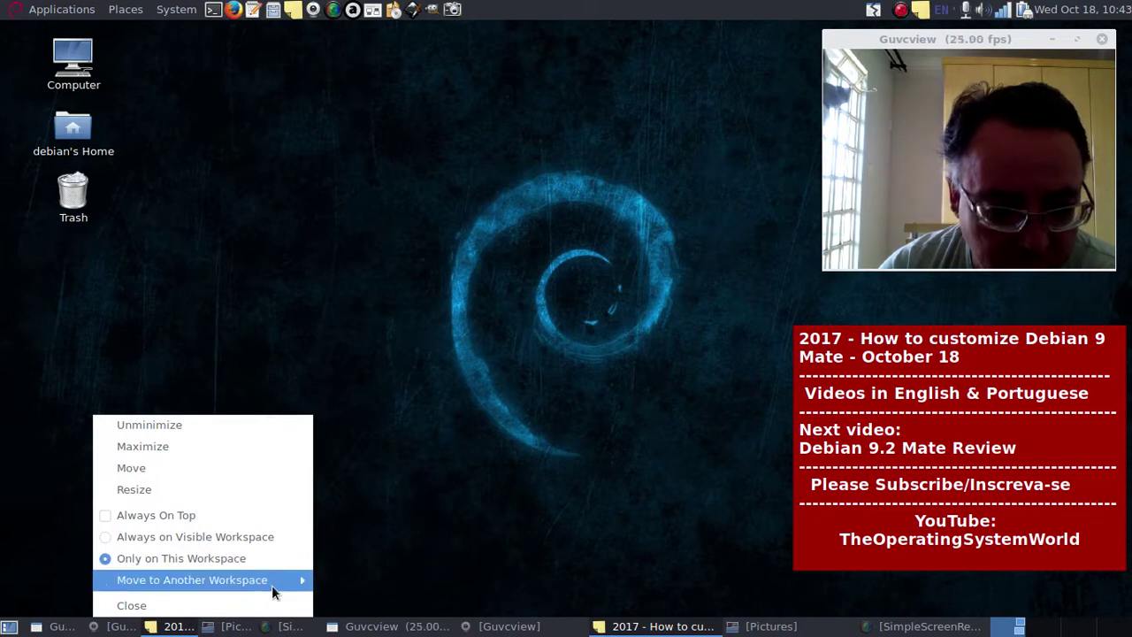
mouse_move(272, 583)
left_click(371, 606)
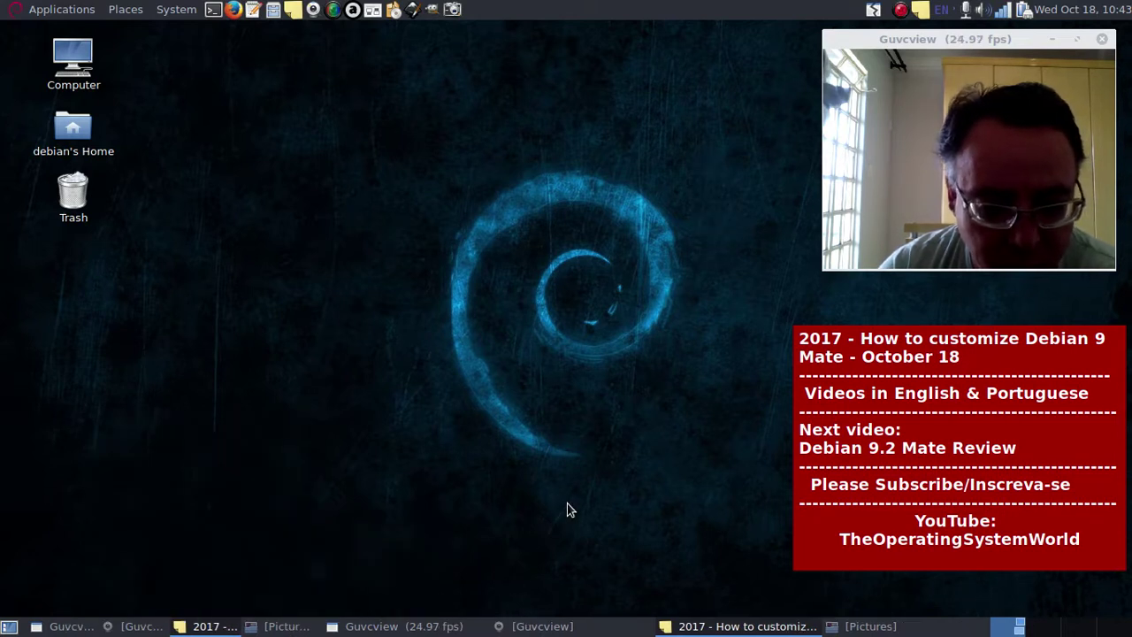
- Restore the minimized Pictures folder window and close it
left_click(281, 627)
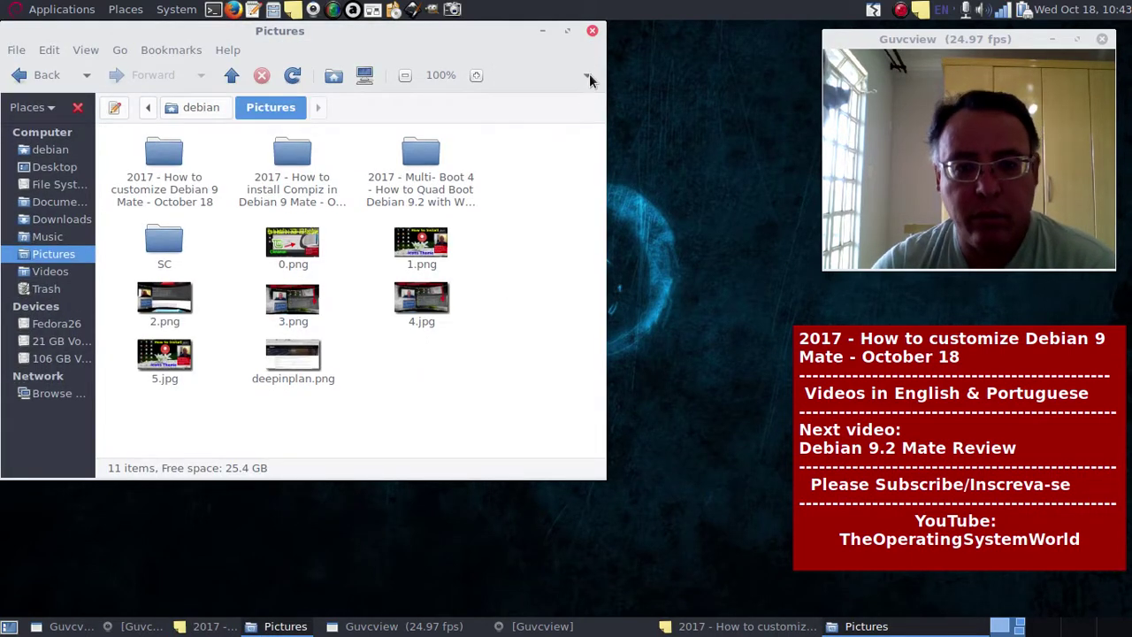
left_click(591, 30)
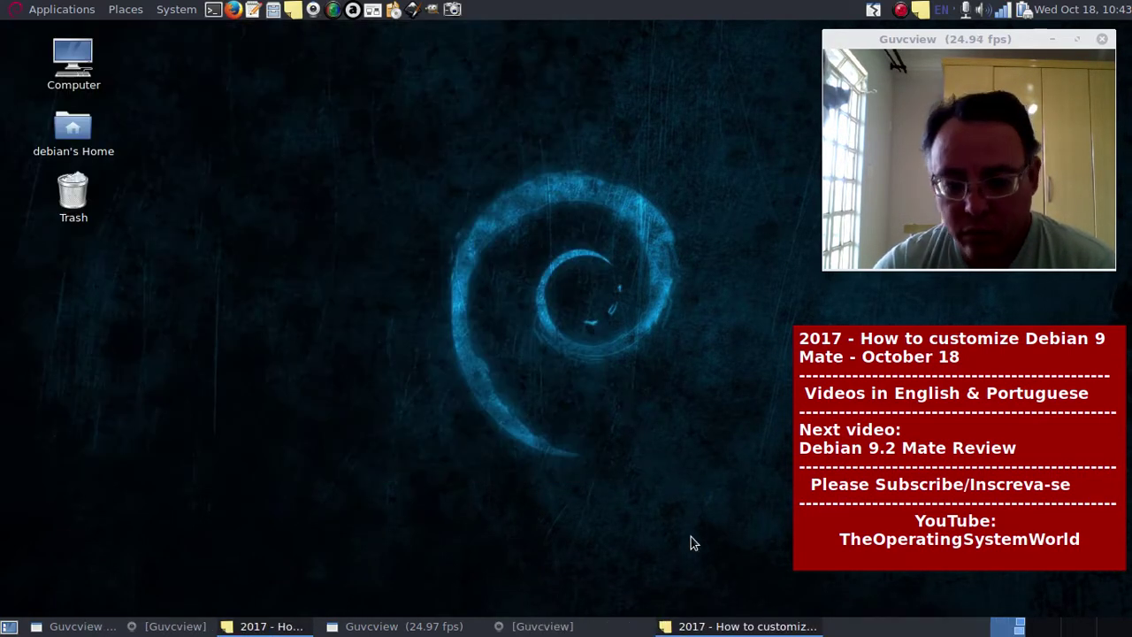
right_click(344, 109)
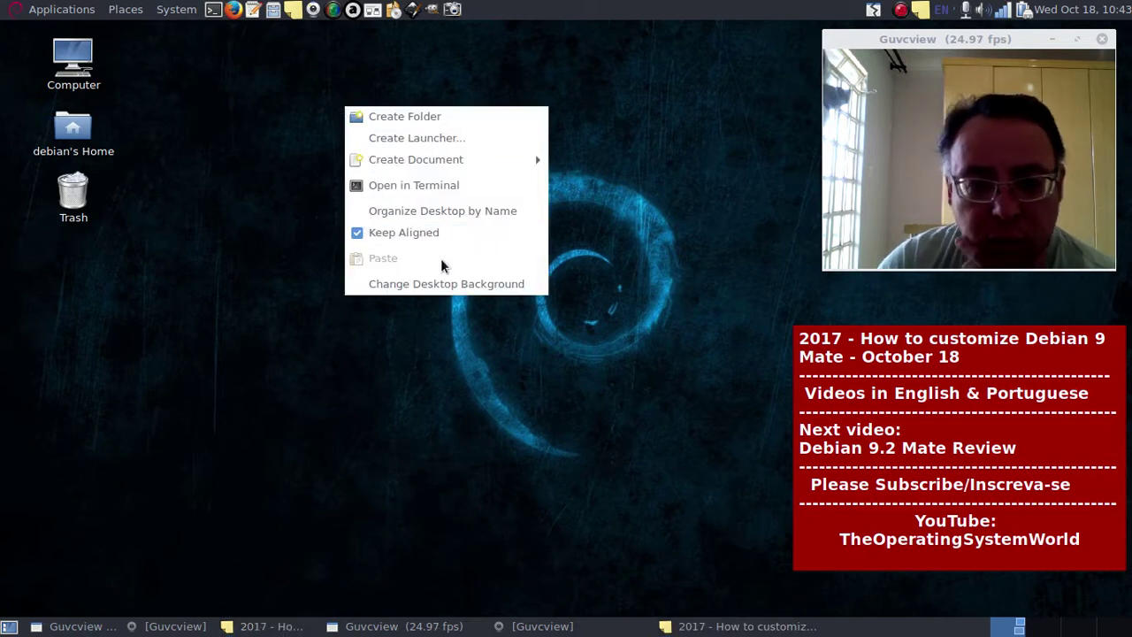
left_click(630, 58)
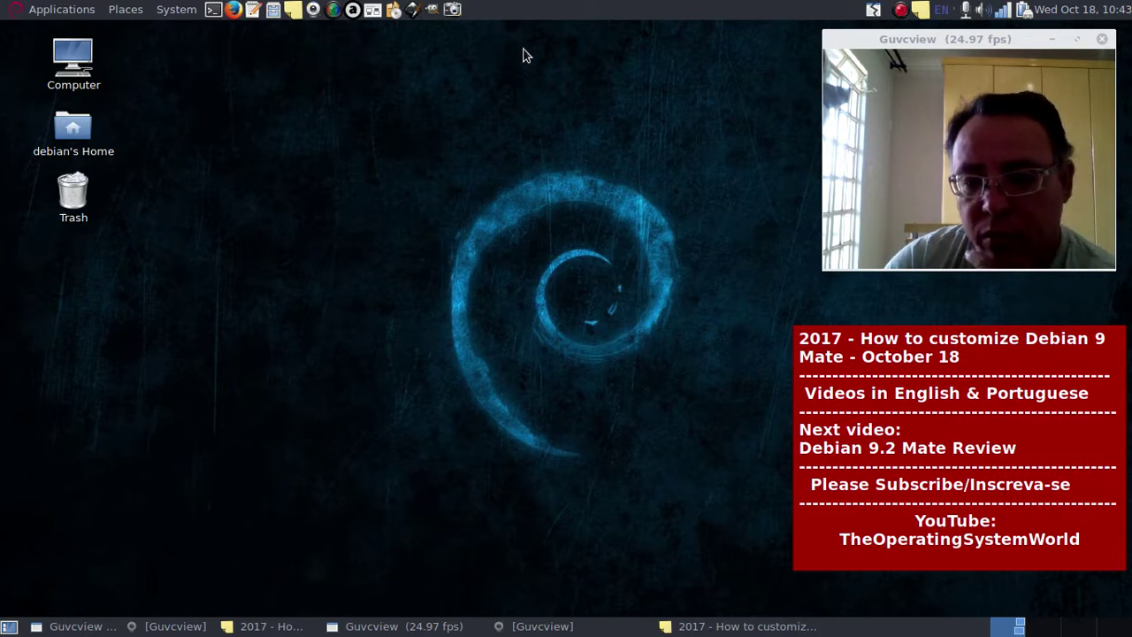
- View the general properties of the top panel, then close them
right_click(550, 11)
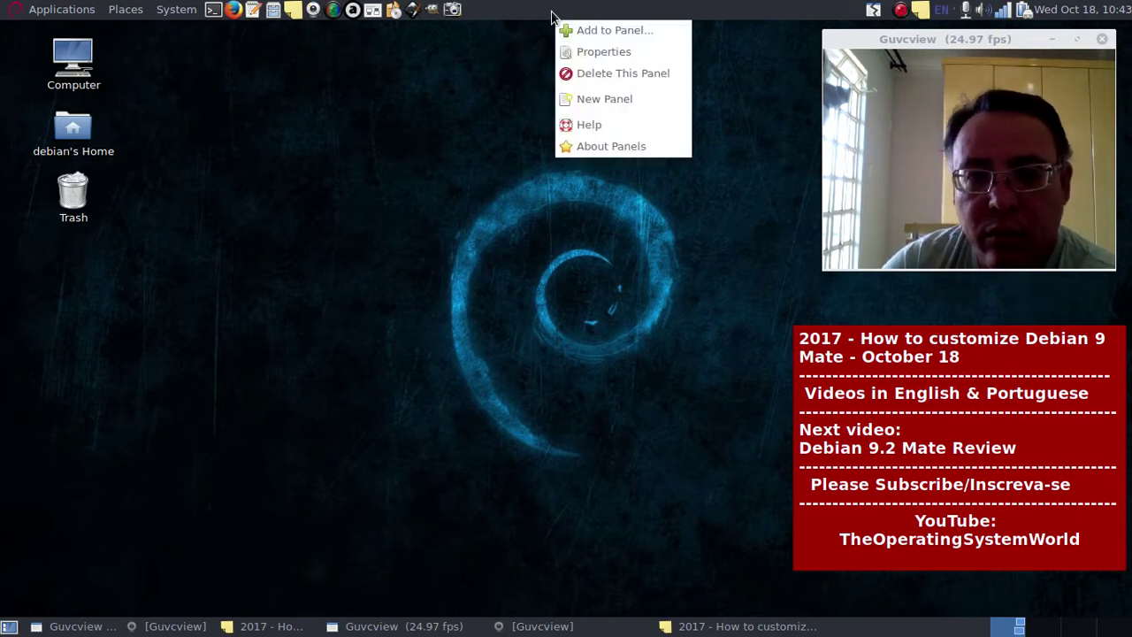
left_click(620, 55)
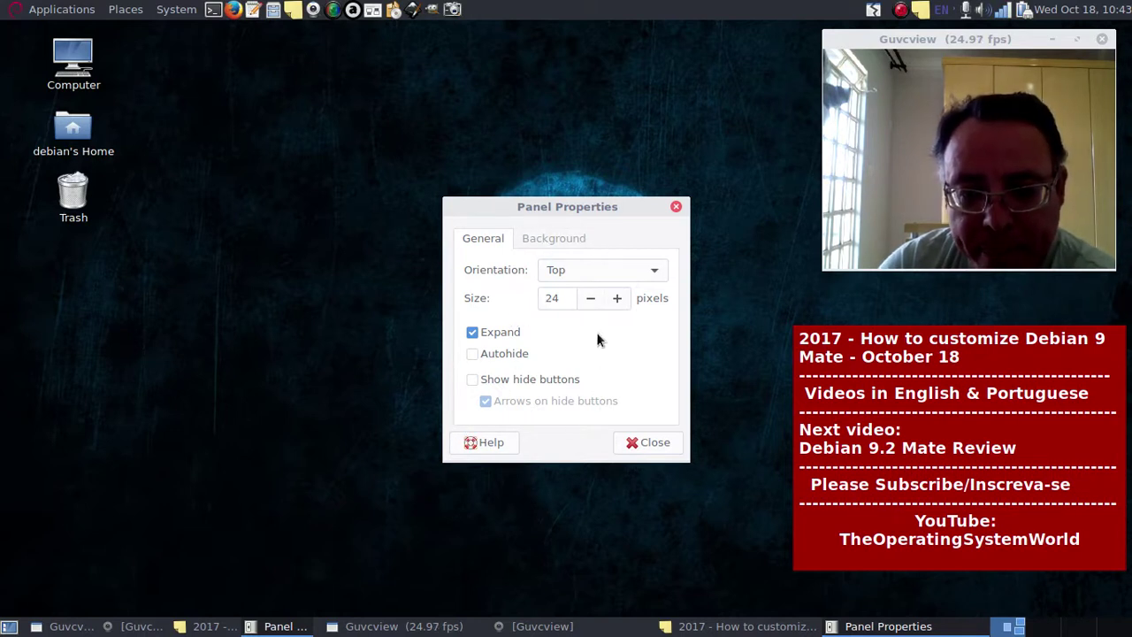
left_click(649, 441)
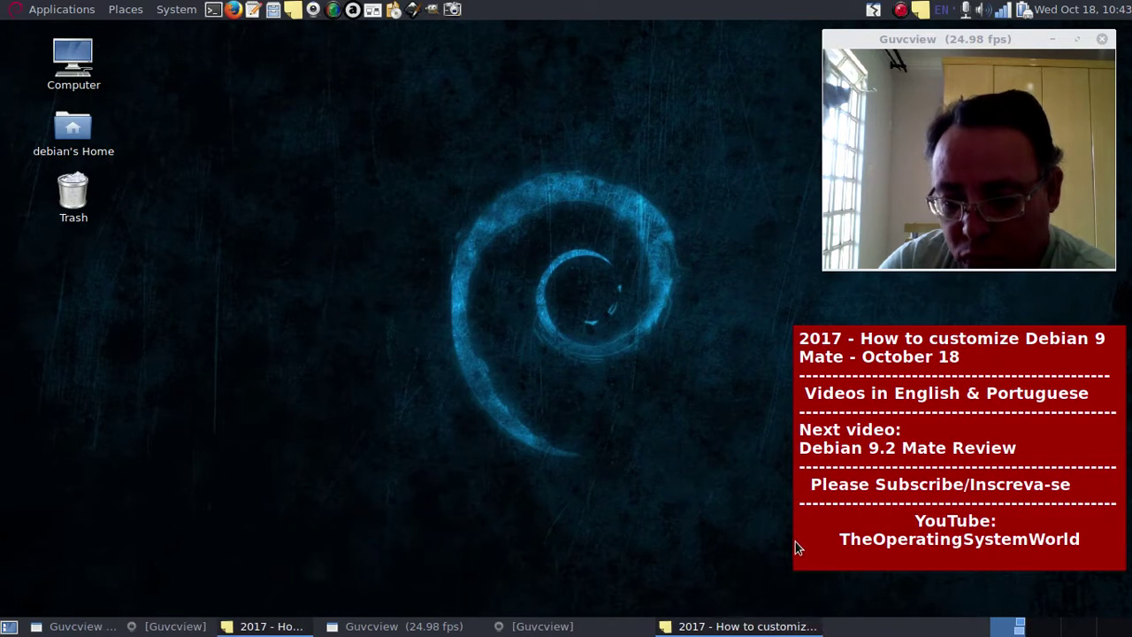
- Enable Autohide and Show hide buttons in the properties of the bottom panel
right_click(900, 631)
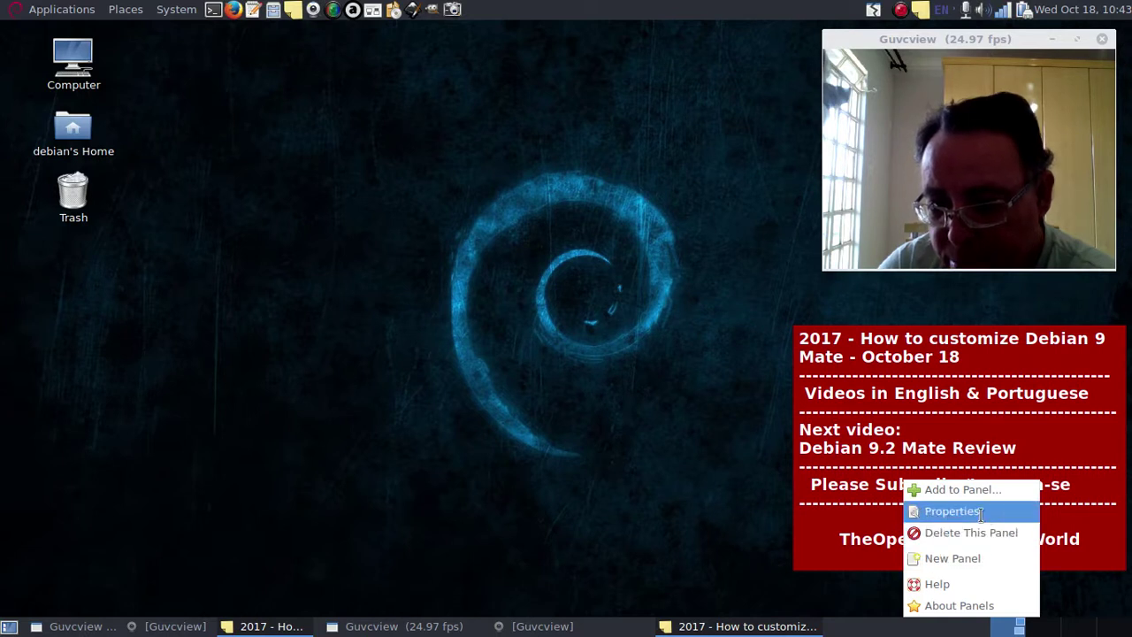
left_click(952, 511)
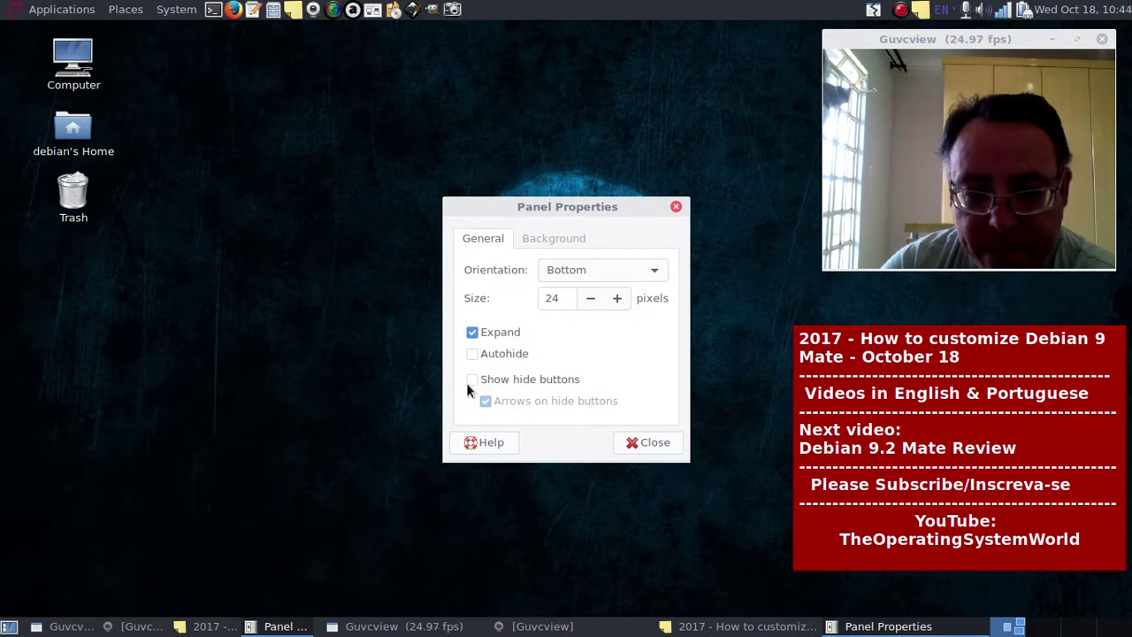
left_click(472, 354)
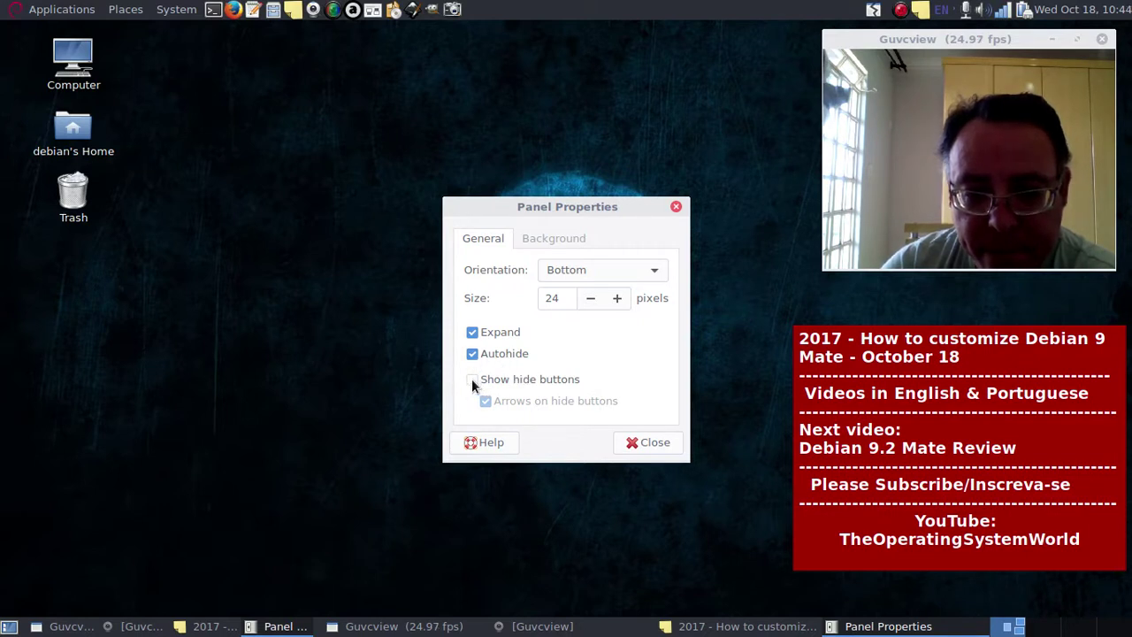
left_click(471, 378)
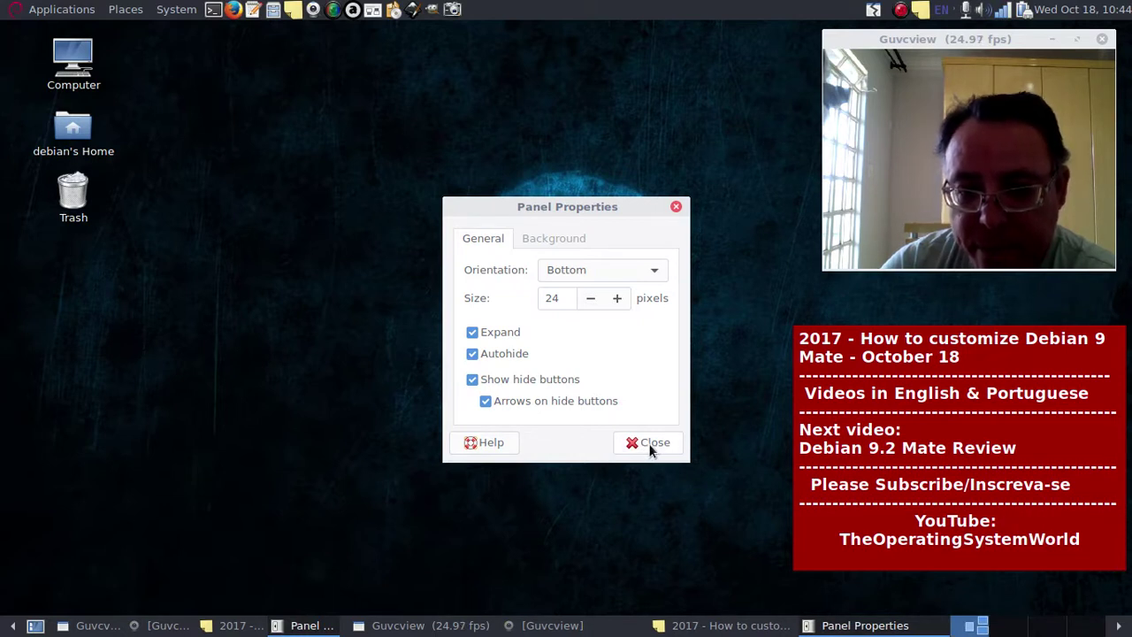
- Capture the desktop with the panel properties open, save the screenshot as 23.png in the suggested folder, and close the properties
left_click(451, 11)
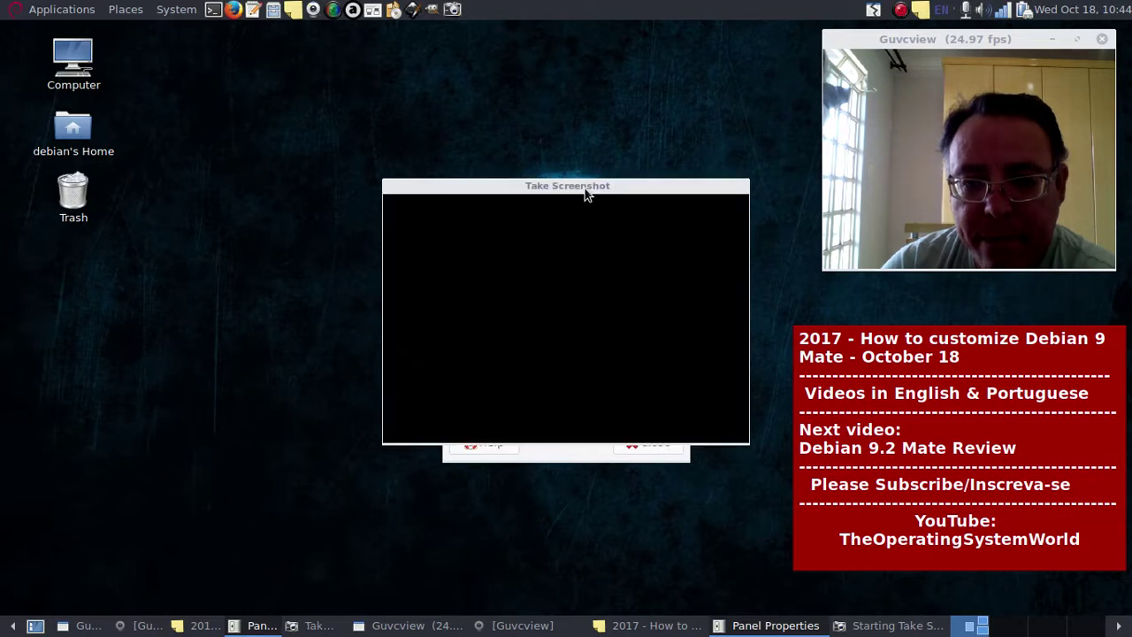
left_click(685, 423)
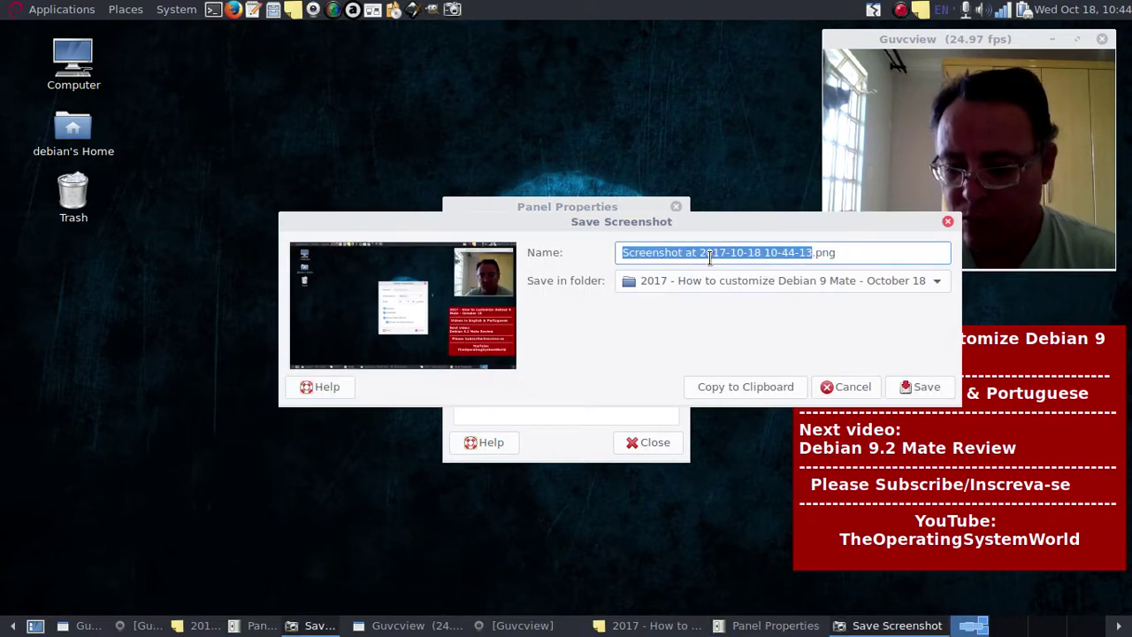
type("23")
key("Return")
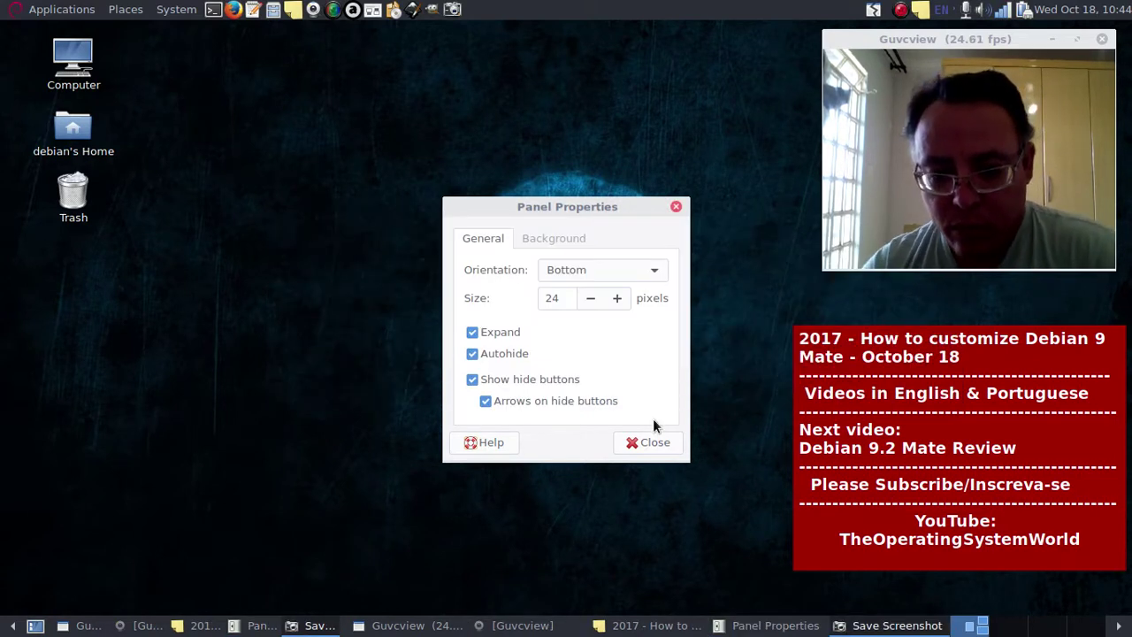
left_click(643, 452)
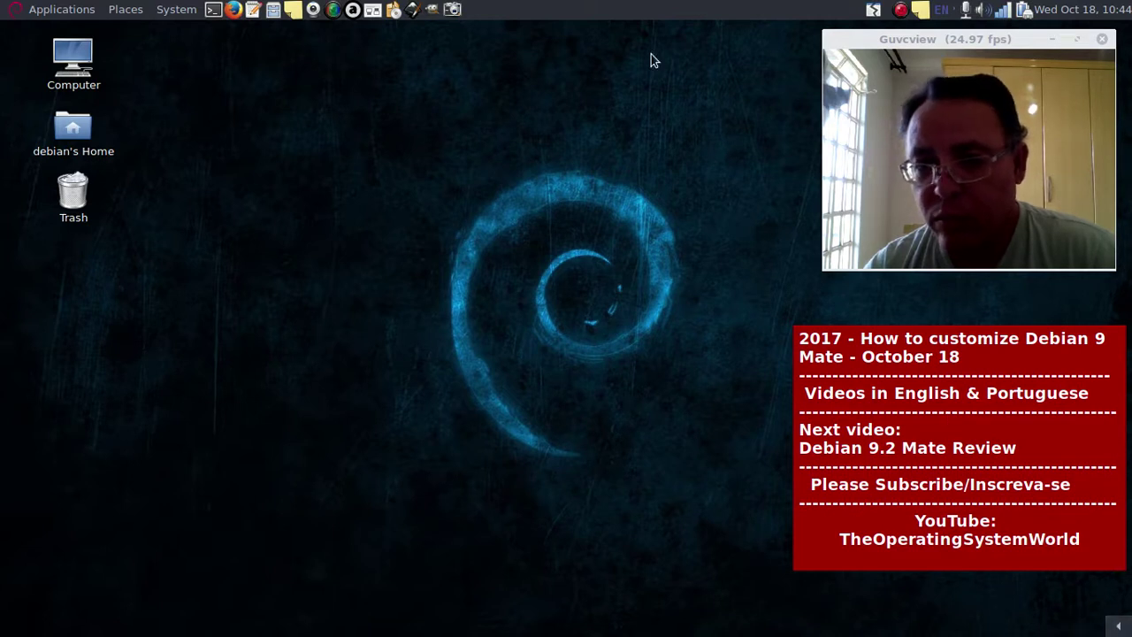
- Add a Workspace Switcher to the top panel and close the list of panel items
right_click(587, 14)
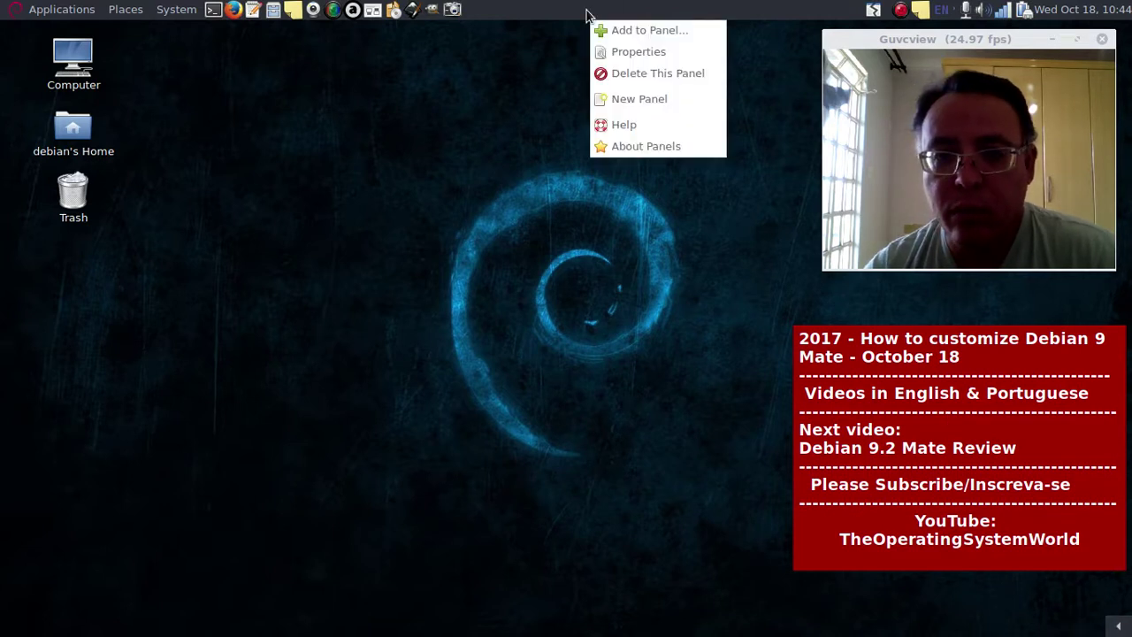
left_click(629, 34)
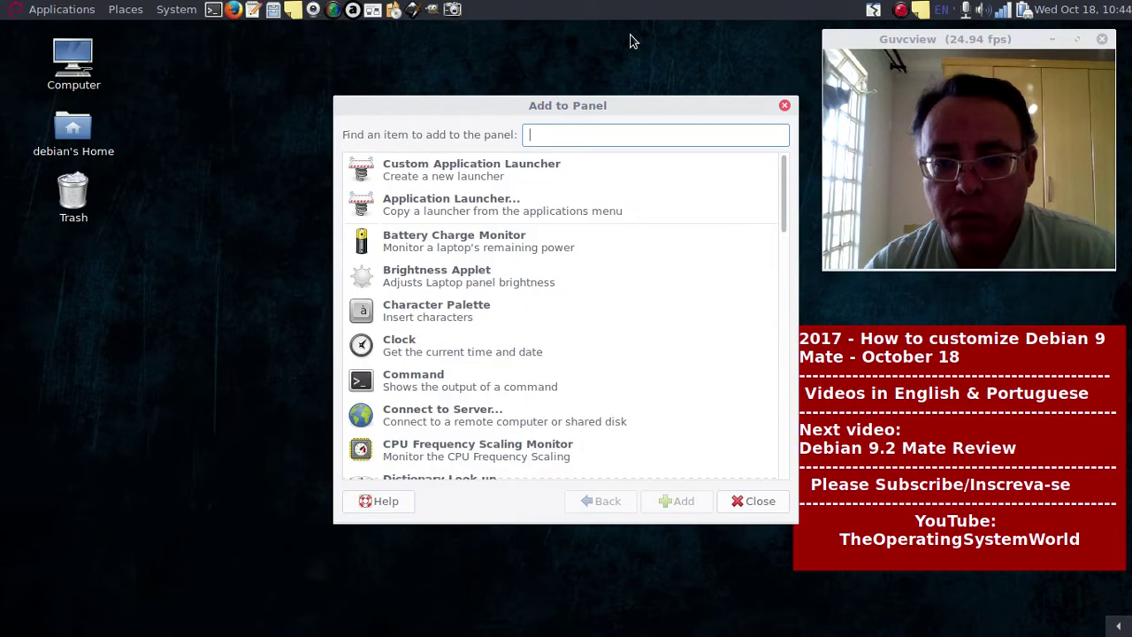
scroll(571, 234, "down", 10)
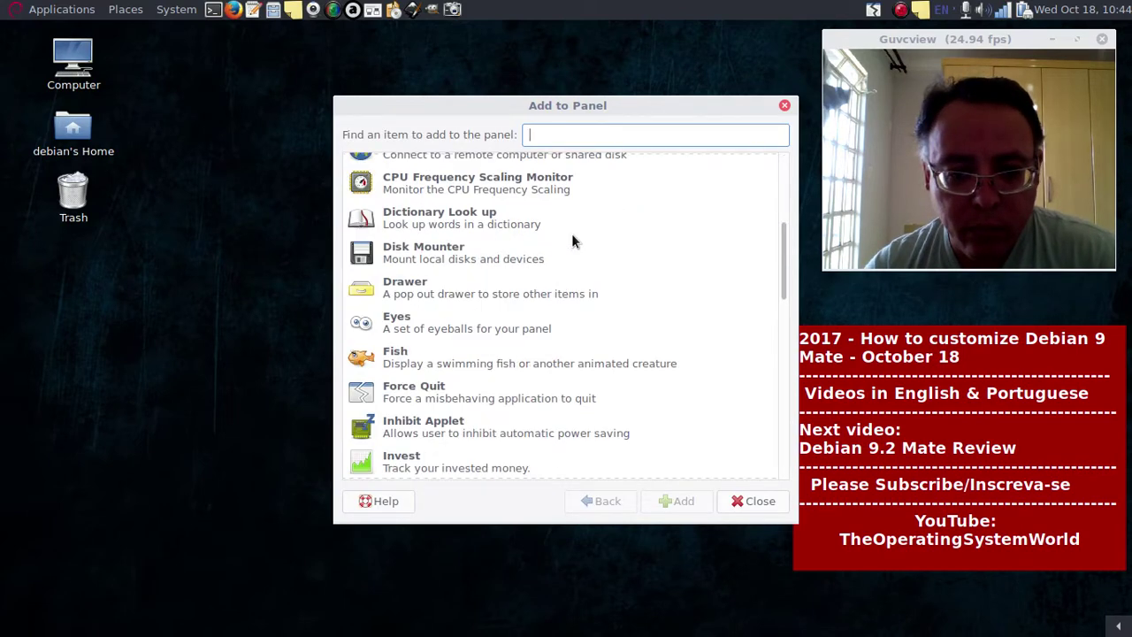
scroll(571, 234, "down", 8)
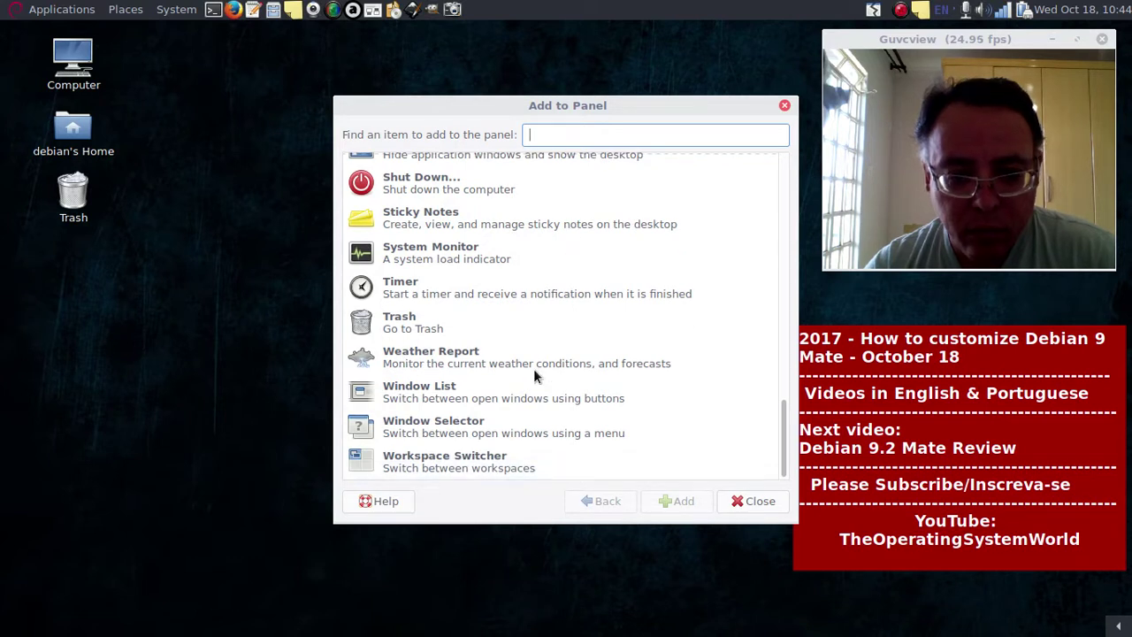
left_click(438, 463)
left_click(675, 499)
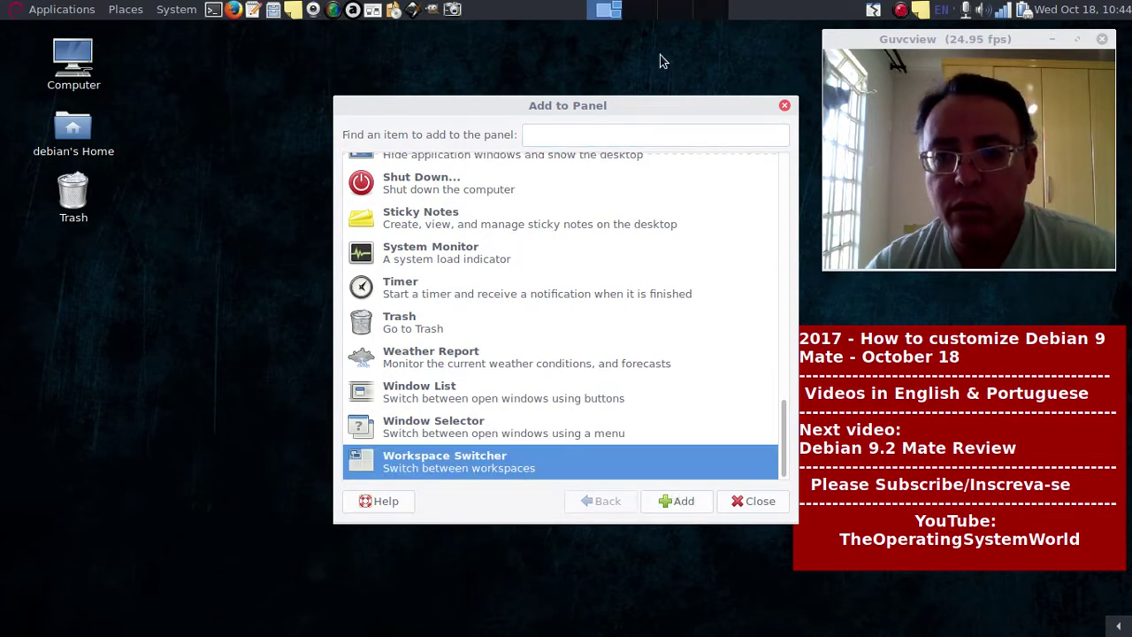
left_click(783, 107)
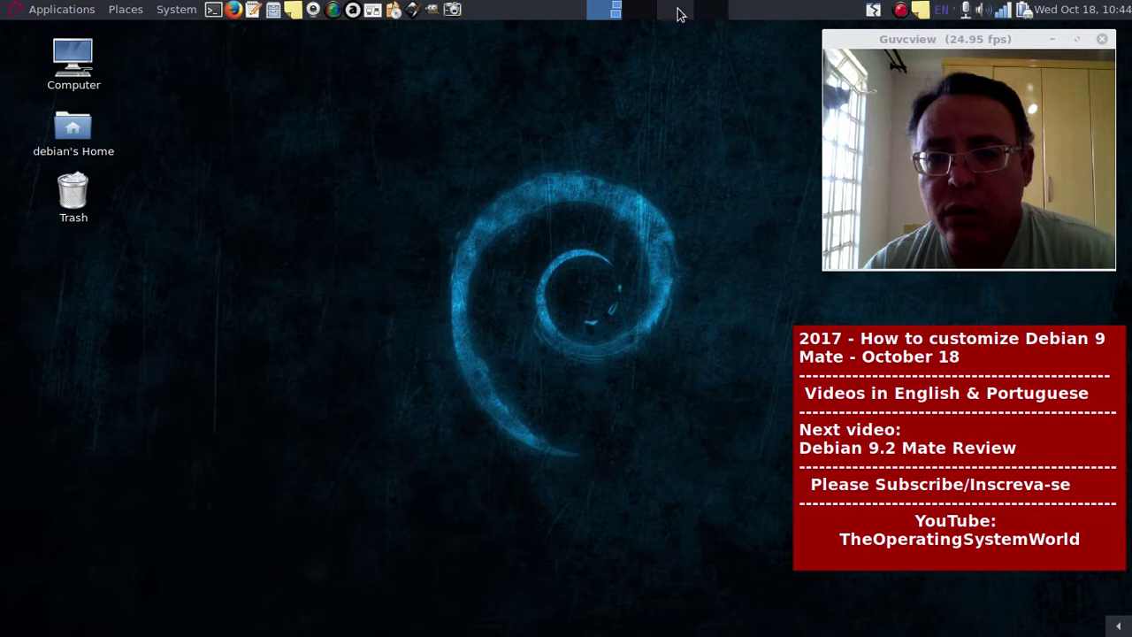
- Move the workspace switcher along the top panel to just before the notification icons and lock it to the panel
right_click(677, 8)
left_click(674, 124)
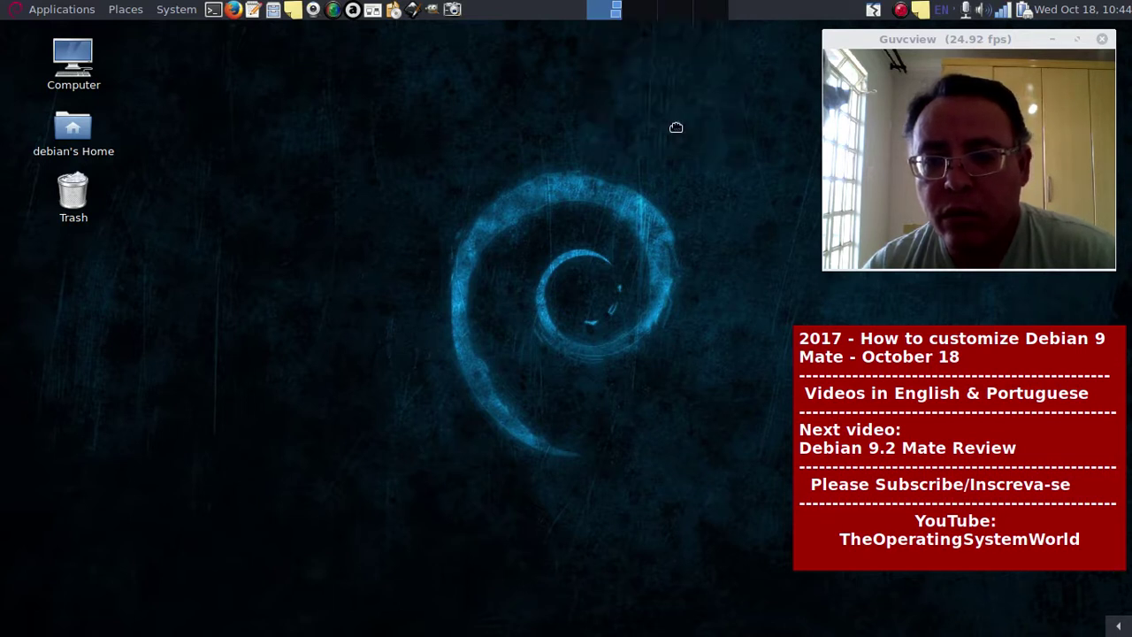
left_click(801, 99)
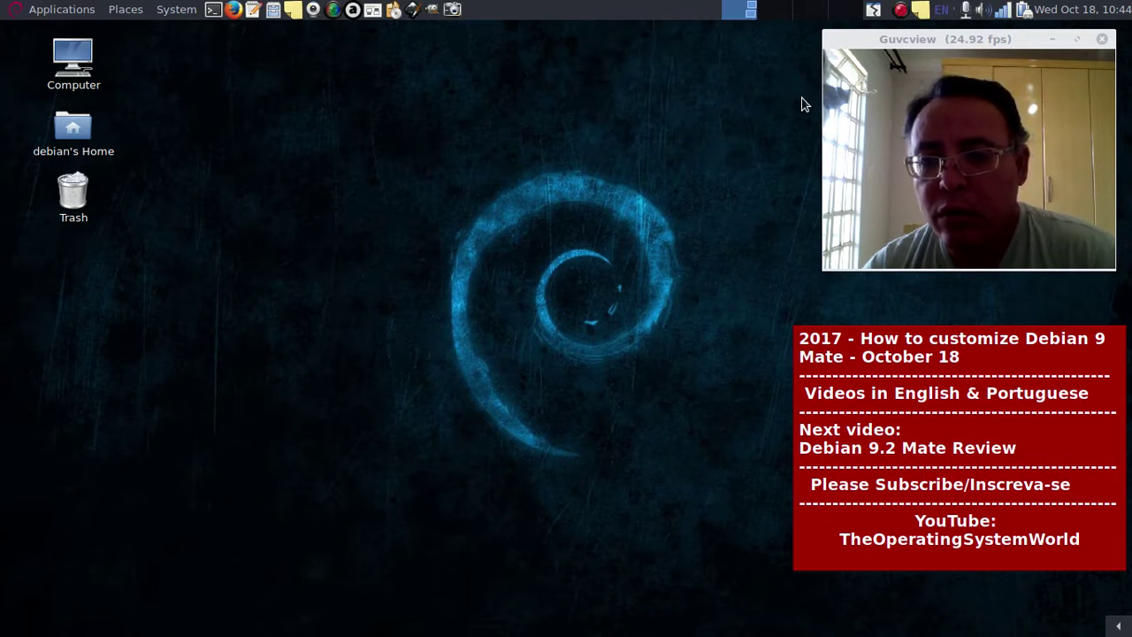
right_click(791, 11)
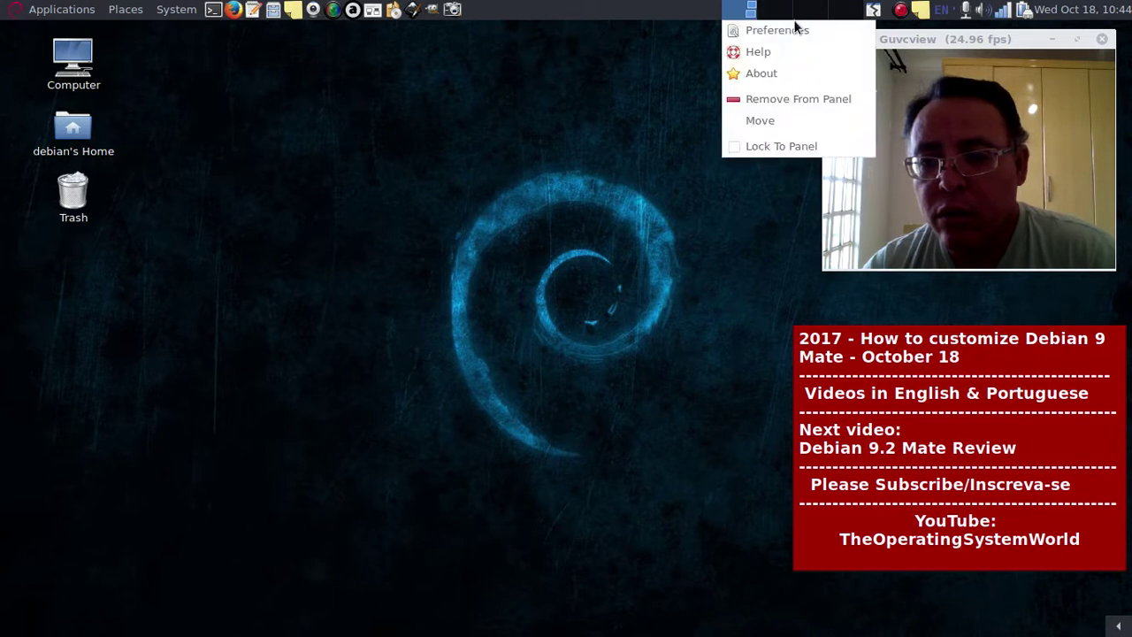
left_click(796, 147)
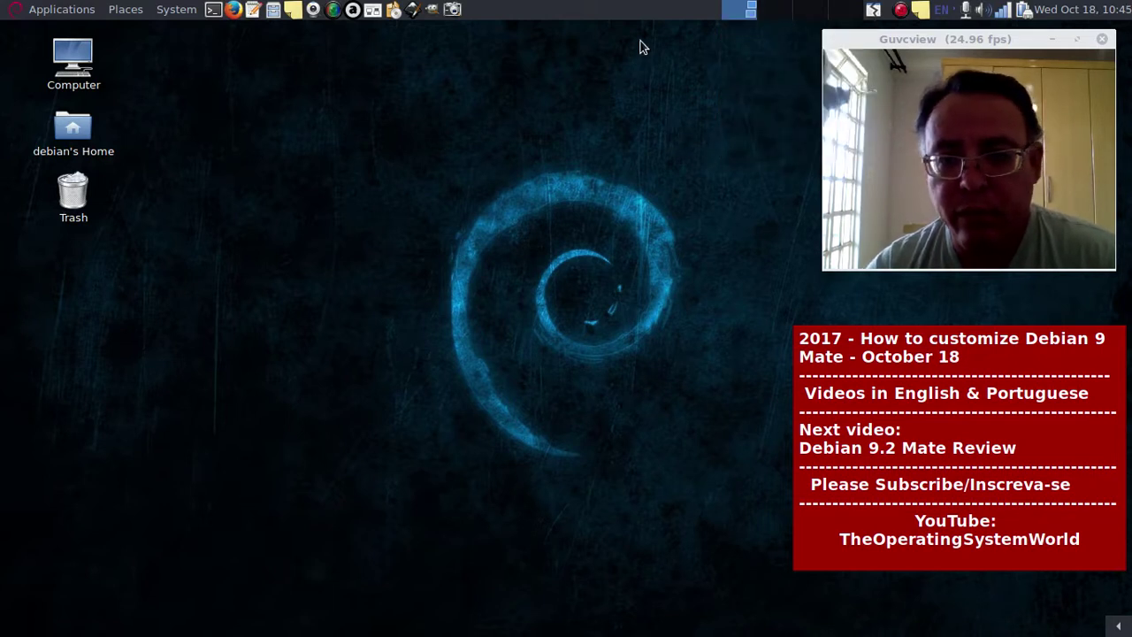
right_click(622, 15)
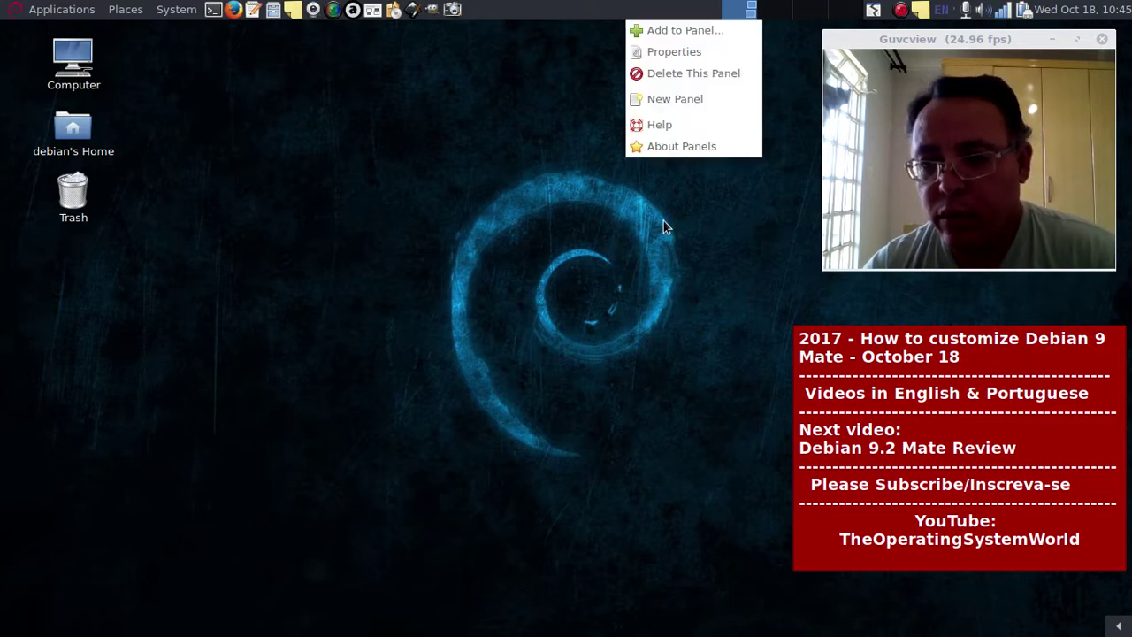
left_click(641, 331)
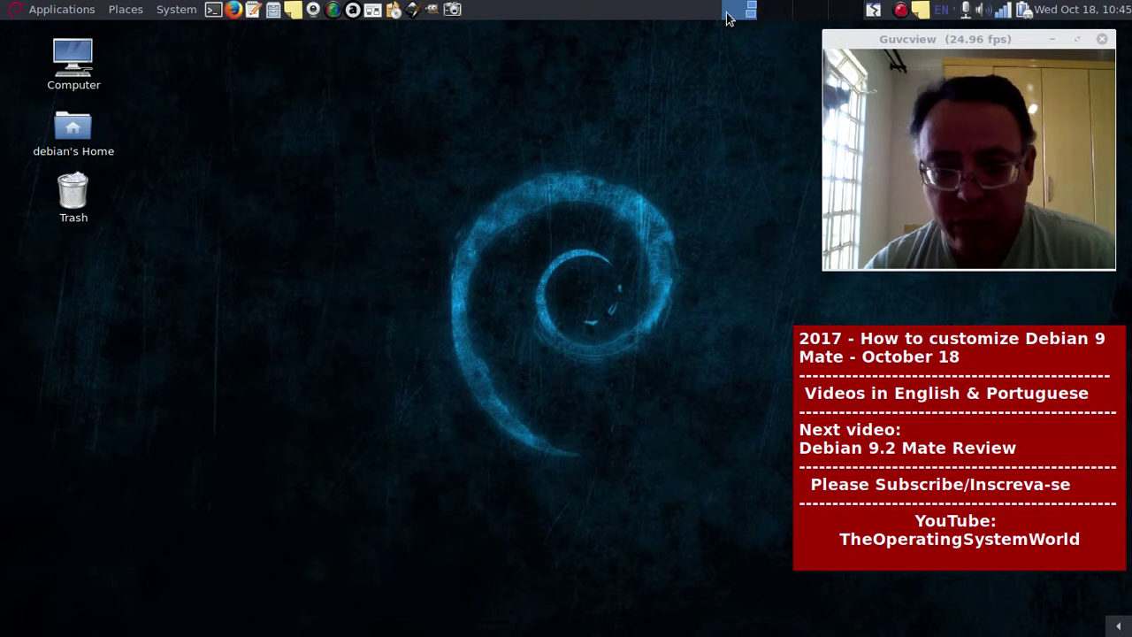
- Switch to the third workspace and restore the Audacious window from the auto-hidden bottom panel
left_click(813, 11)
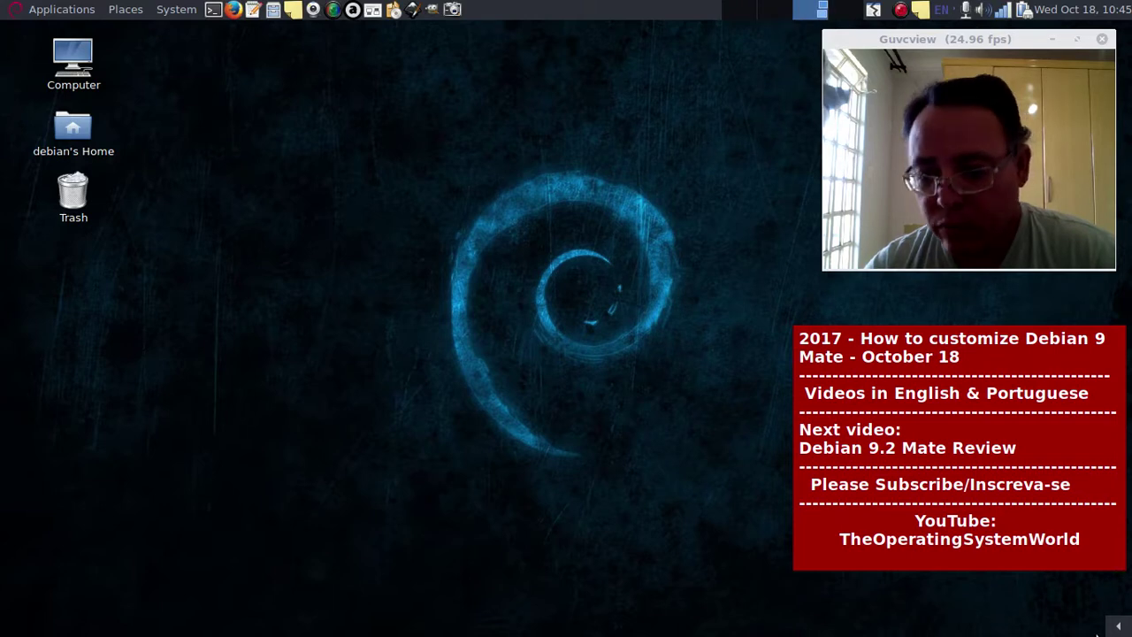
mouse_move(1119, 631)
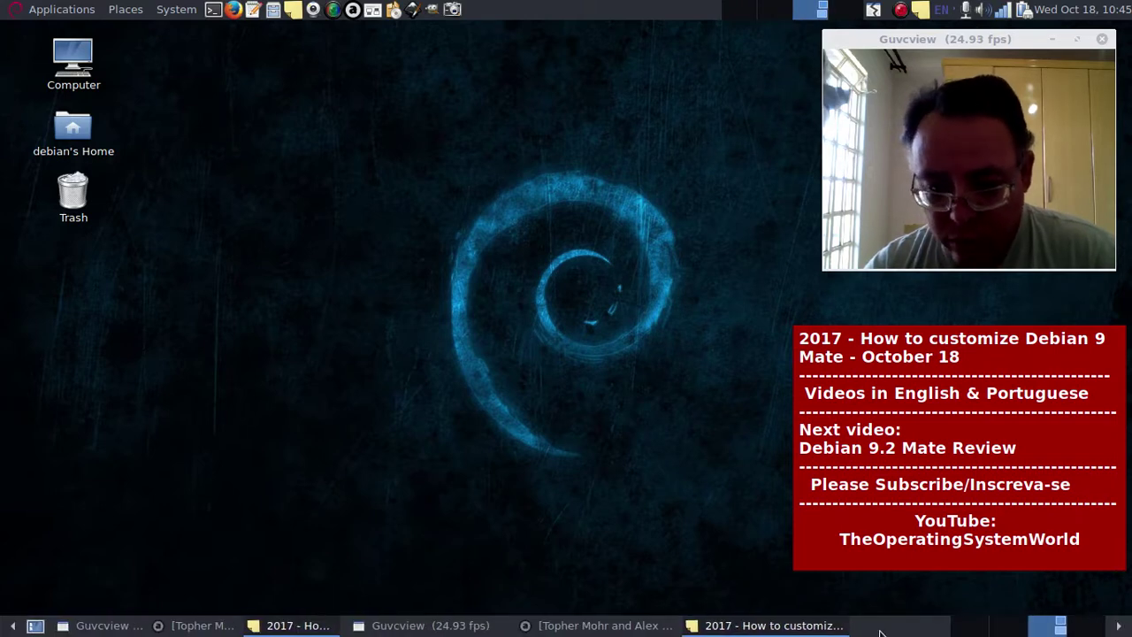
left_click(569, 626)
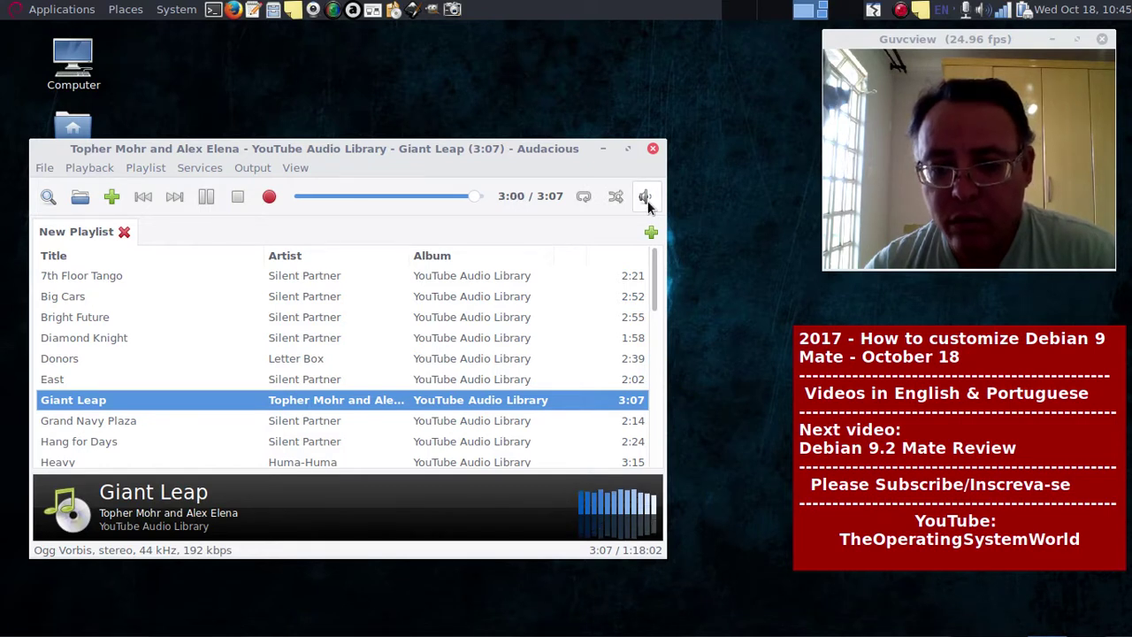
- Lower the Audacious playback volume to 22 % and minimize the player window
mouse_move(646, 203)
scroll(646, 204, "down", 3)
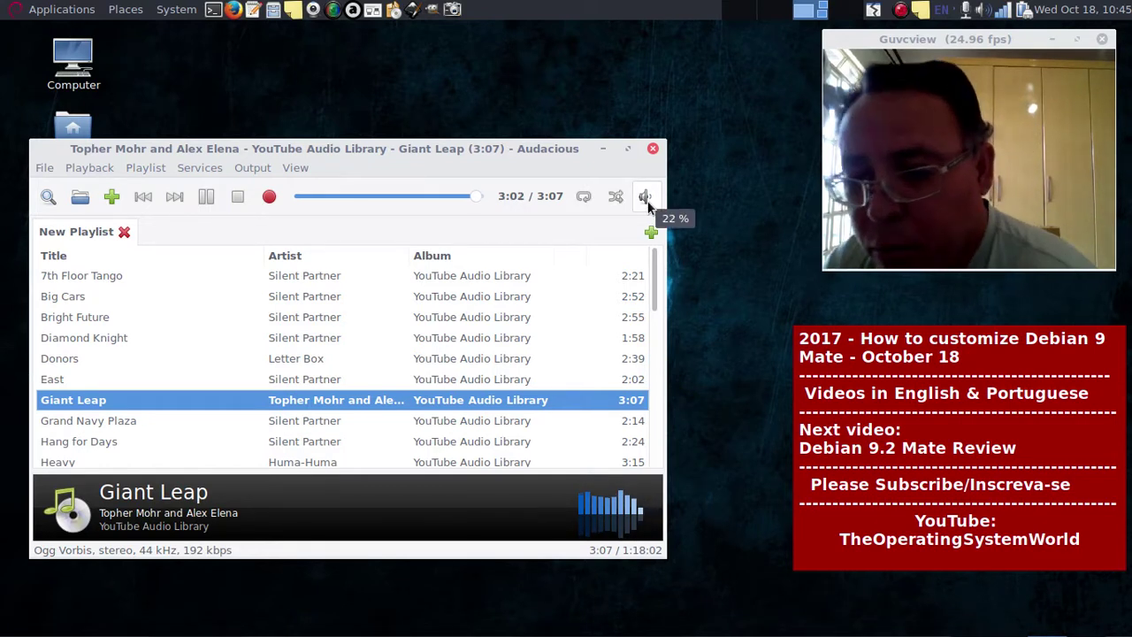
left_click(745, 133)
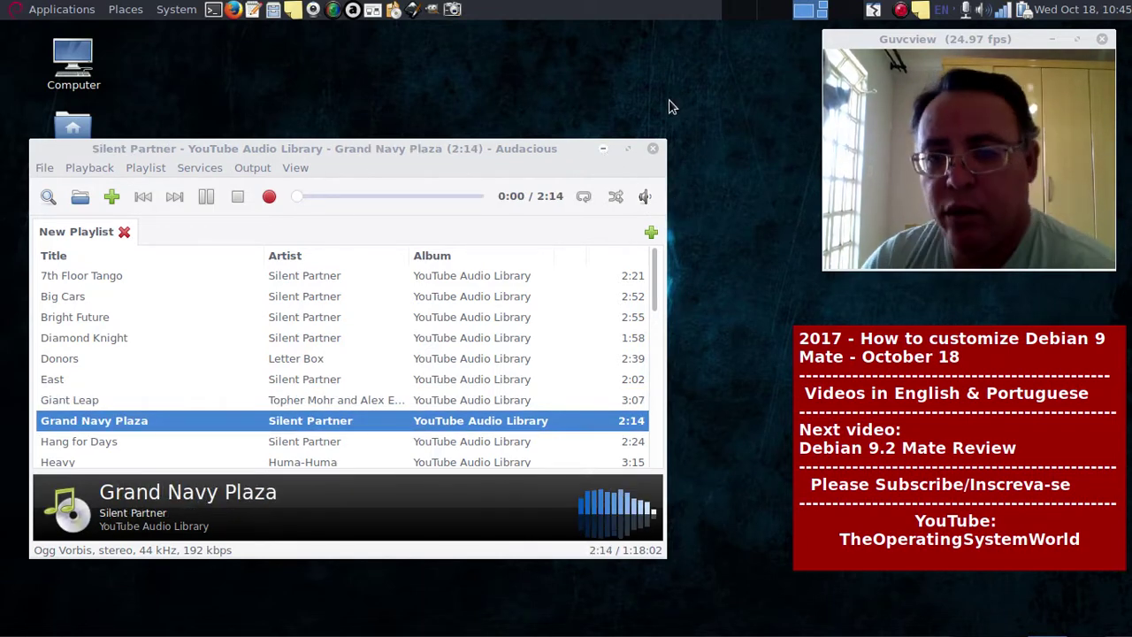
left_click(602, 149)
- Enable Autohide and Show hide buttons in the top panel's properties and close the dialog
right_click(595, 11)
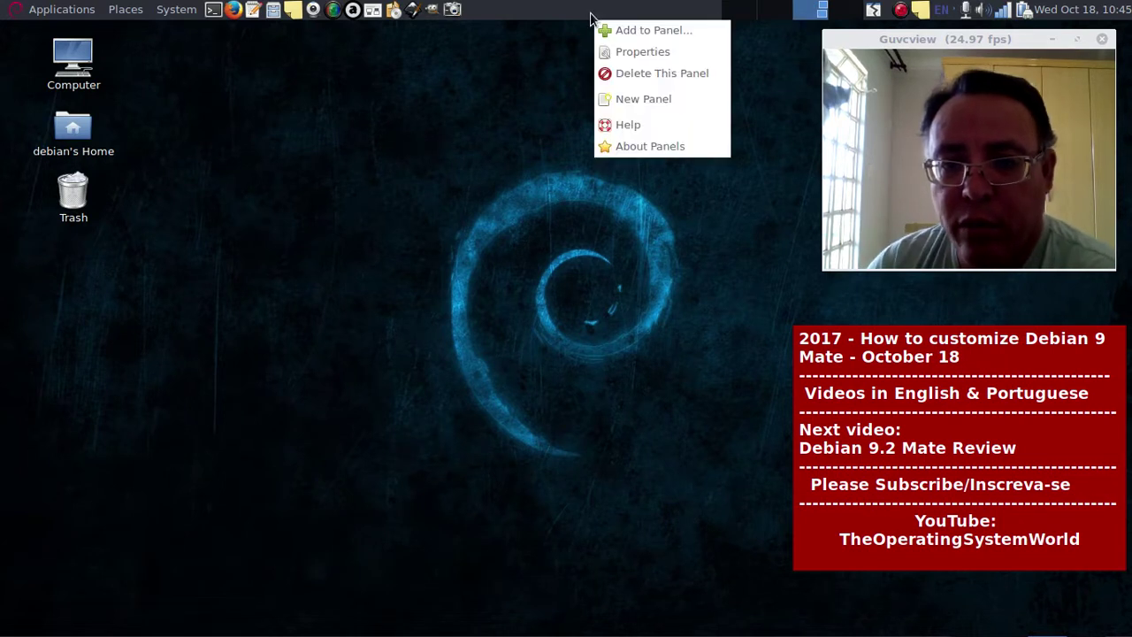
left_click(650, 51)
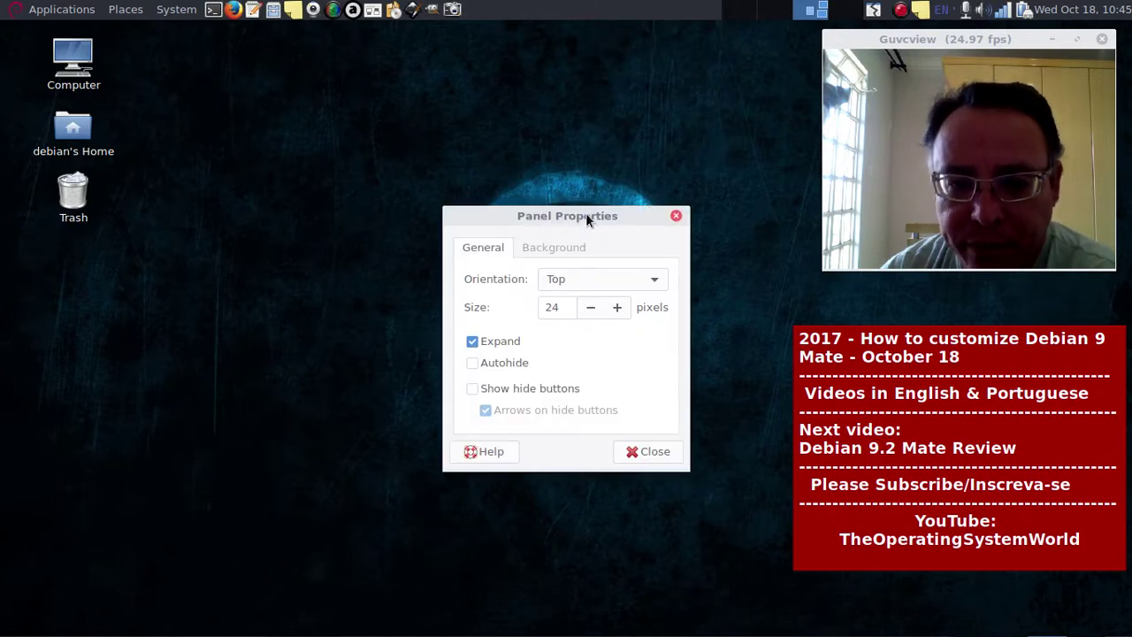
left_click_drag(586, 218, 447, 171)
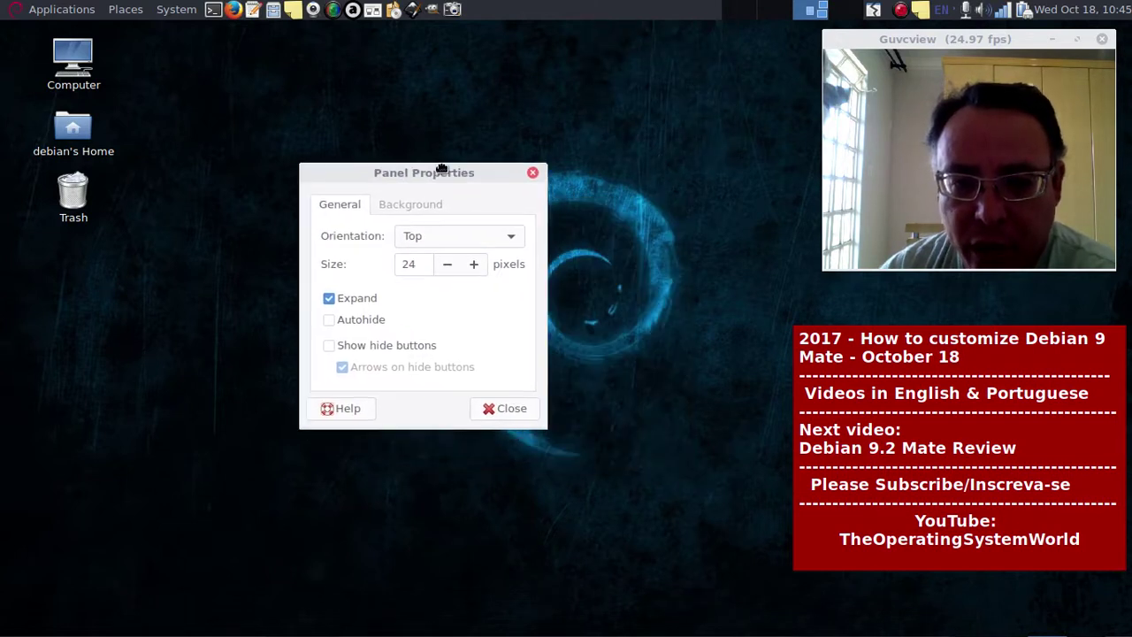
left_click(328, 315)
left_click(328, 343)
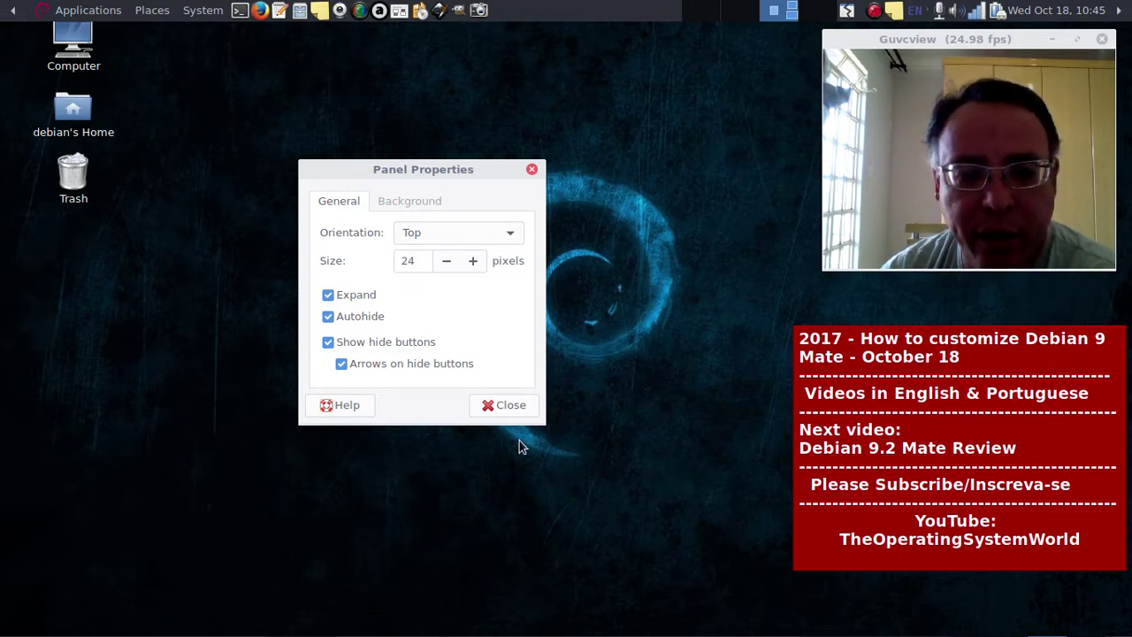
left_click(509, 403)
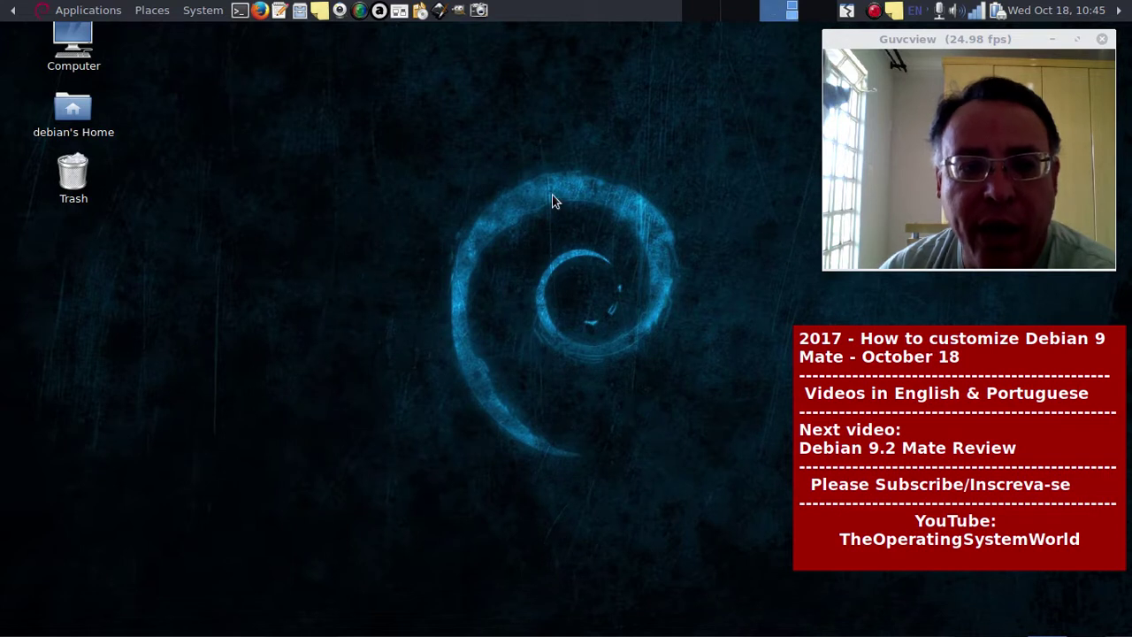
- Collapse the top panel with the hide button beside the clock and expand it again
mouse_move(1071, 5)
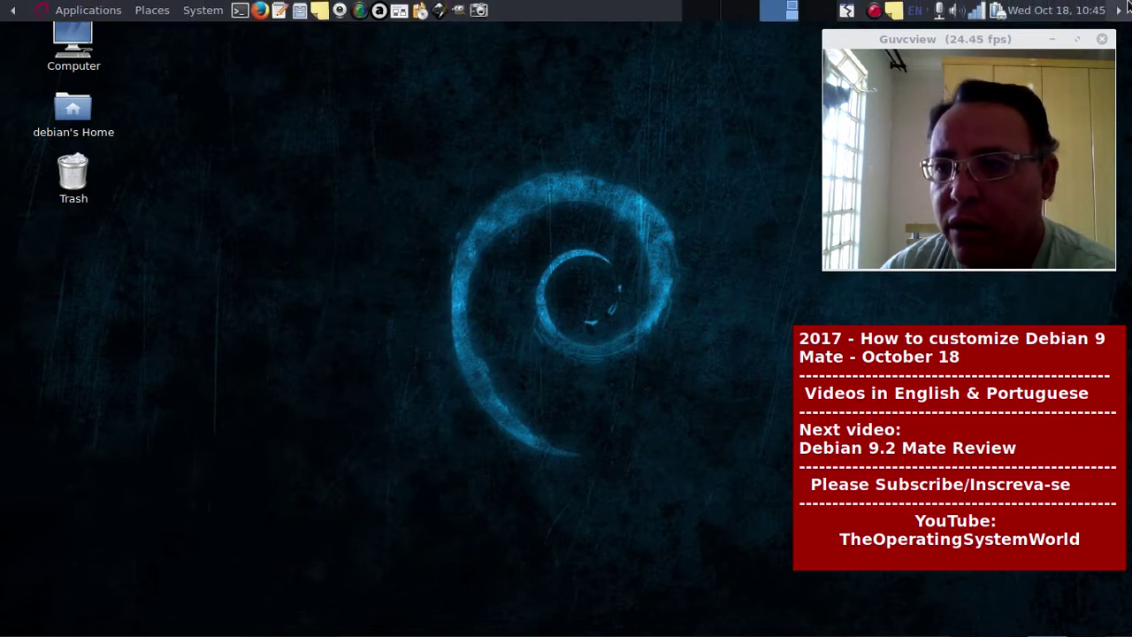
left_click(1117, 12)
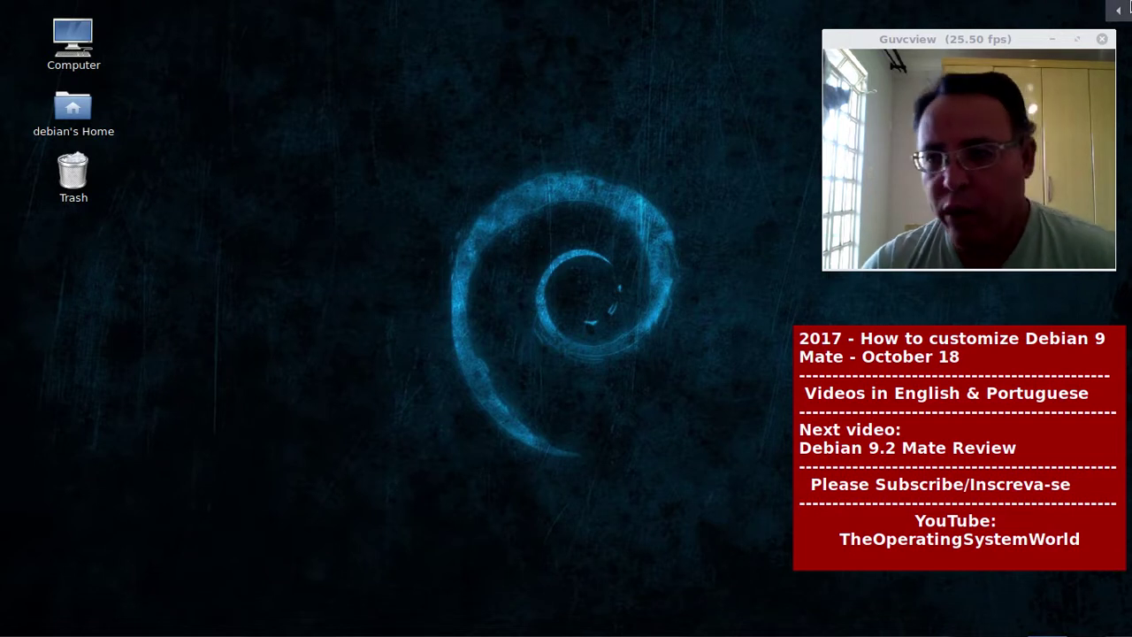
left_click(1118, 10)
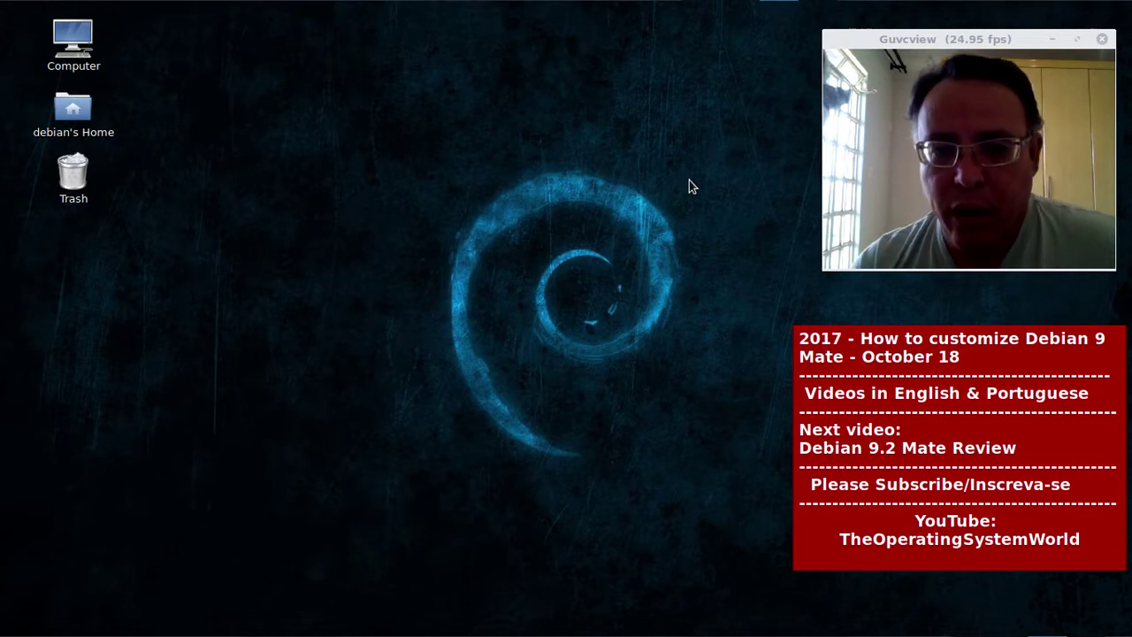
- Reveal the auto-hidden top panel and add the Docky launcher from the Accessories applications to the desktop
mouse_move(543, 4)
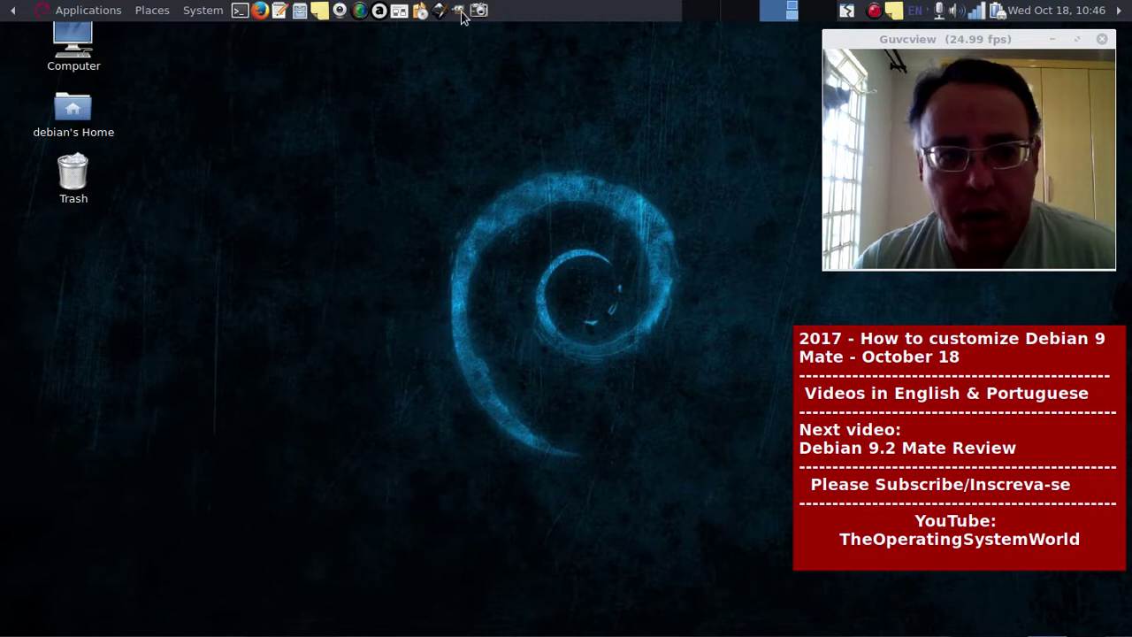
left_click(81, 13)
mouse_move(84, 35)
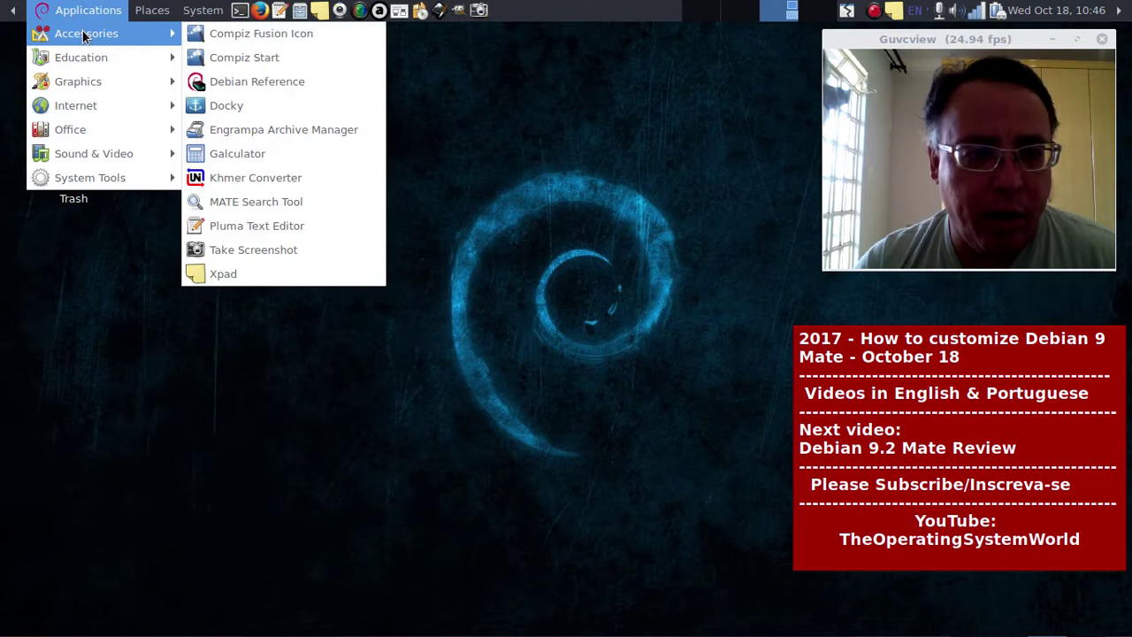
right_click(228, 114)
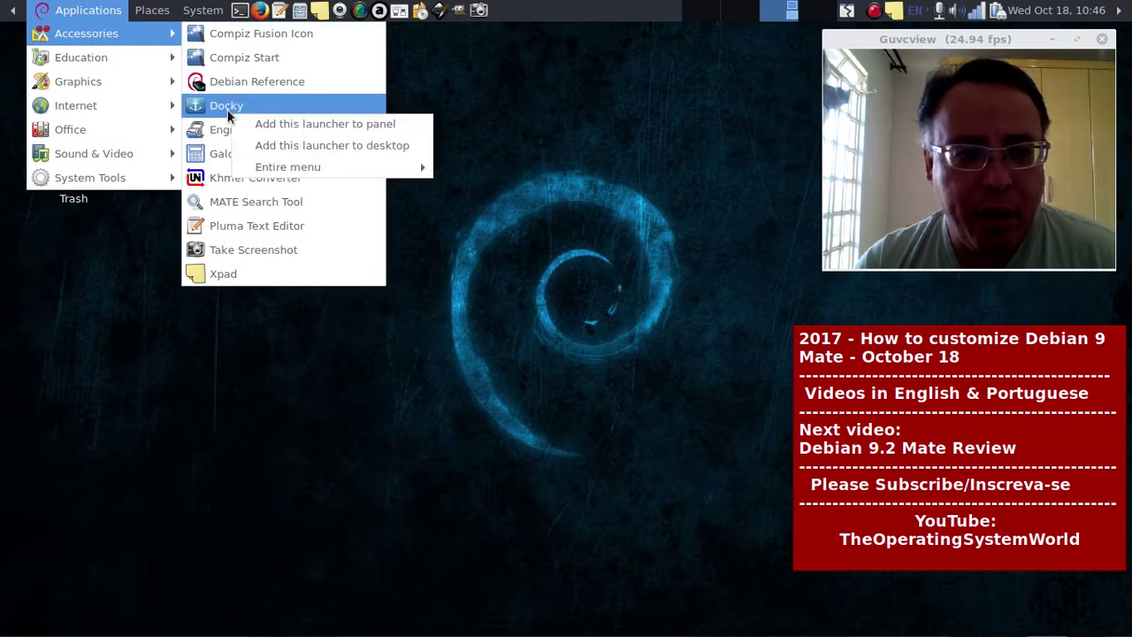
left_click(278, 145)
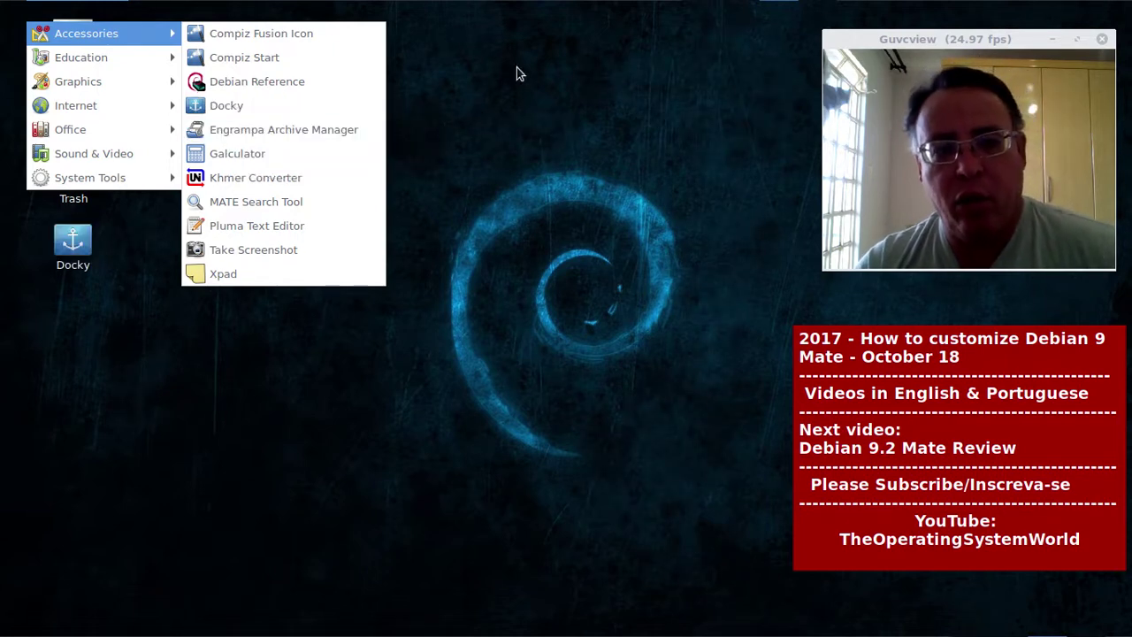
- Dismiss the open applications menu, then collapse the upper desktop panel and expand it again
left_click(299, 121)
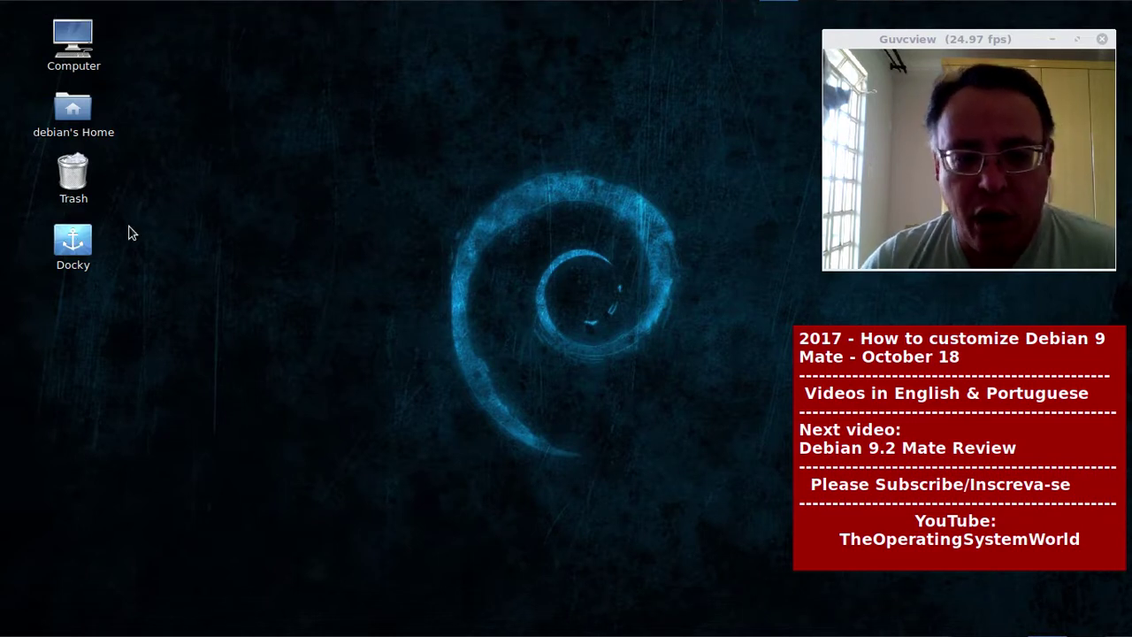
mouse_move(576, 6)
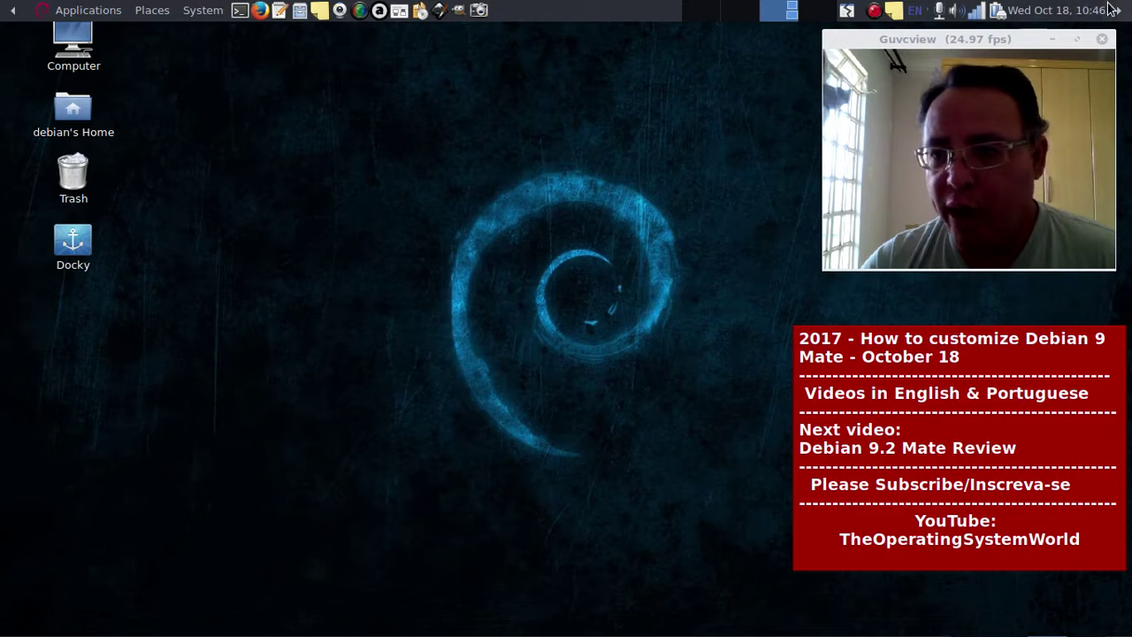
left_click(1116, 14)
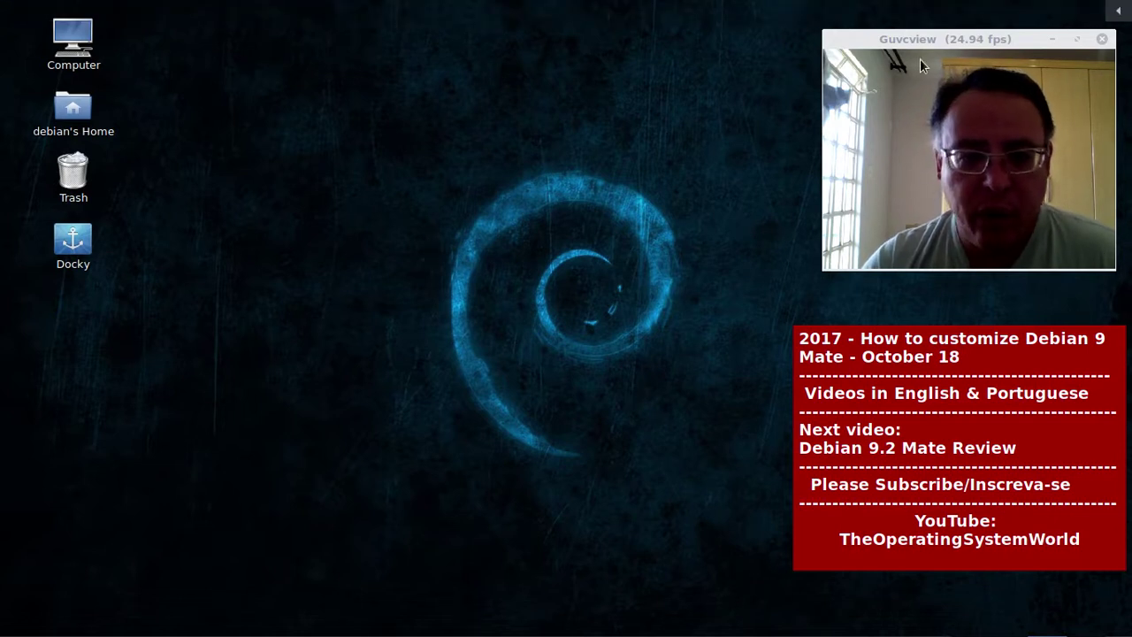
left_click(1118, 11)
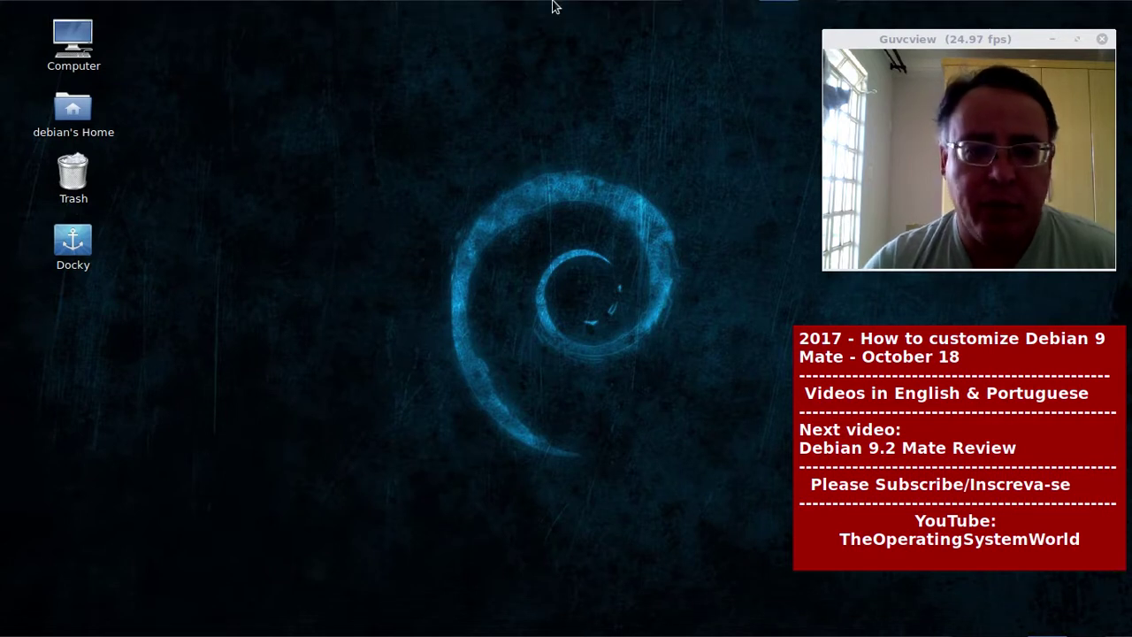
mouse_move(539, 5)
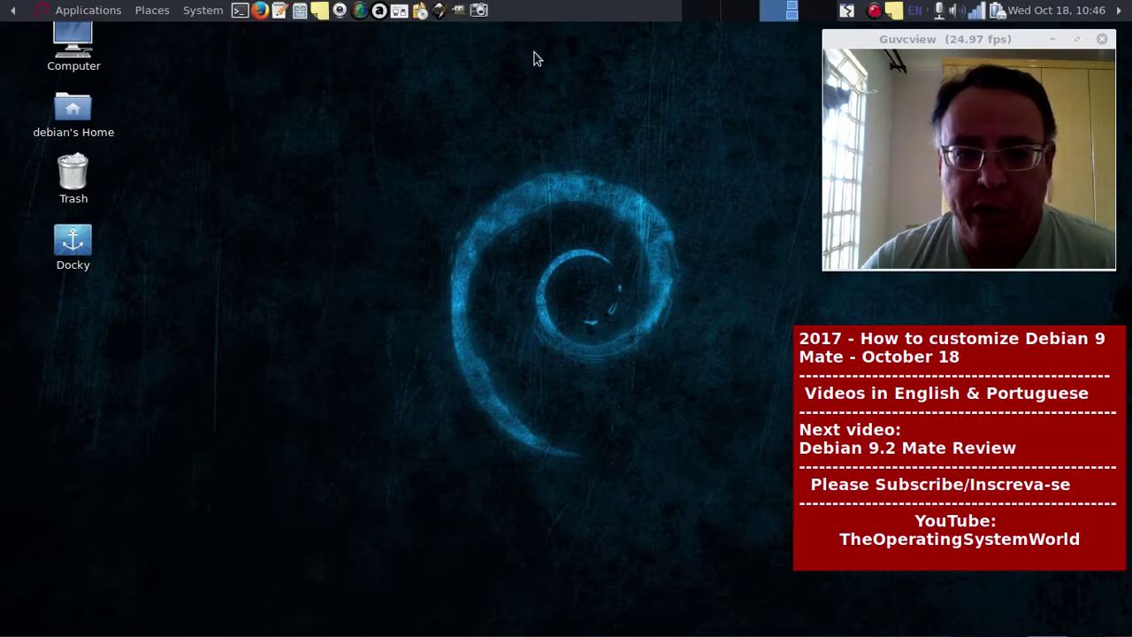
- Launch Docky from its desktop shortcut and collapse the lower desktop panel to make room for the dock
mouse_move(35, 628)
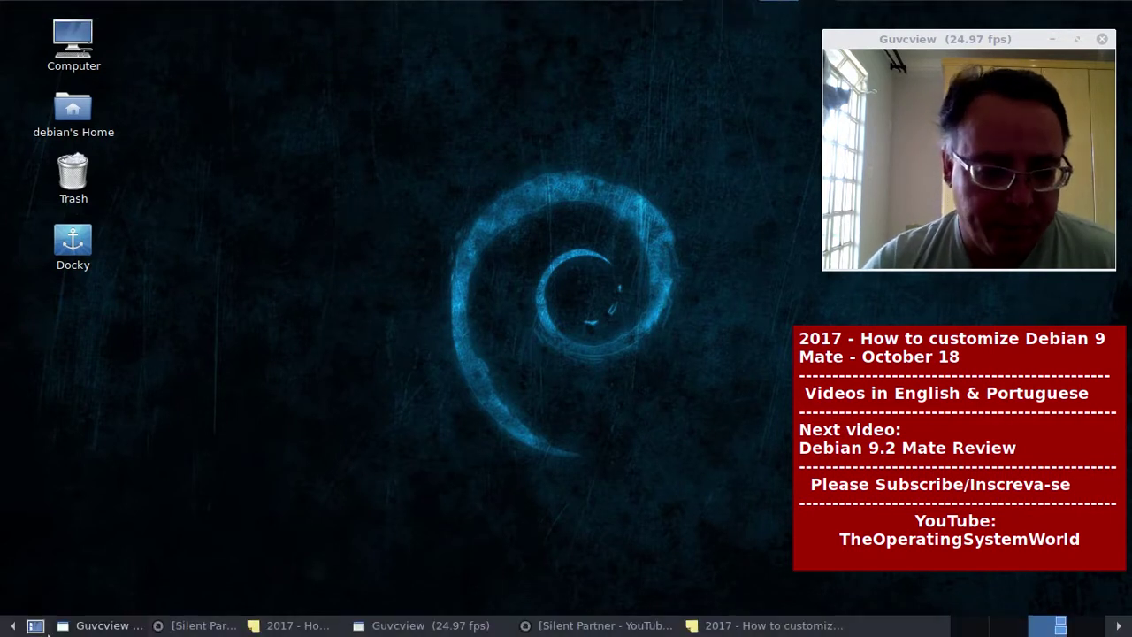
left_click(76, 250)
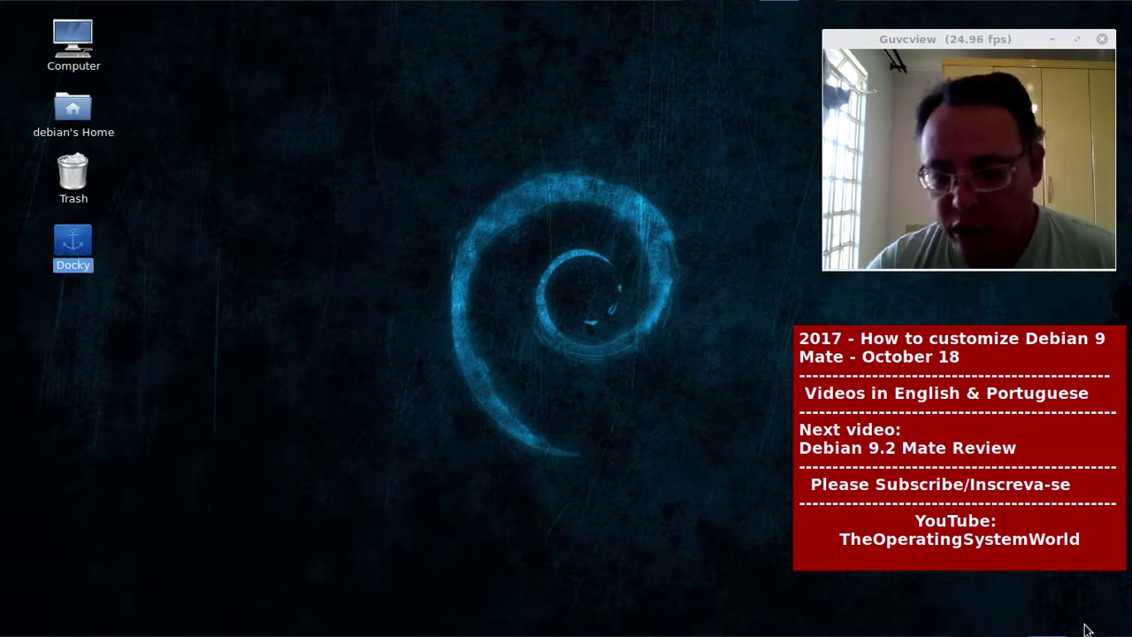
left_click(1121, 629)
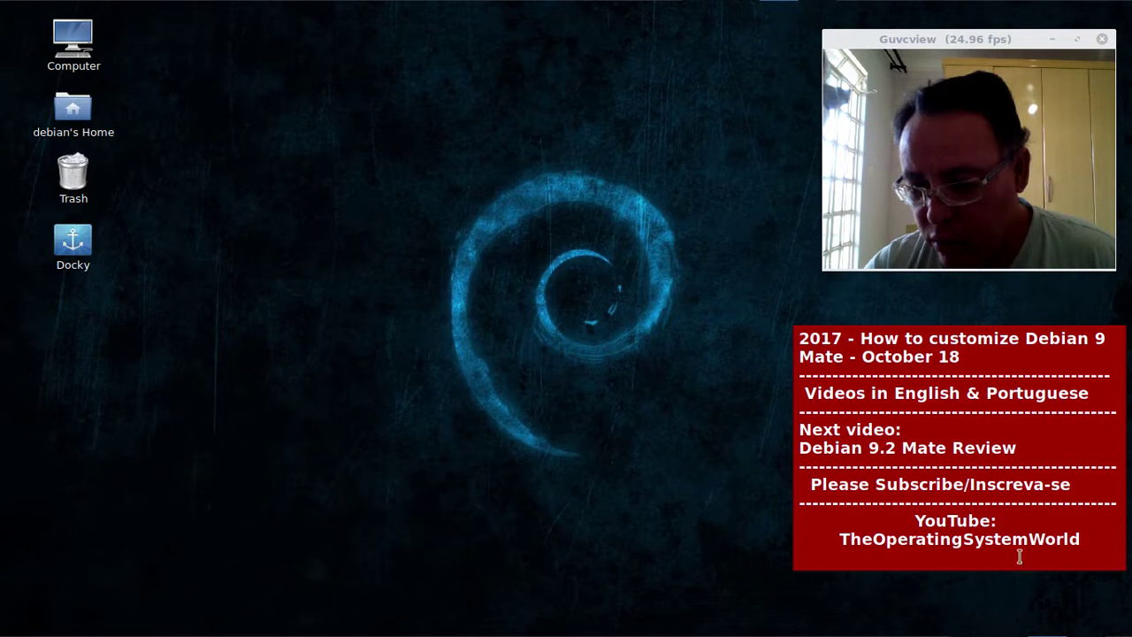
mouse_move(1114, 631)
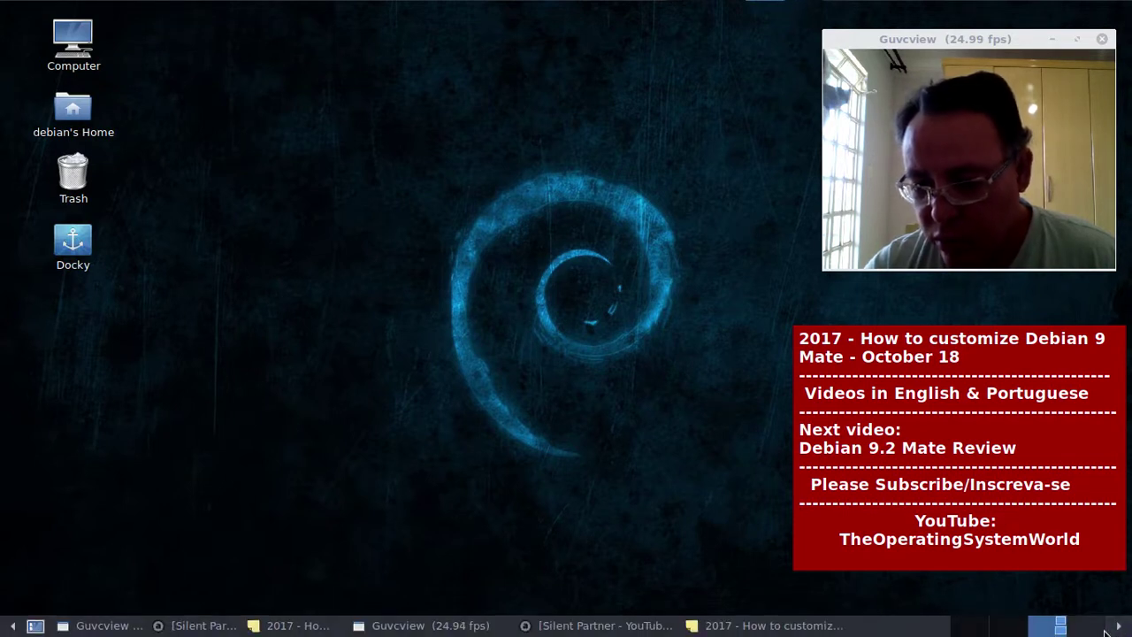
left_click(1116, 628)
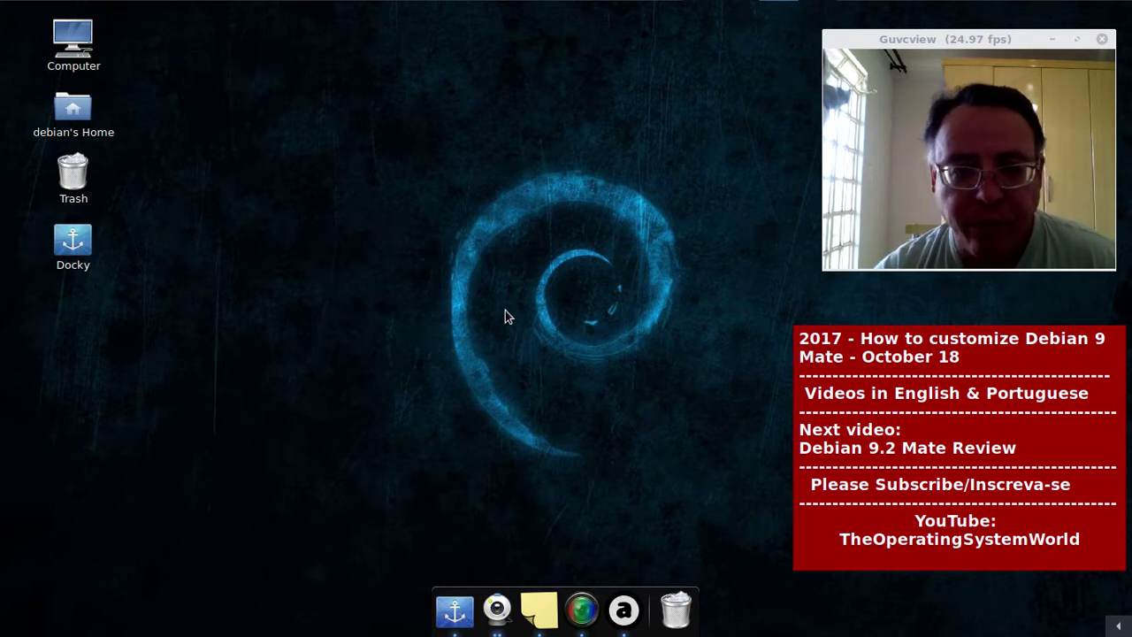
- Open Simple CompizConfig Settings Manager from the Control Center and close the Control Center
mouse_move(252, 2)
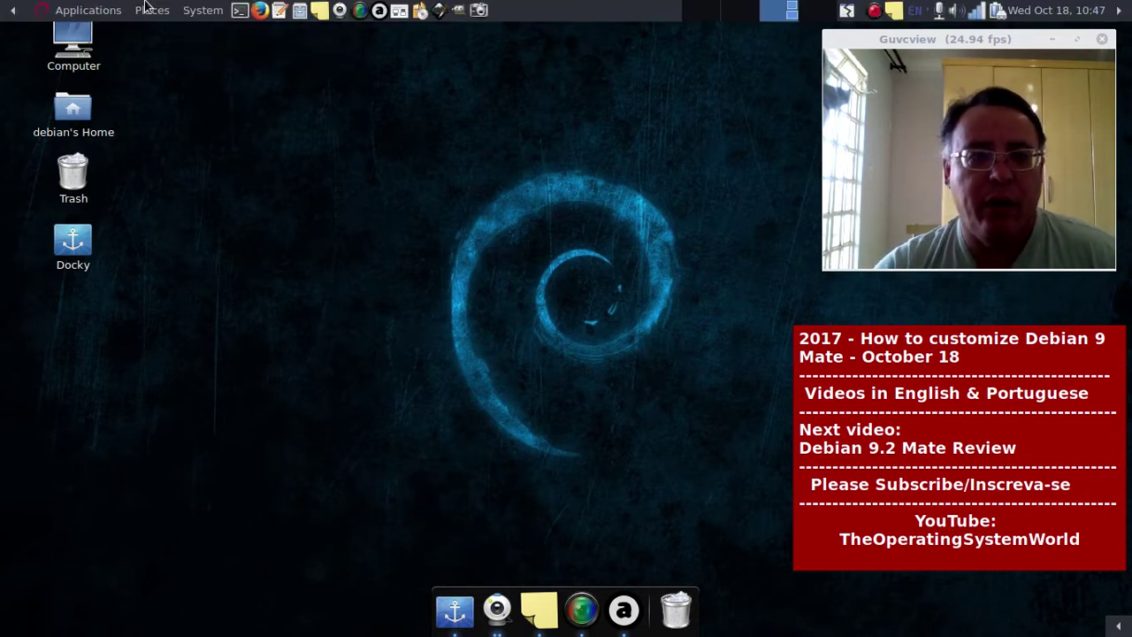
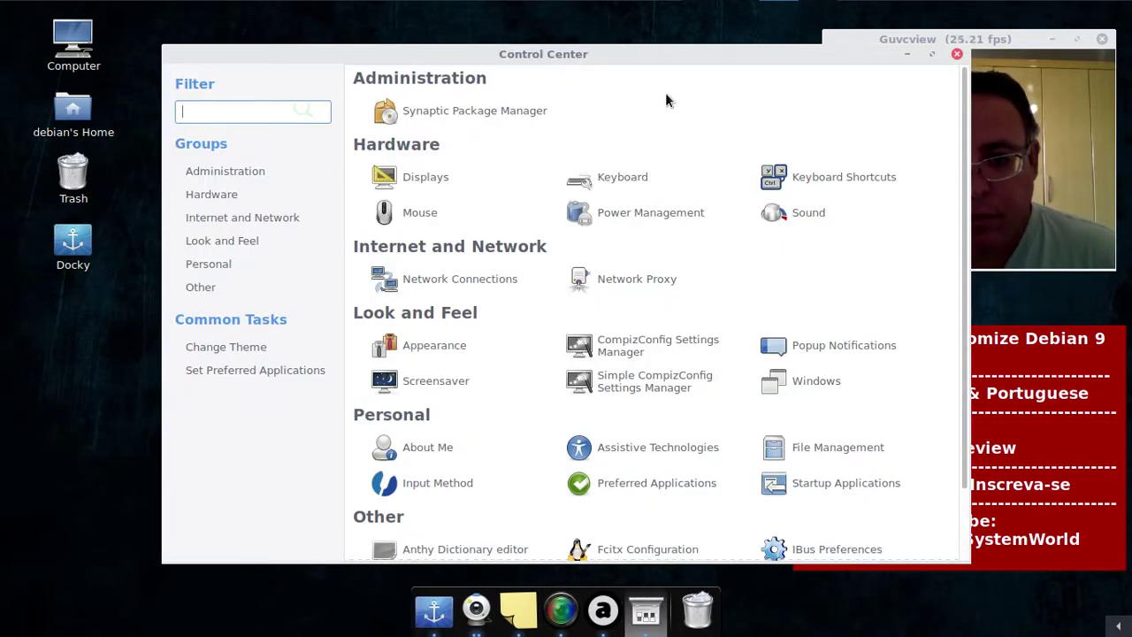
left_click(634, 379)
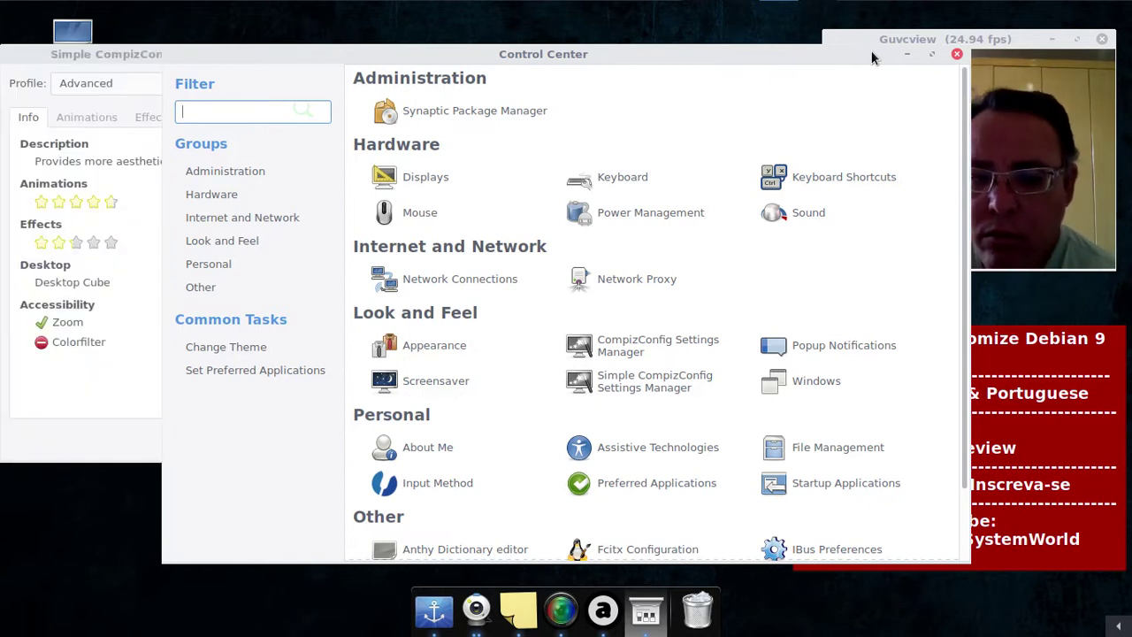
left_click(957, 55)
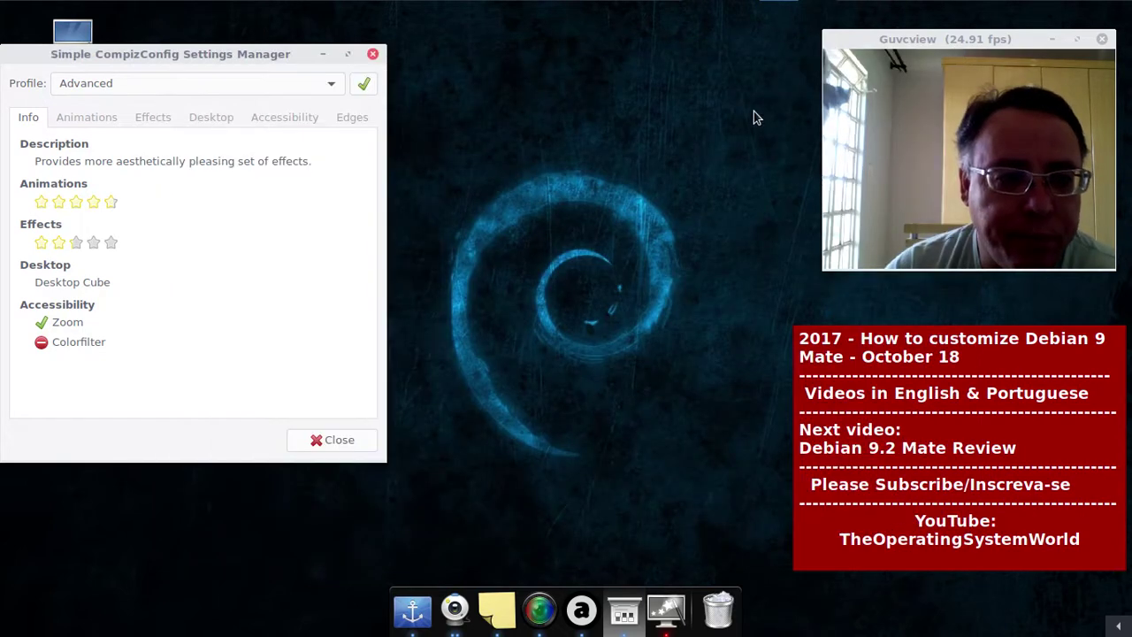
- Bring the Animations settings into view and switch Enable animations off and back on
left_click(72, 119)
left_click_drag(137, 55, 392, 50)
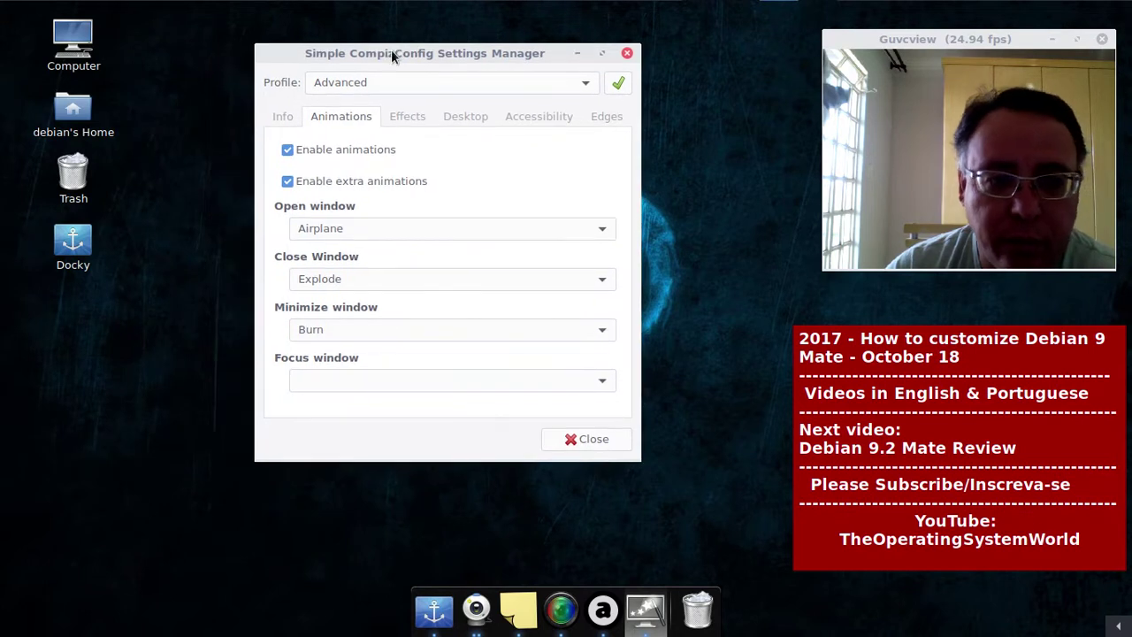
left_click(640, 292)
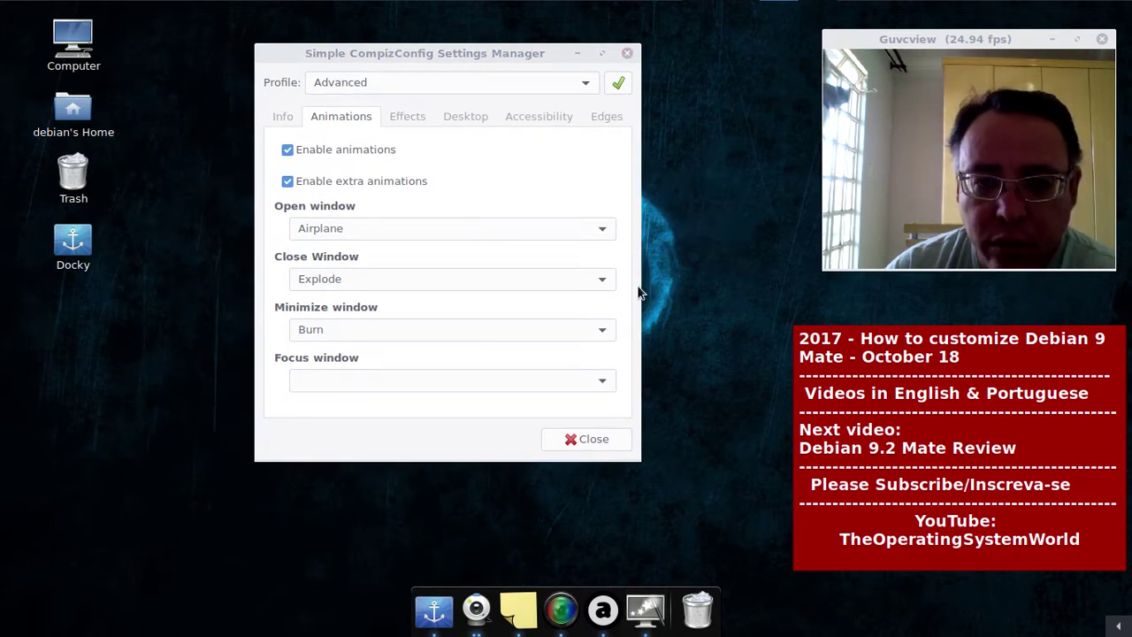
left_click(288, 150)
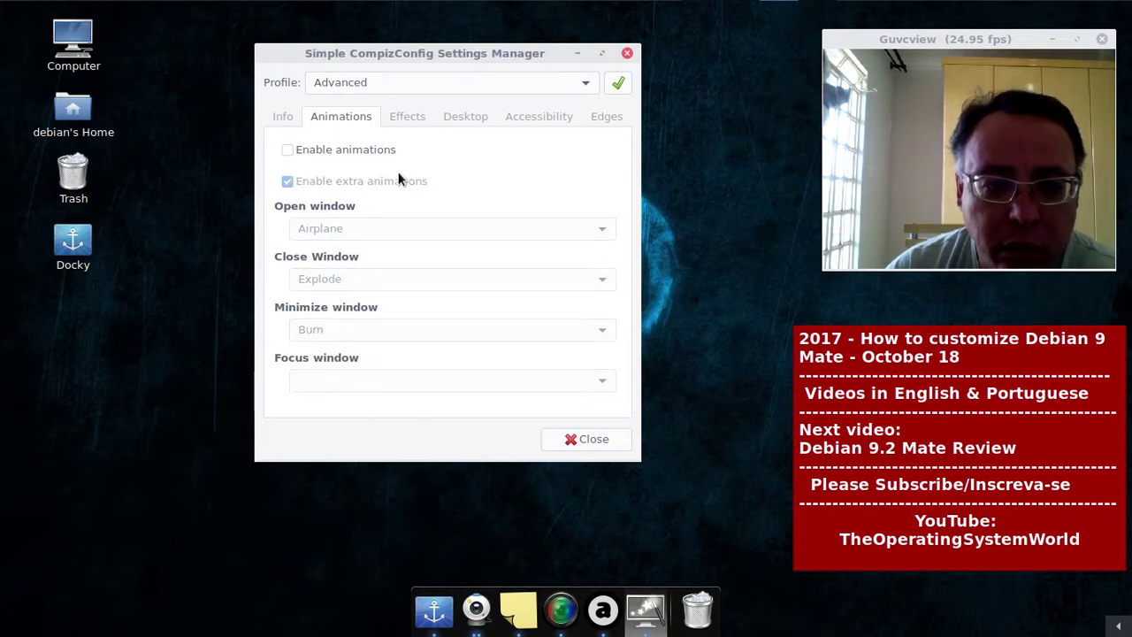
left_click(319, 156)
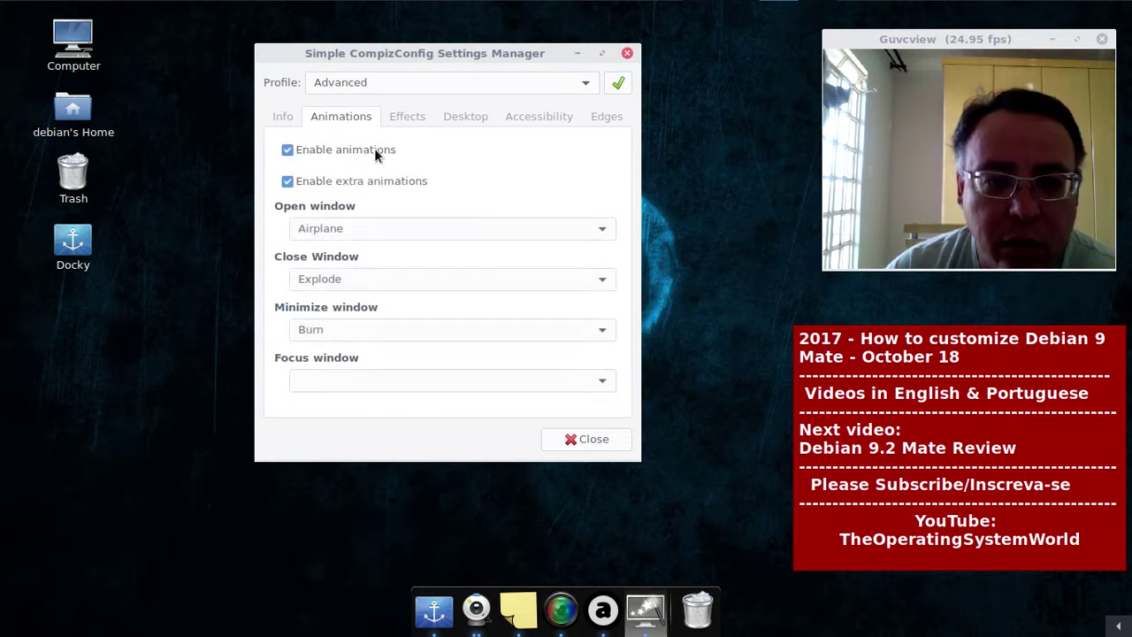
- Minimize the Simple CompizConfig Settings Manager window and restore it from the dock
mouse_move(427, 60)
left_mouse_down()
mouse_move(526, 119)
mouse_move(415, 103)
mouse_move(419, 81)
left_mouse_up()
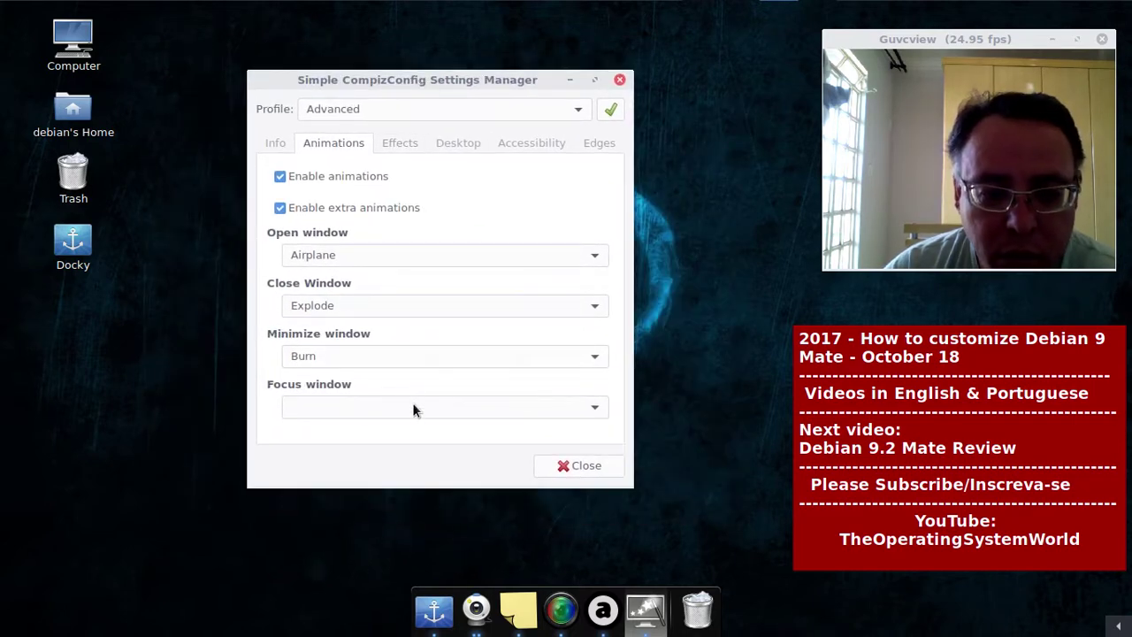
left_click(570, 80)
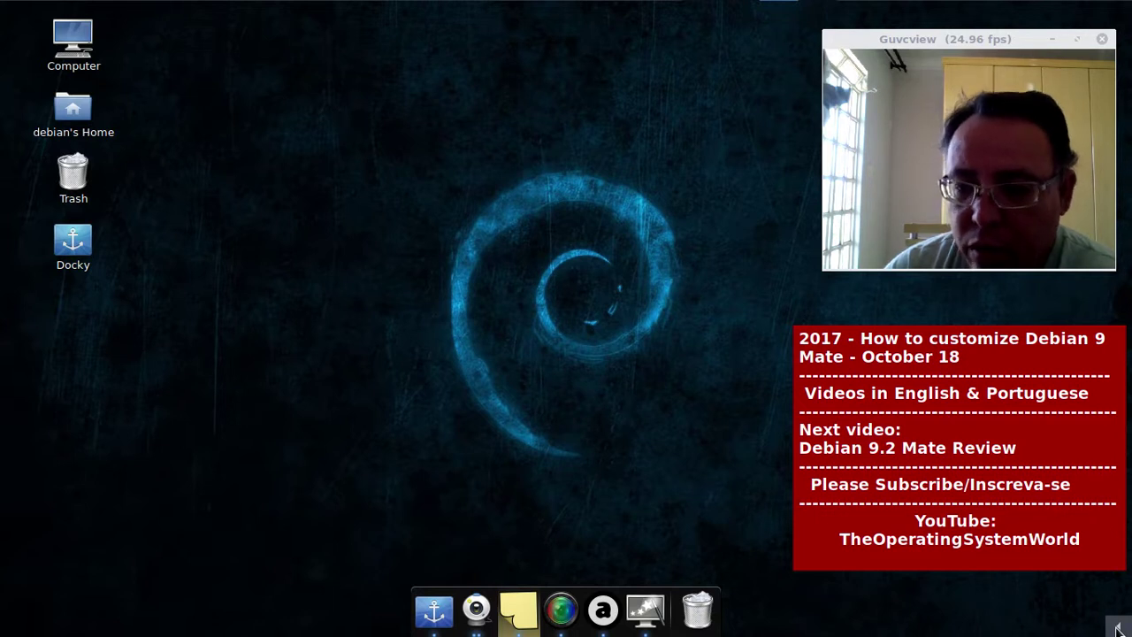
mouse_move(1118, 628)
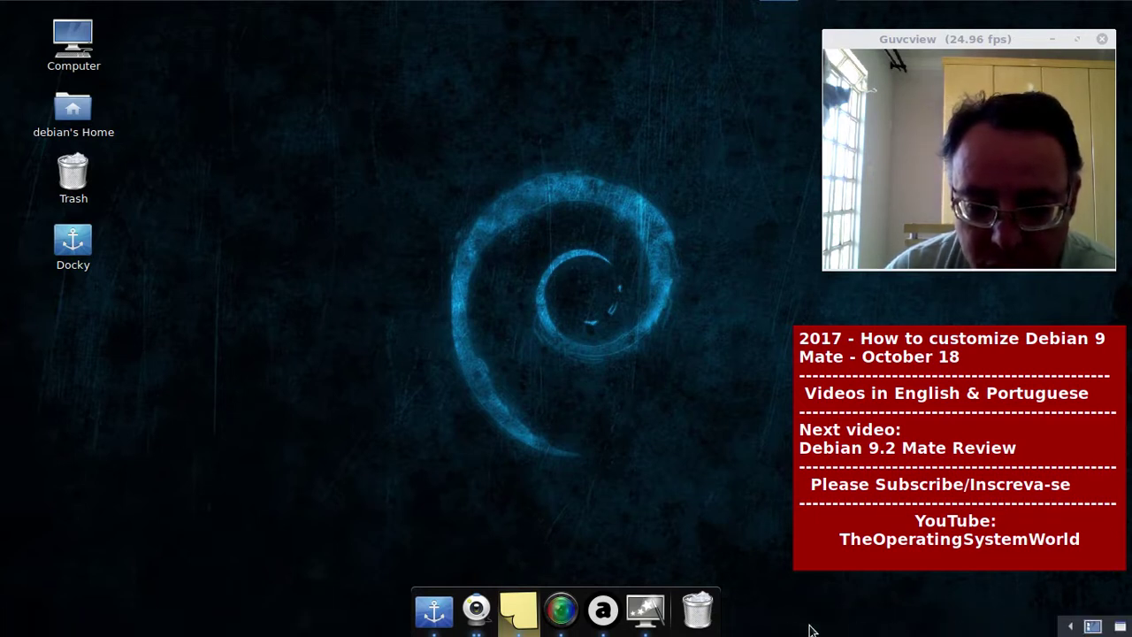
left_click(645, 610)
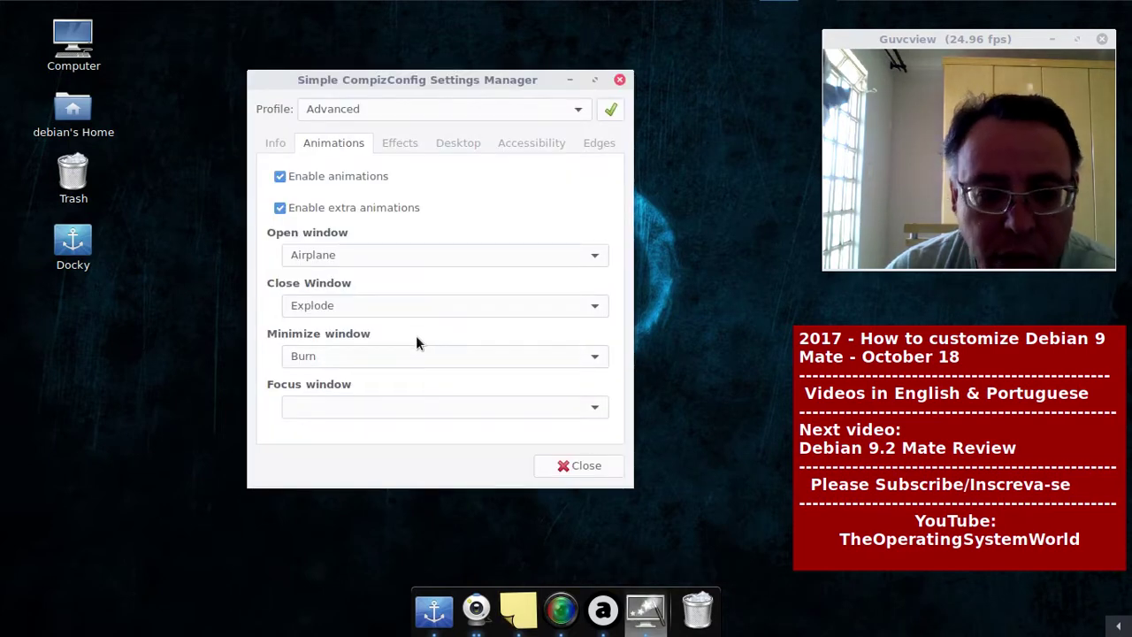
- Review the Effects, Desktop, Accessibility, Edges and Info settings of the Advanced profile, keeping Desktop Cube as the appearance
left_click(398, 144)
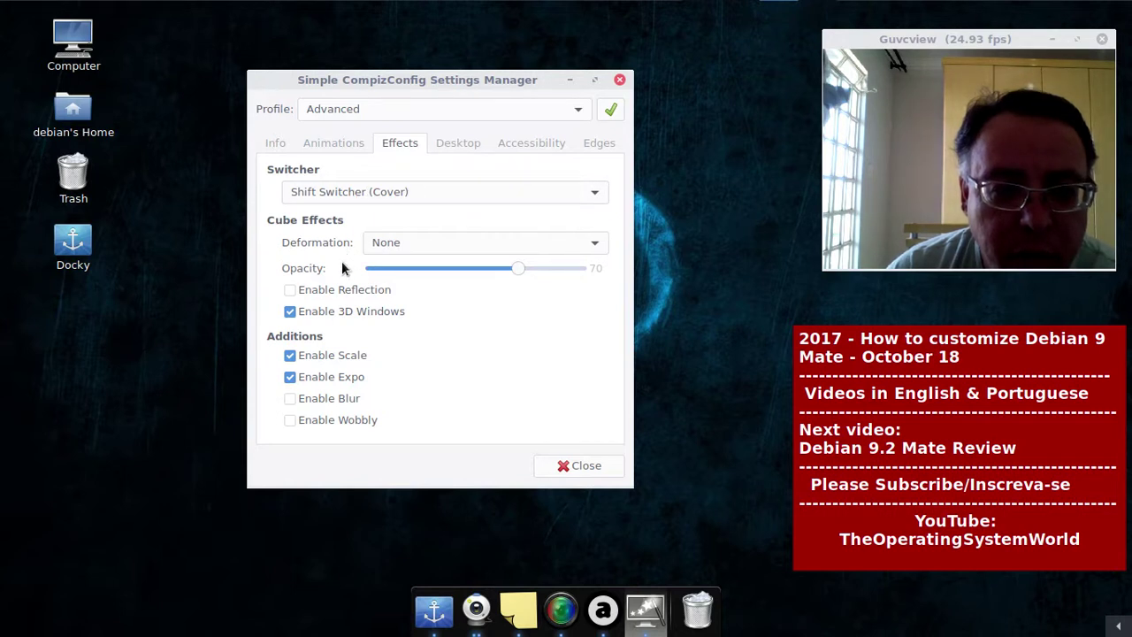
left_click(459, 146)
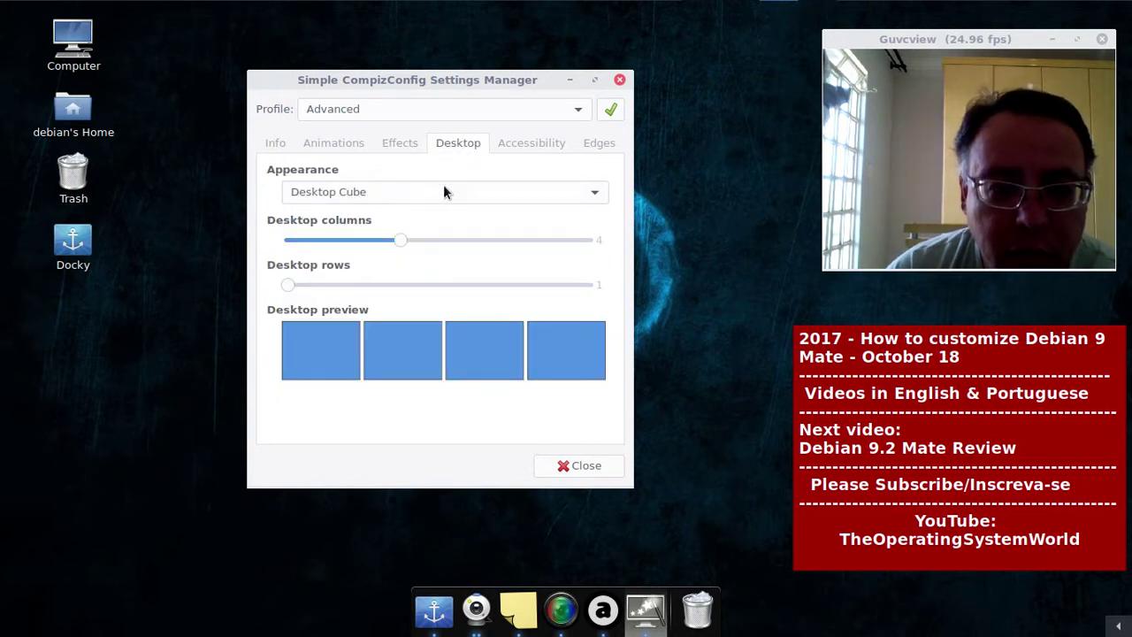
left_click(597, 195)
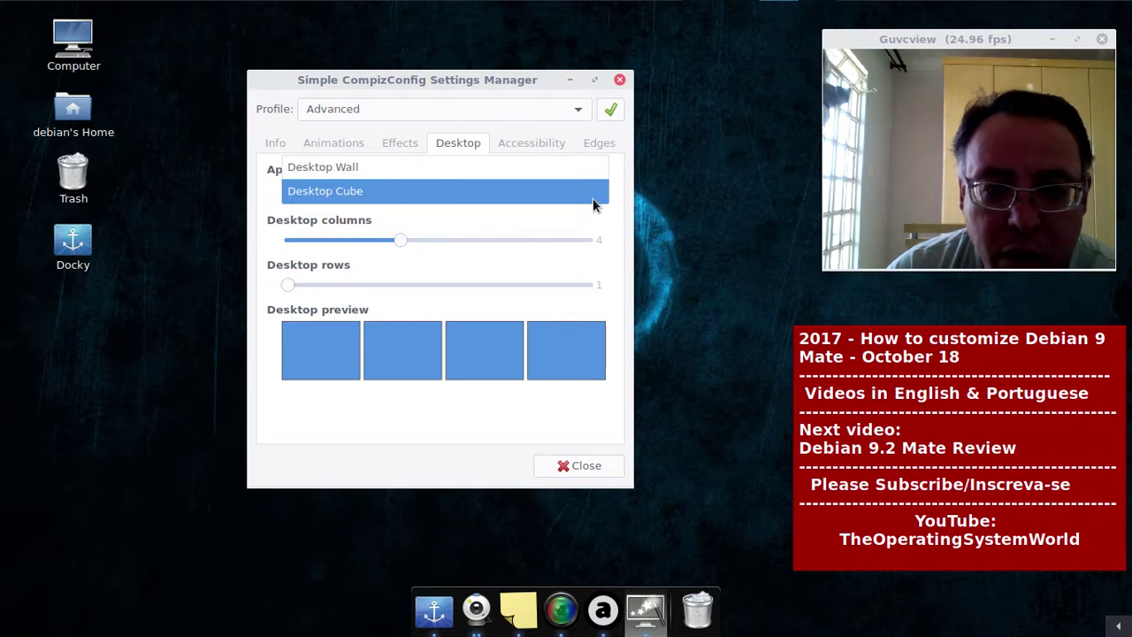
left_click(594, 198)
left_click(530, 140)
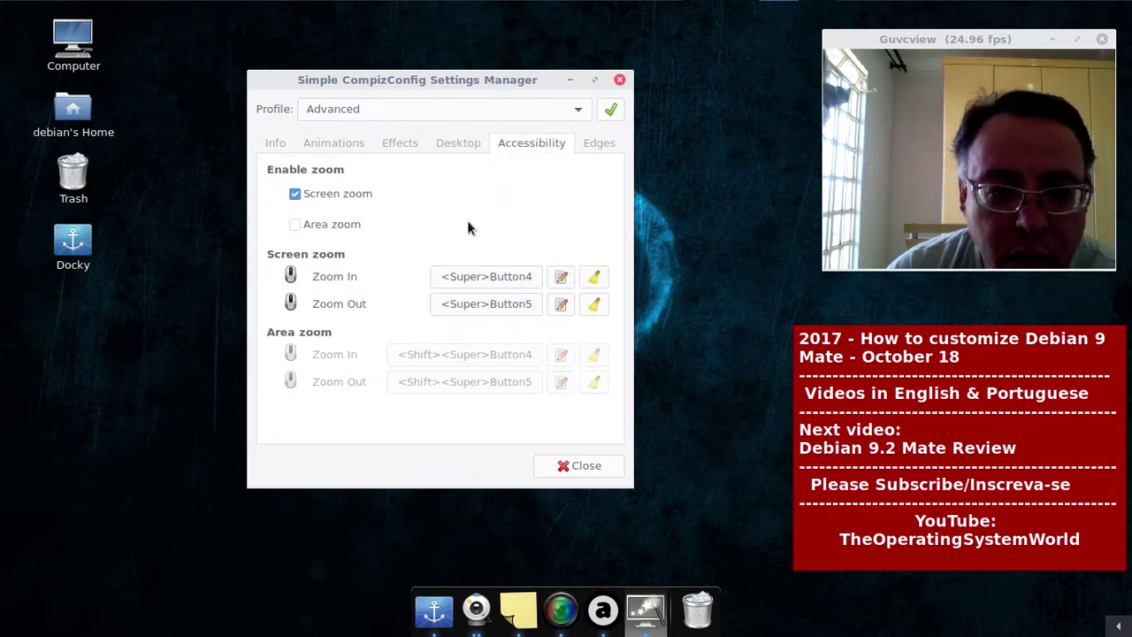
left_click(600, 141)
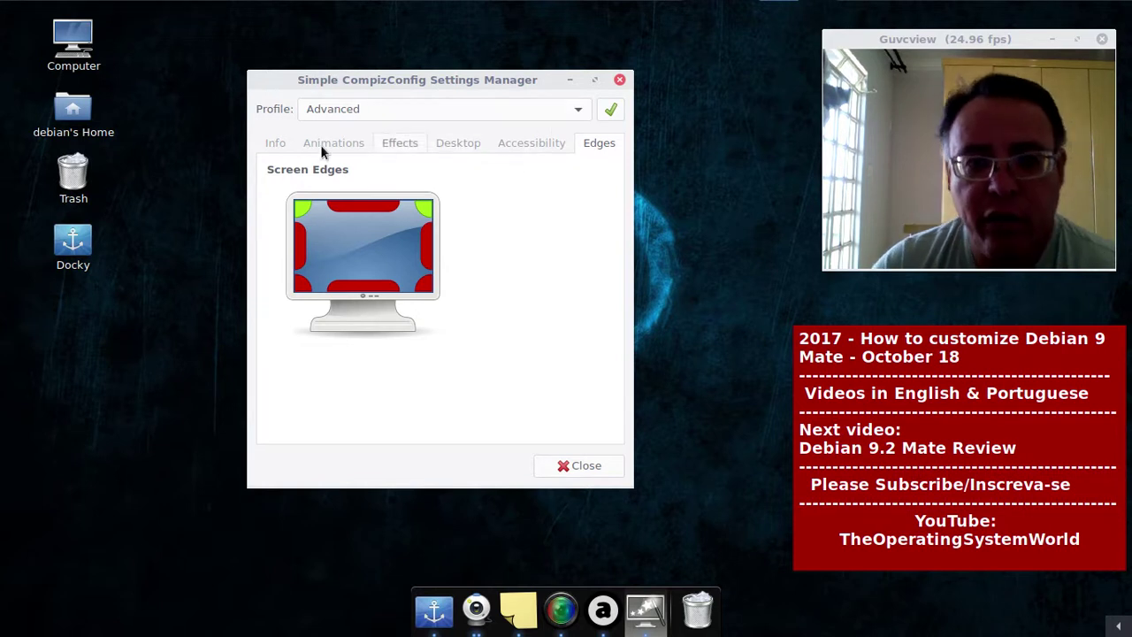
left_click(279, 142)
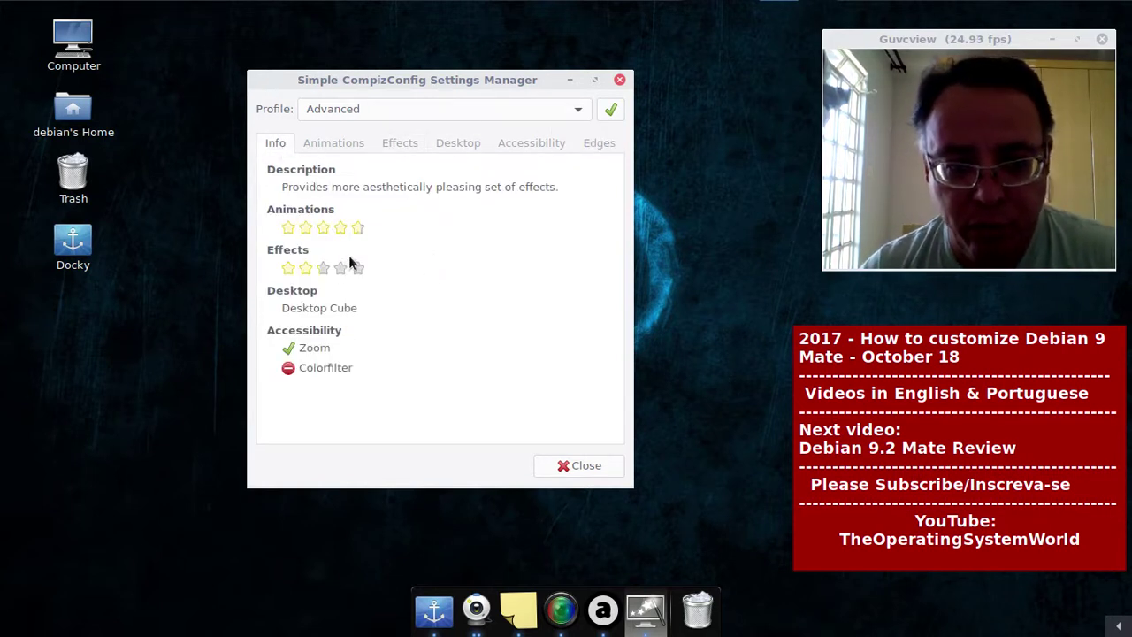
- Select the Medium profile for Compiz and apply it
left_click(588, 106)
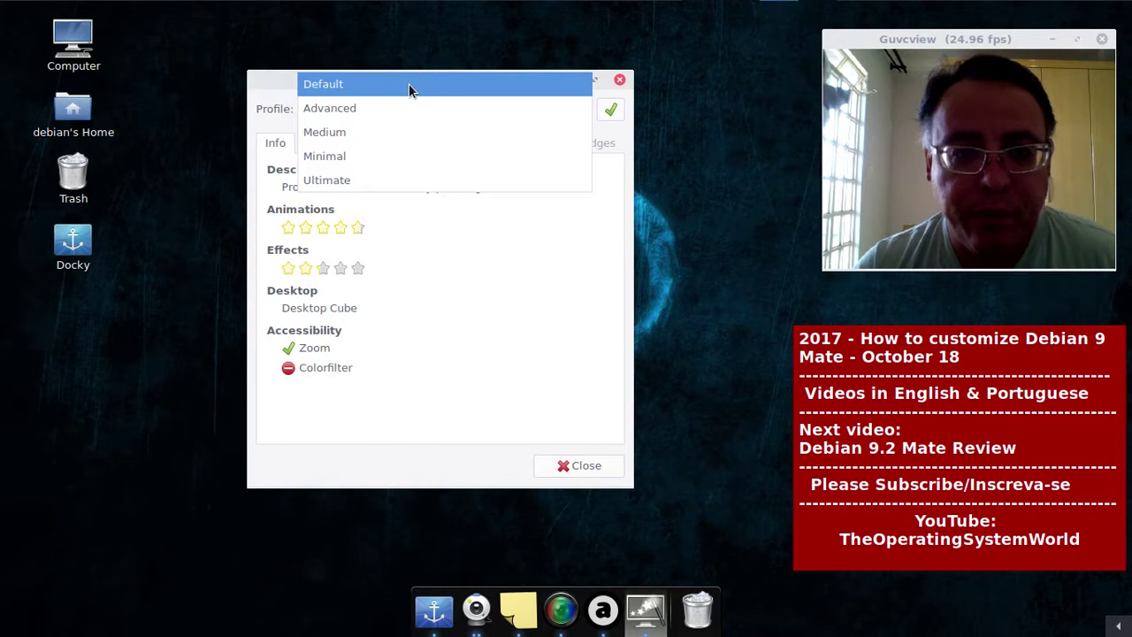
left_click(397, 132)
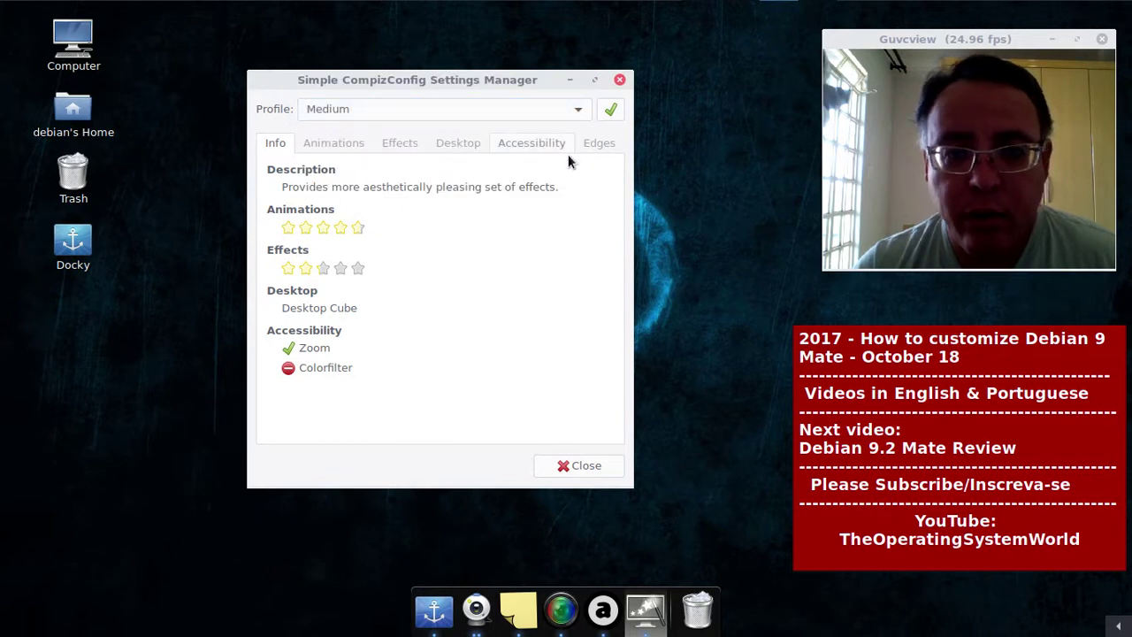
left_click(612, 111)
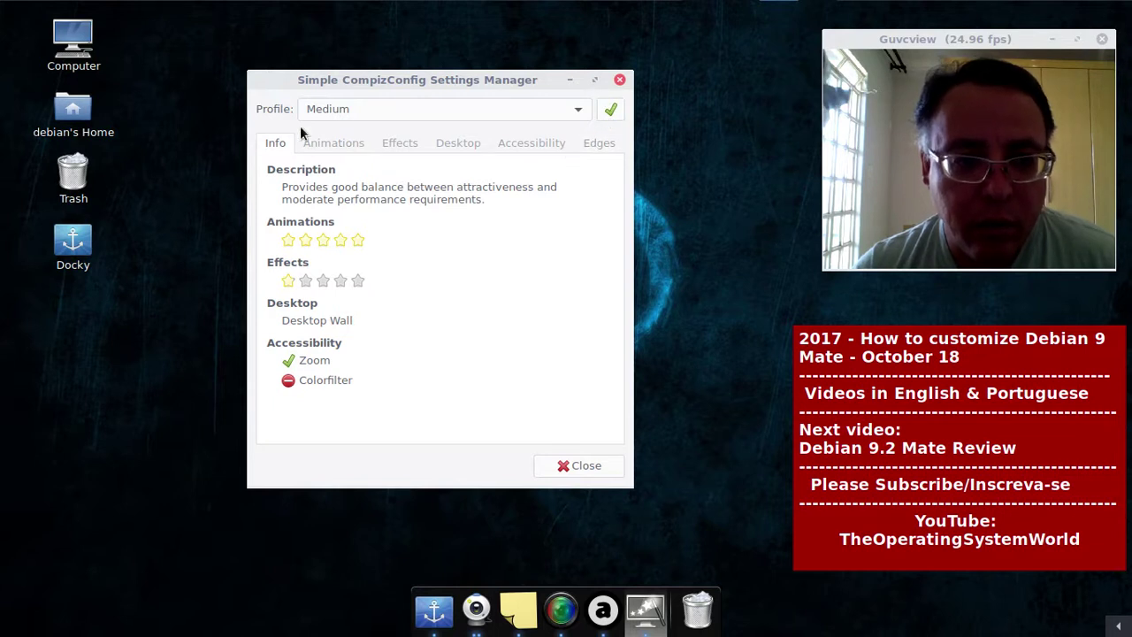
- Try disabling animations, reapply the Medium profile over that change, and close the settings manager
left_click(333, 146)
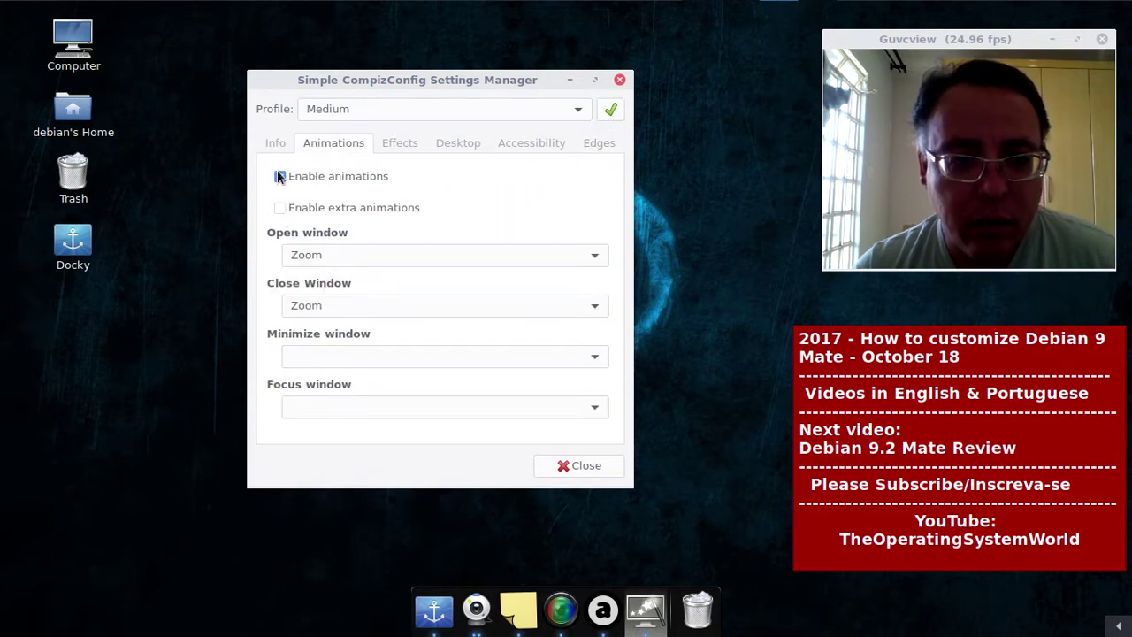
left_click(360, 182)
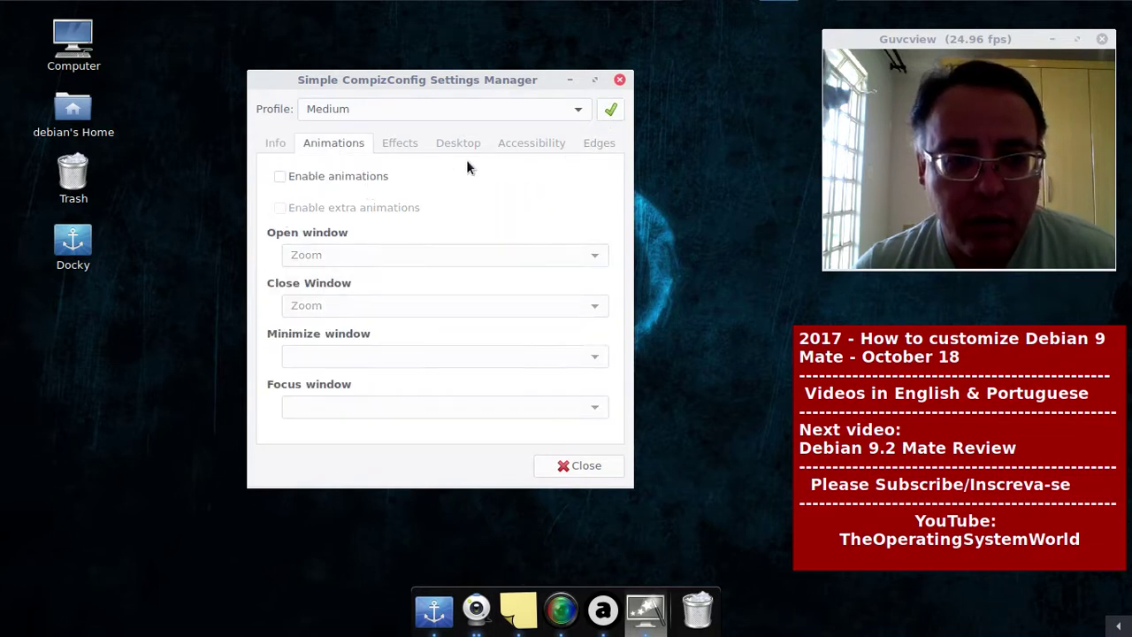
left_click(612, 111)
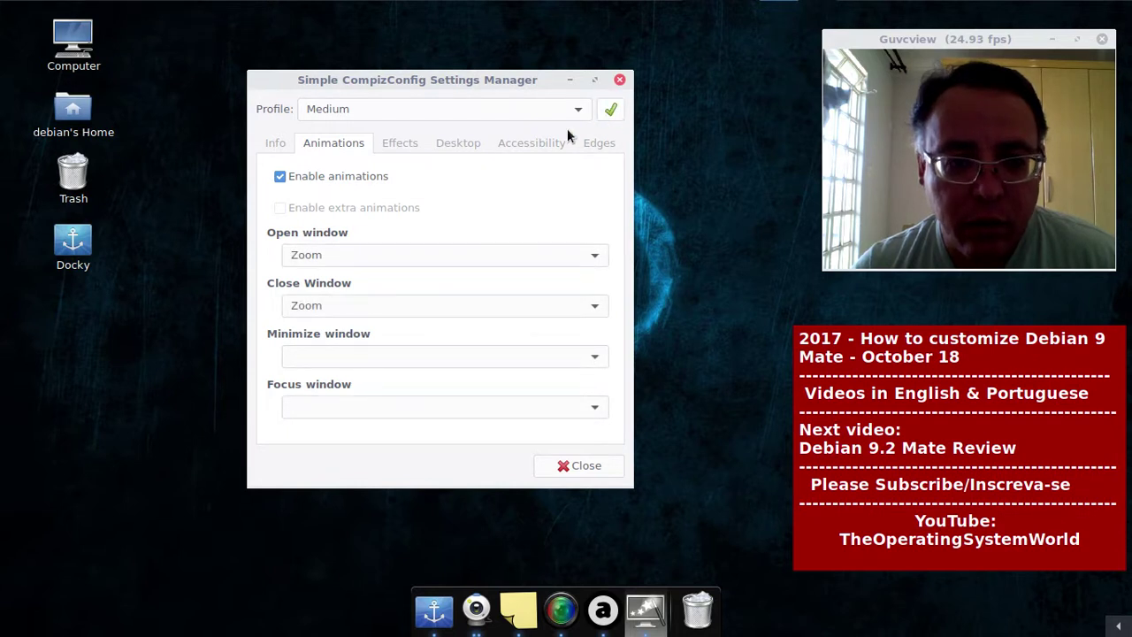
left_click(581, 468)
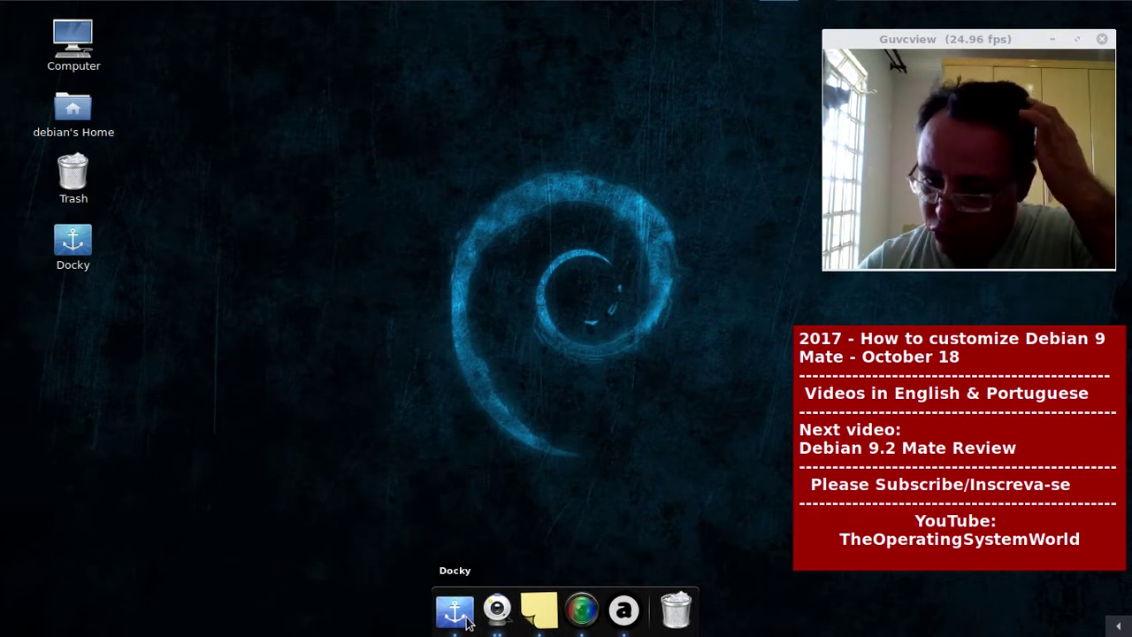
- Close all Guvcview windows and quit the Docky dock
right_click(516, 621)
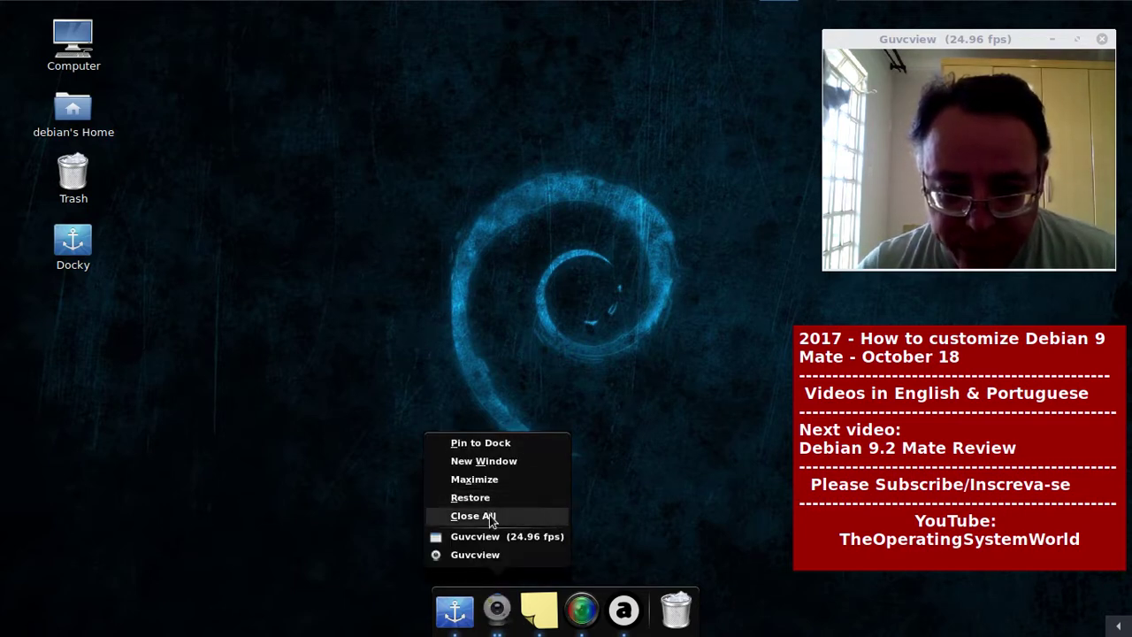
key("Escape")
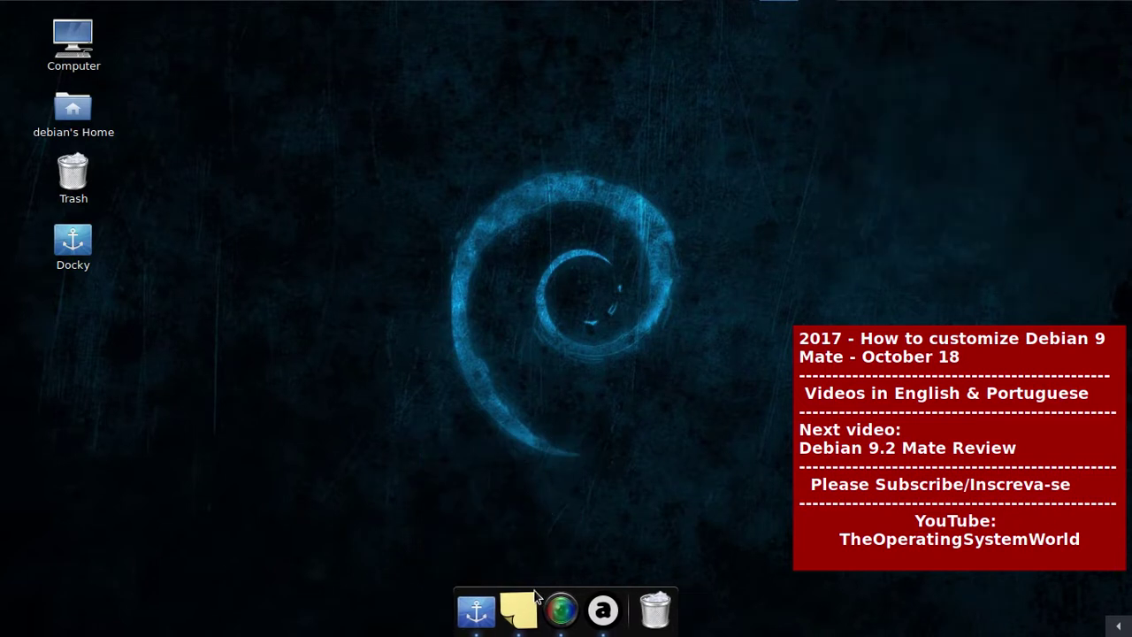
right_click(543, 610)
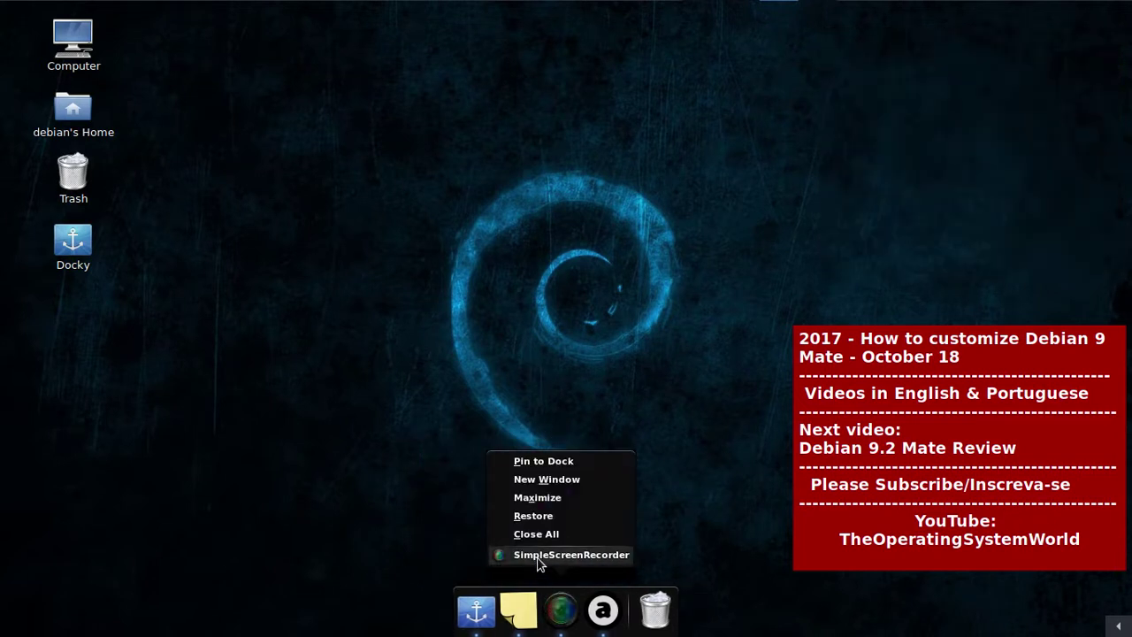
left_click(416, 528)
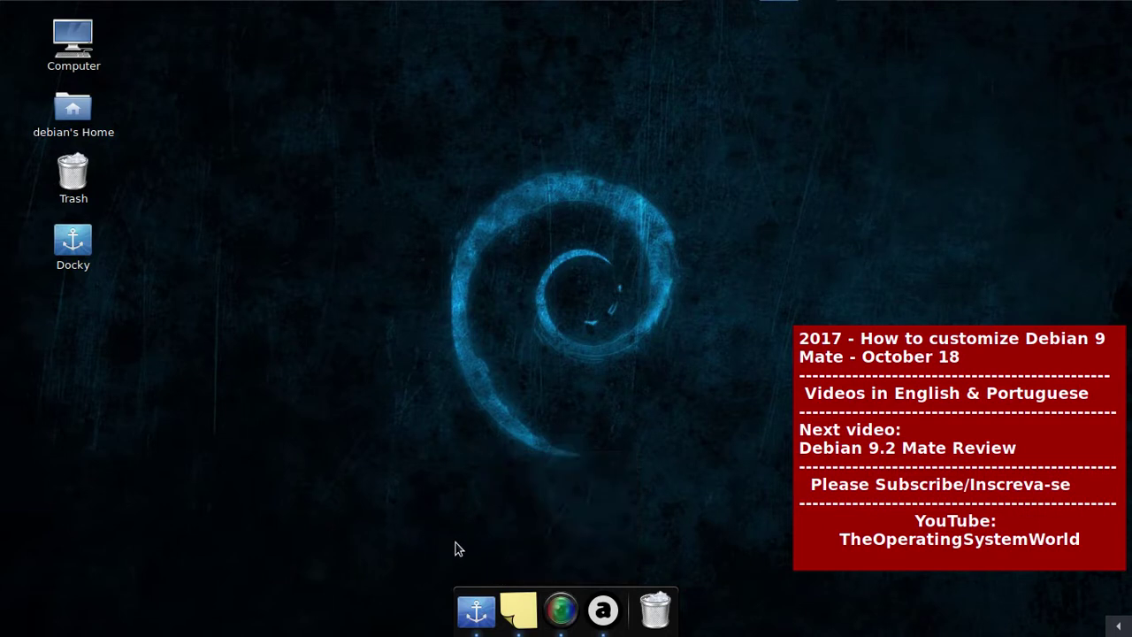
right_click(478, 616)
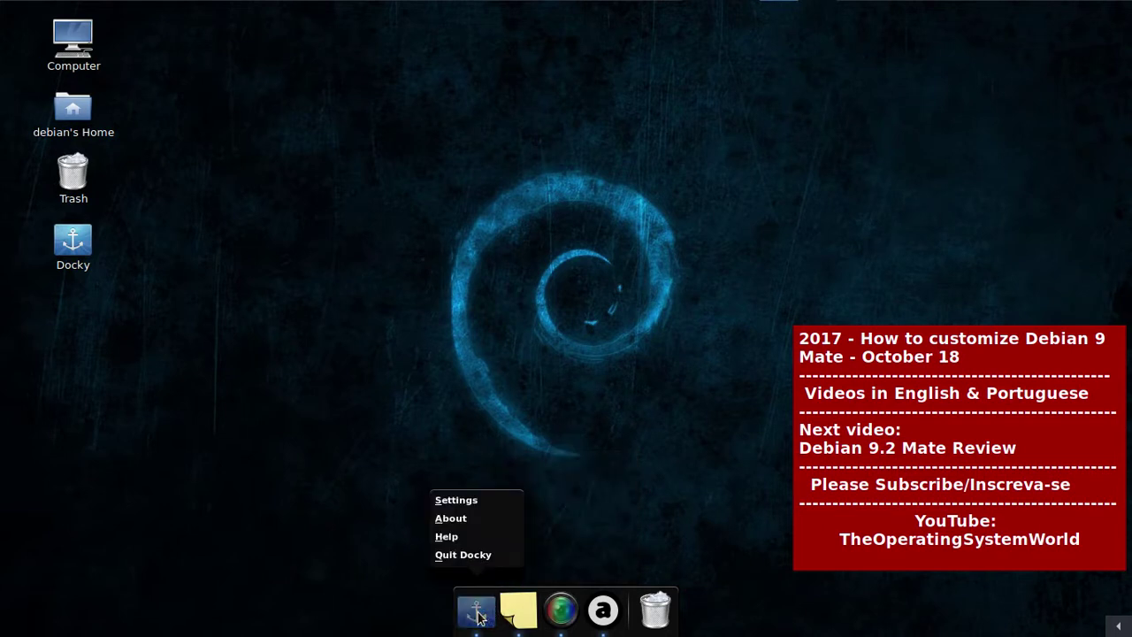
left_click(469, 554)
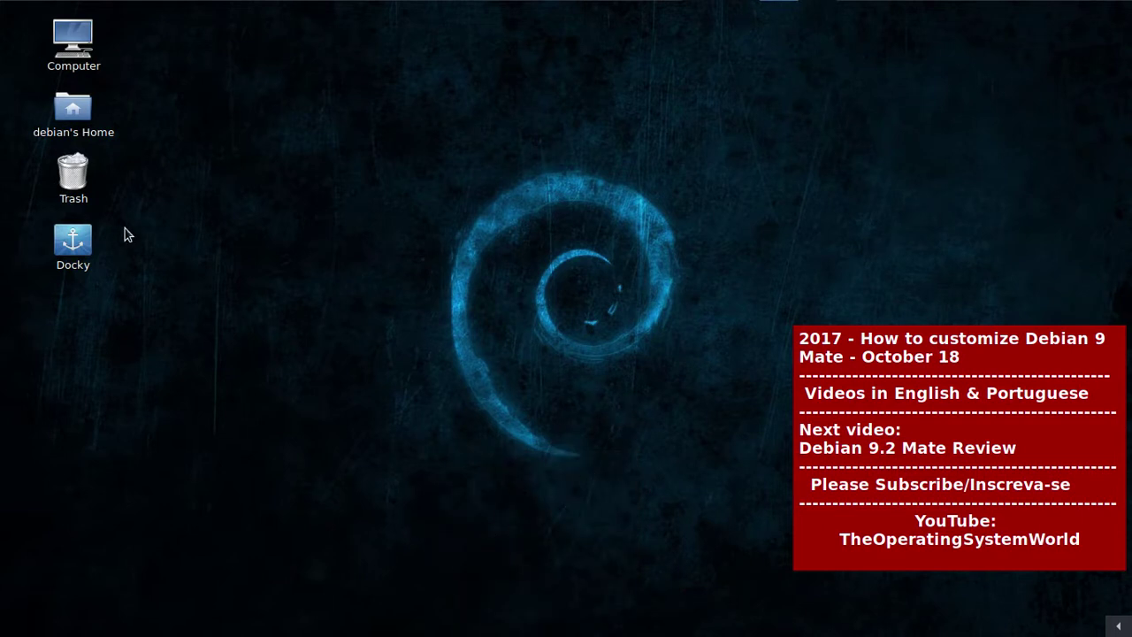
- Expand the collapsed bottom panel and change the top panel's orientation to Left
left_click(1118, 626)
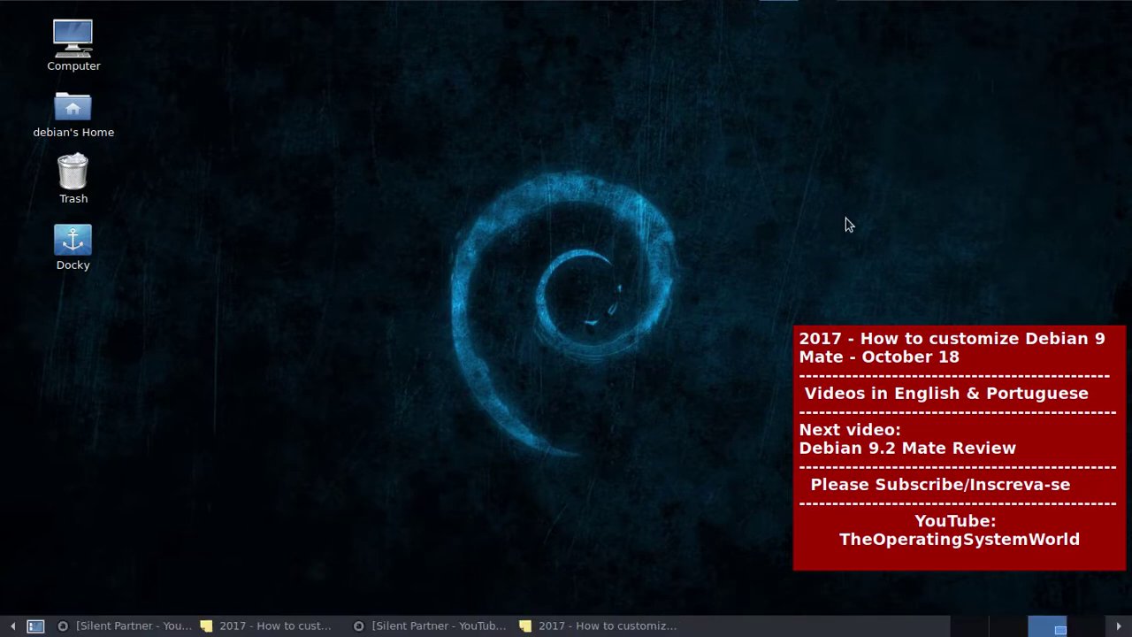
mouse_move(1064, 5)
right_click(631, 14)
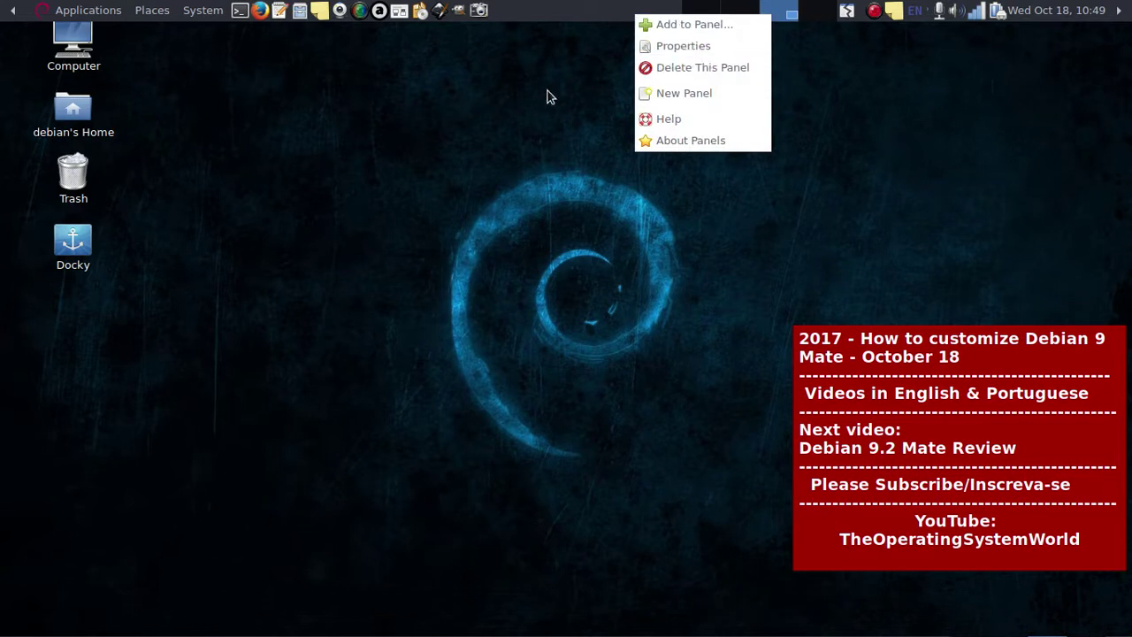
left_click(698, 46)
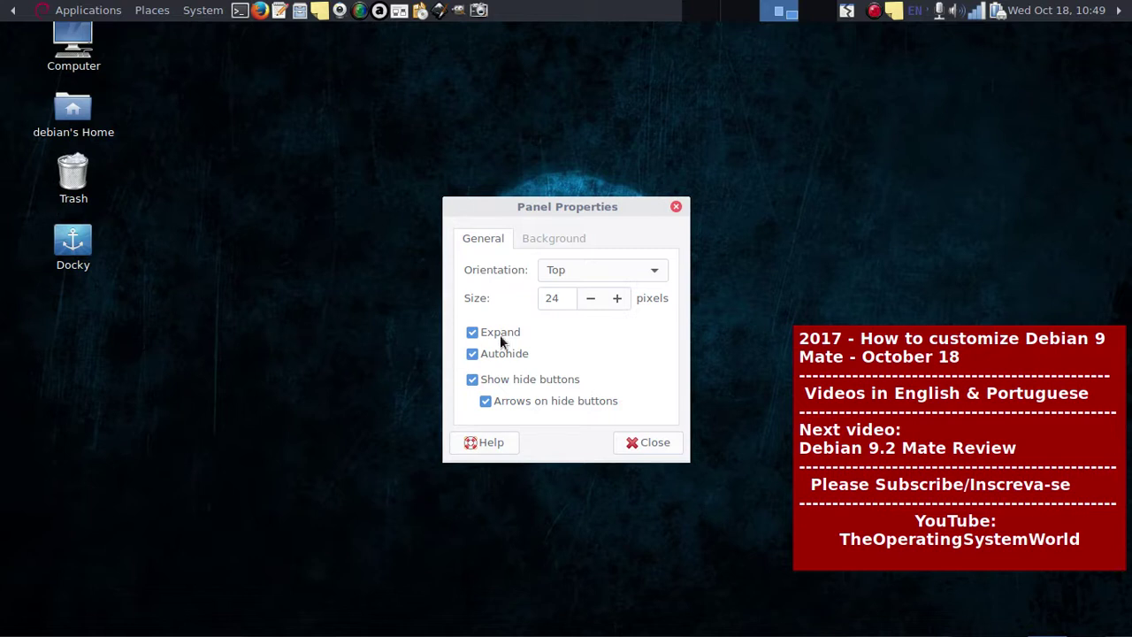
left_click(665, 273)
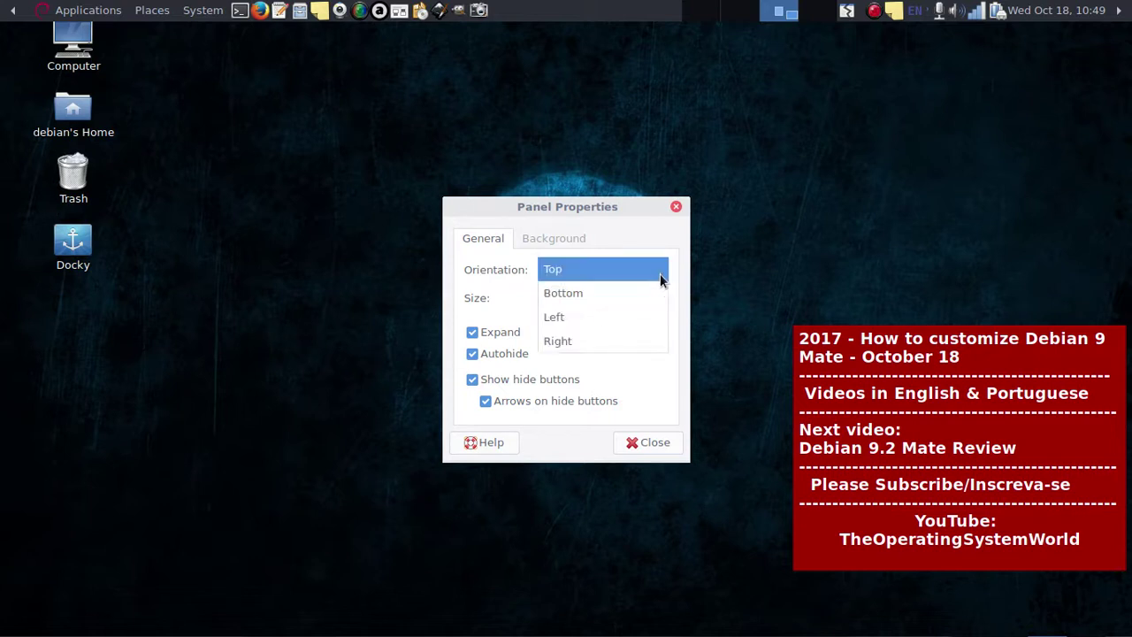
left_click(602, 317)
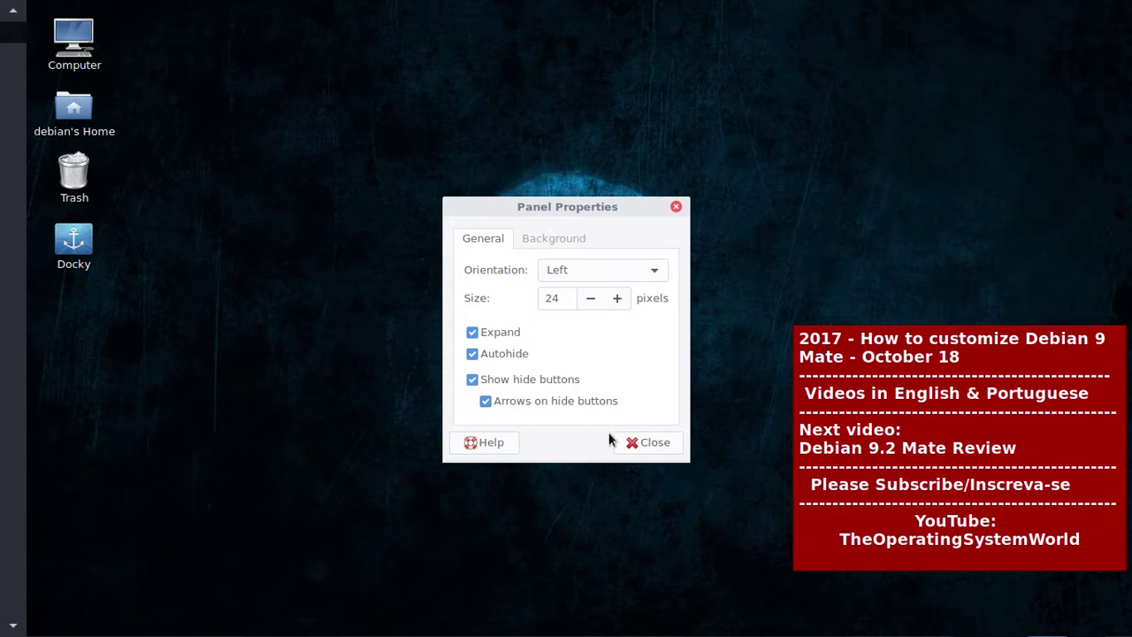
left_click(644, 442)
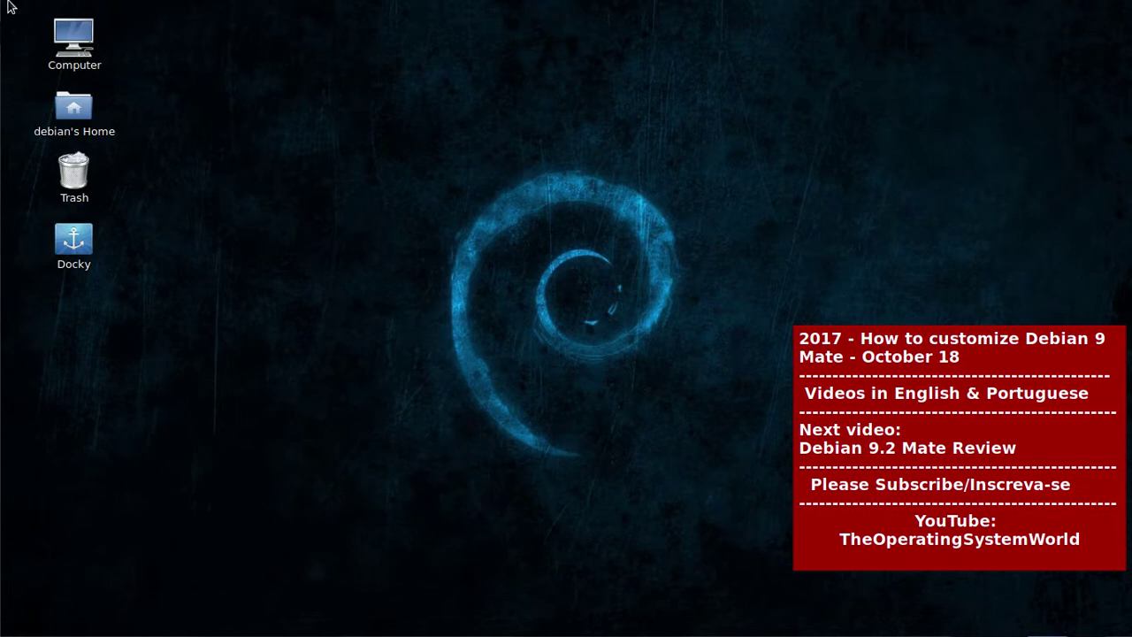
- Collapse the vertical panel with its hide arrow and expand it again
mouse_move(4, 31)
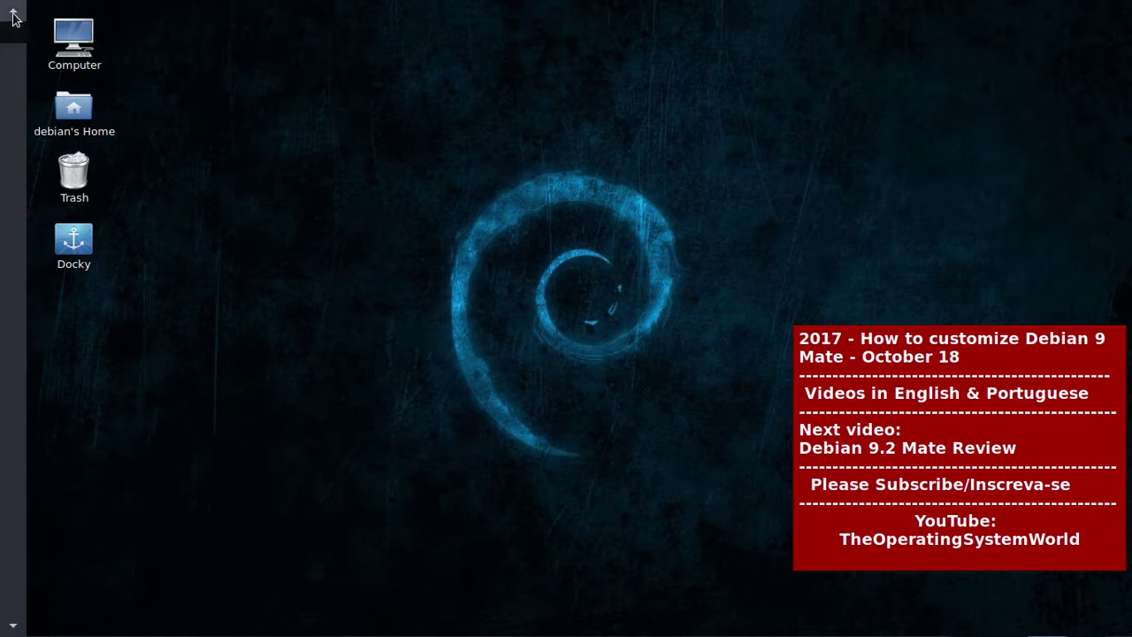
left_click(13, 12)
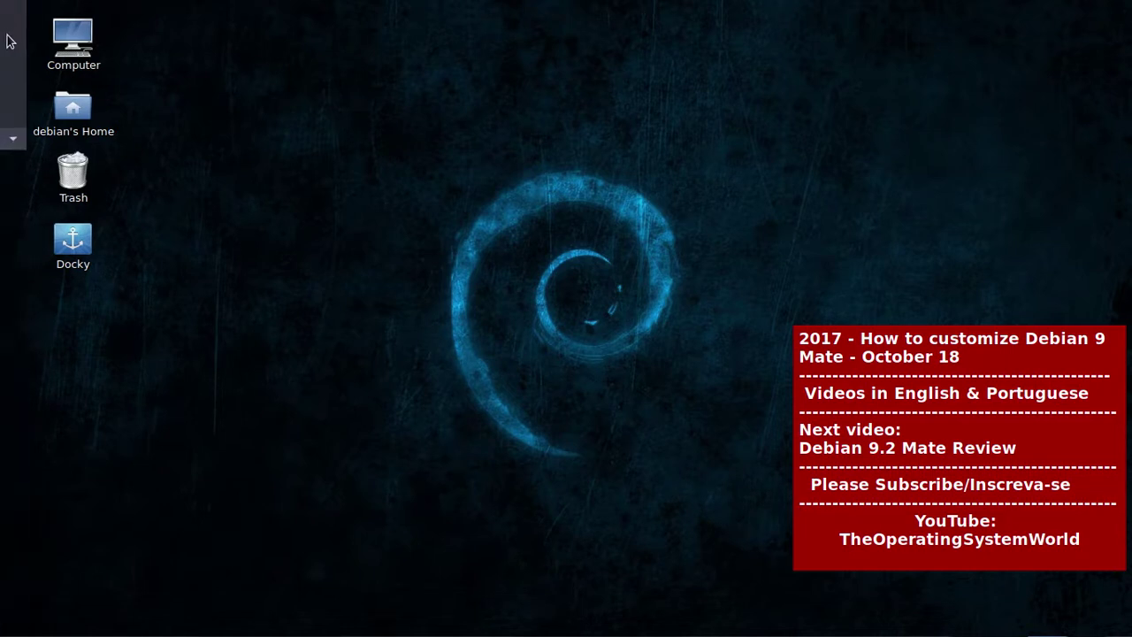
left_click(10, 13)
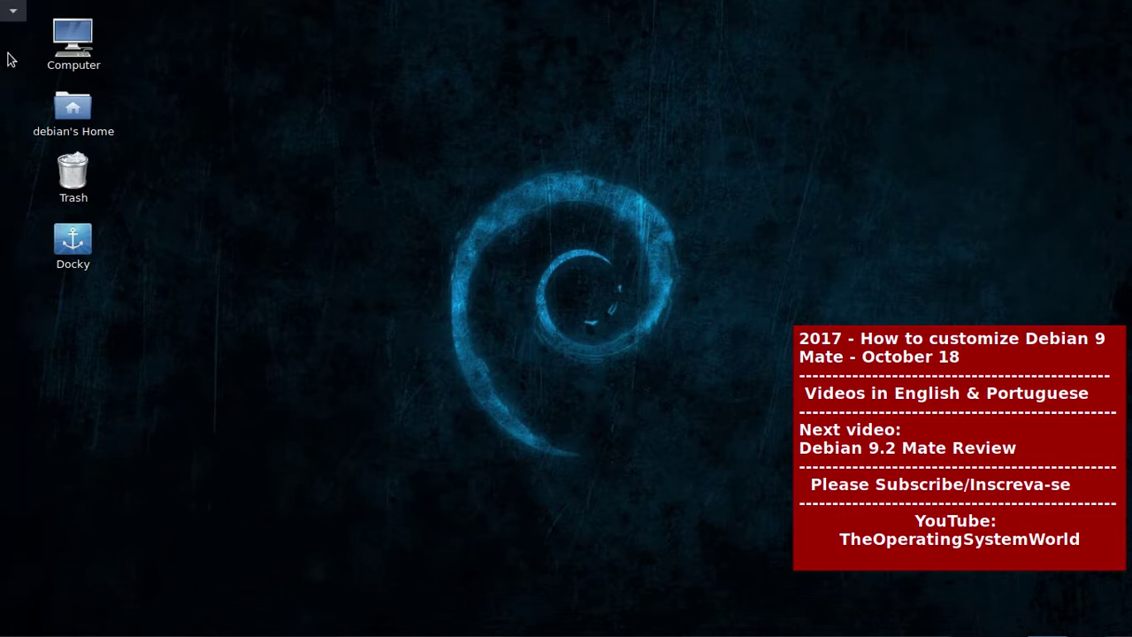
left_click(12, 10)
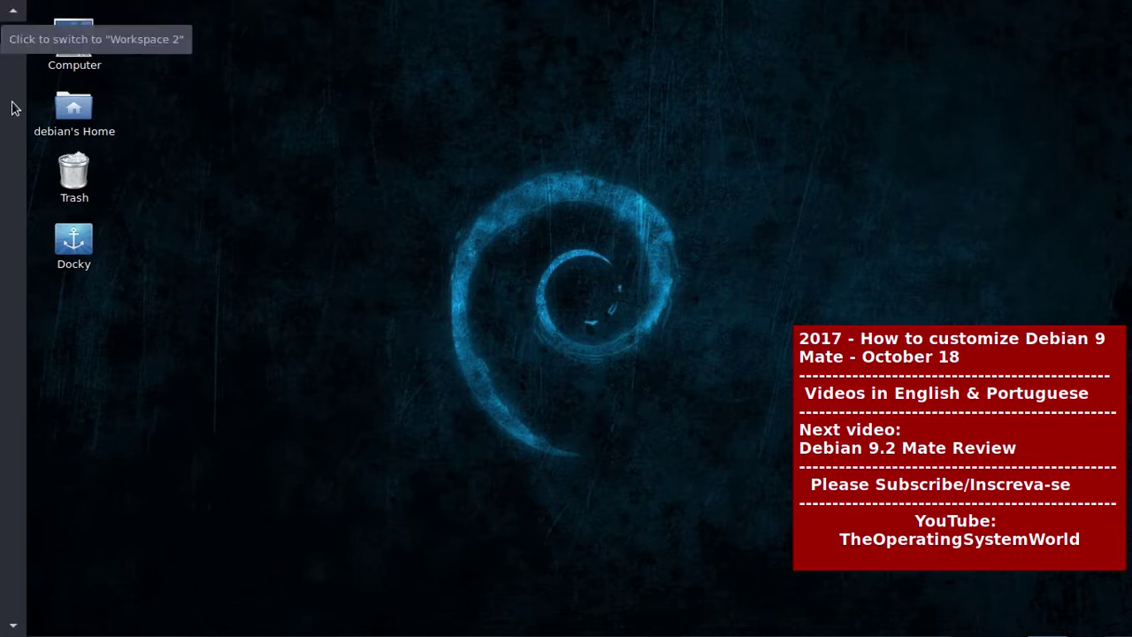
- Check the Workspace Switcher Preferences on the vertical panel and close them without changes
right_click(17, 90)
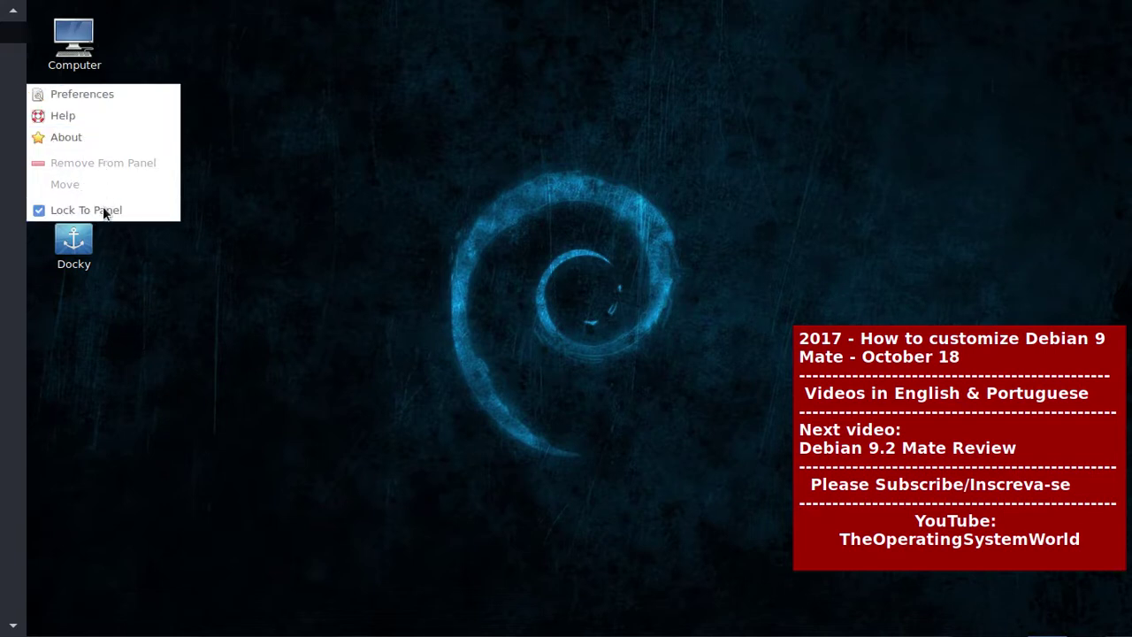
left_click(107, 92)
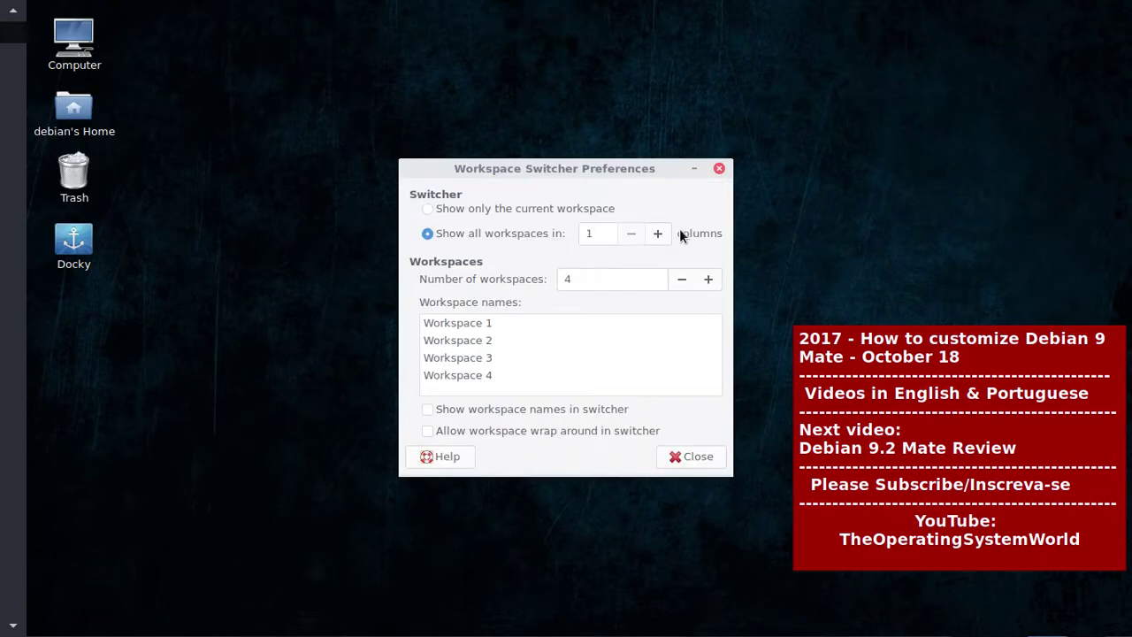
left_click(719, 168)
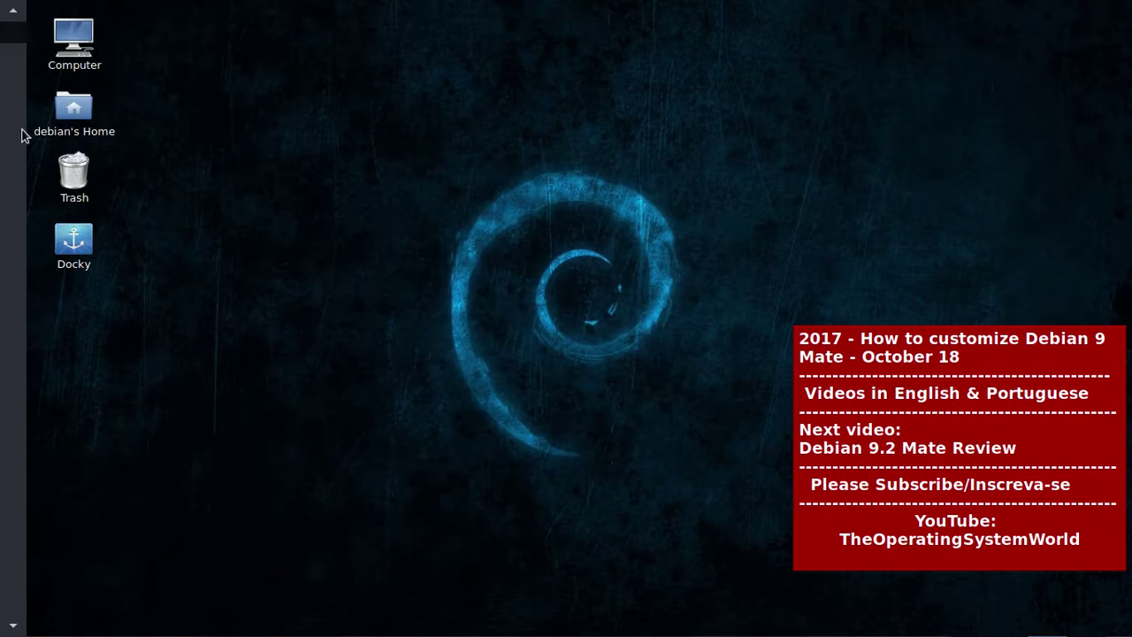
- Restore the vertical panel's orientation to Top and close its properties
right_click(15, 15)
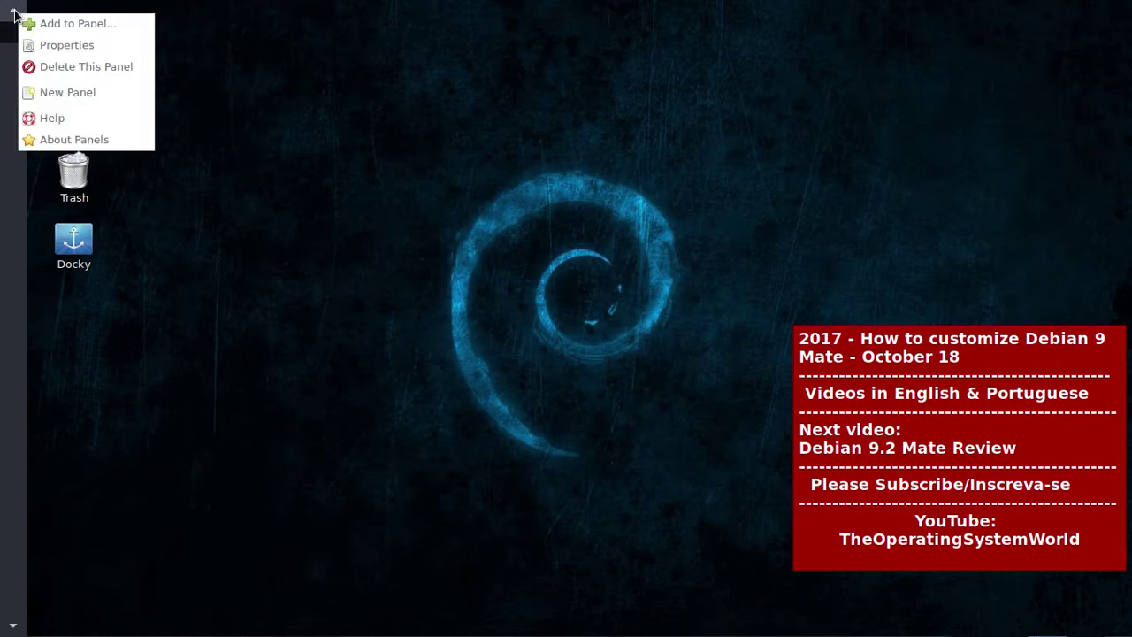
left_click(77, 48)
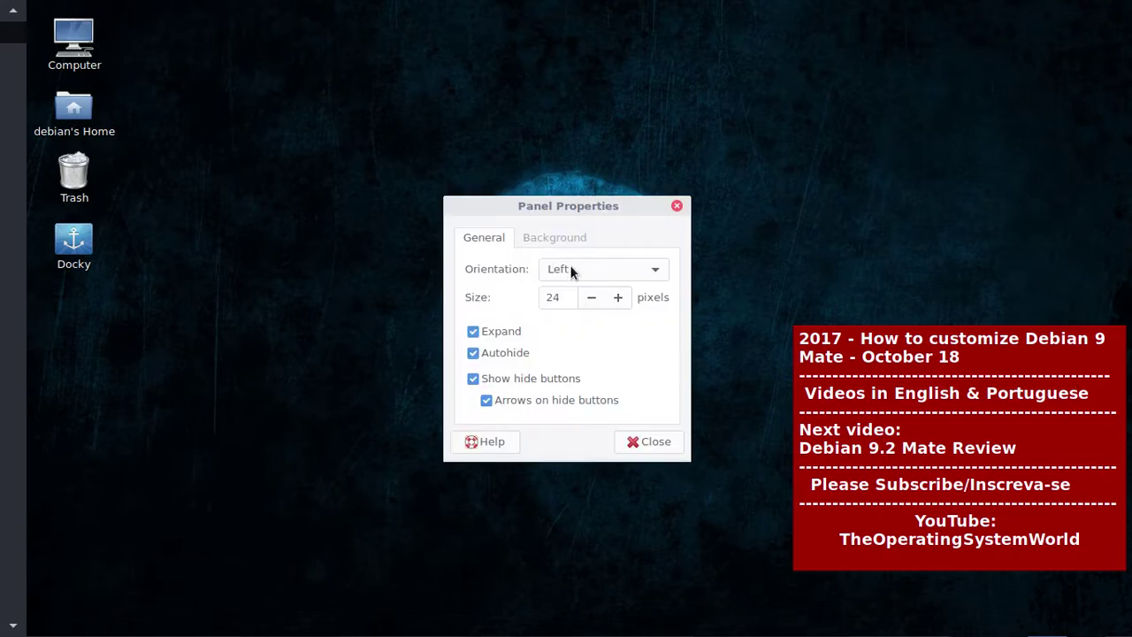
left_click(651, 270)
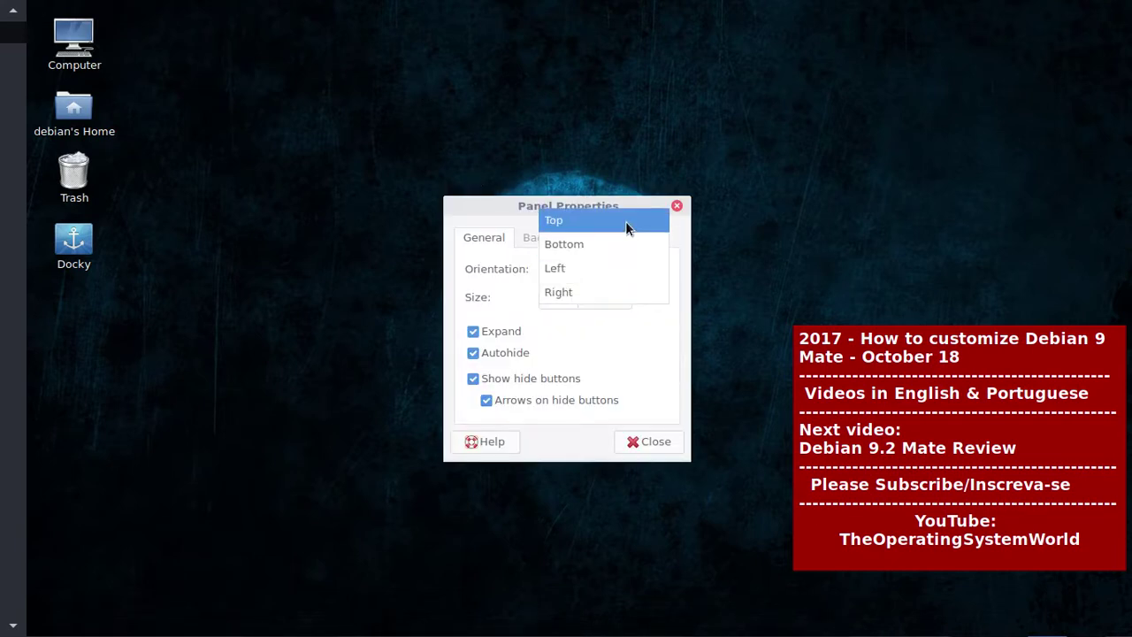
left_click(587, 221)
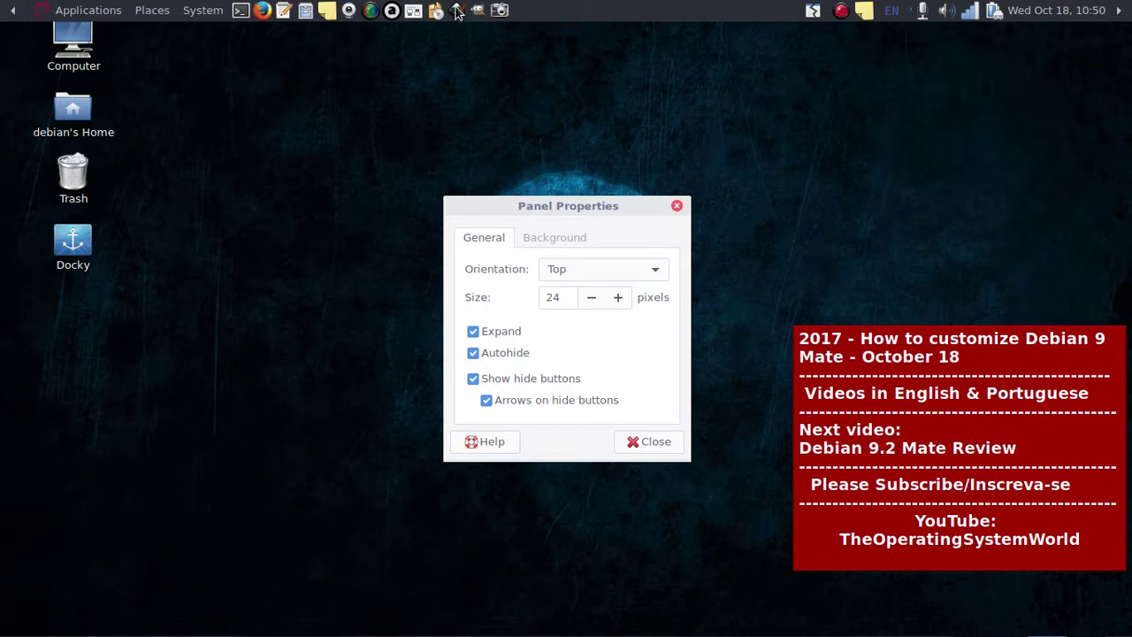
left_click(657, 436)
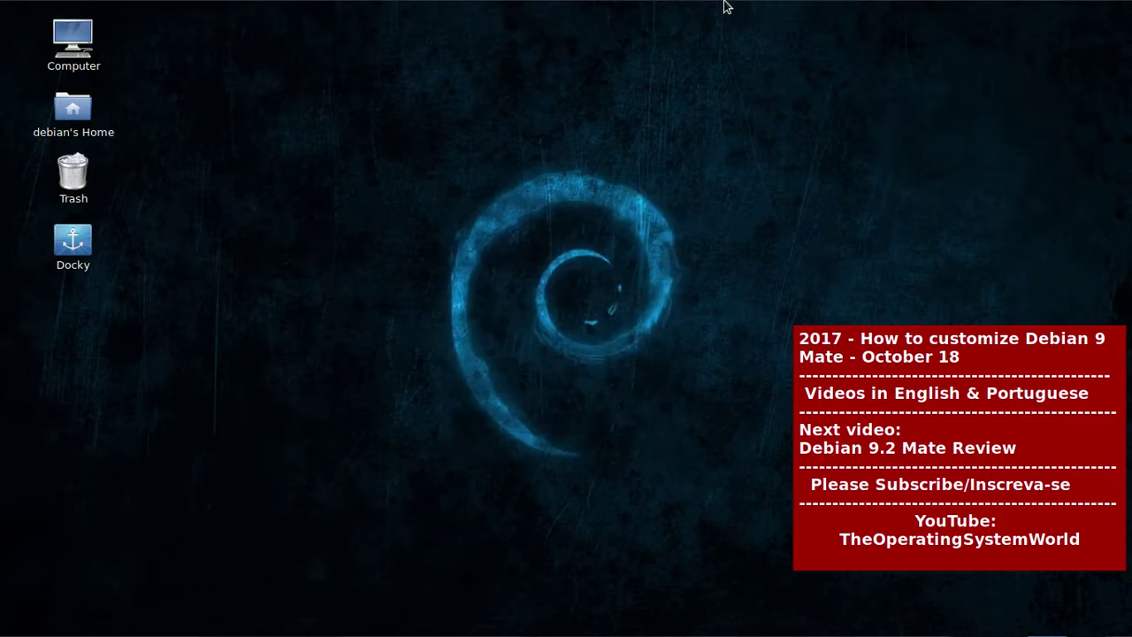
- Review the Workspace Switcher Preferences and the applet options on the top panel
right_click(674, 10)
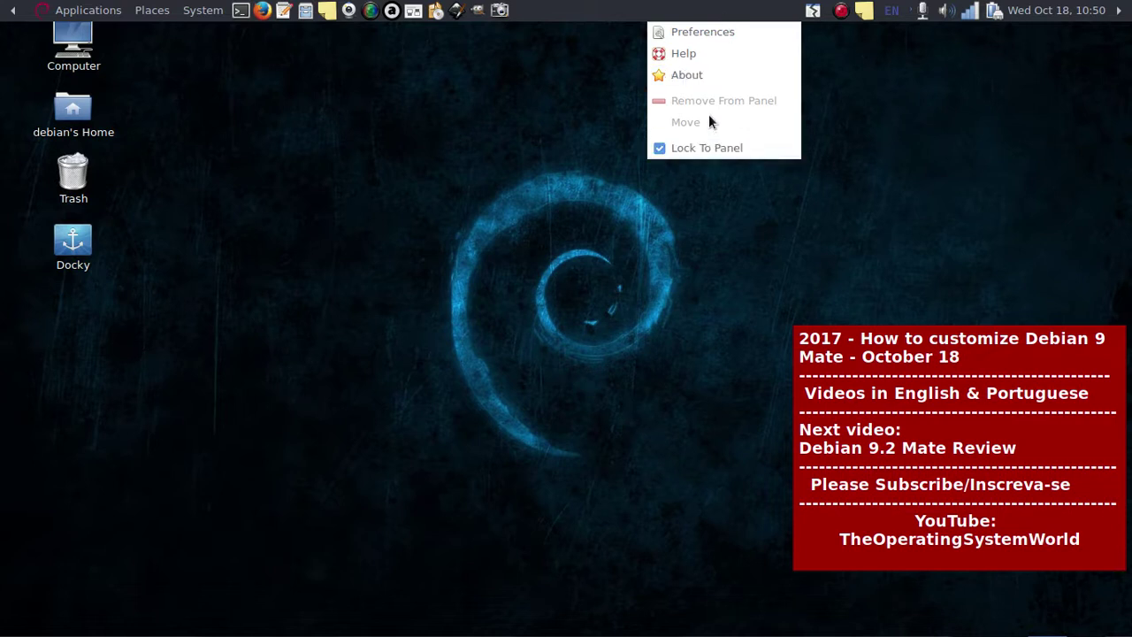
left_click(707, 31)
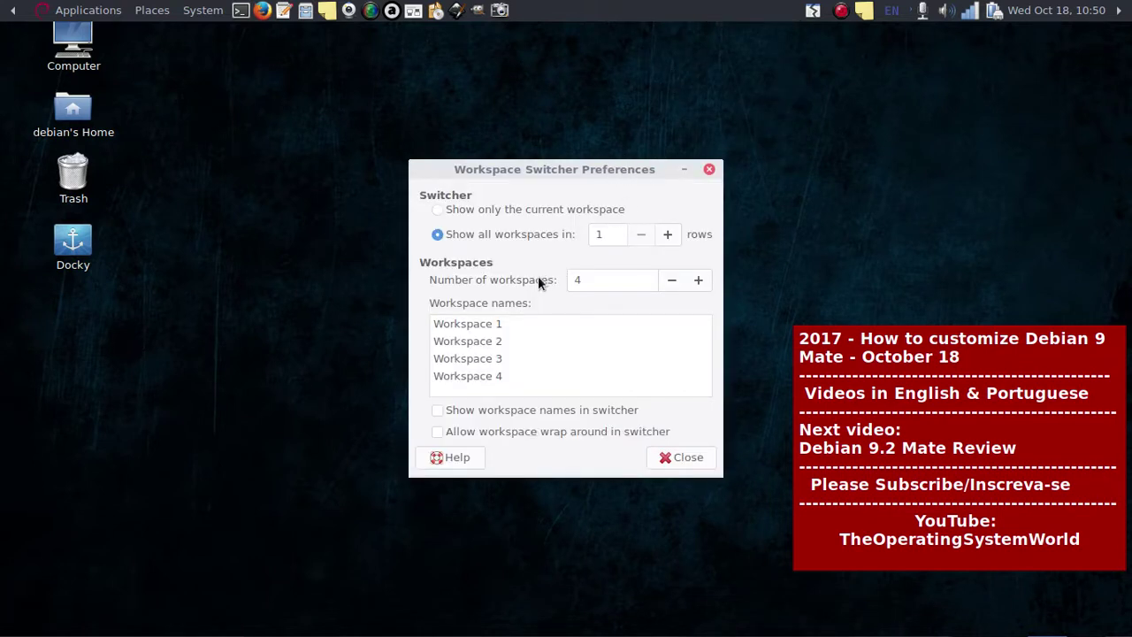
left_click(709, 169)
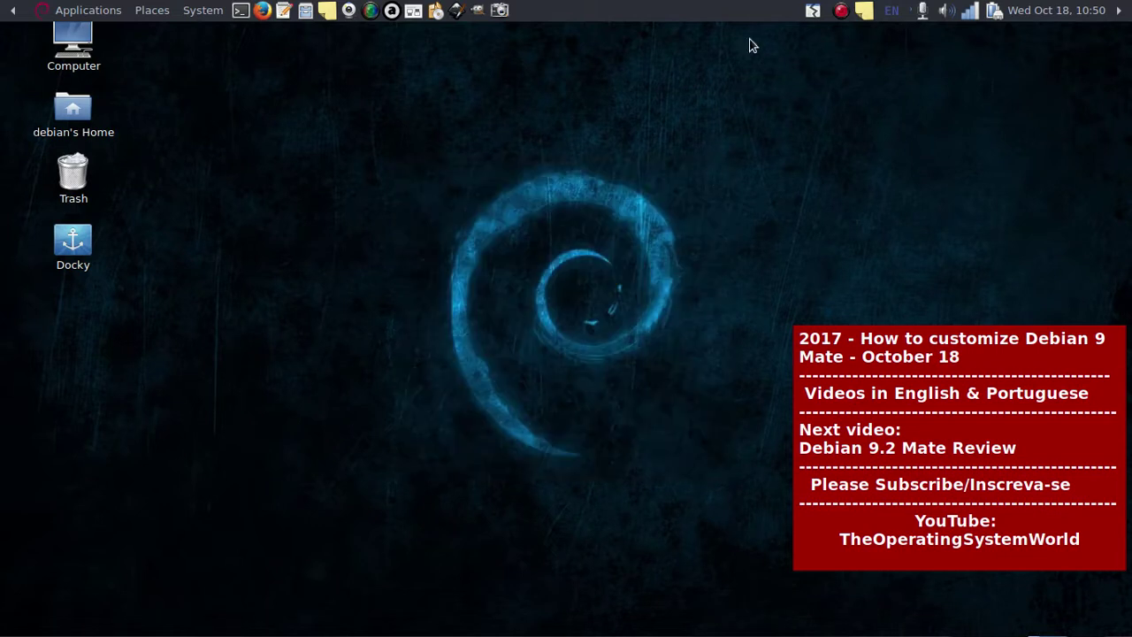
right_click(745, 17)
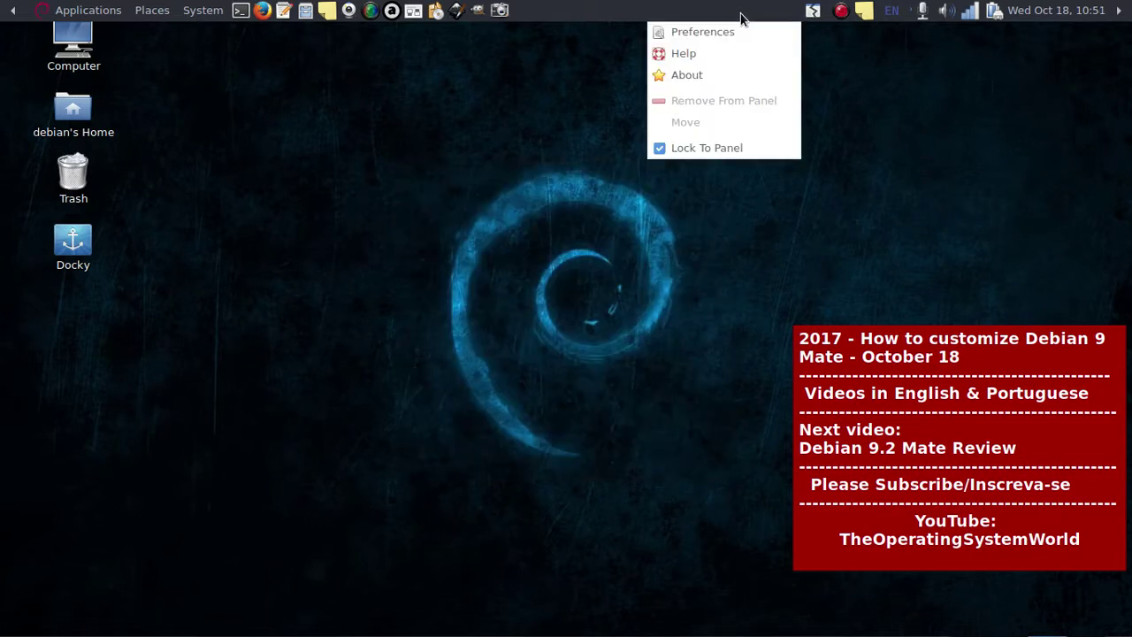
left_click(741, 17)
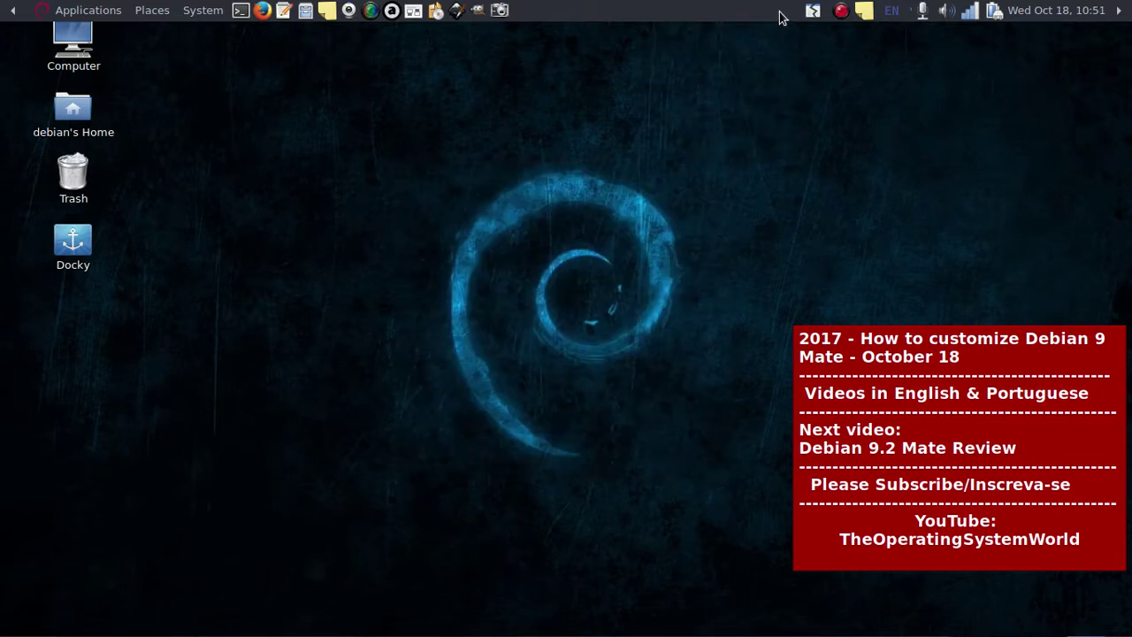
right_click(555, 10)
left_click(844, 148)
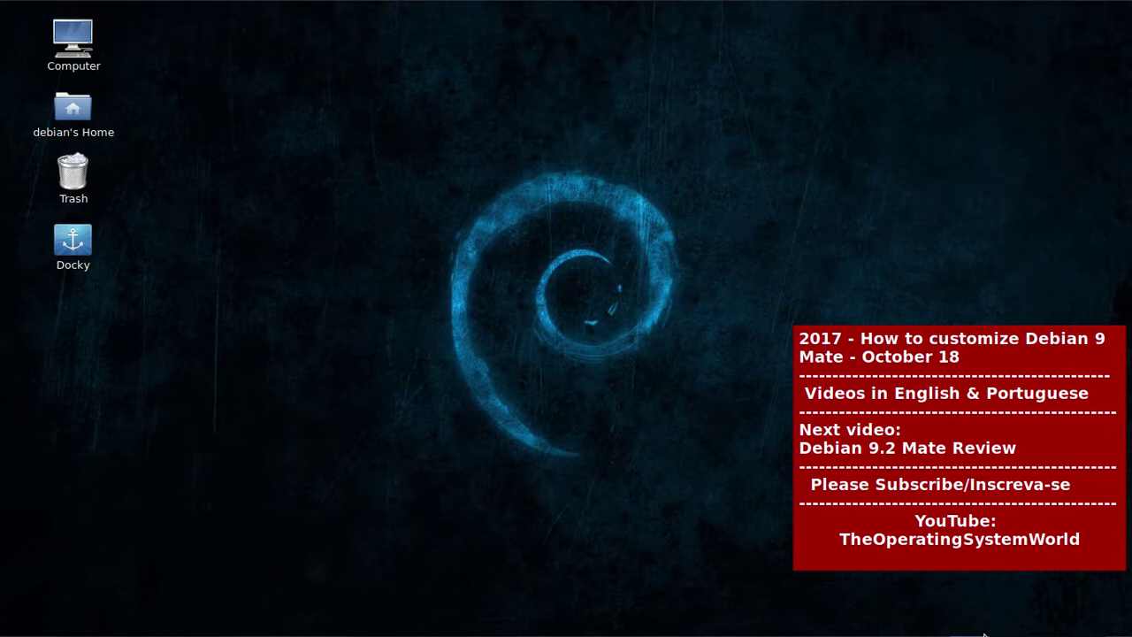
- Launch Synaptic Package Manager and authenticate with the root password
mouse_move(474, 633)
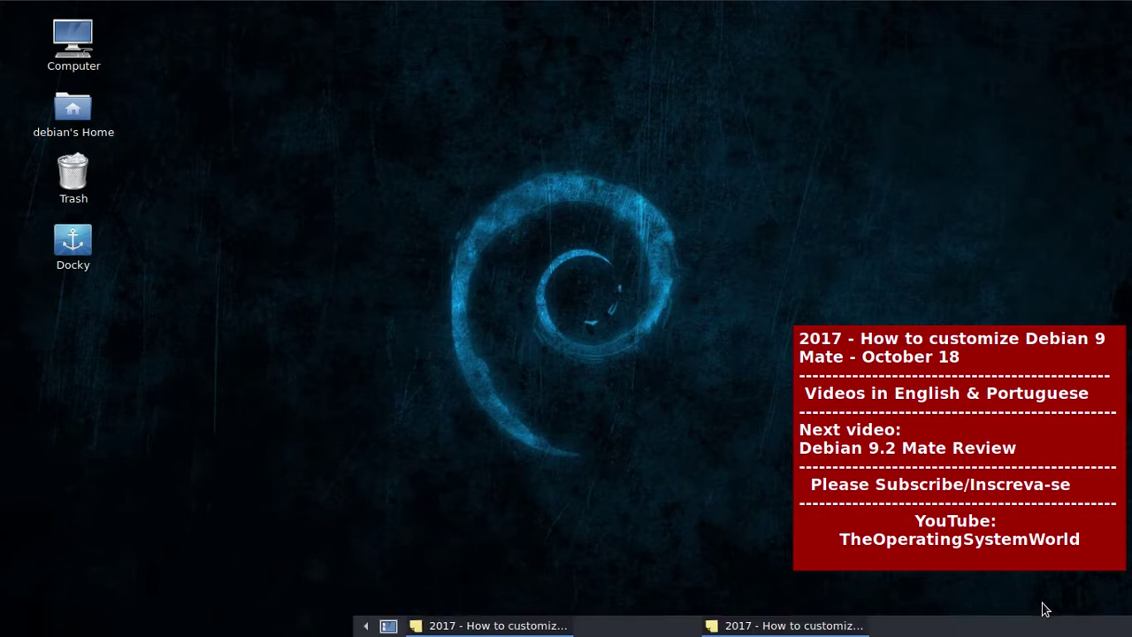
mouse_move(434, 4)
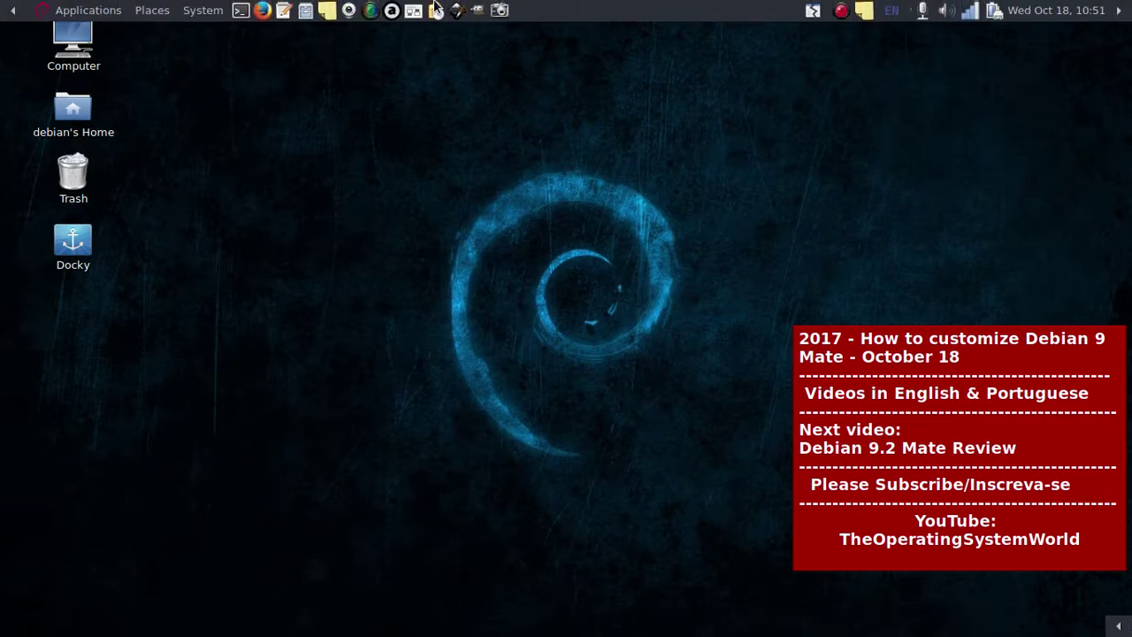
left_click(196, 12)
mouse_move(208, 59)
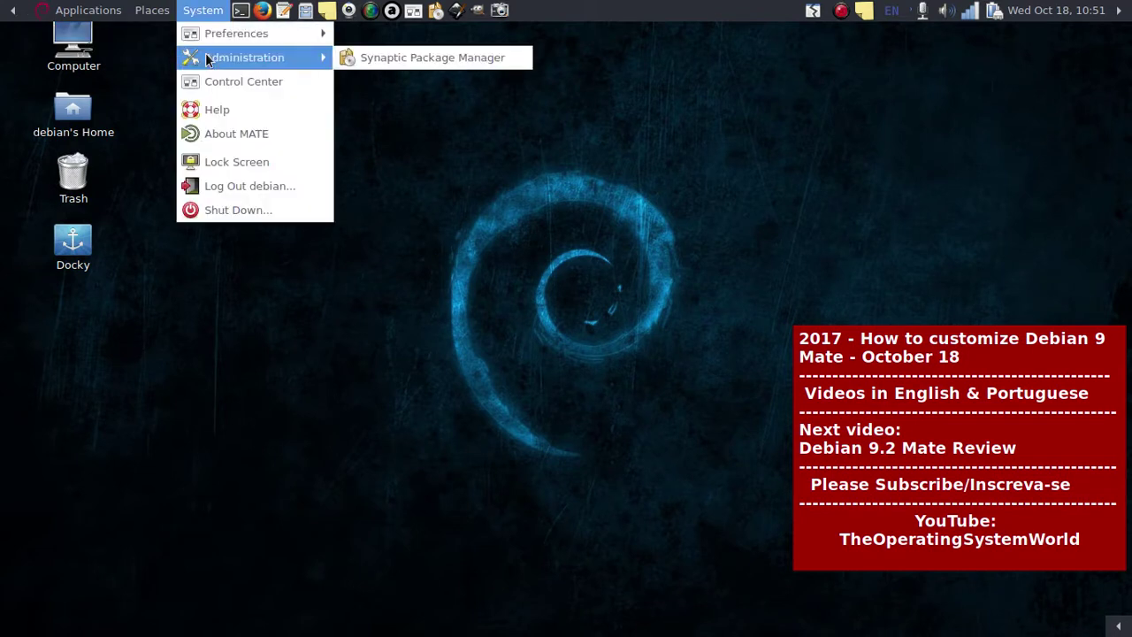
left_click(389, 57)
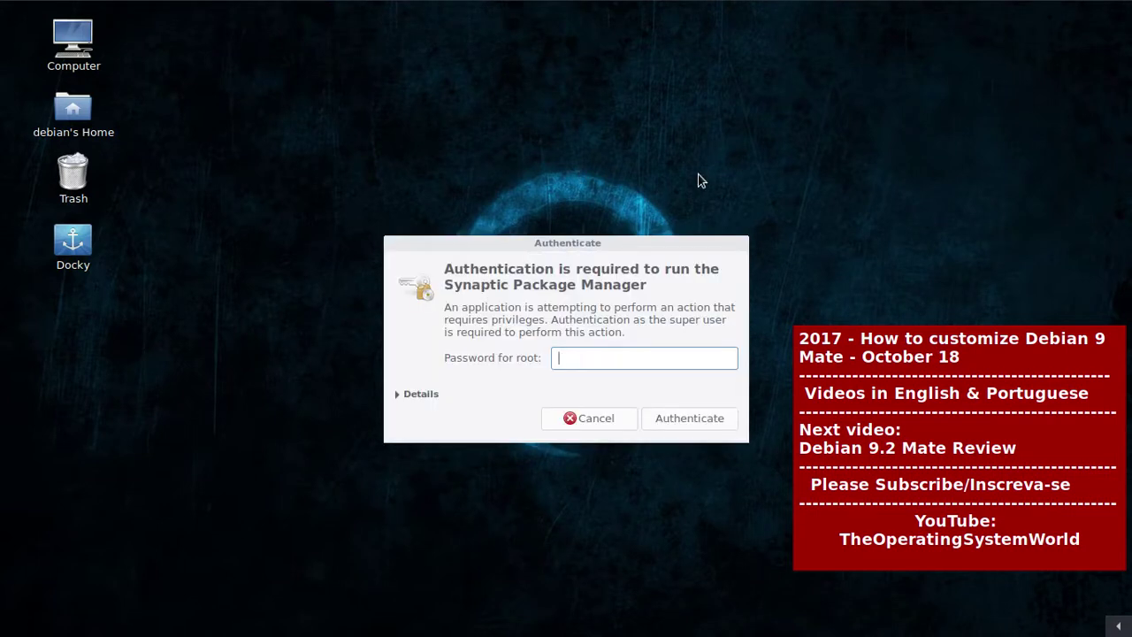
type("*************")
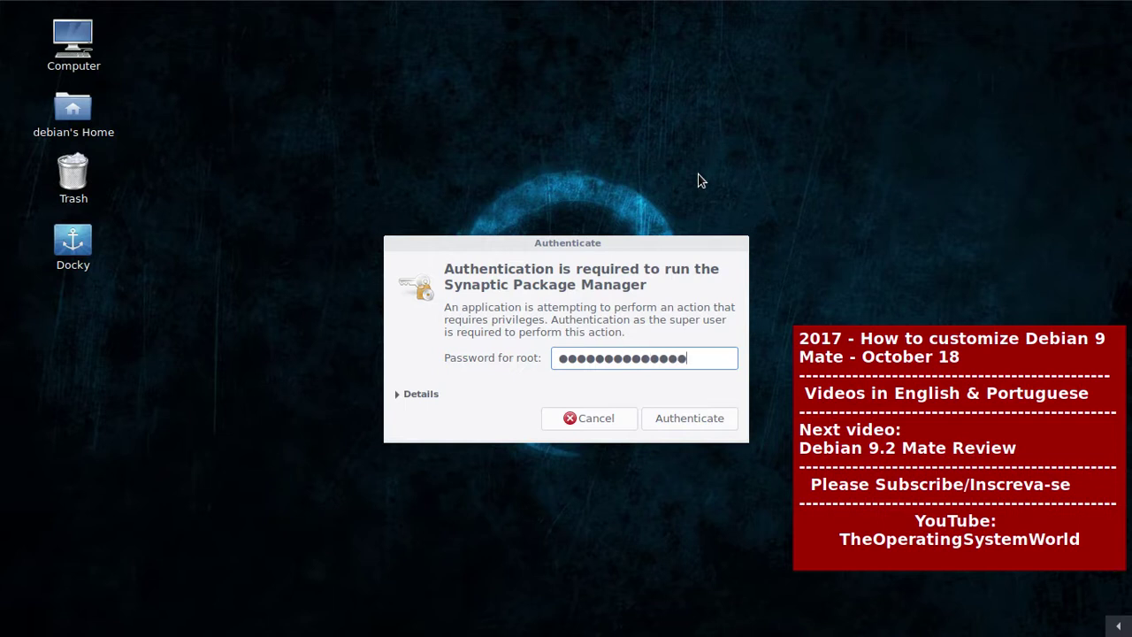
type("**")
key("Return")
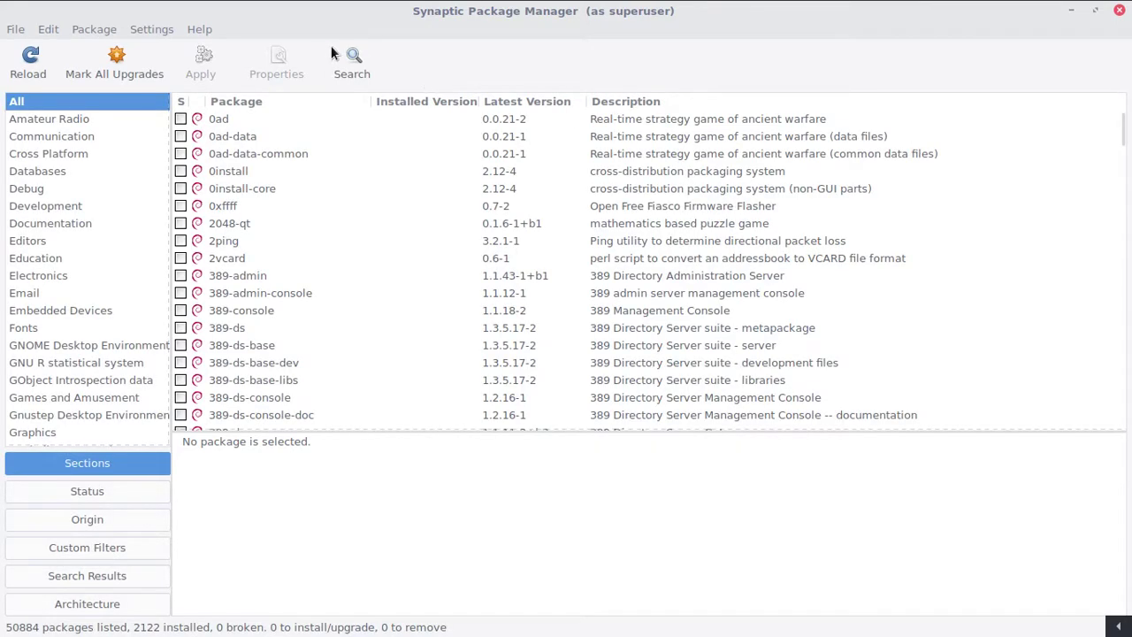
- Search the package descriptions and names for "cairo"
left_click(352, 62)
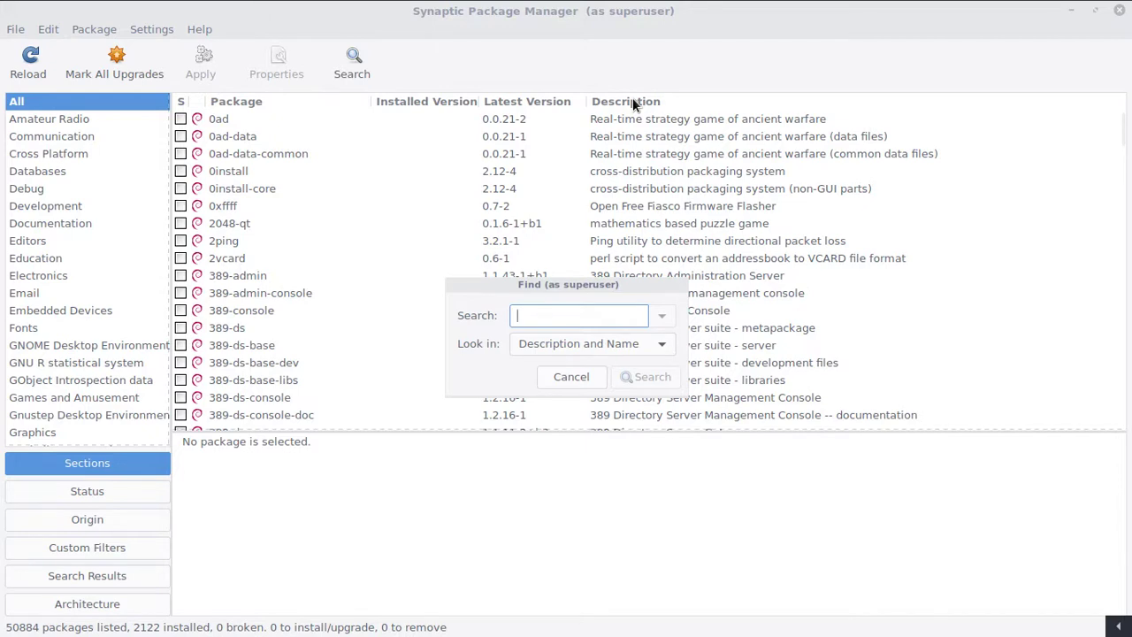
type("cairo")
key("Return")
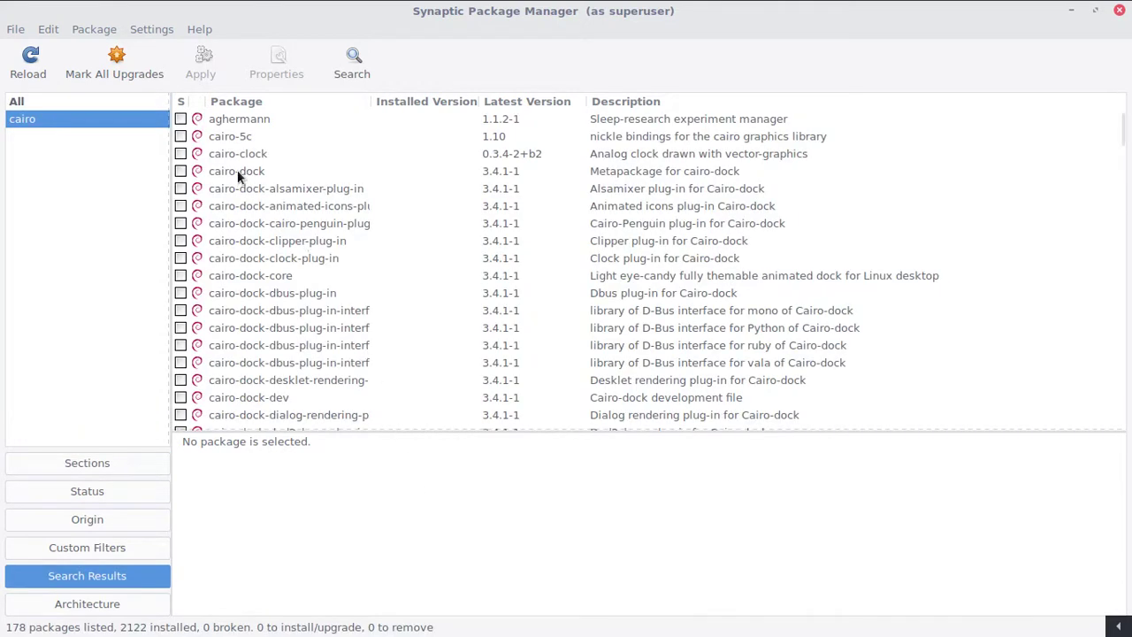
- Mark the cairo-dock metapackage for installation with its additional required changes and apply the installation
left_click(182, 170)
left_click(184, 171)
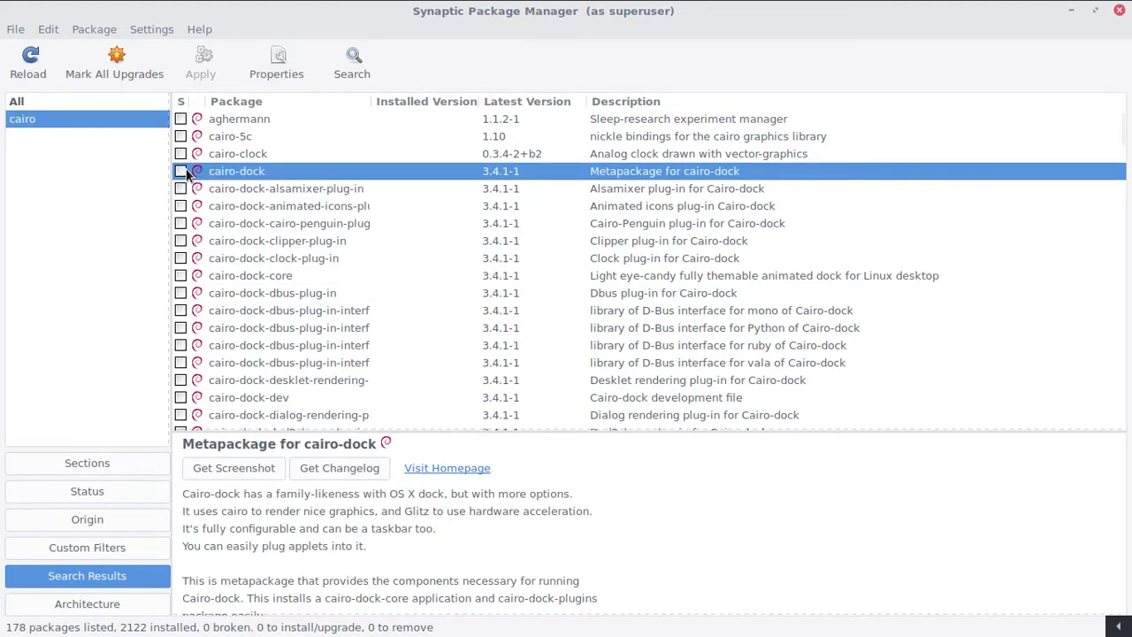
left_click(185, 171)
left_click(366, 212)
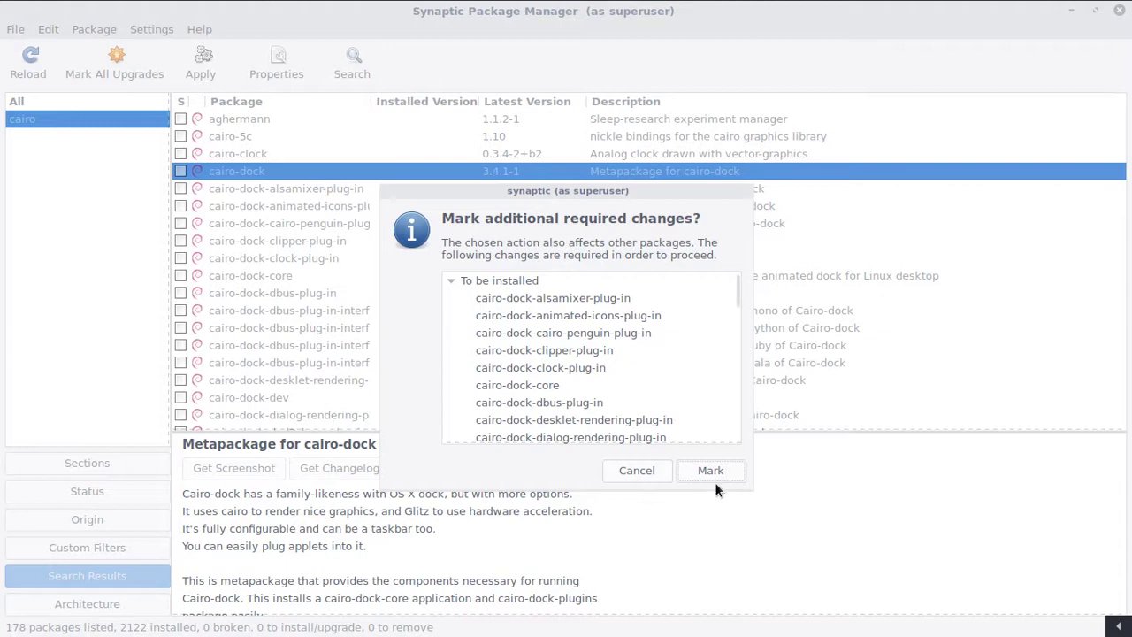
left_click(715, 469)
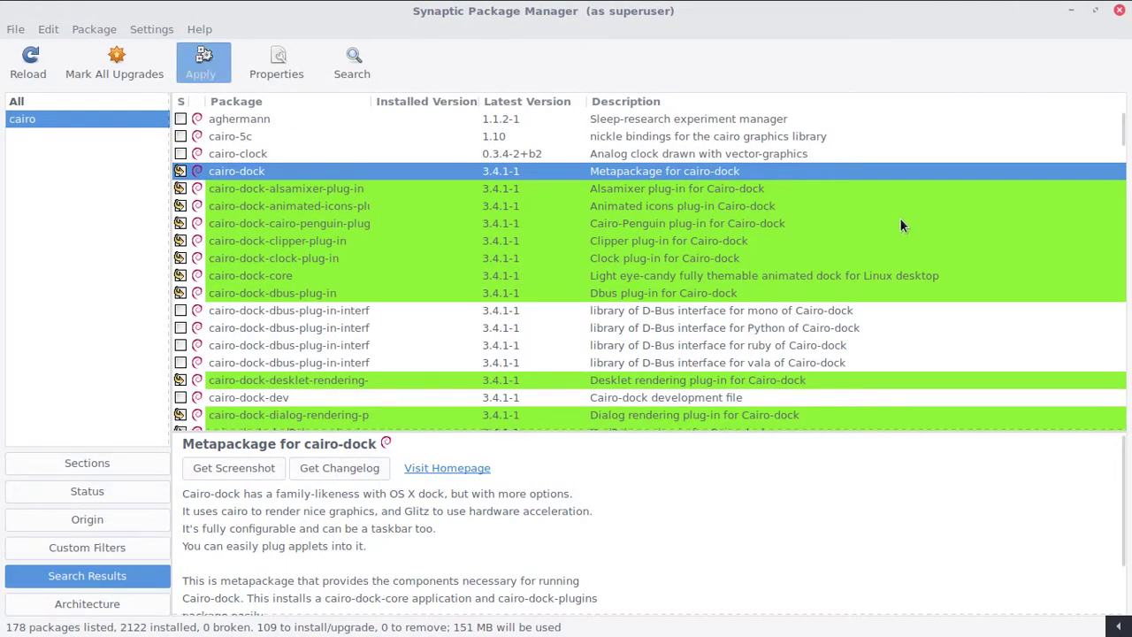
left_click(810, 485)
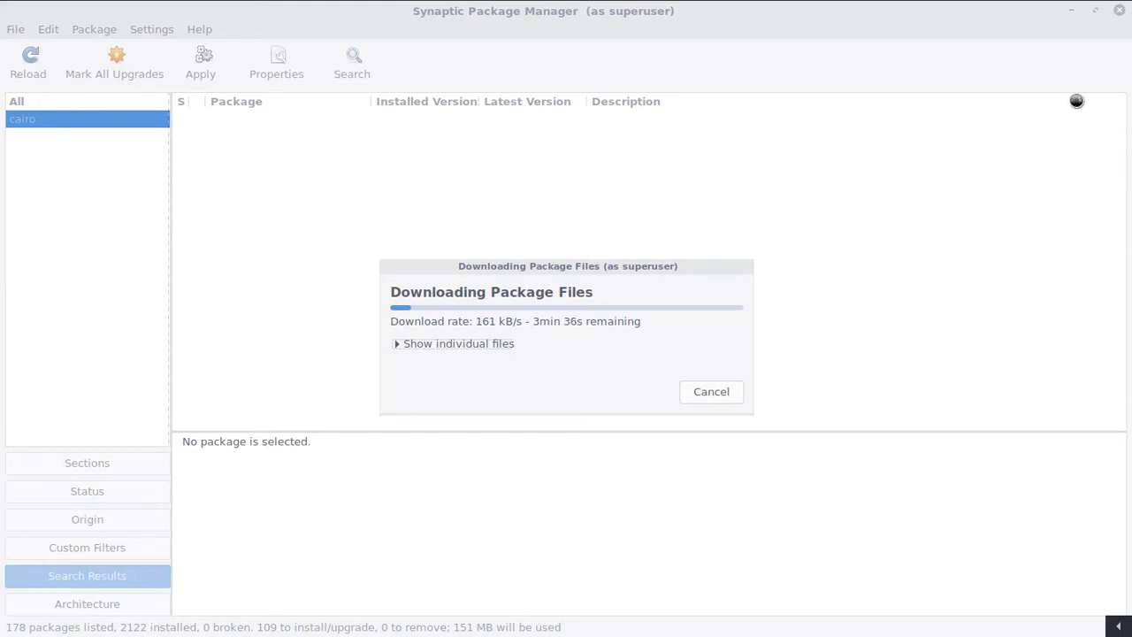
left_click(1094, 10)
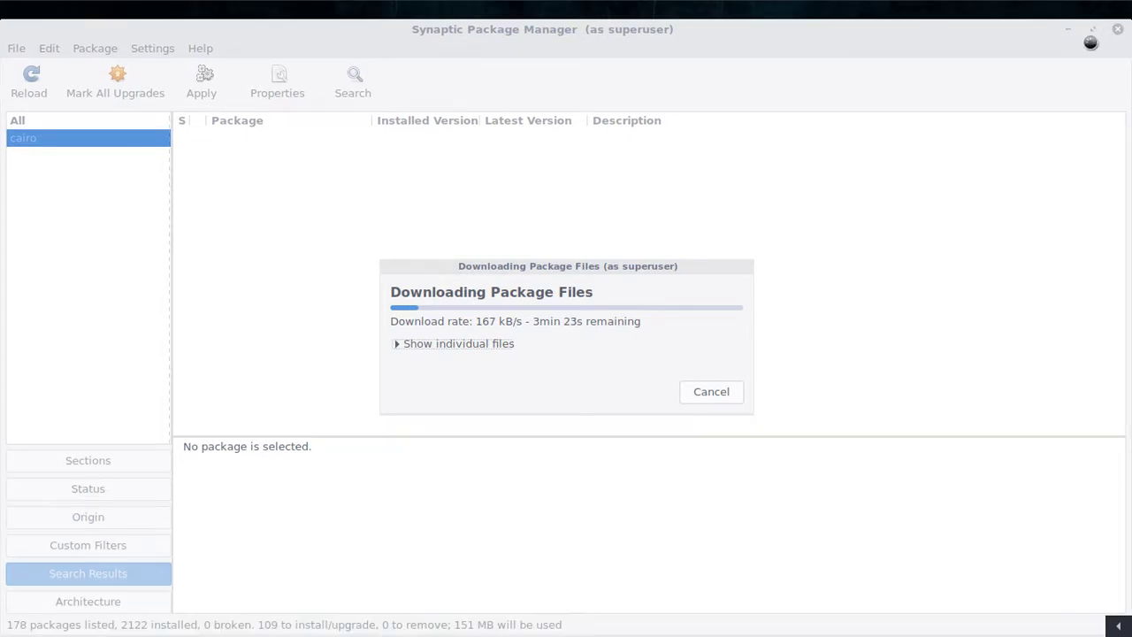
left_click(1091, 30)
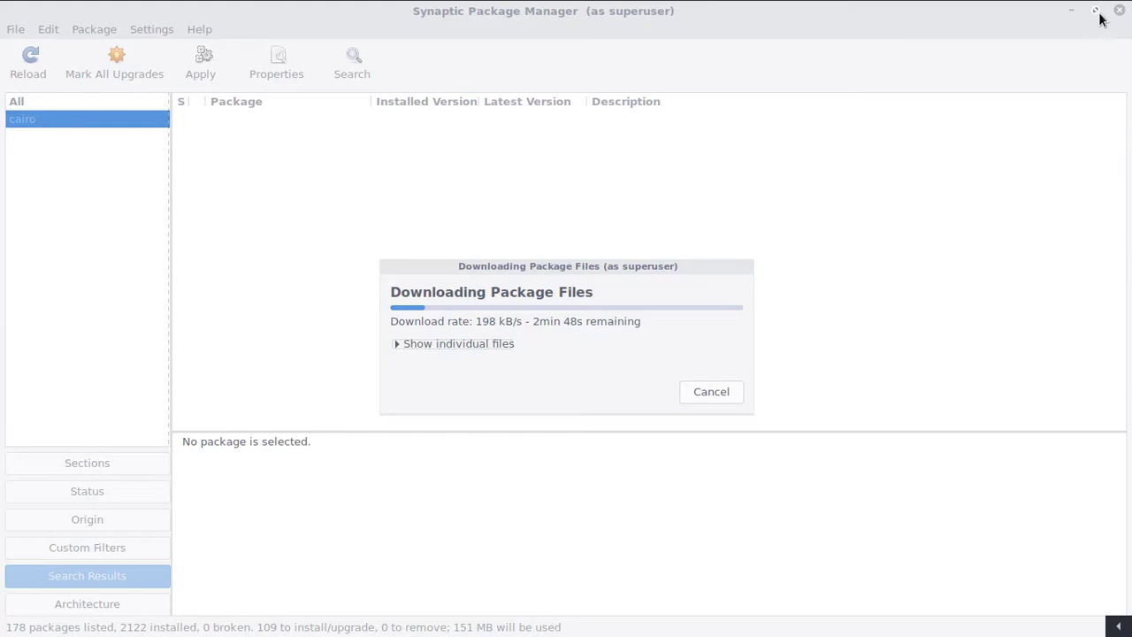
left_click(1096, 9)
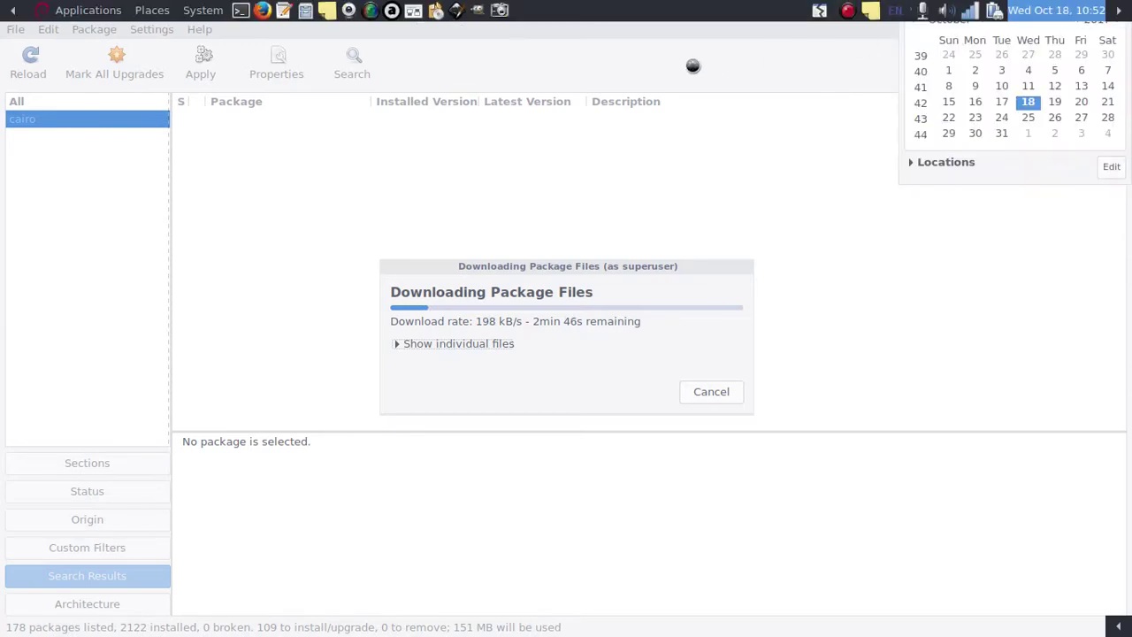
right_click(662, 14)
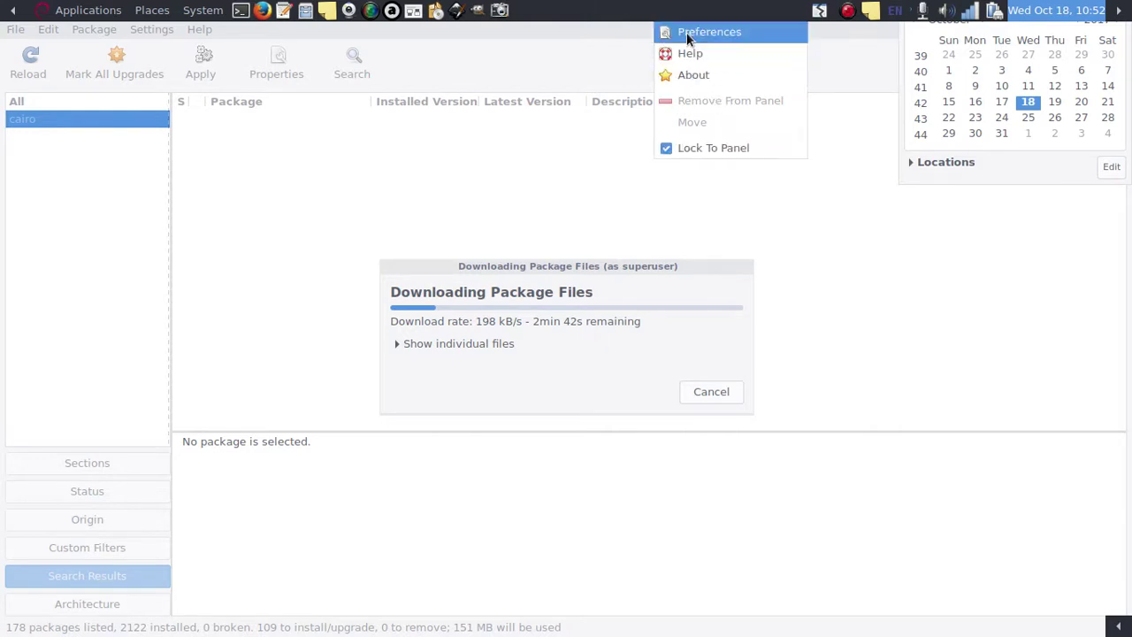
left_click(541, 15)
right_click(750, 19)
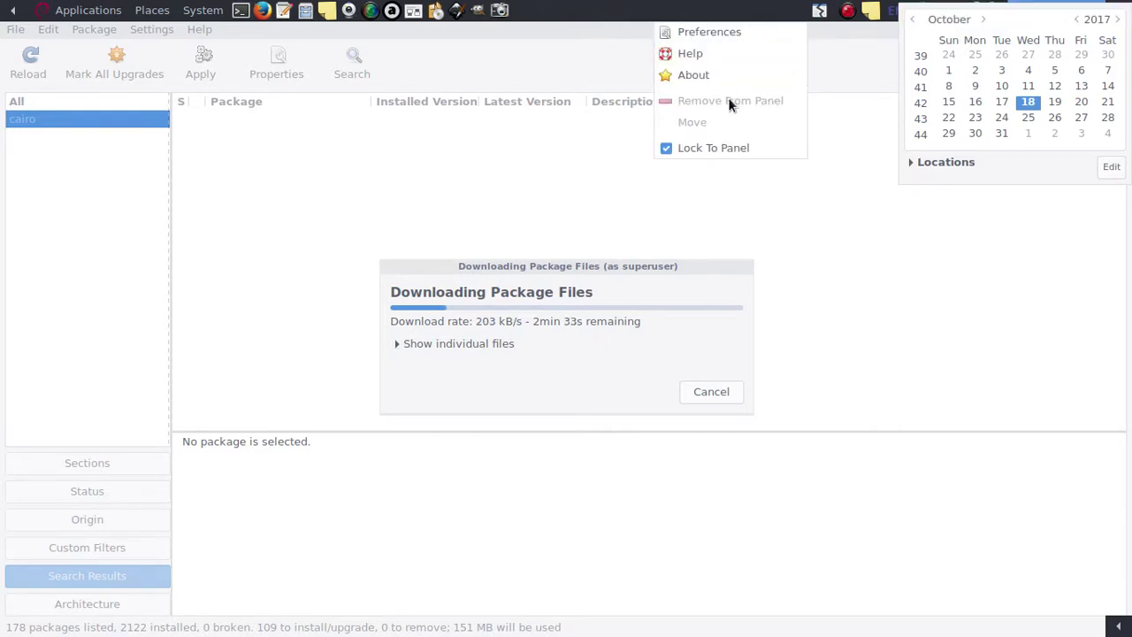
left_click(734, 9)
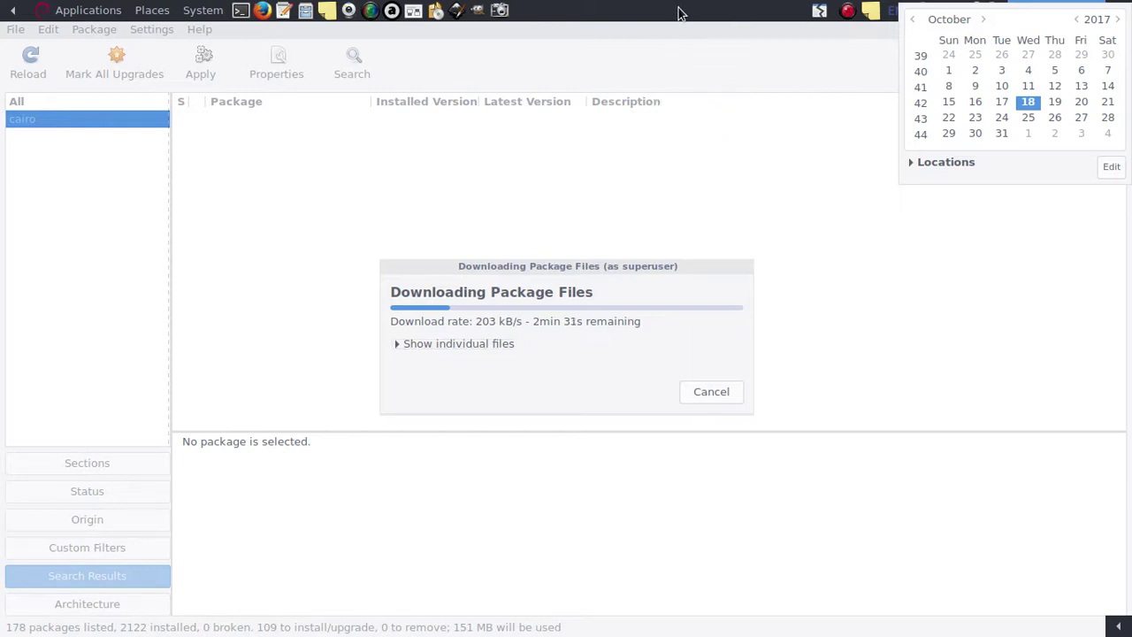
- Turn off Autohide and Show hide buttons in the top panel's properties
right_click(554, 13)
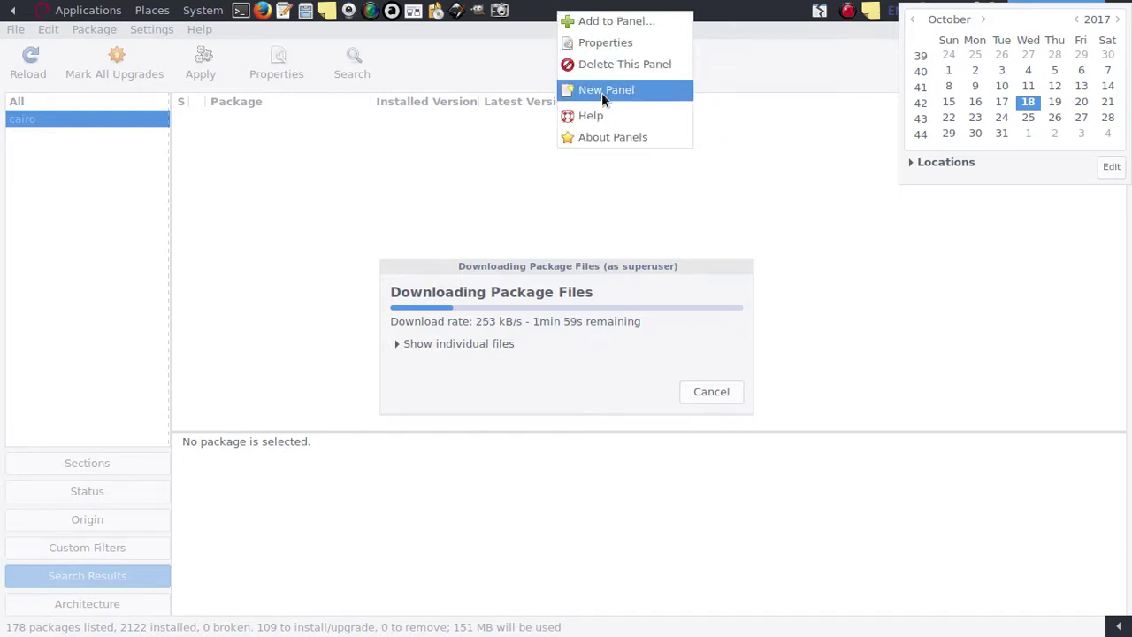
left_click(605, 42)
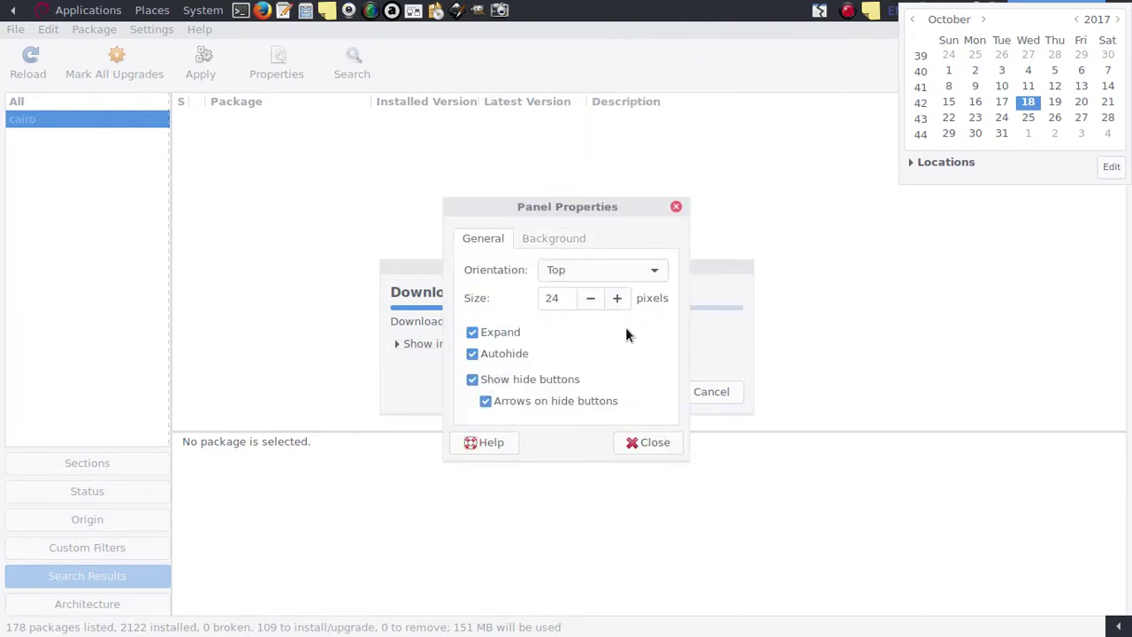
left_click(478, 354)
left_click(475, 378)
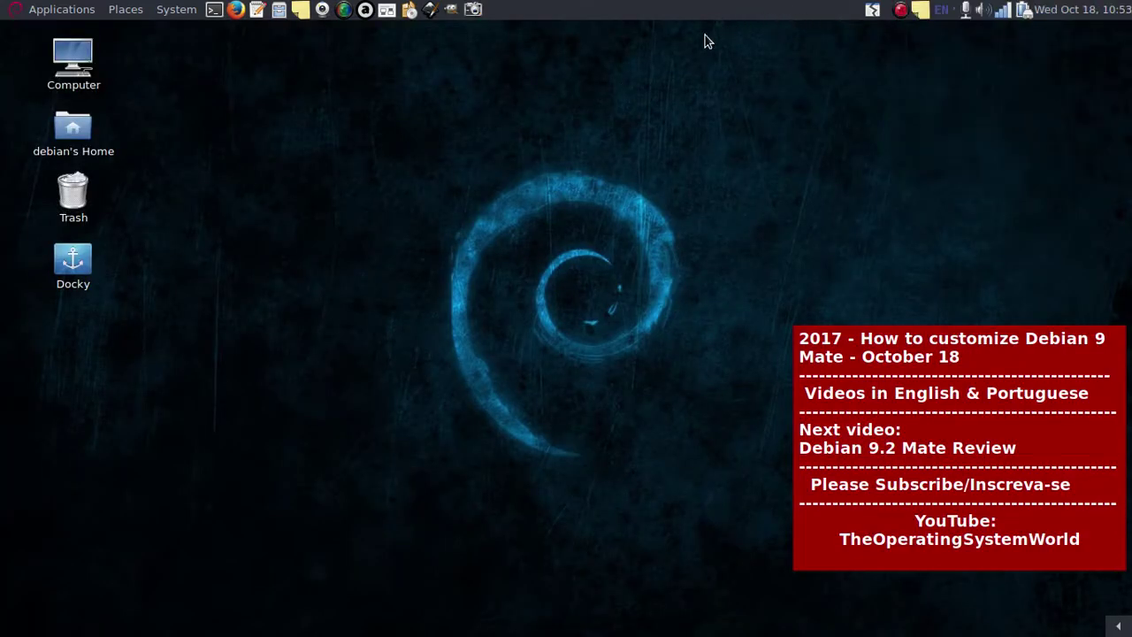
- Bring the top panel's Panel Properties window back into view and move it higher on the desktop
right_click(543, 13)
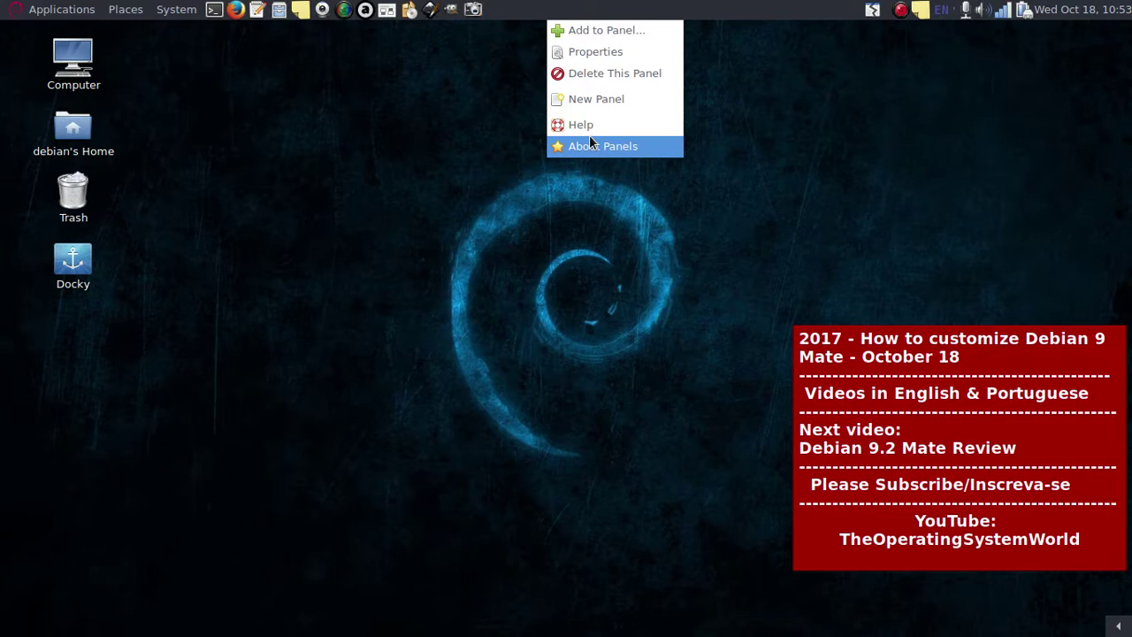
left_click(608, 51)
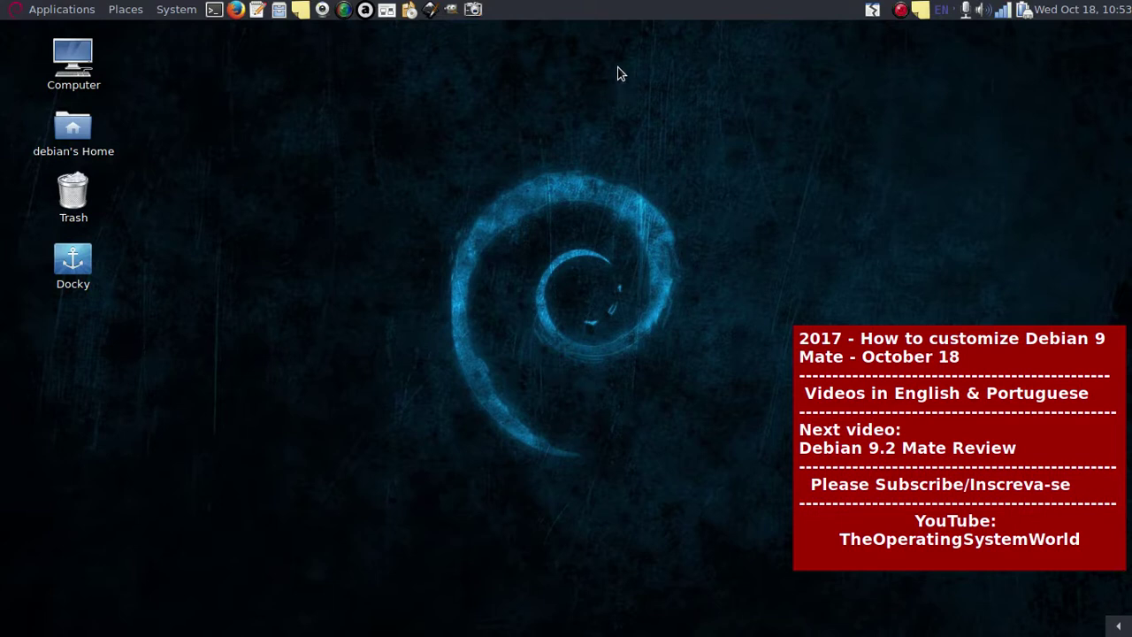
right_click(641, 14)
left_click(677, 53)
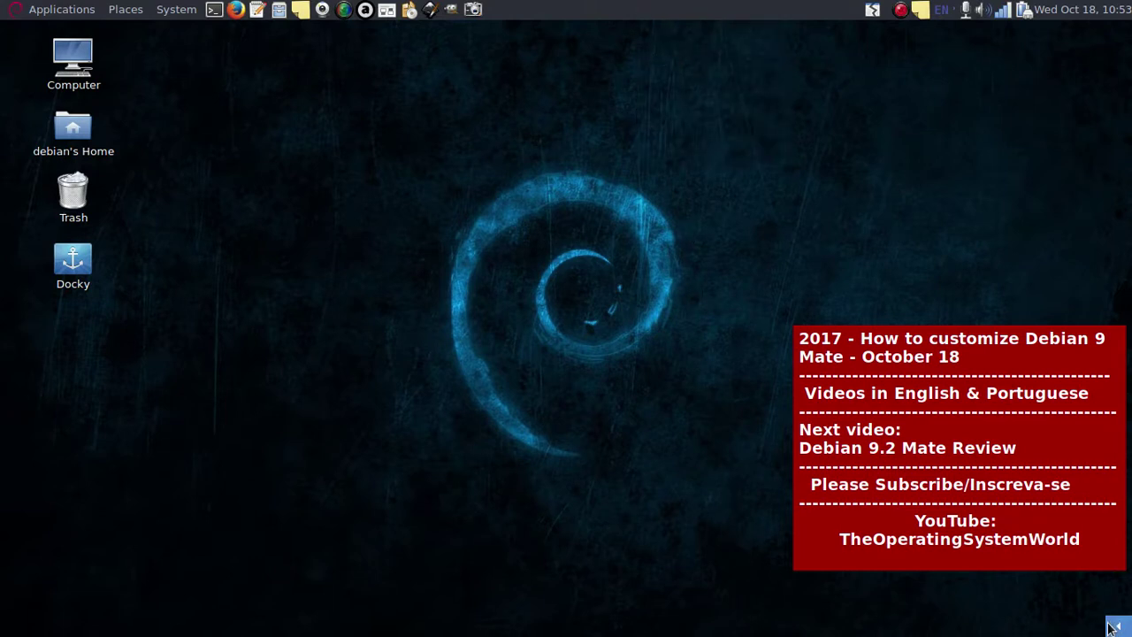
mouse_move(1061, 631)
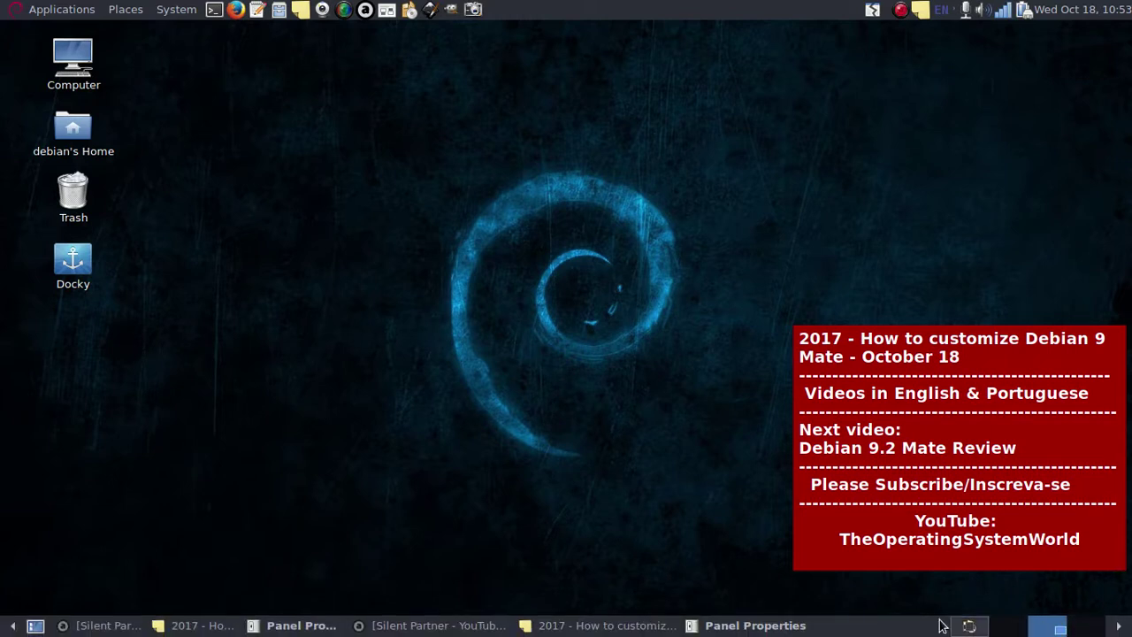
left_click(762, 625)
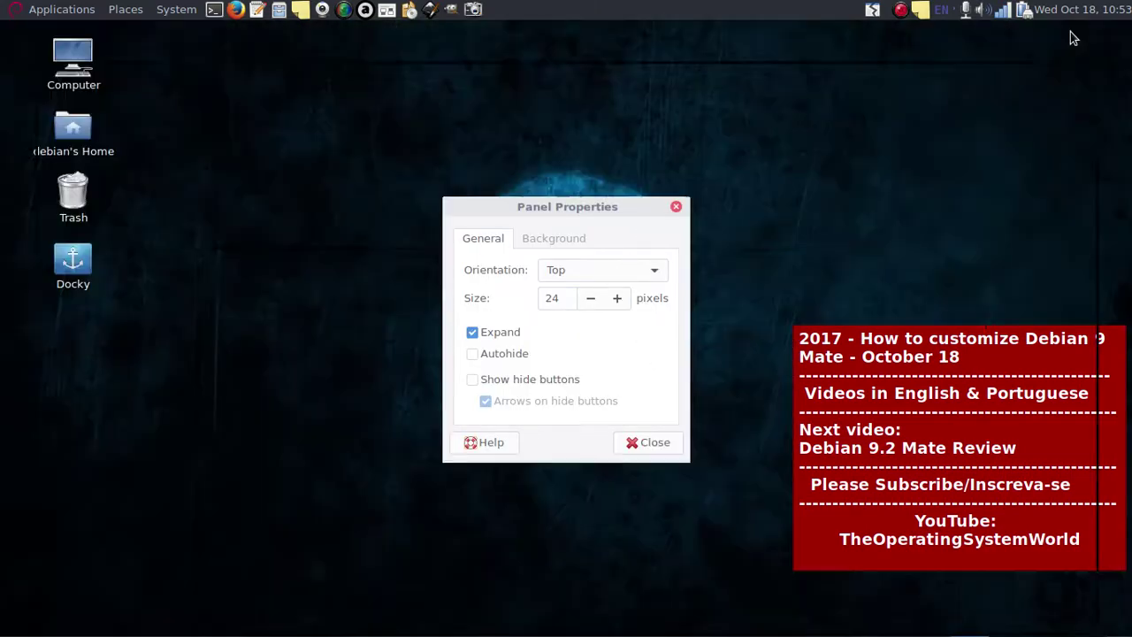
left_click(1072, 30)
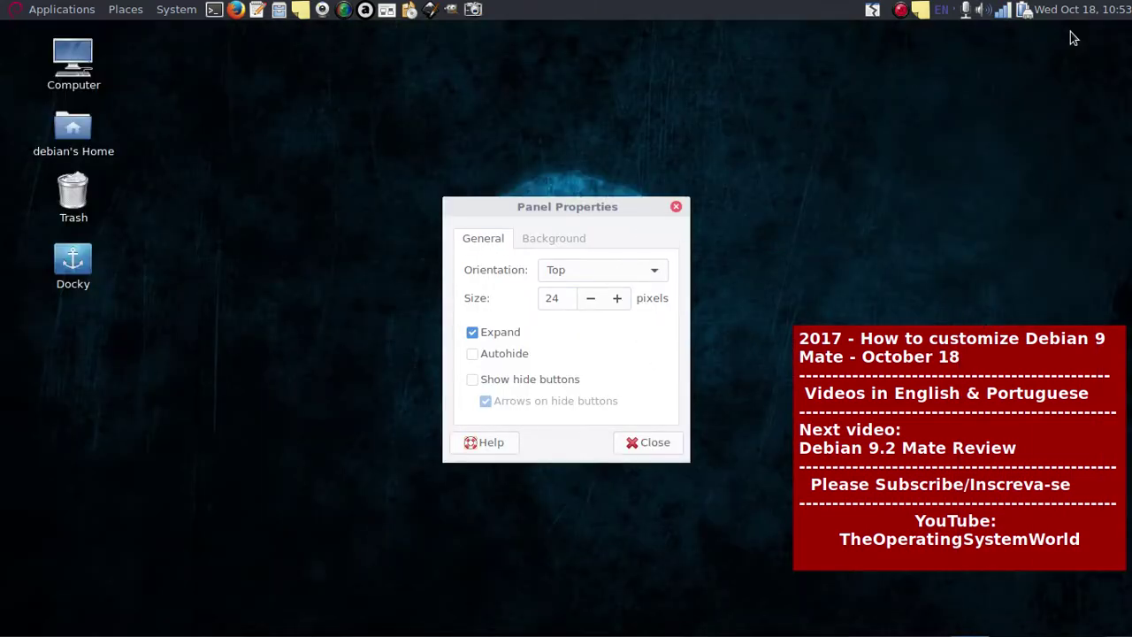
left_click_drag(595, 207, 572, 103)
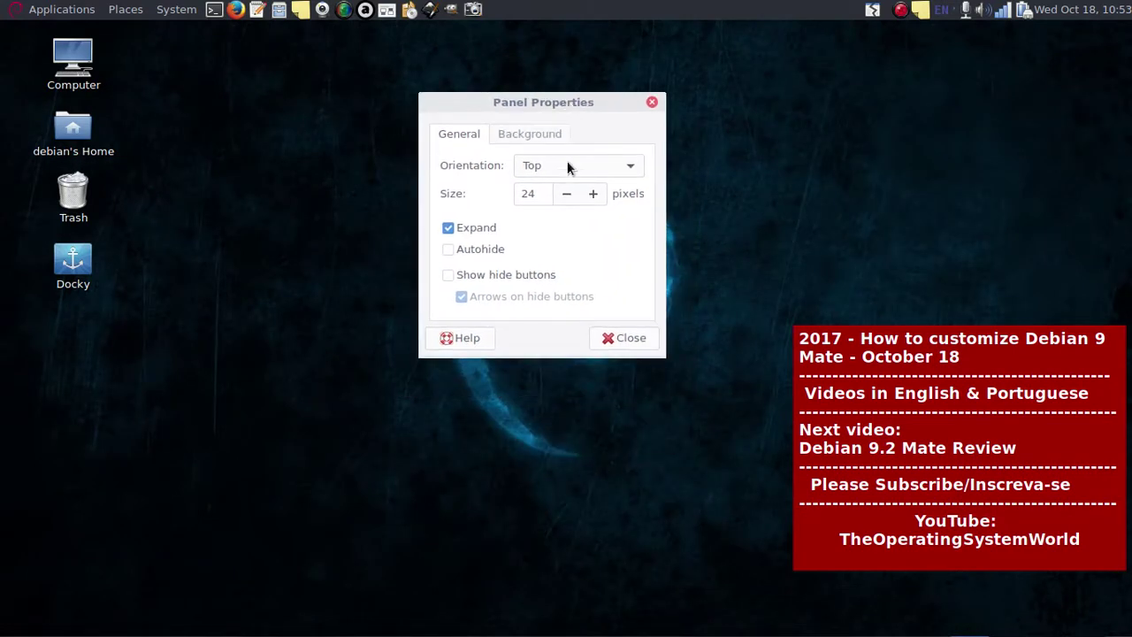
- Give the top panel a solid color background with the transparency style at about 6.8 and close its properties
left_click(511, 137)
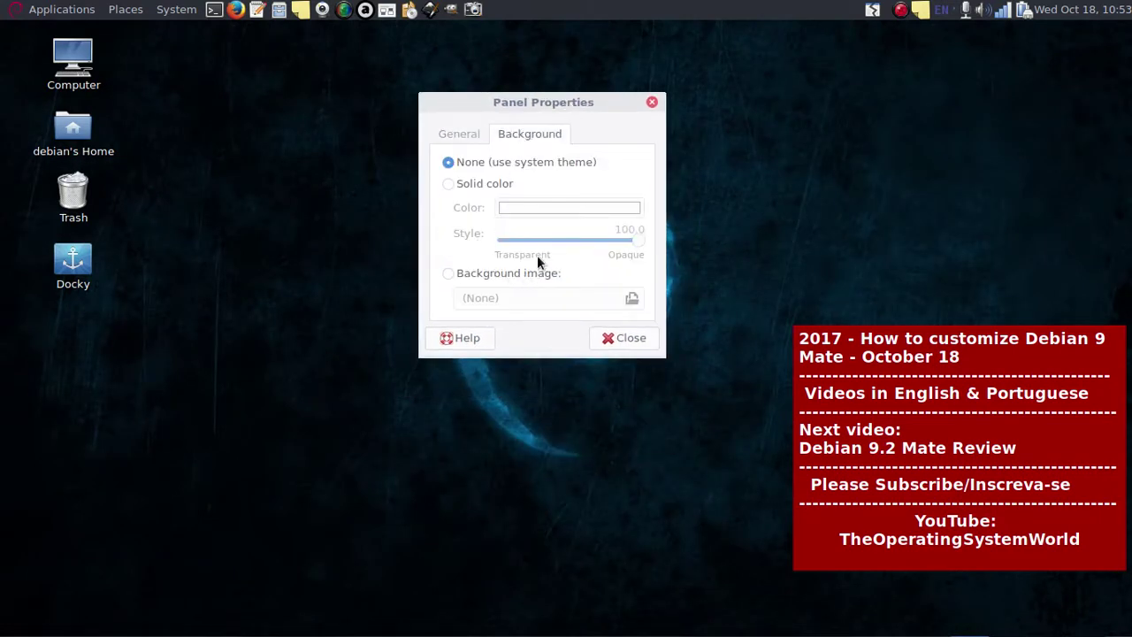
left_click(449, 184)
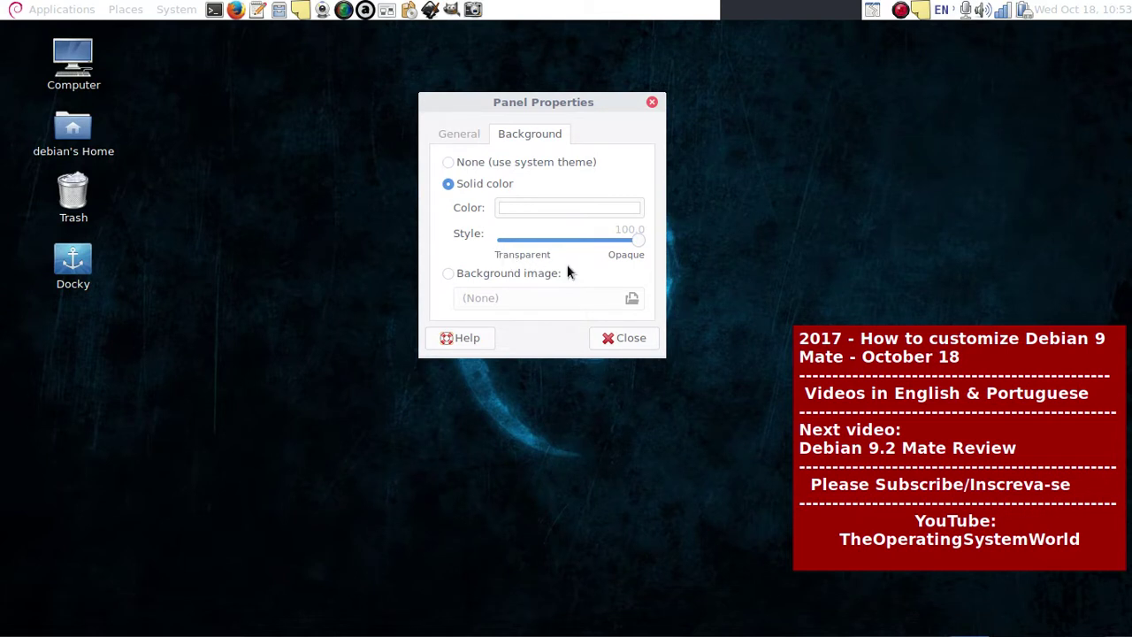
left_click_drag(634, 240, 513, 247)
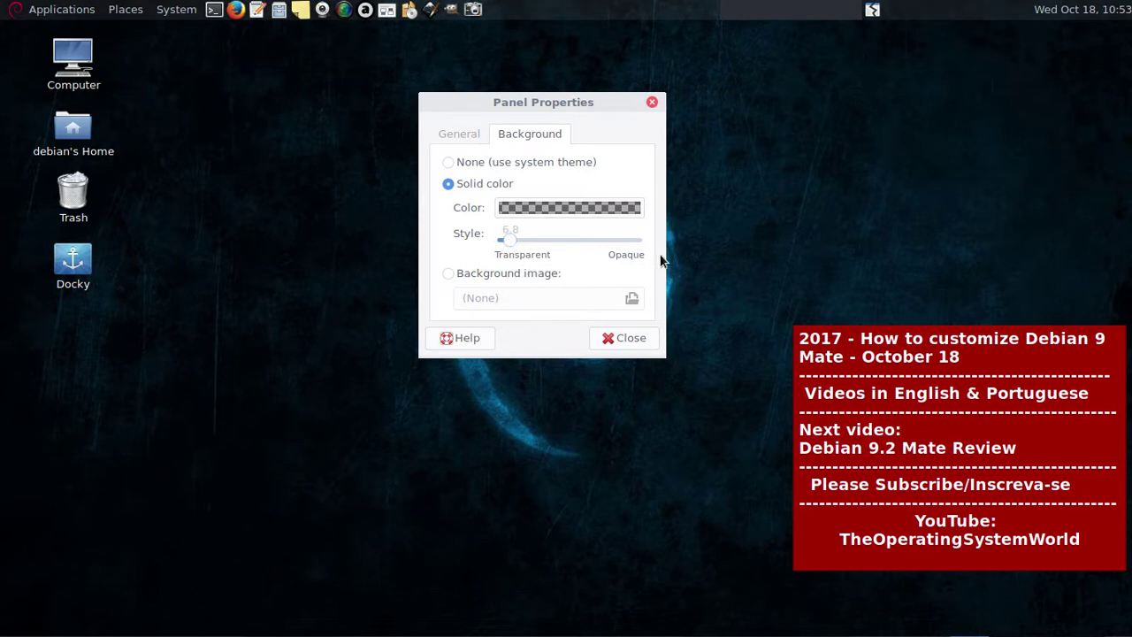
left_click(628, 339)
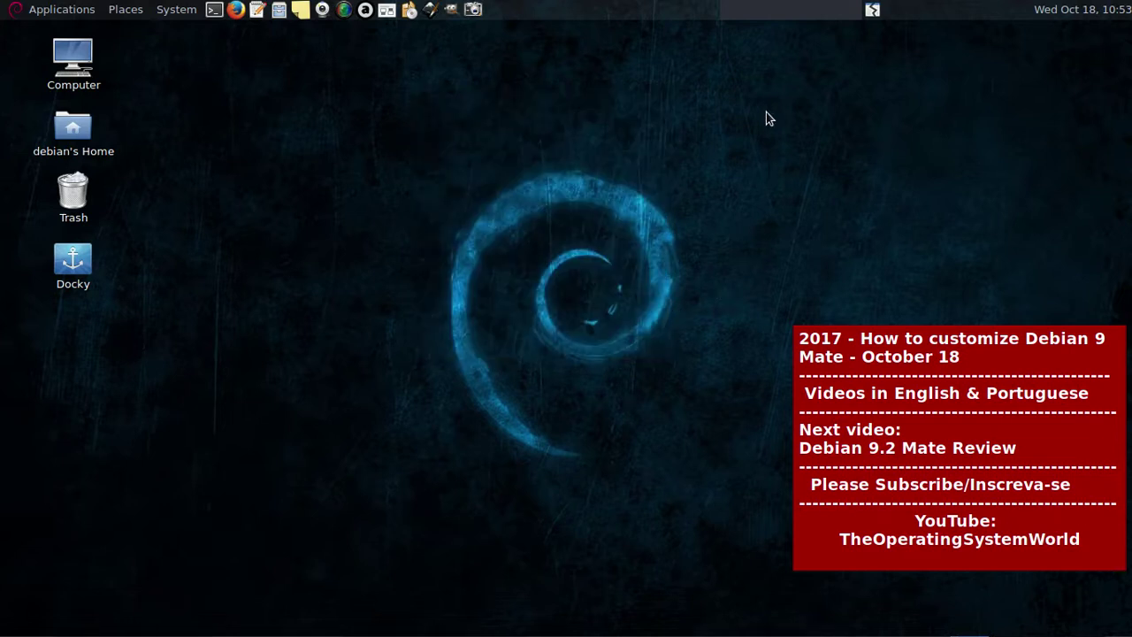
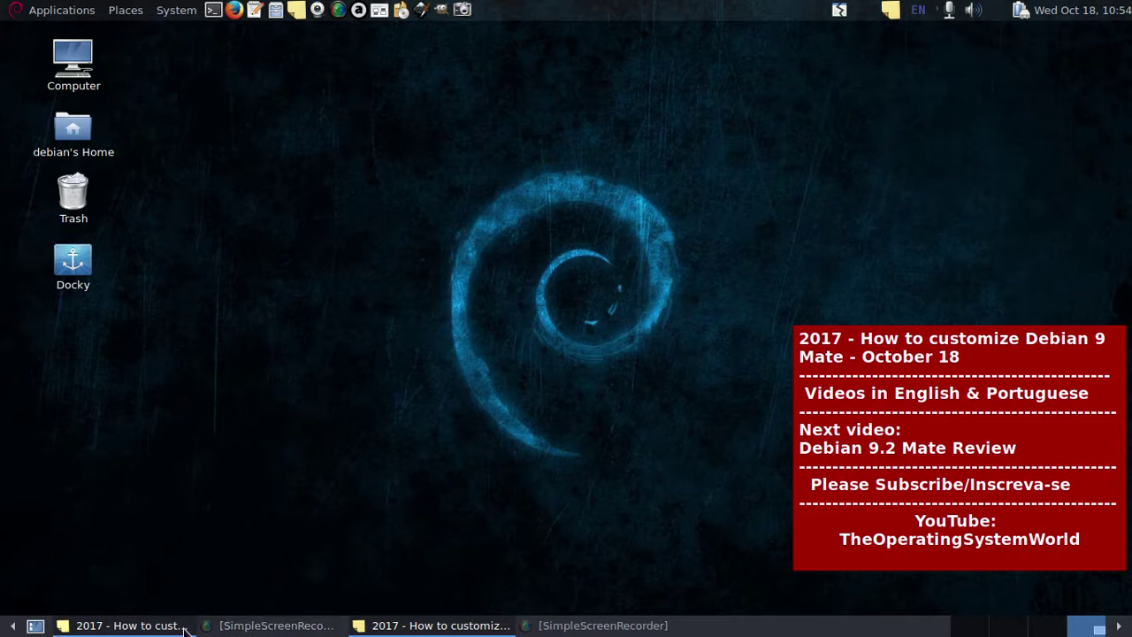
- Bring up the SimpleScreenRecorder window and move it to Workspace 3
left_click(221, 630)
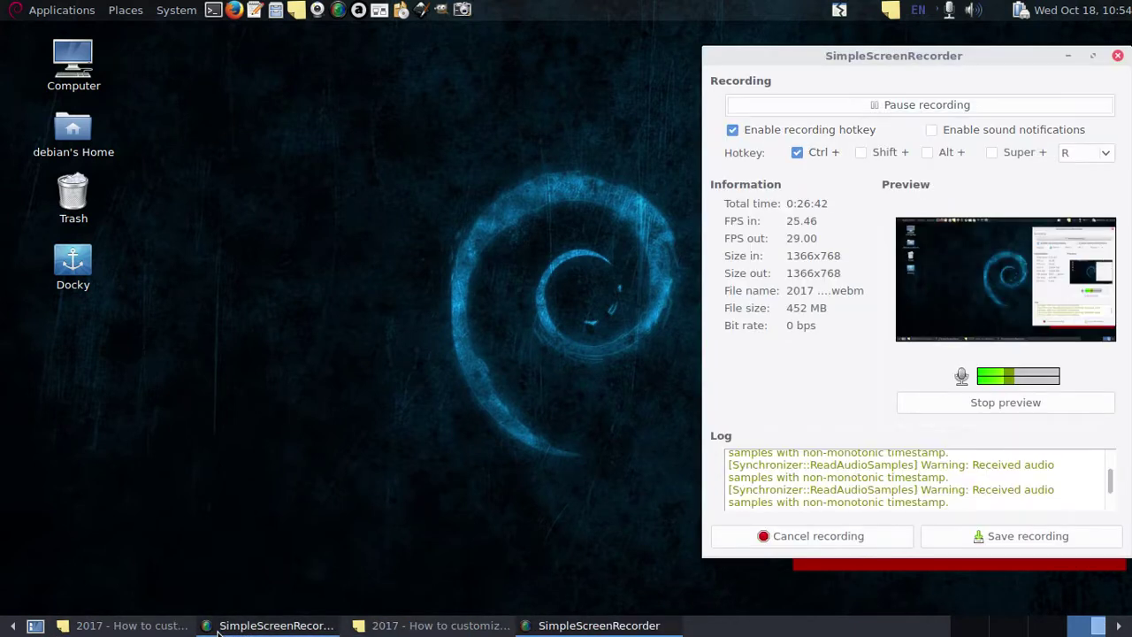
right_click(217, 631)
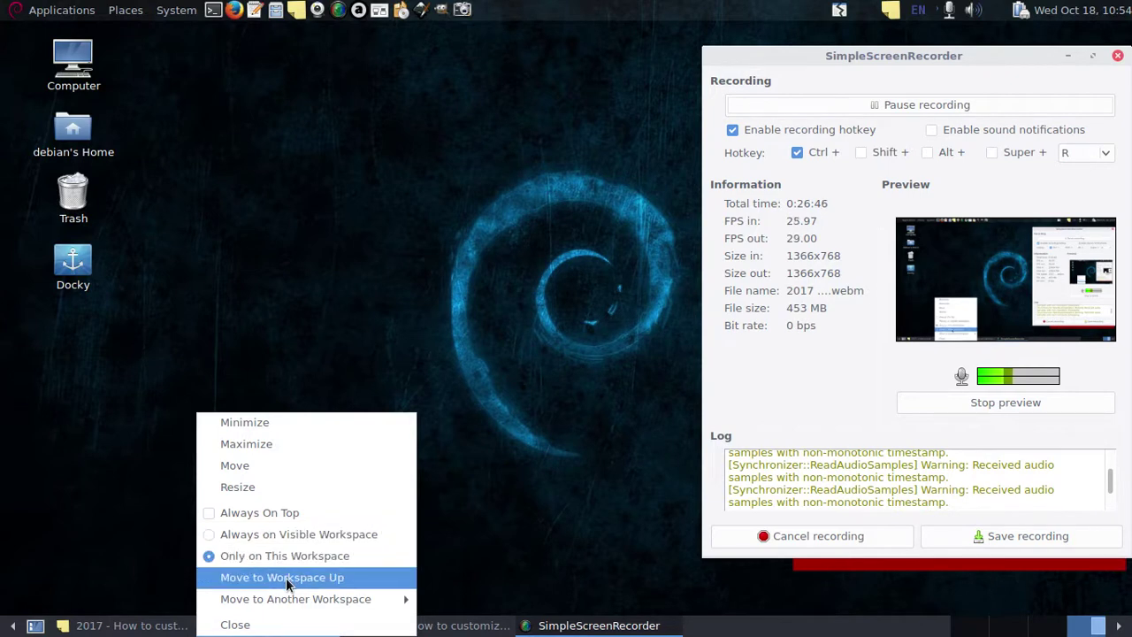
mouse_move(361, 599)
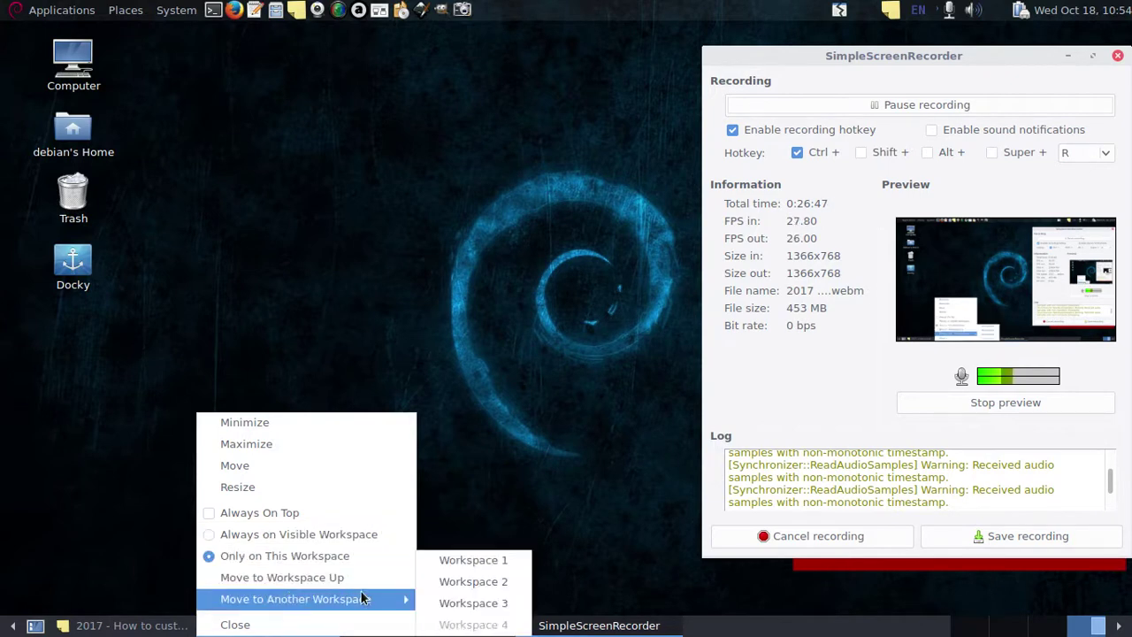
left_click(471, 604)
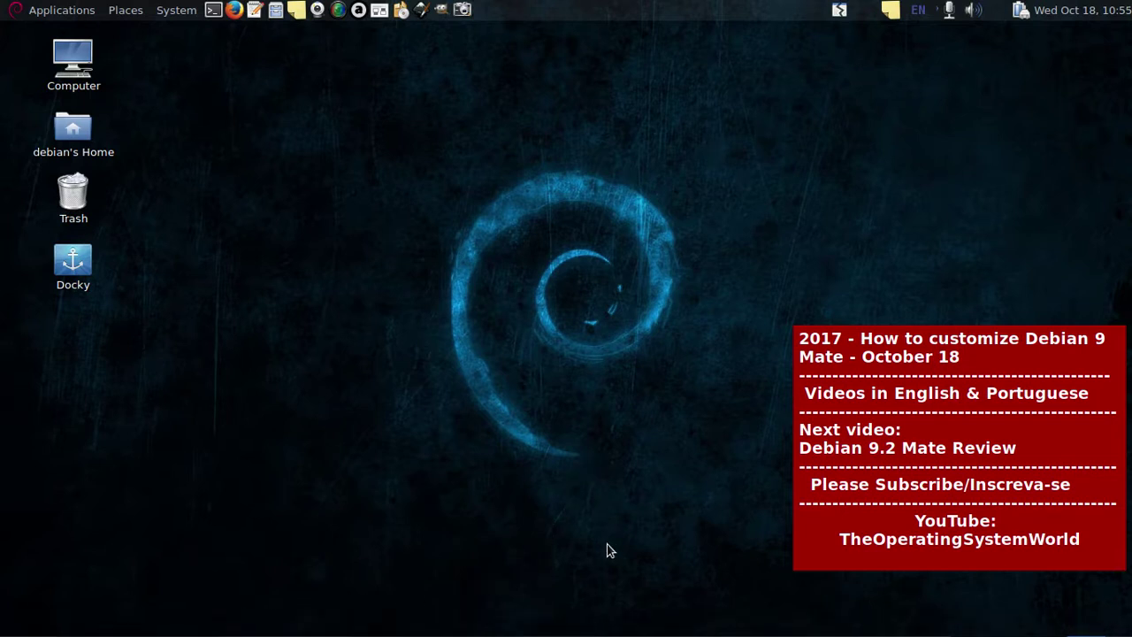
- Minimize Synaptic Package Manager, turn off Autohide in the bottom panel's properties and close them
mouse_move(735, 634)
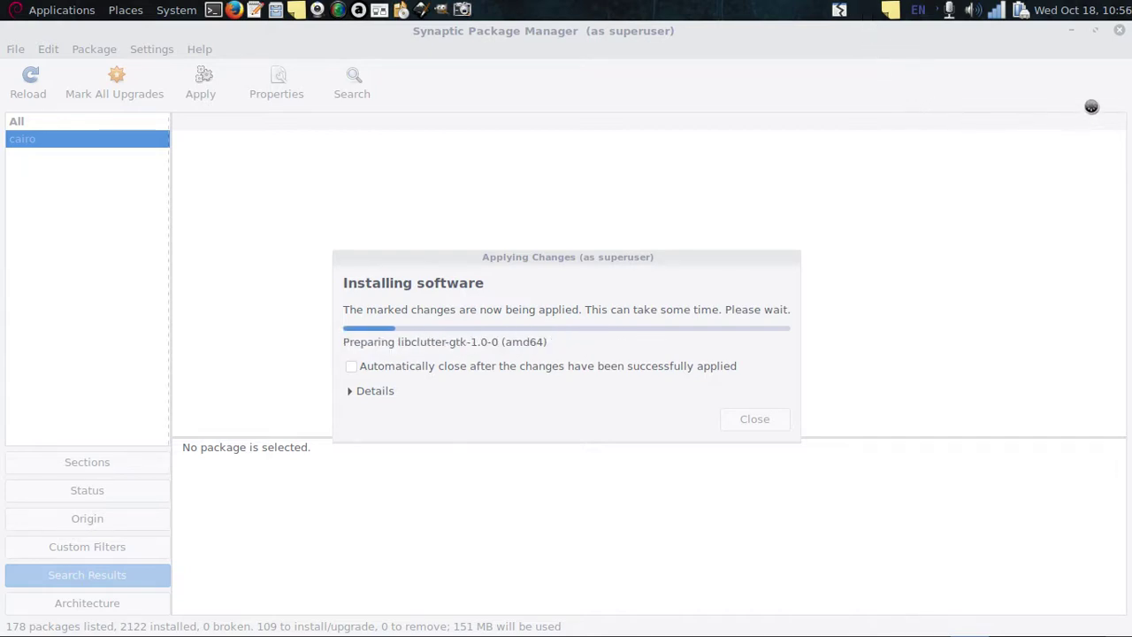
left_click(1072, 32)
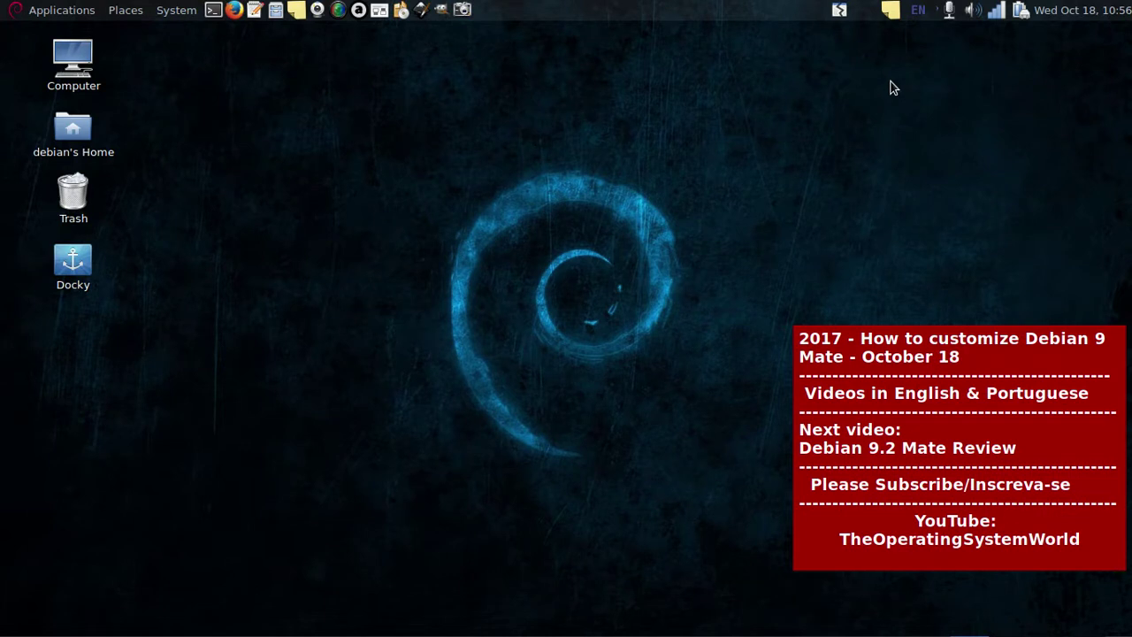
mouse_move(389, 633)
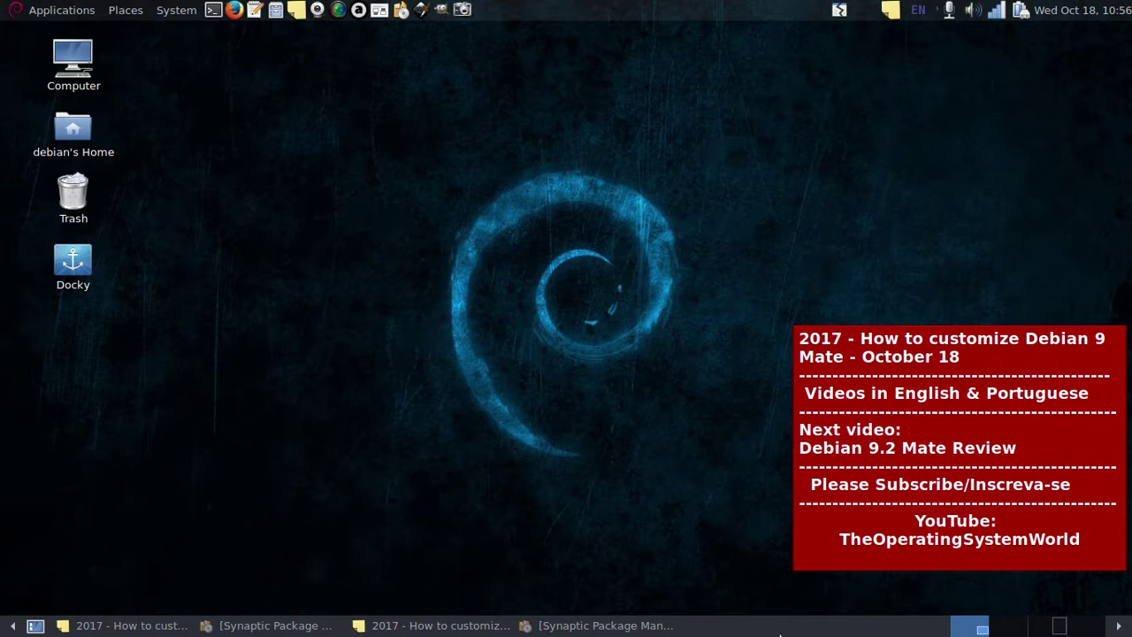
right_click(779, 634)
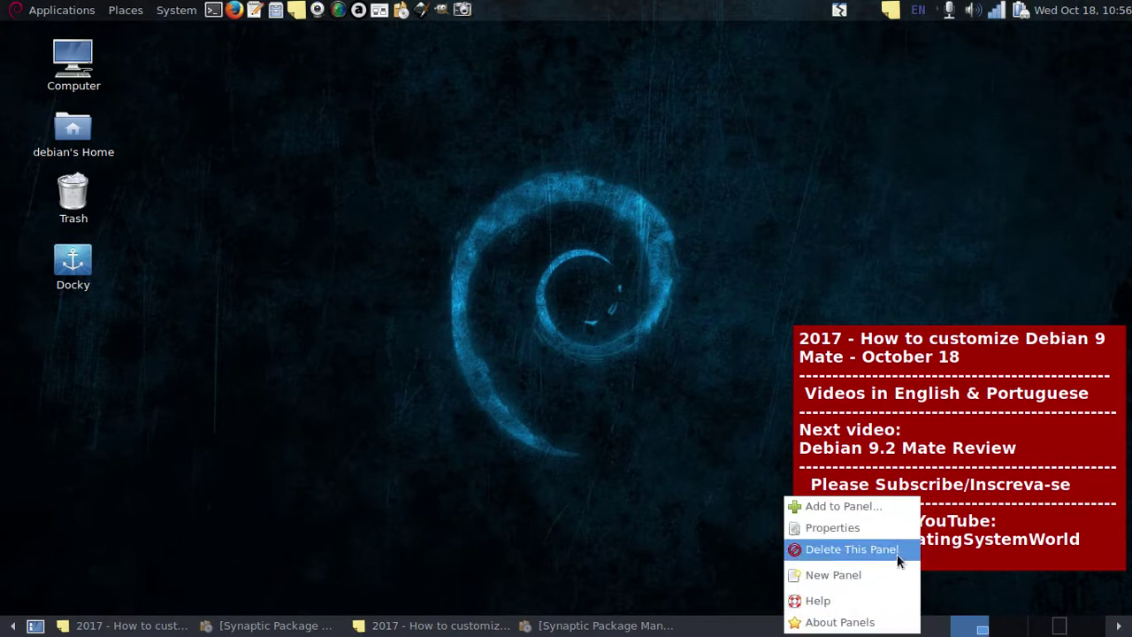
left_click(834, 531)
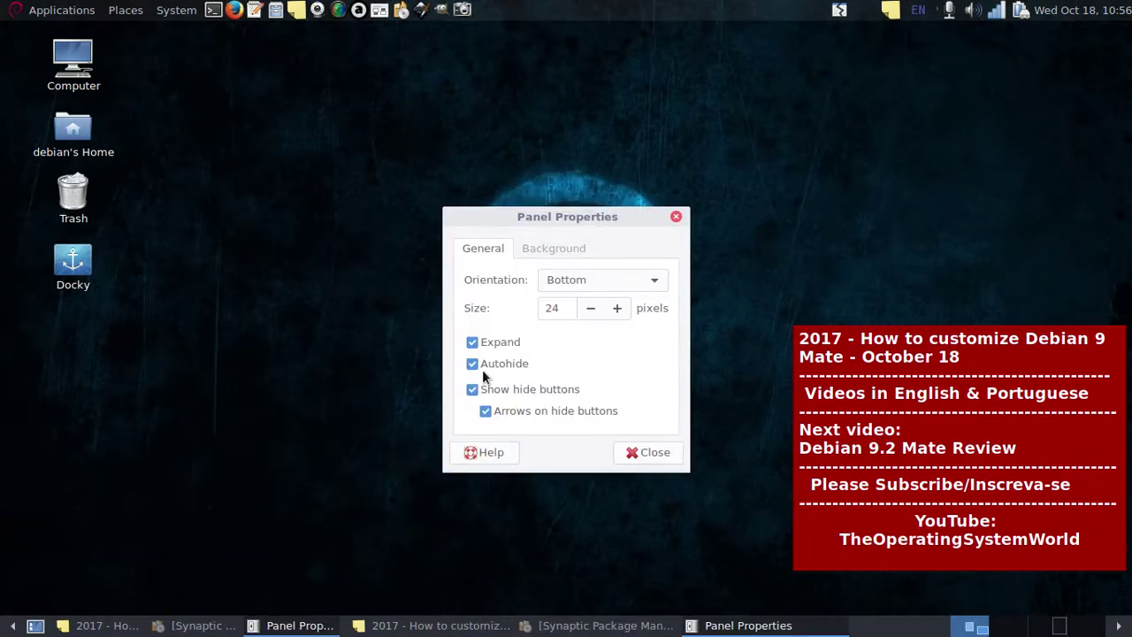
left_click(476, 369)
left_click(654, 453)
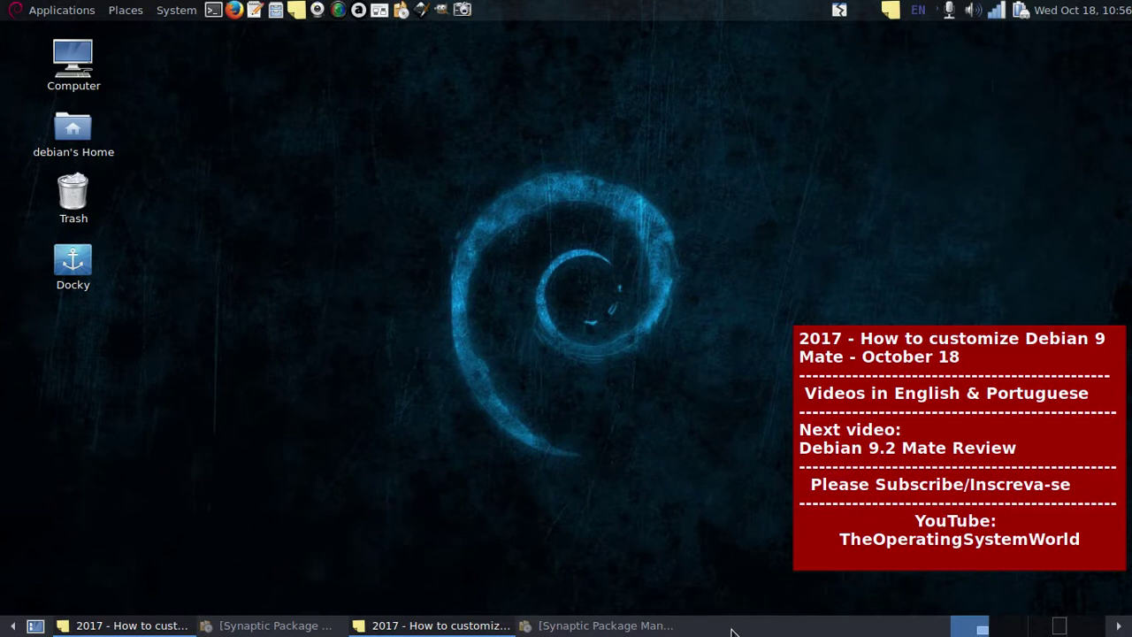
- Check the installation progress in Synaptic Package Manager and minimize it again
left_click(609, 630)
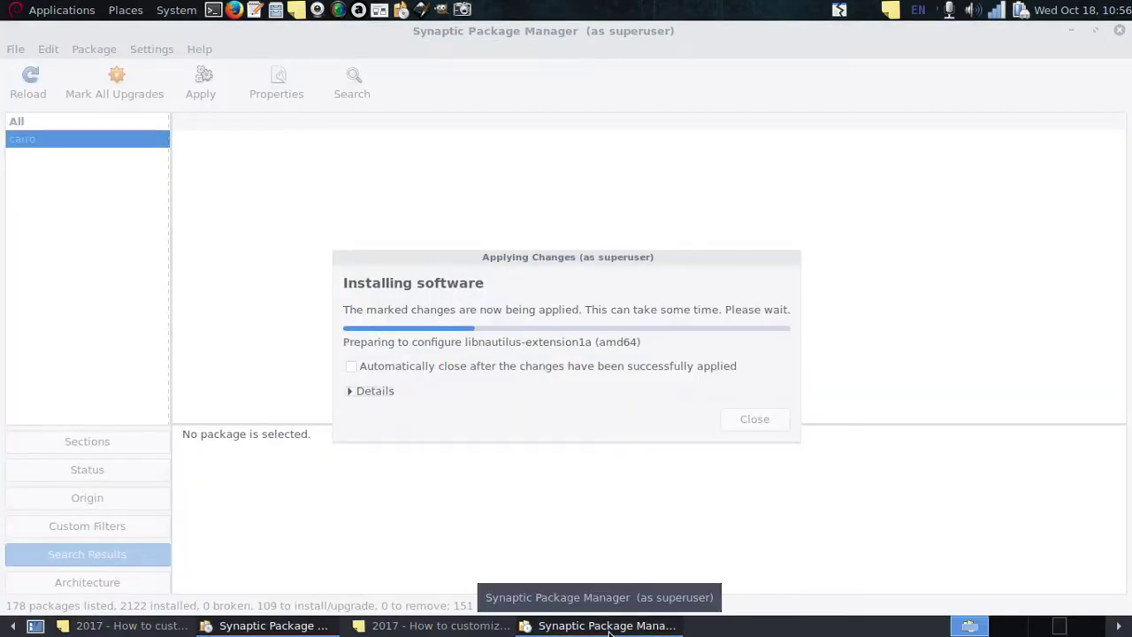
left_click(608, 629)
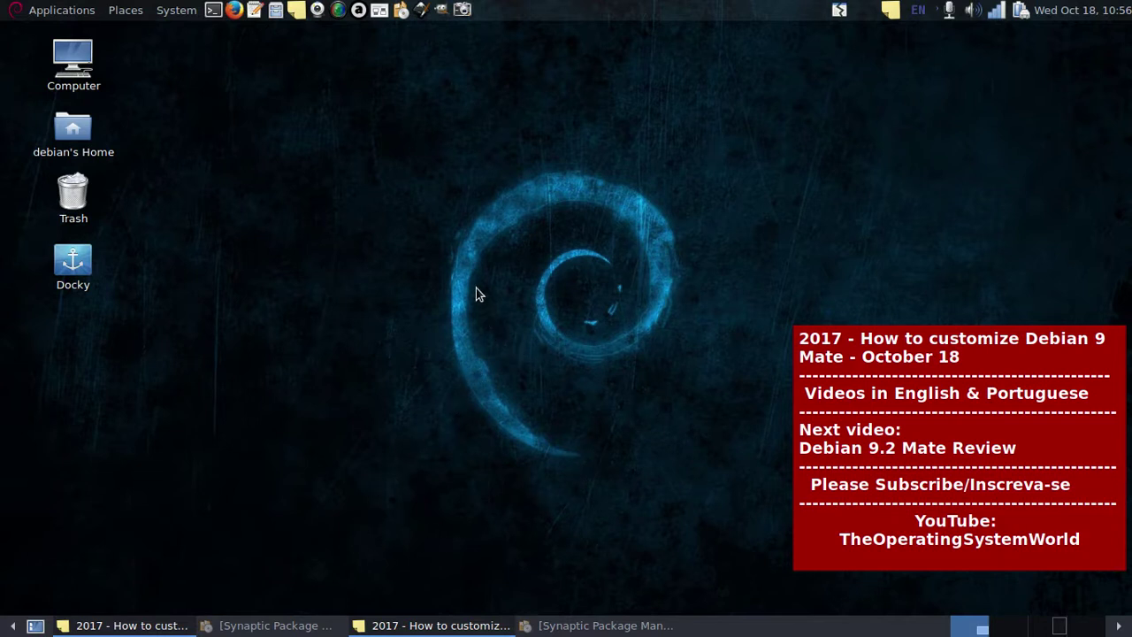
left_click_drag(345, 232, 374, 265)
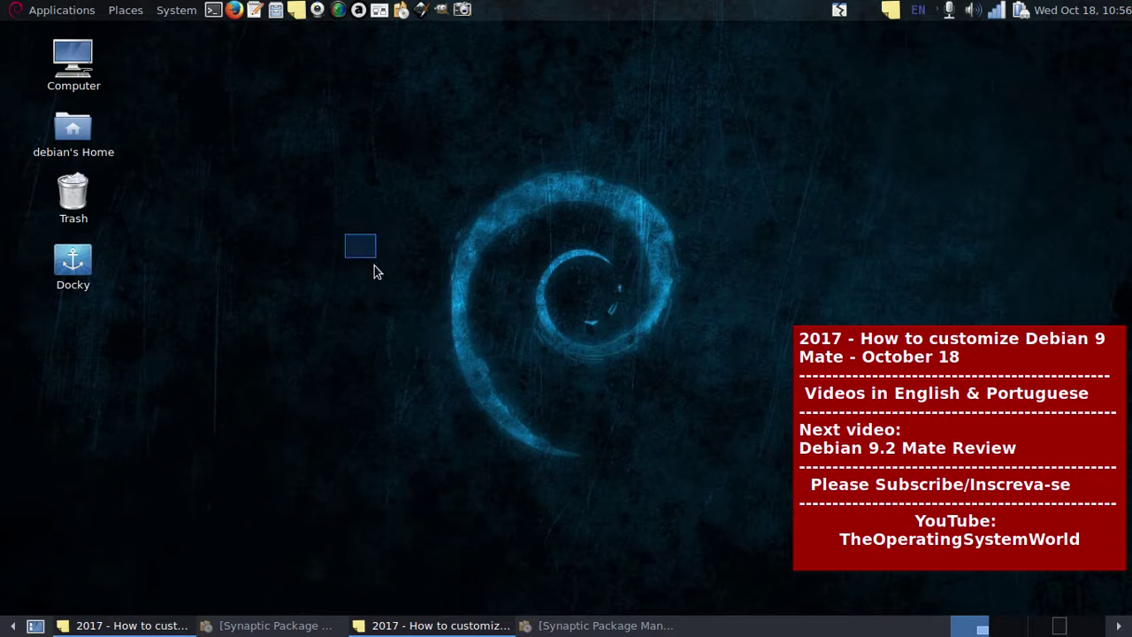
left_click_drag(427, 151, 570, 297)
- Restore Synaptic Package Manager, dismiss its Changes applied and error dialogs, and close the program
left_click(582, 627)
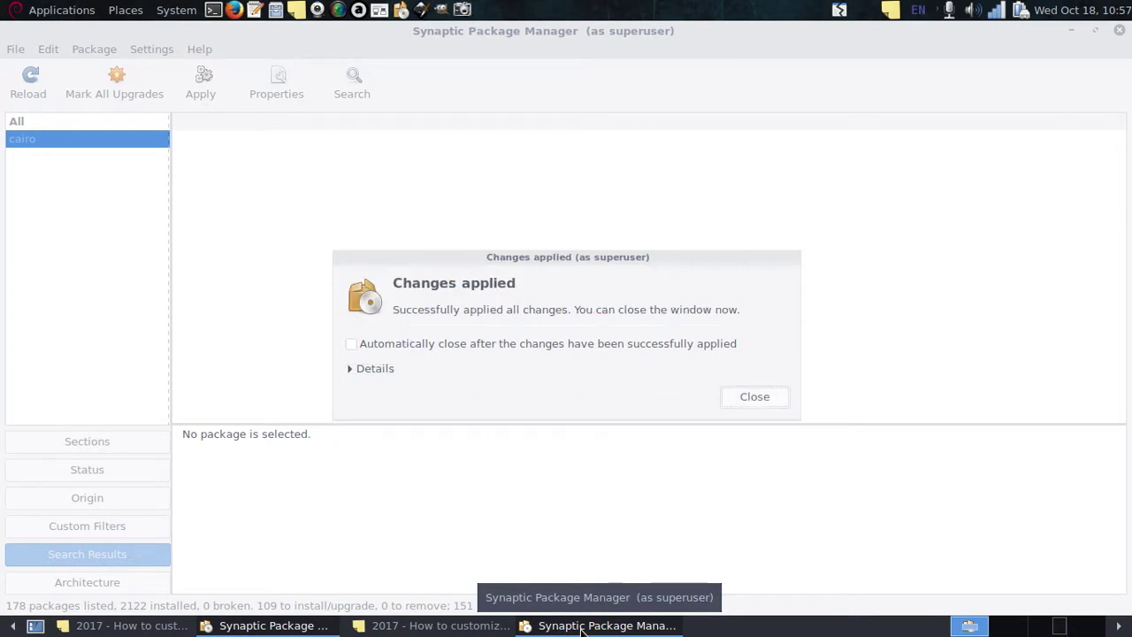
left_click(739, 400)
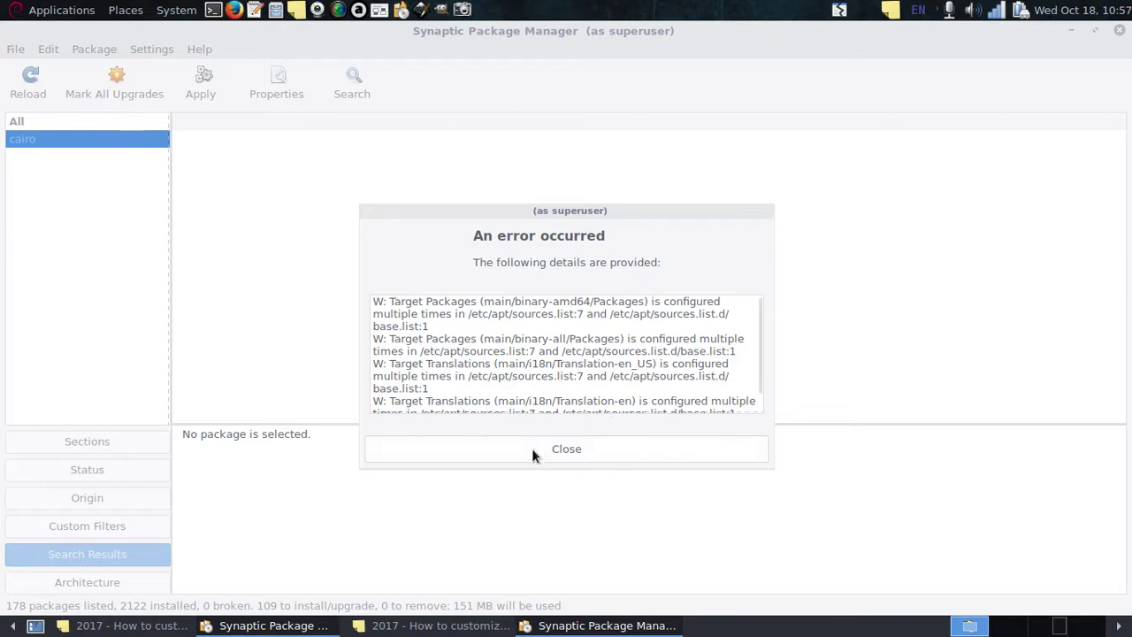
left_click(605, 445)
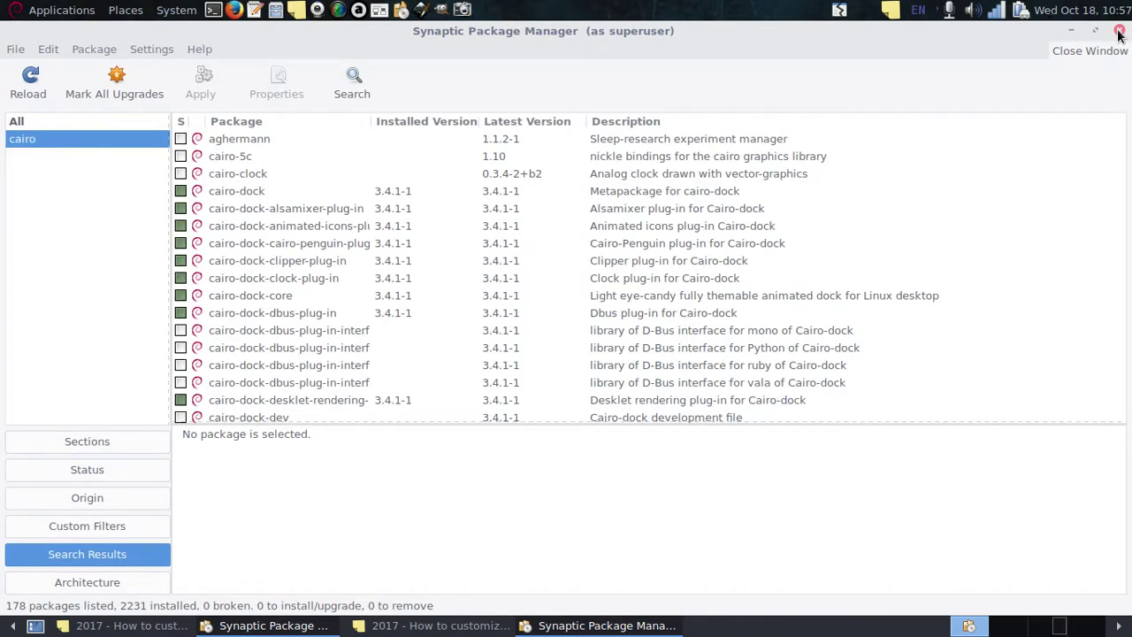
left_click(1119, 33)
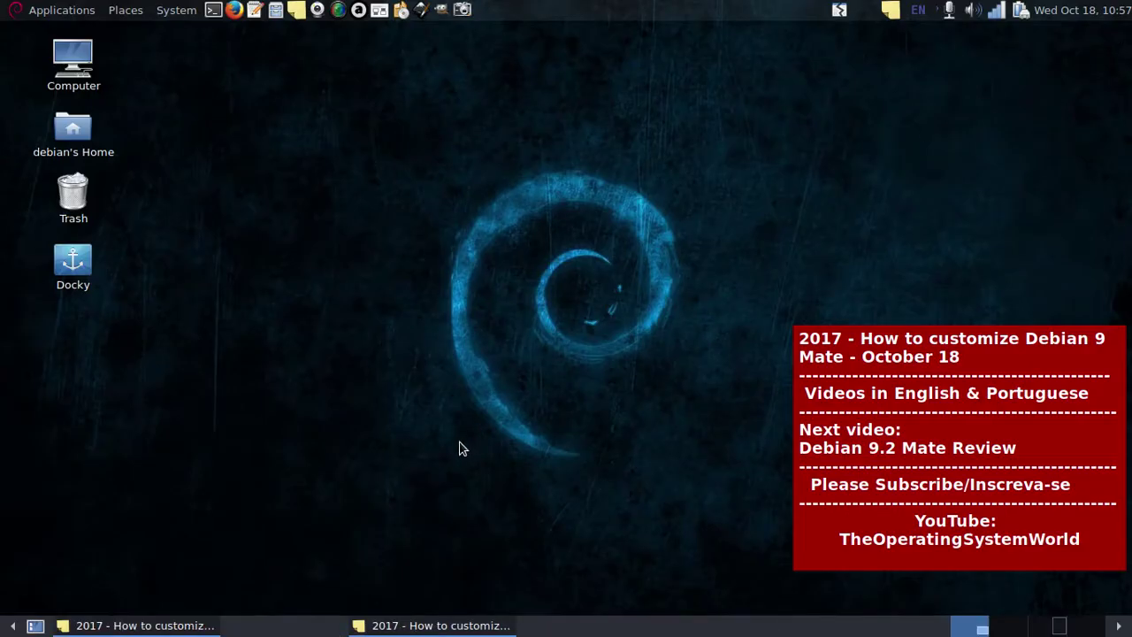
- Turn on Show hide buttons in the top panel's properties and close them
right_click(625, 16)
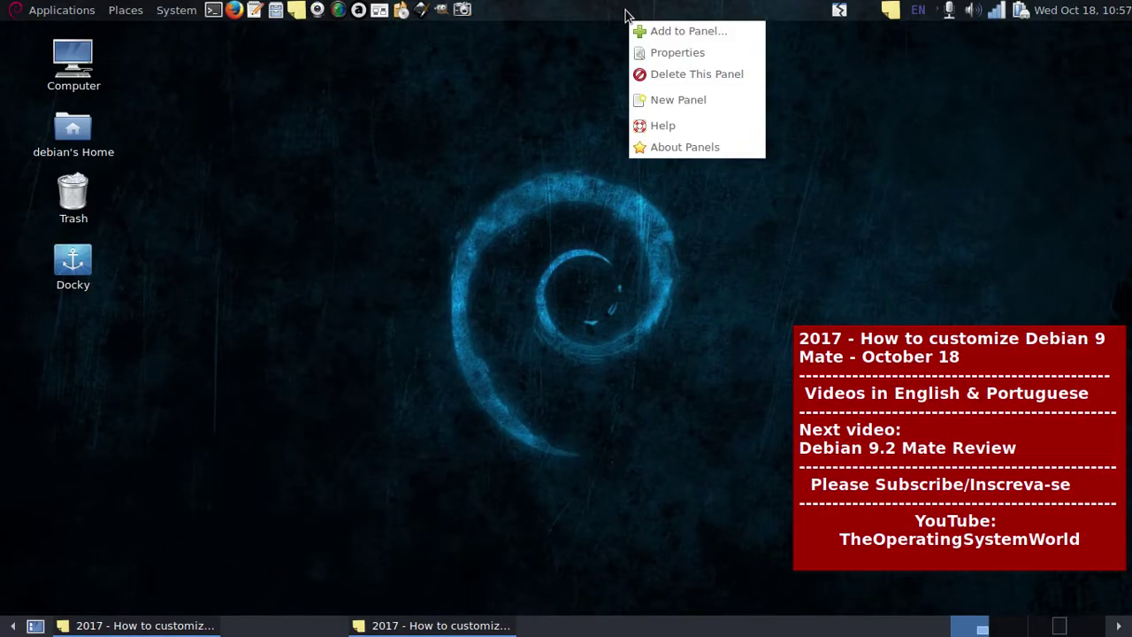
left_click(672, 54)
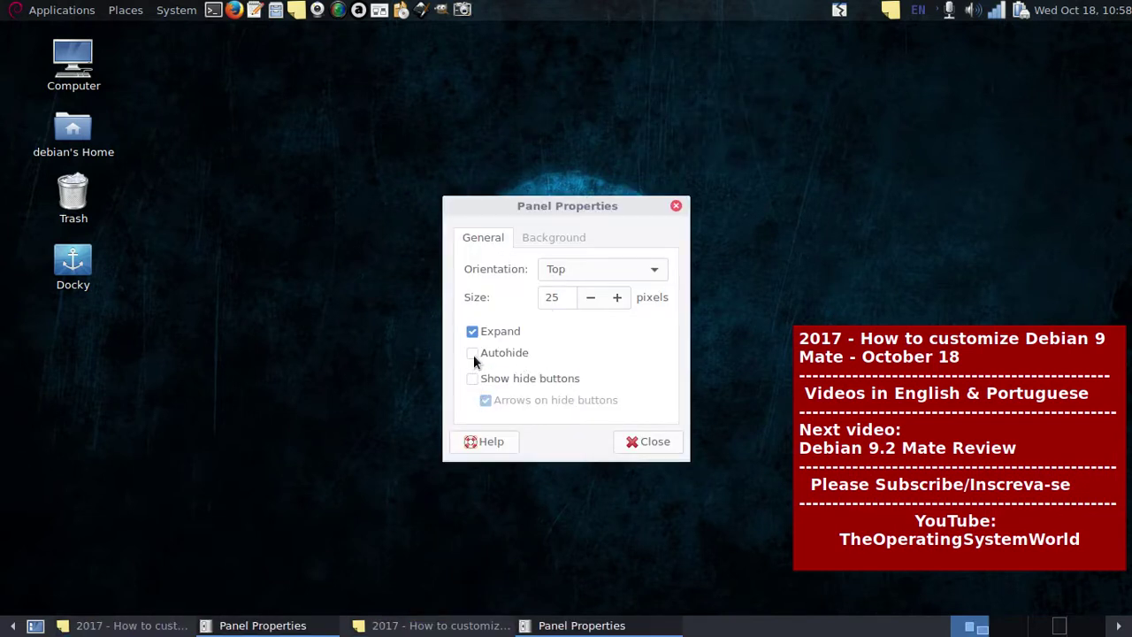
left_click(474, 379)
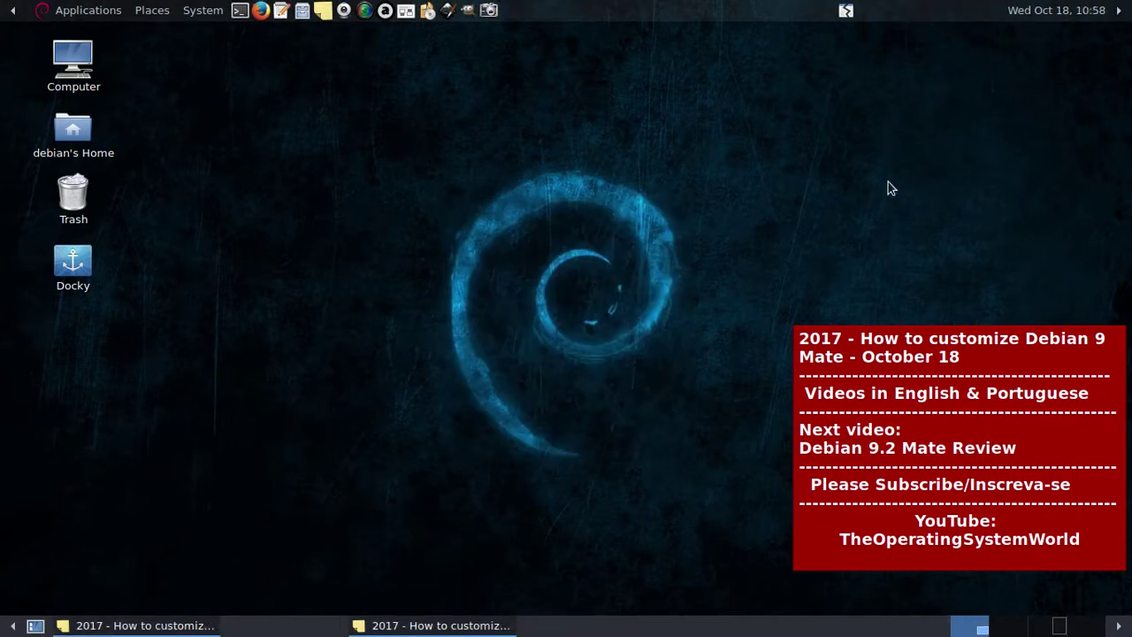
- Collapse both panels with their hide buttons, reloading the panel objects that quit, and expand the top panel again
left_click(1118, 10)
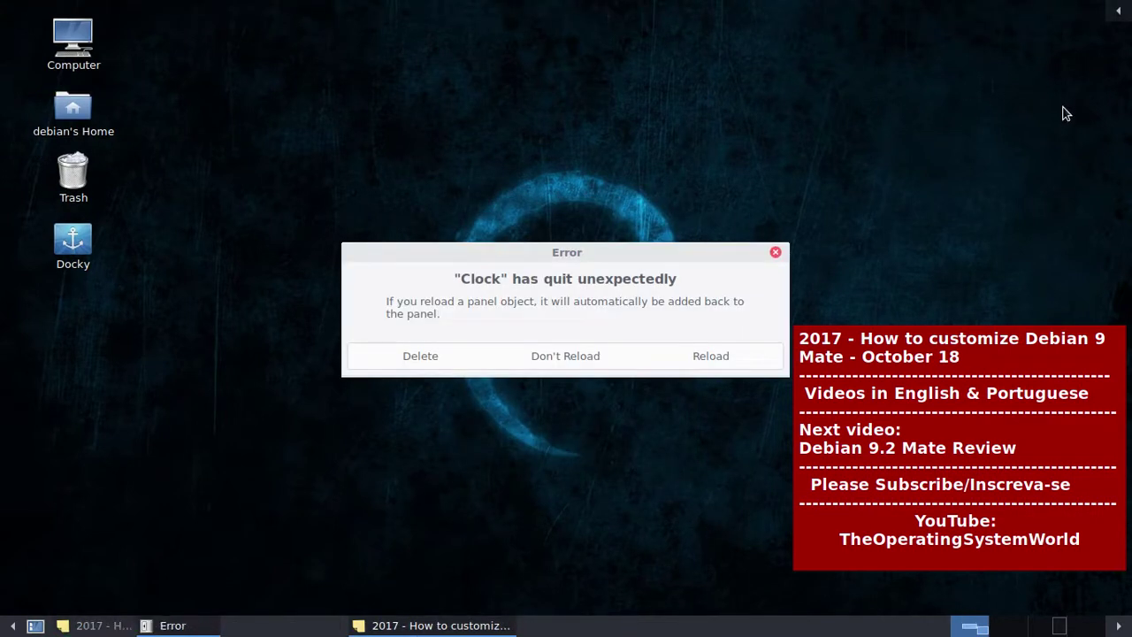
left_click(689, 363)
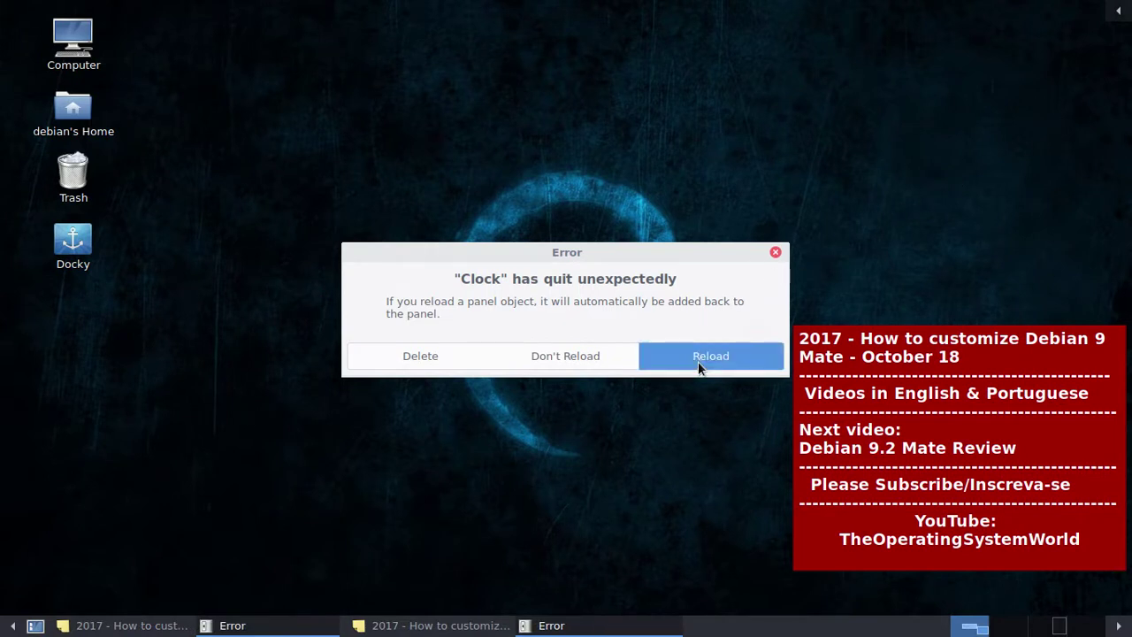
left_click(704, 357)
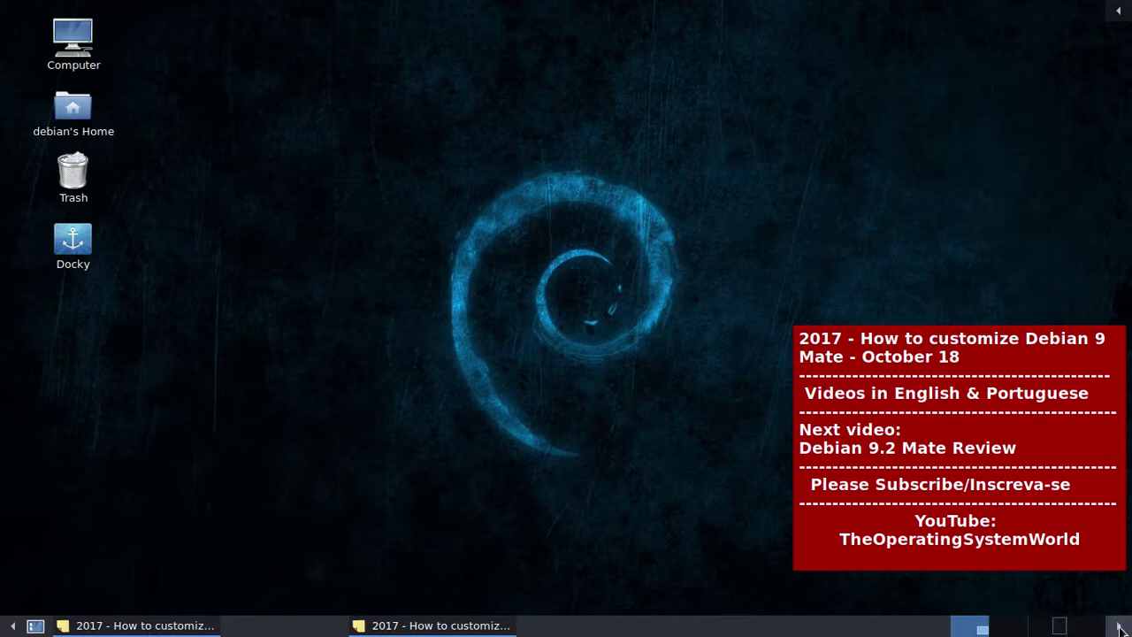
left_click(1119, 628)
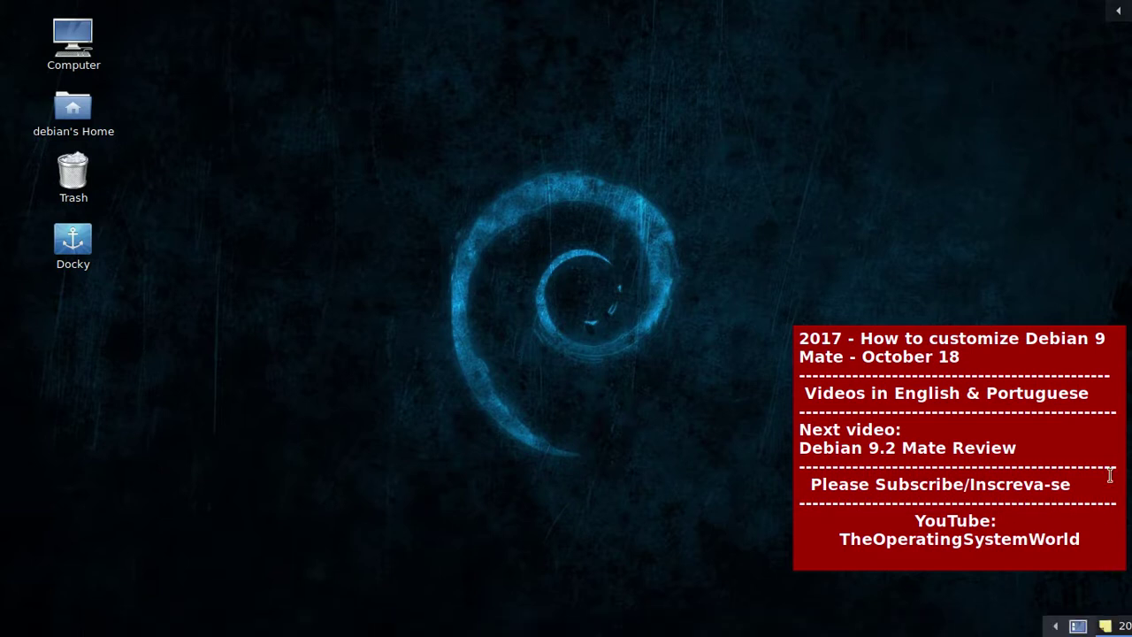
left_click(1118, 10)
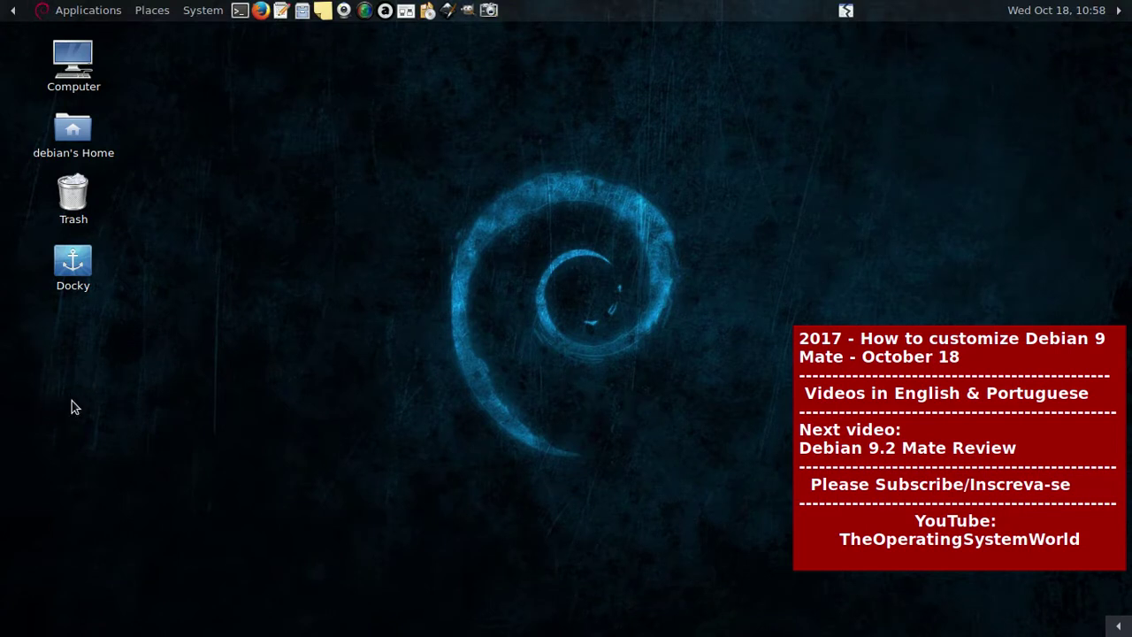
- Launch Compiz Start from the Accessories applications and minimize the SimpleScreenRecorder window
left_click(93, 11)
mouse_move(90, 37)
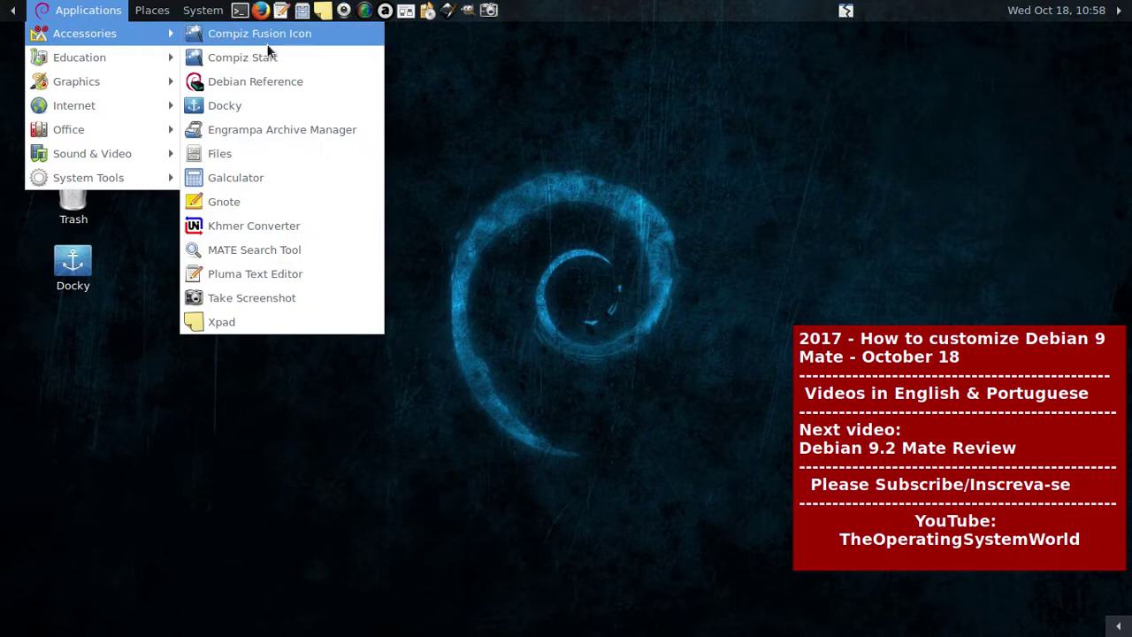
left_click(275, 55)
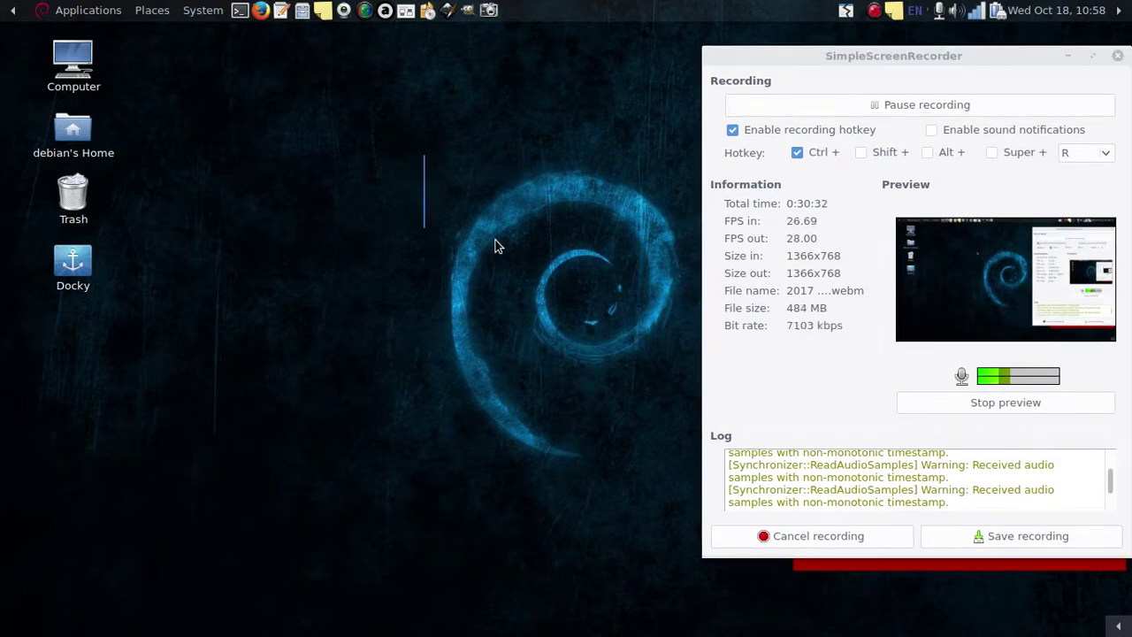
left_click(1070, 57)
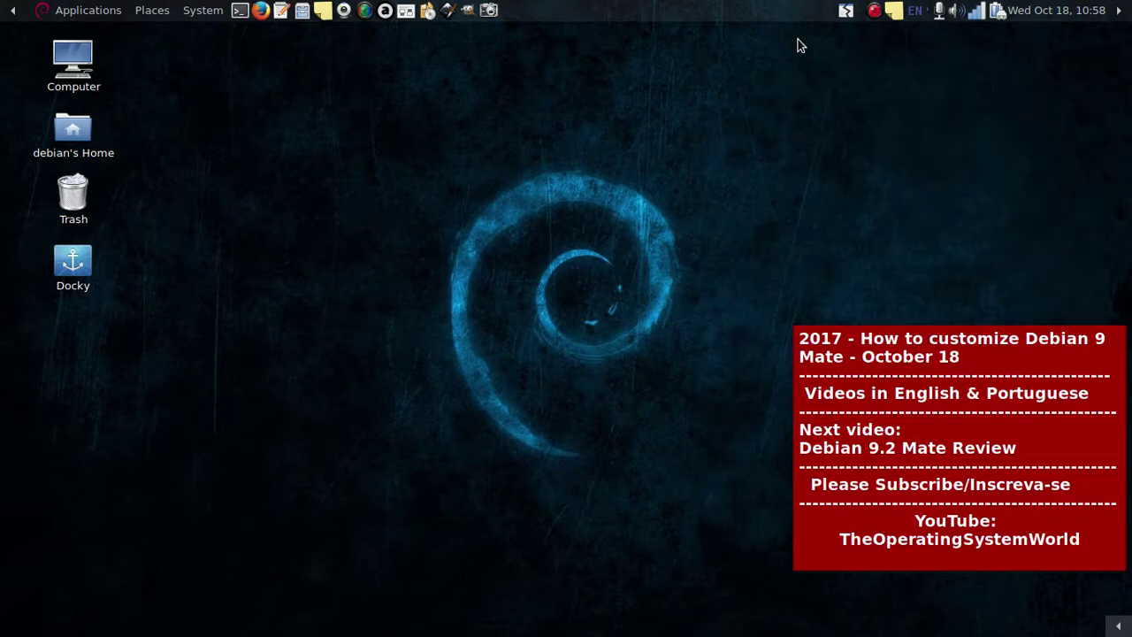
- Add a launcher for Cairo-Dock from the System Tools applications to the desktop and start Cairo-Dock from it
left_click(108, 16)
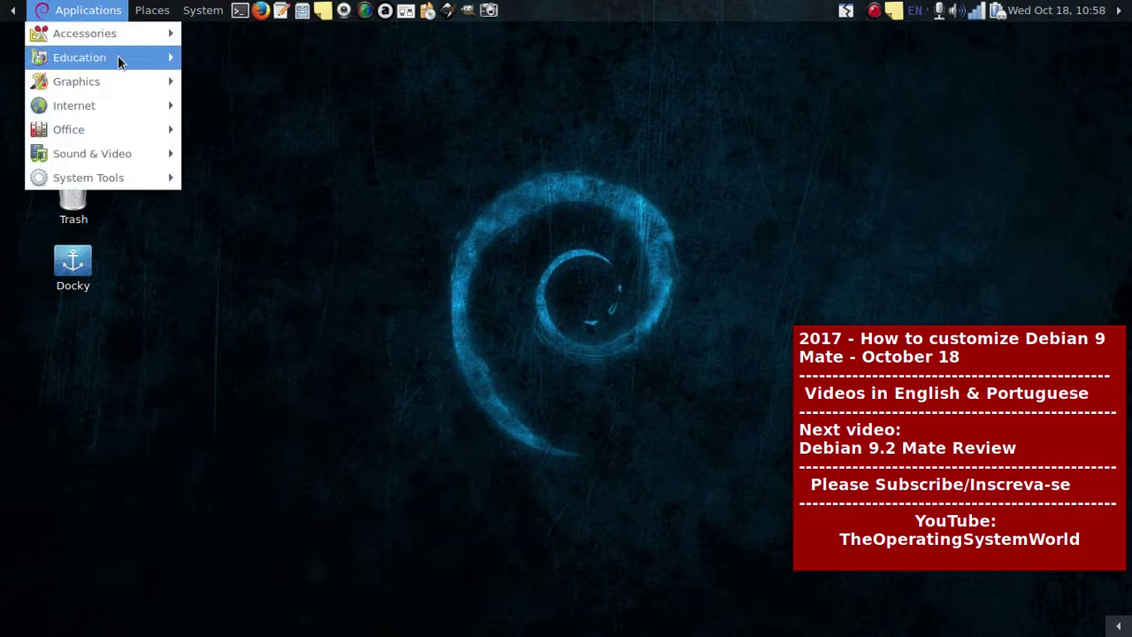
left_click(96, 180)
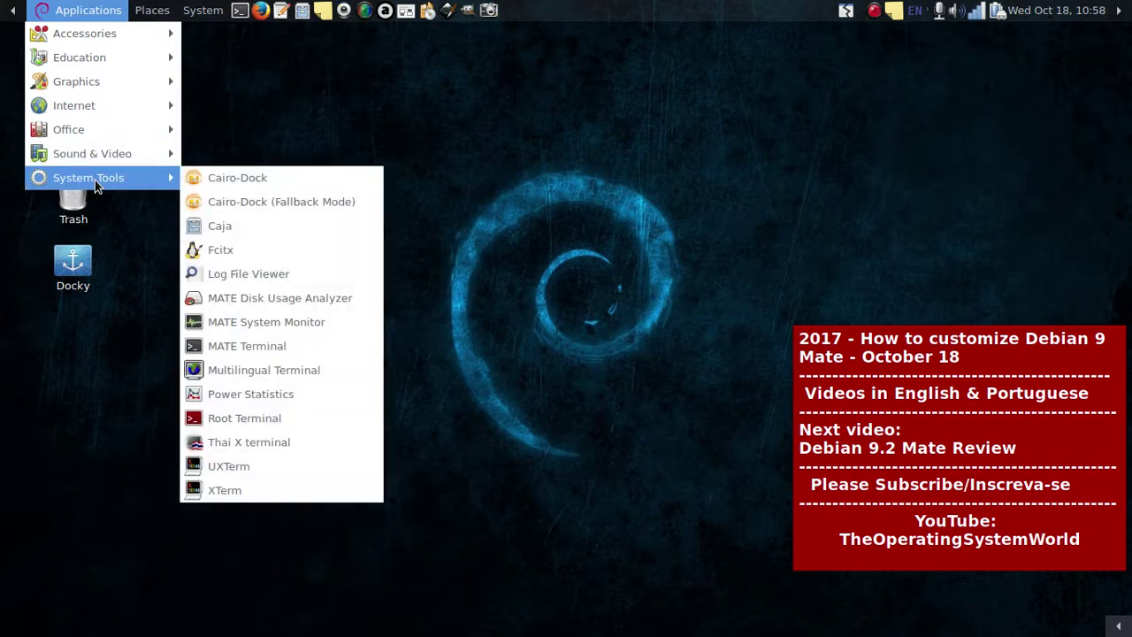
right_click(264, 176)
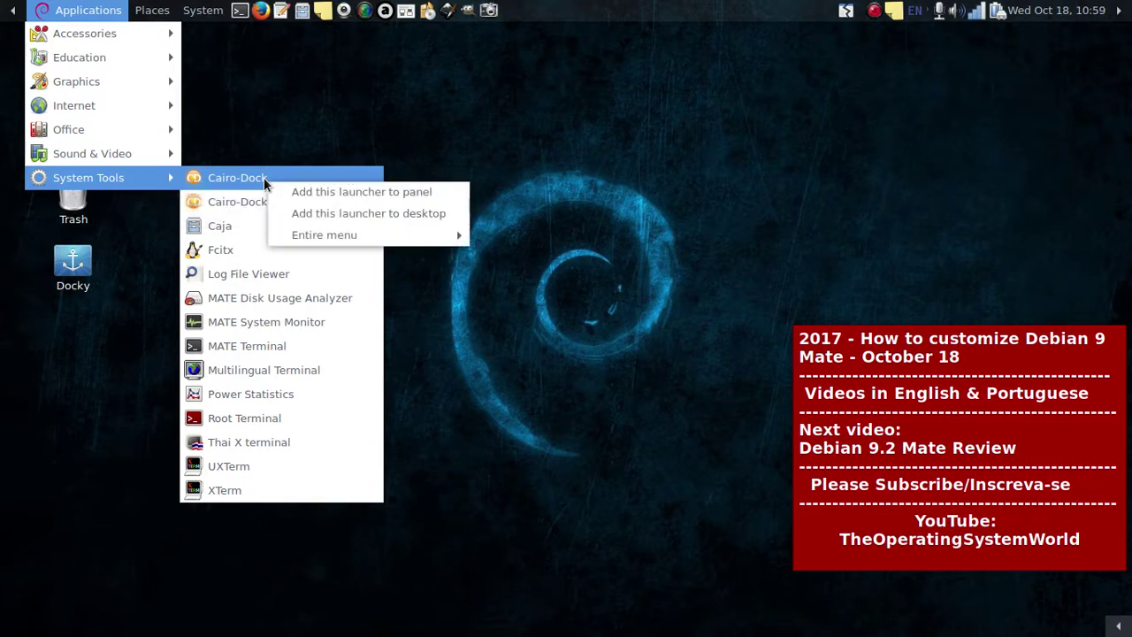
left_click(313, 213)
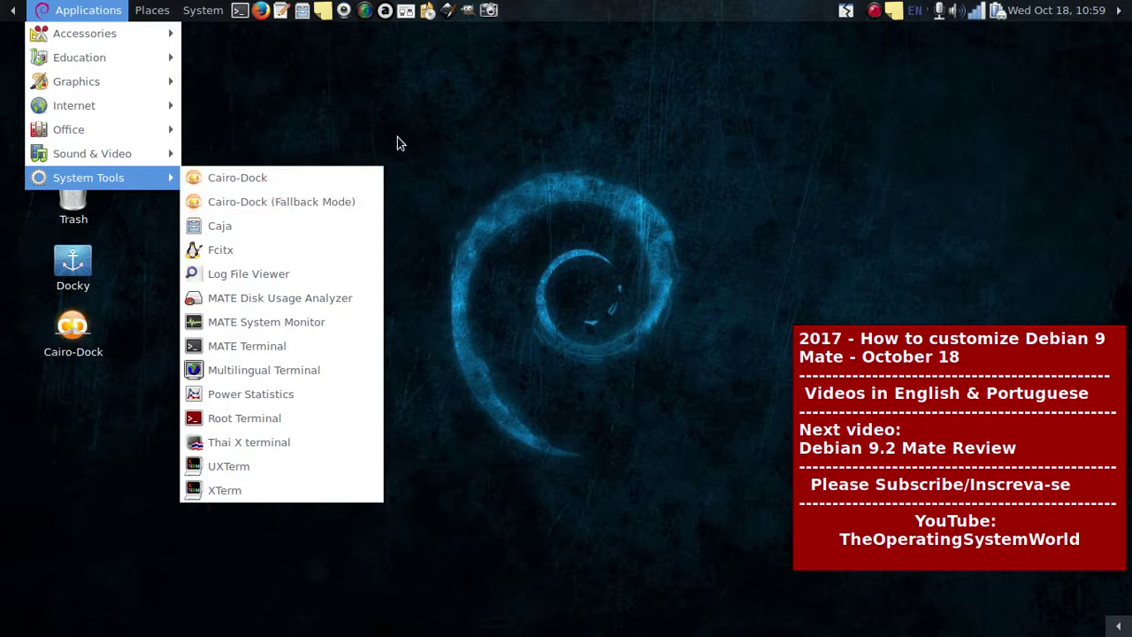
key("Escape")
key("Escape")
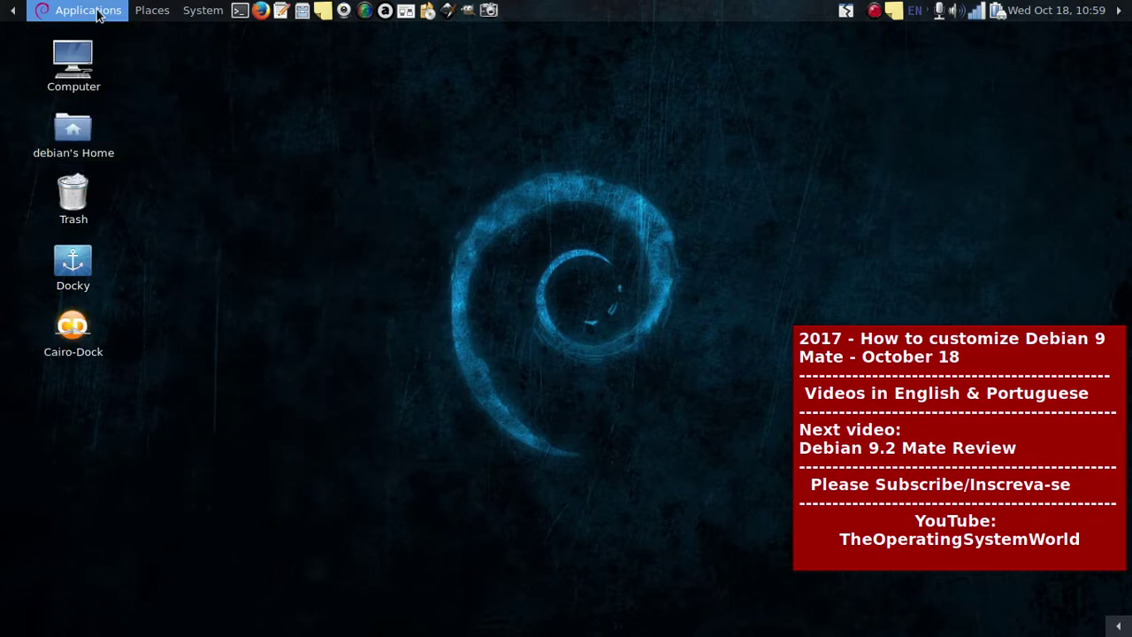
key("alt+F1")
key("Escape")
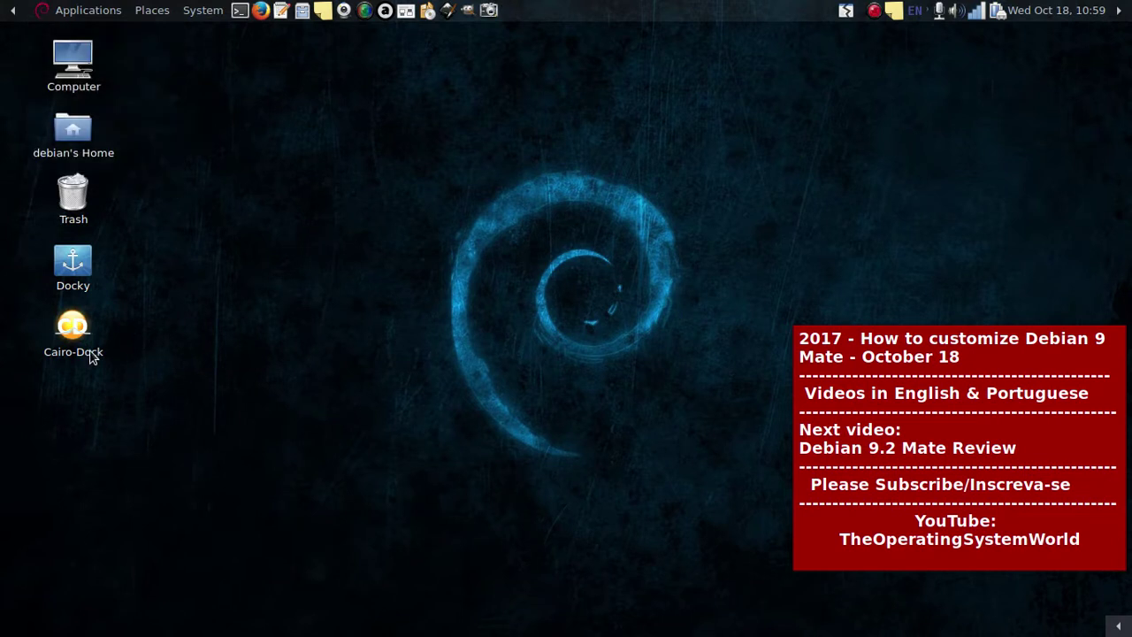
left_click(71, 327)
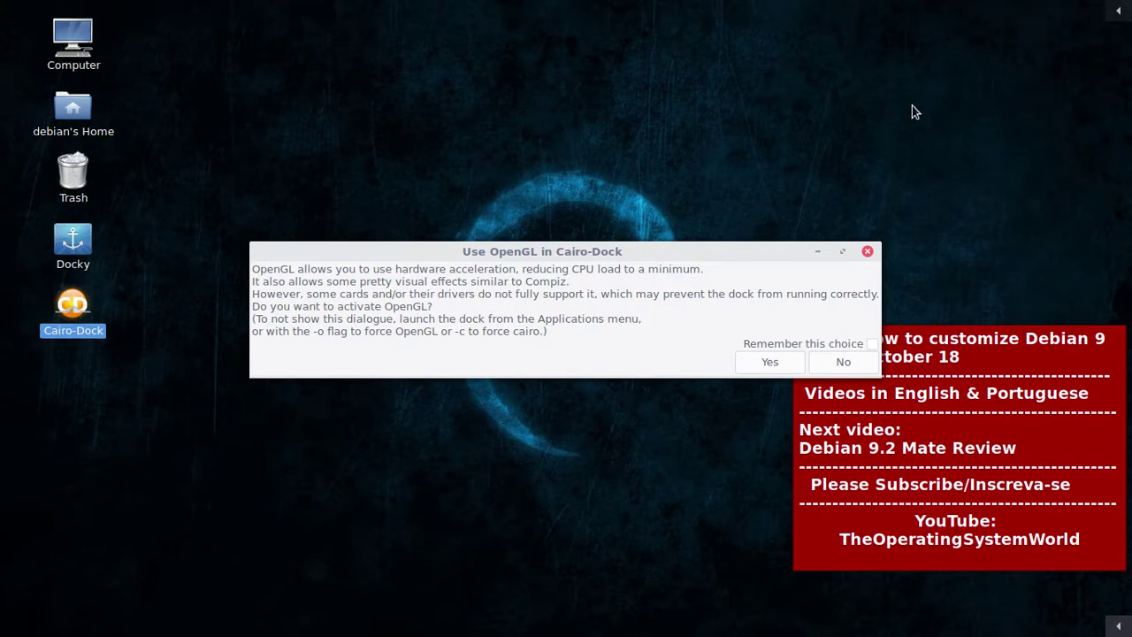
- Move the front OpenGL prompt aside, accept OpenGL for Cairo-Dock in it, and close the duplicate prompt
left_click_drag(438, 241, 380, 133)
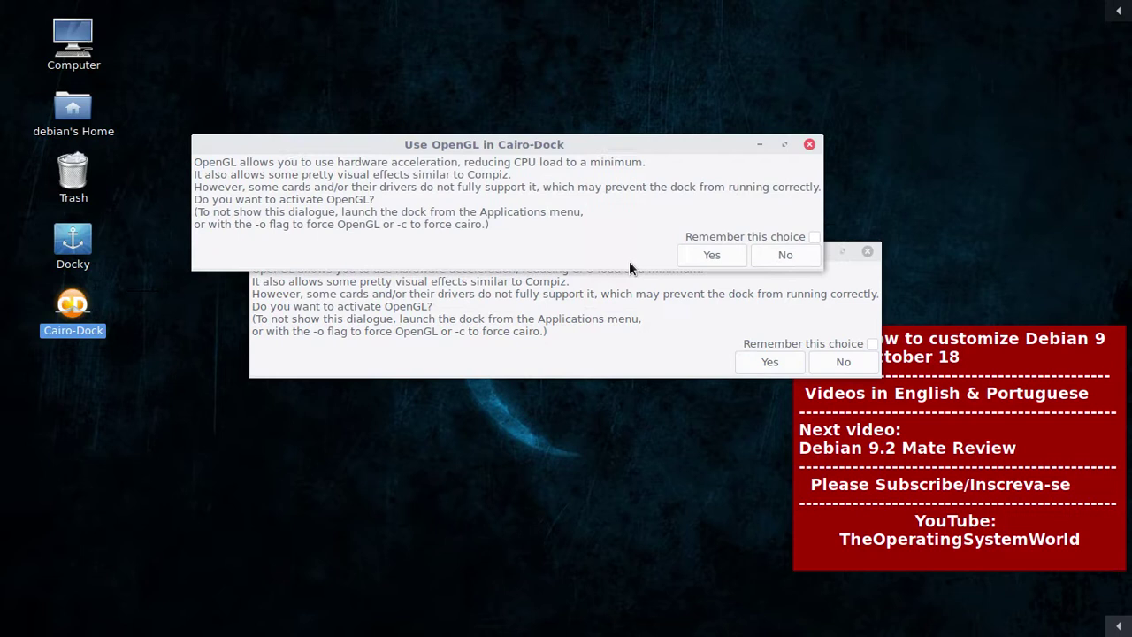
left_click(713, 255)
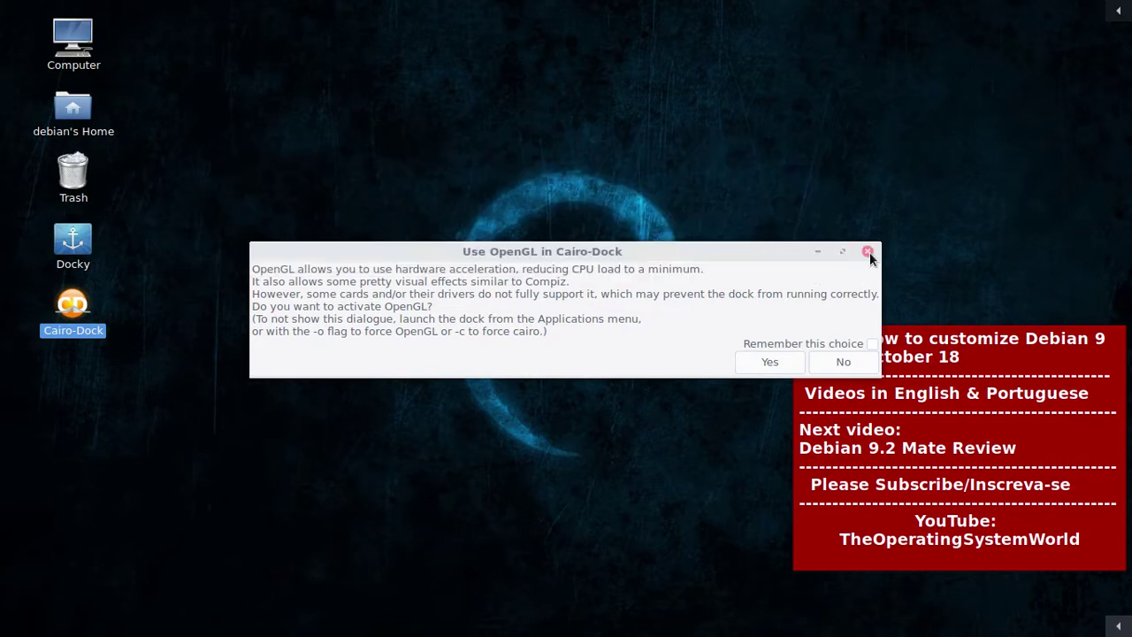
left_click(869, 252)
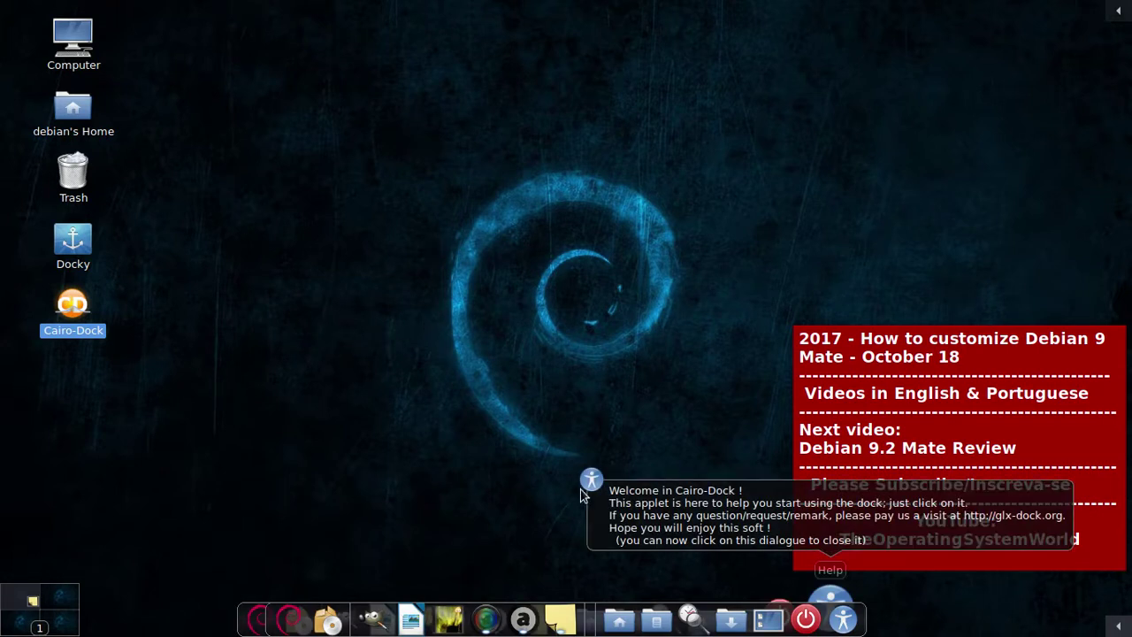
- Quit the duplicate Cairo-Dock instance from the dock separator's Cairo-Dock options and confirm quitting
right_click(588, 619)
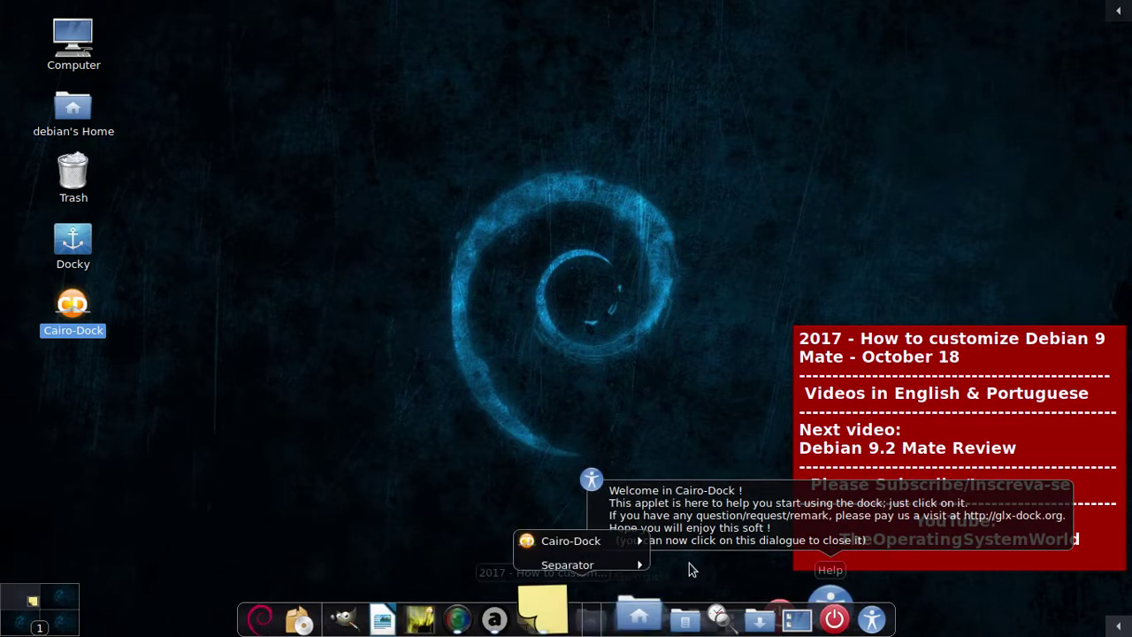
key("Escape")
left_click(629, 321)
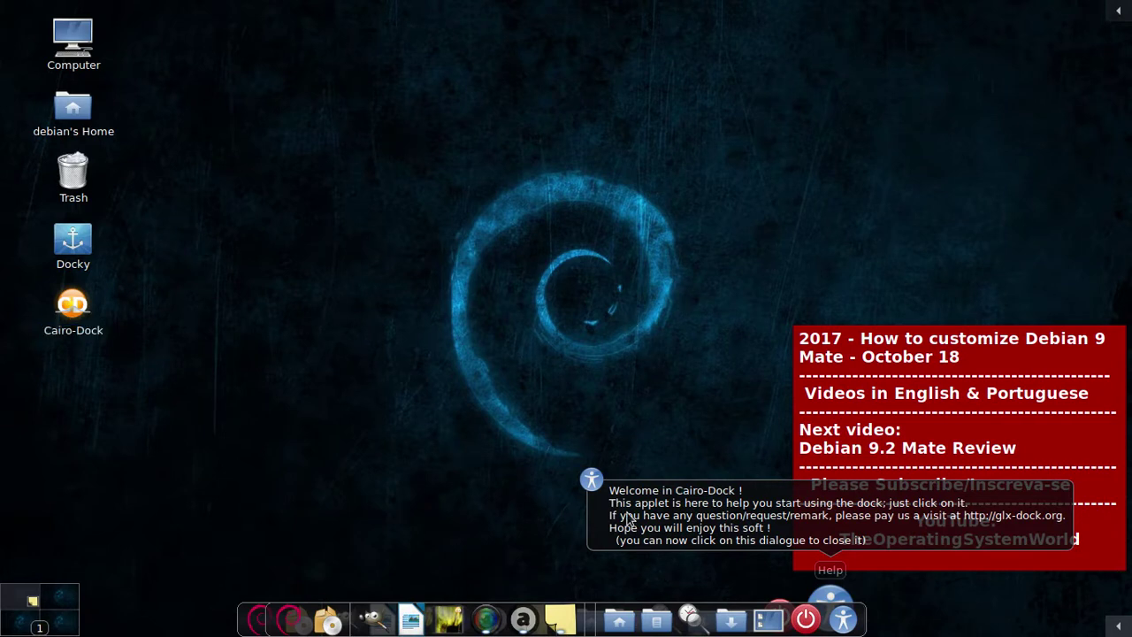
right_click(621, 577)
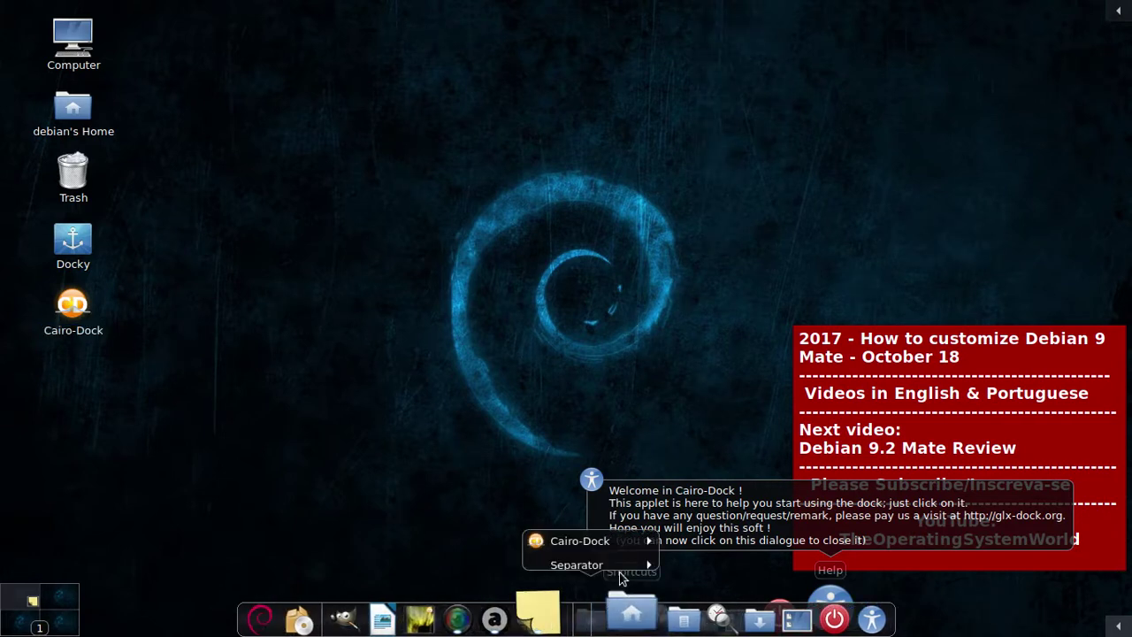
mouse_move(637, 542)
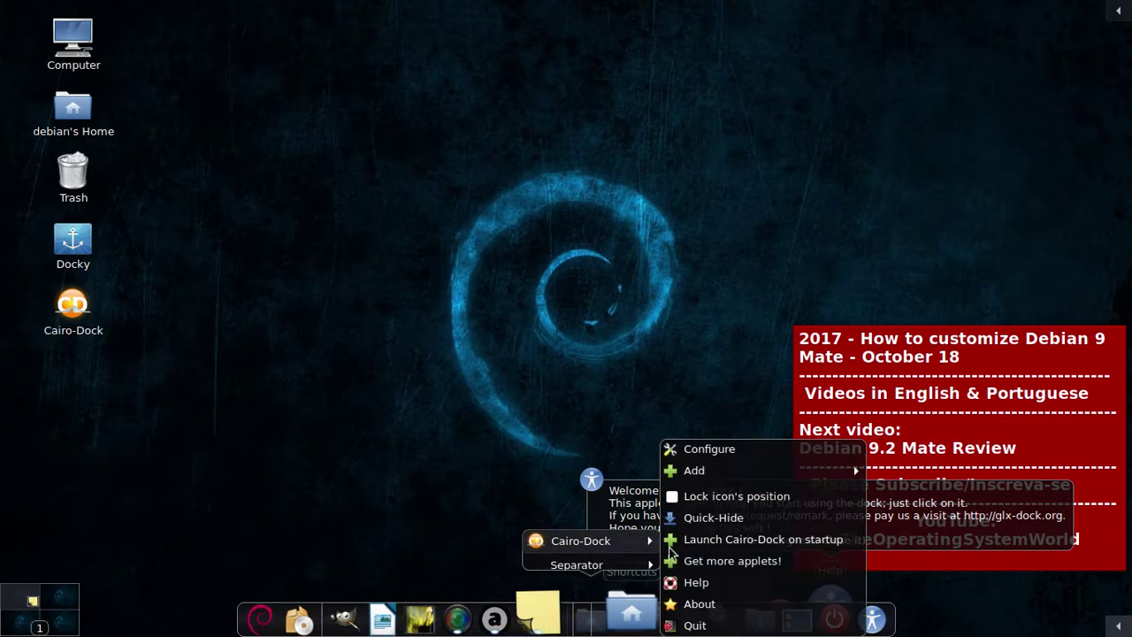
left_click(695, 626)
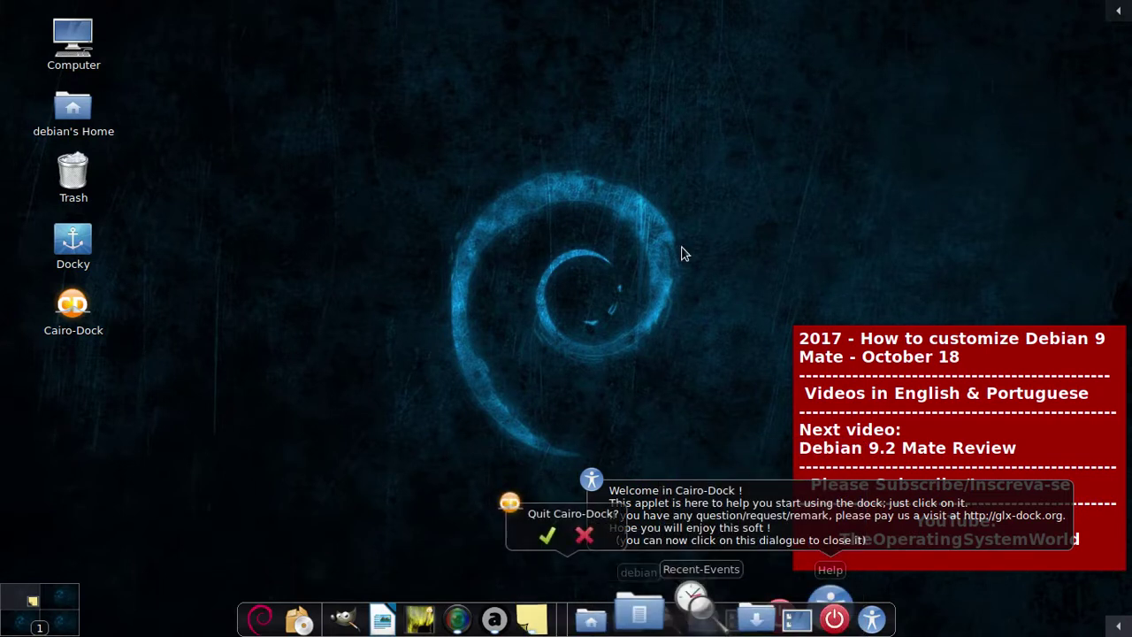
left_click(547, 535)
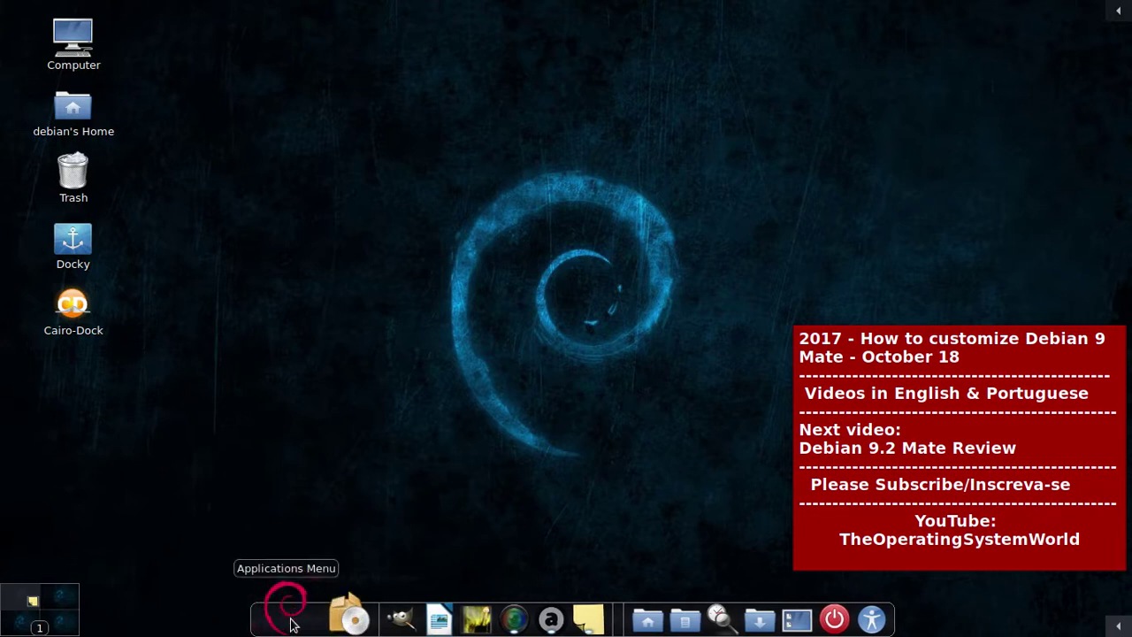
- Check the dock's Applications Menu, dismiss it, and open the Cairo-Dock configuration at its list of themes
left_click(292, 623)
left_click(594, 439)
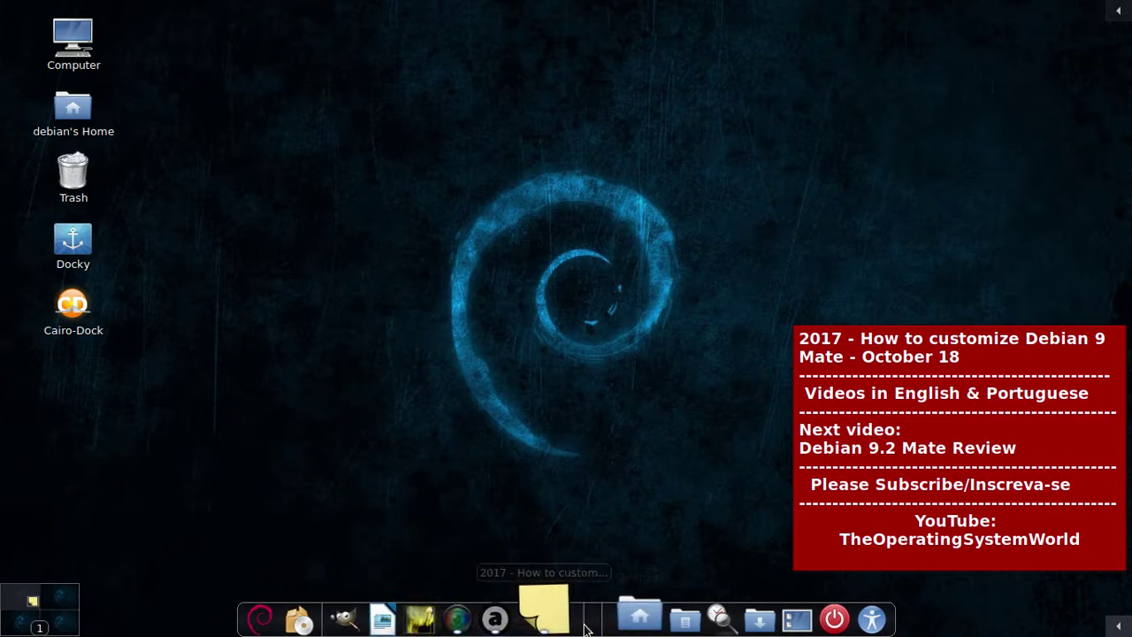
right_click(584, 627)
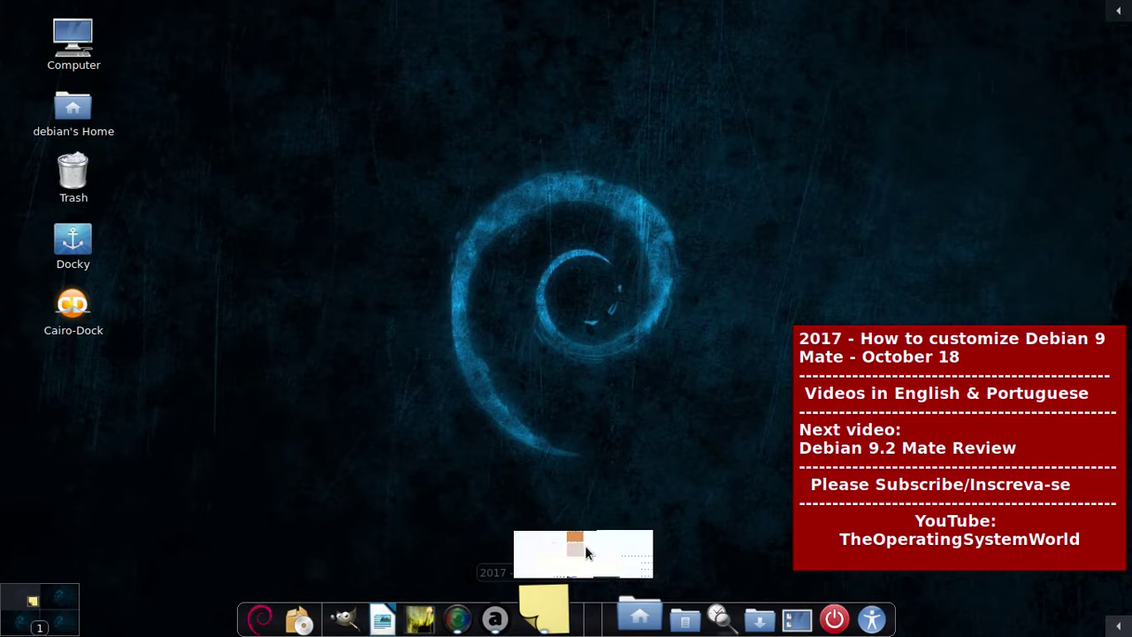
mouse_move(585, 541)
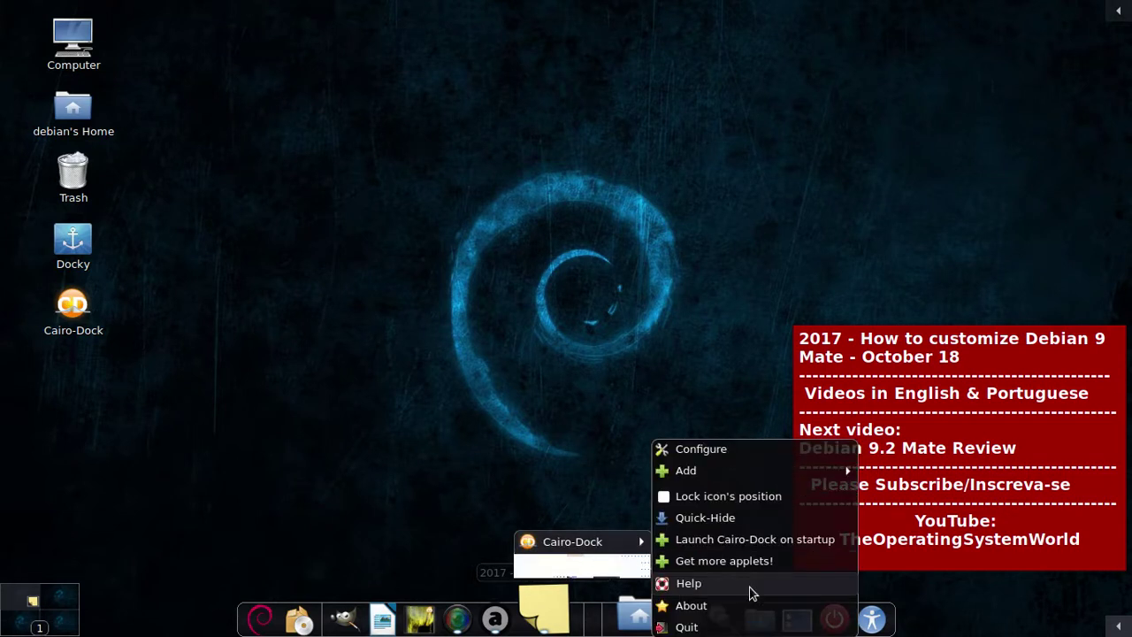
left_click(716, 449)
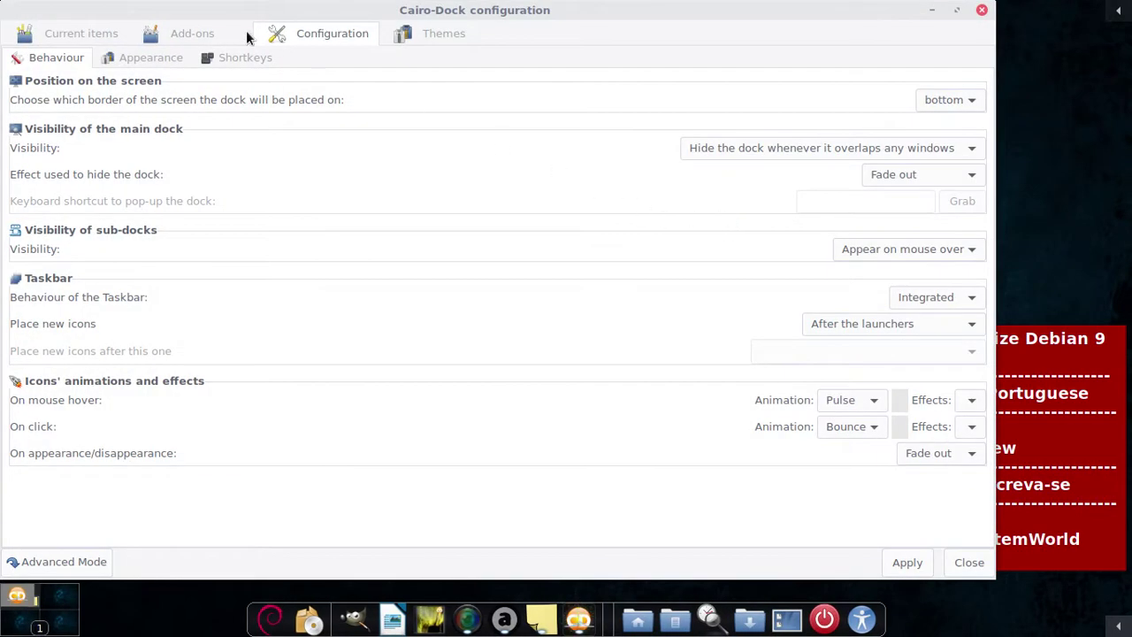
left_click(441, 37)
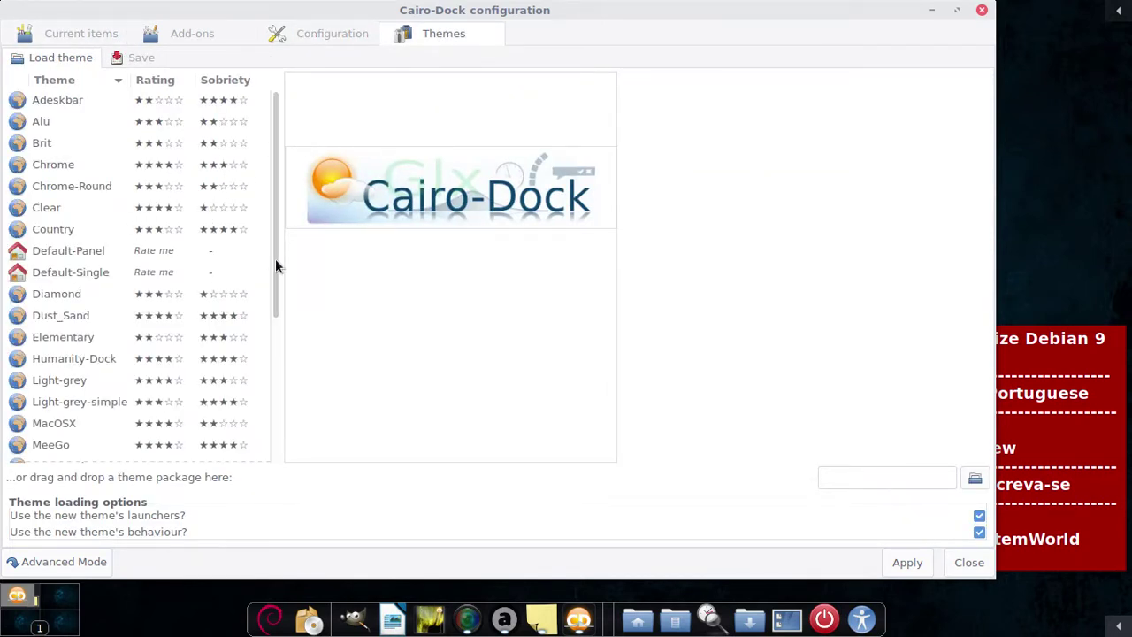
- Compare the Unity-1 and Unity-2 previews, apply the Unity-1 theme, and accept losing changes to the current theme
left_click_drag(275, 226, 271, 410)
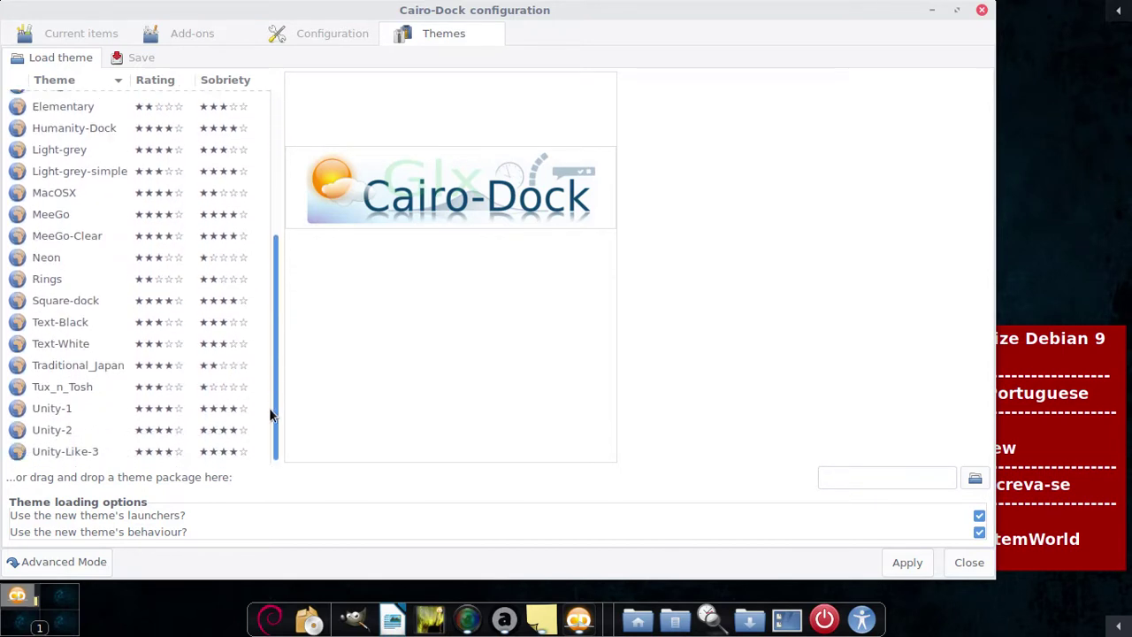
left_click(46, 414)
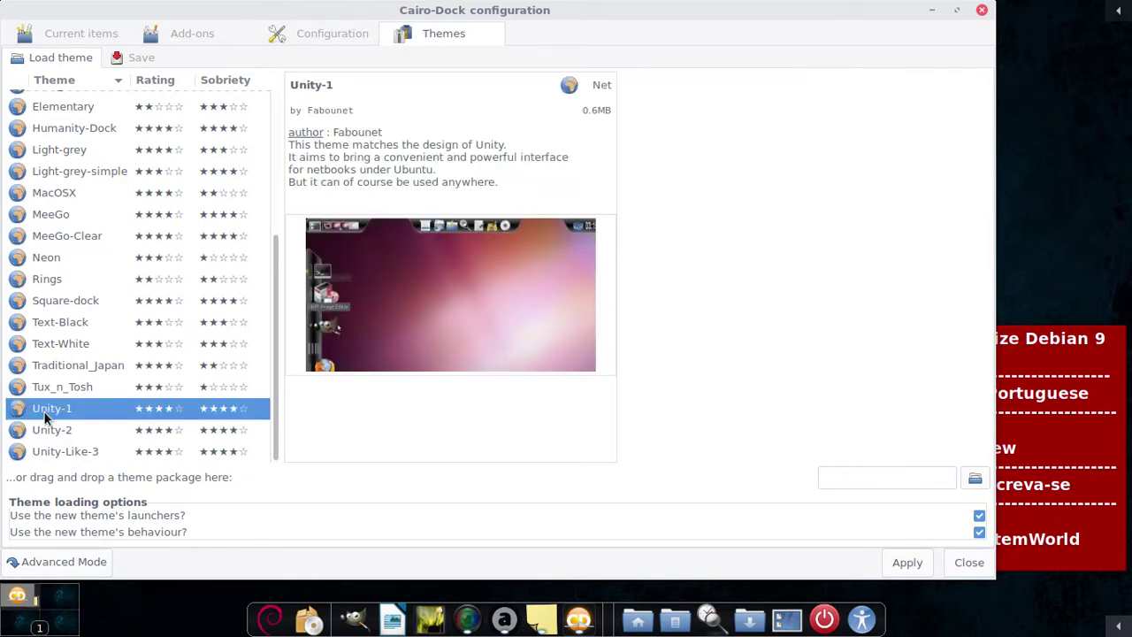
left_click(61, 430)
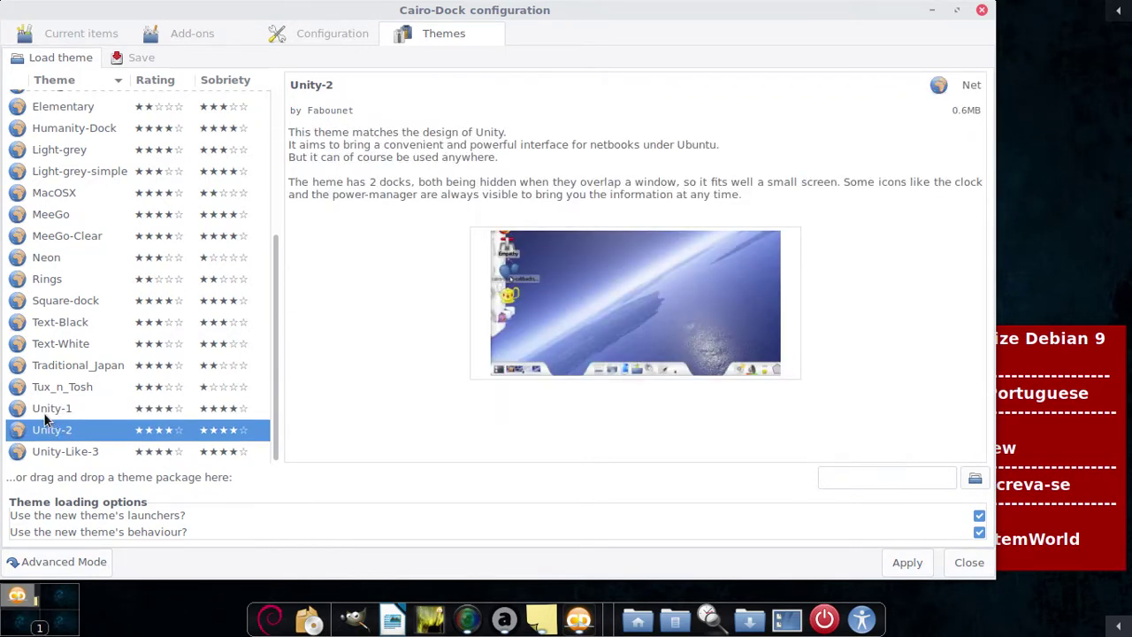
left_click(45, 416)
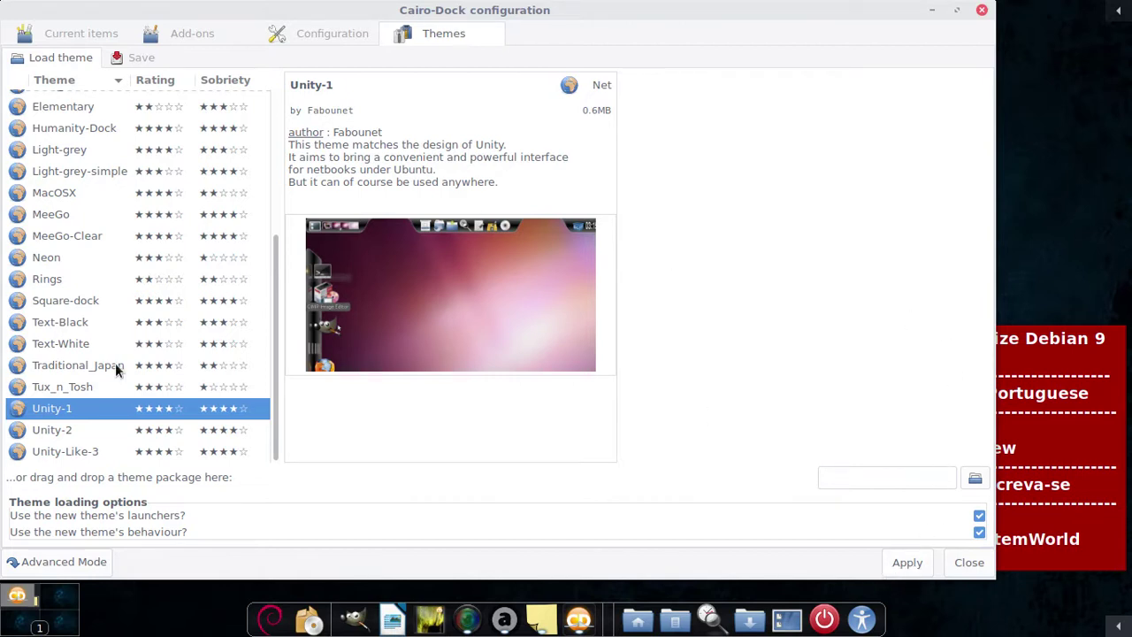
left_click(911, 564)
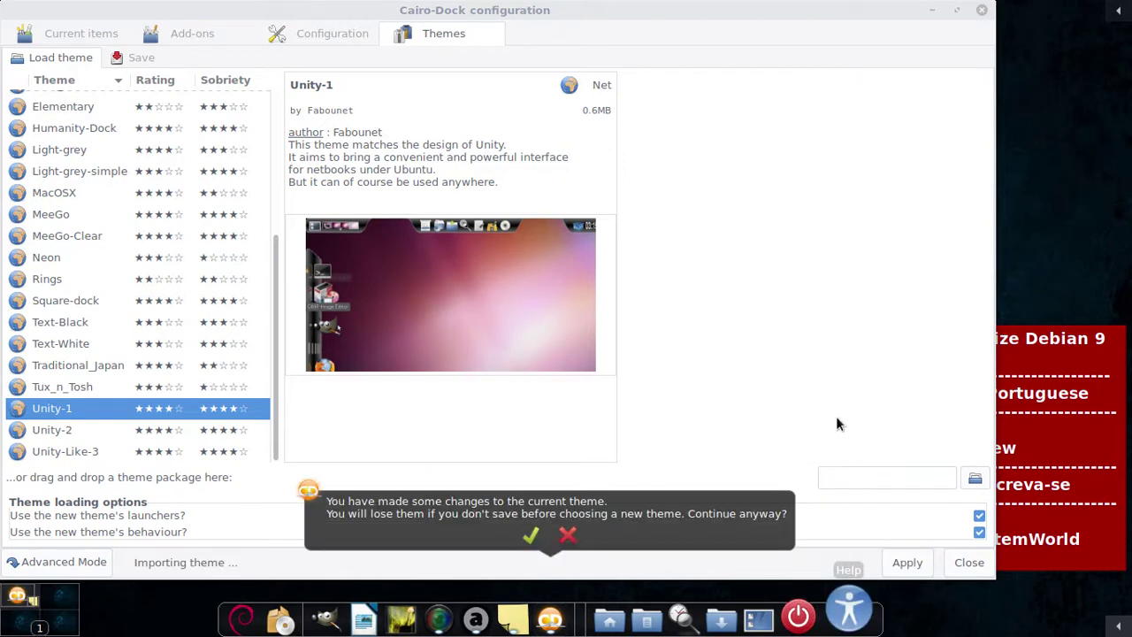
left_click(531, 535)
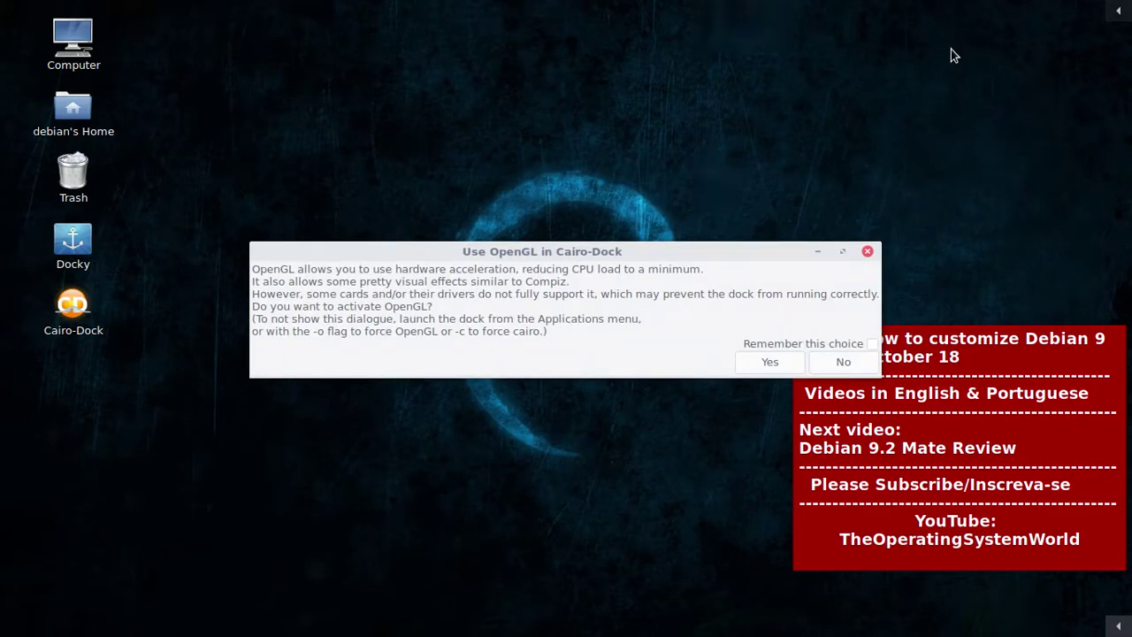
- Accept OpenGL for Cairo-Dock with the choice remembered, and reopen the Cairo-Dock configuration at its list of themes
left_click(873, 344)
left_click(780, 368)
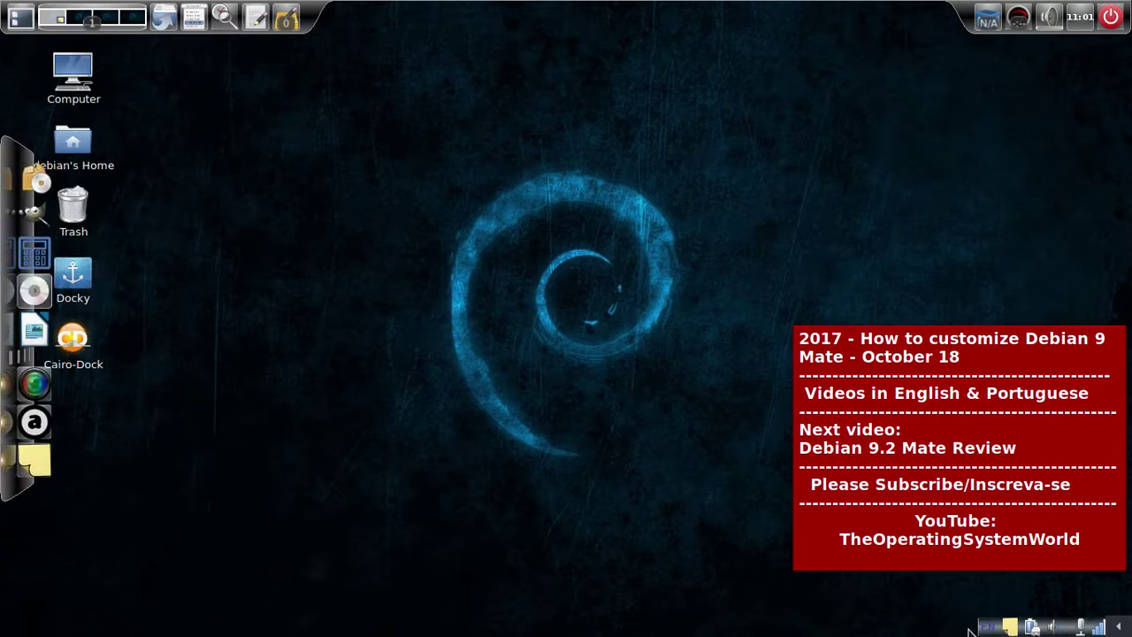
right_click(135, 17)
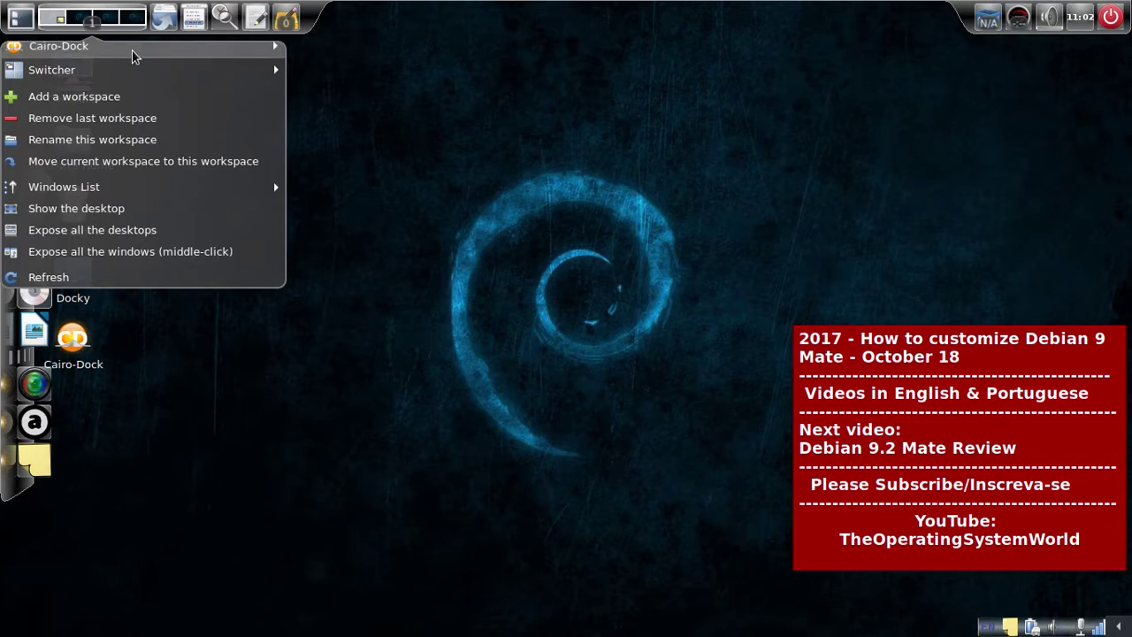
mouse_move(133, 55)
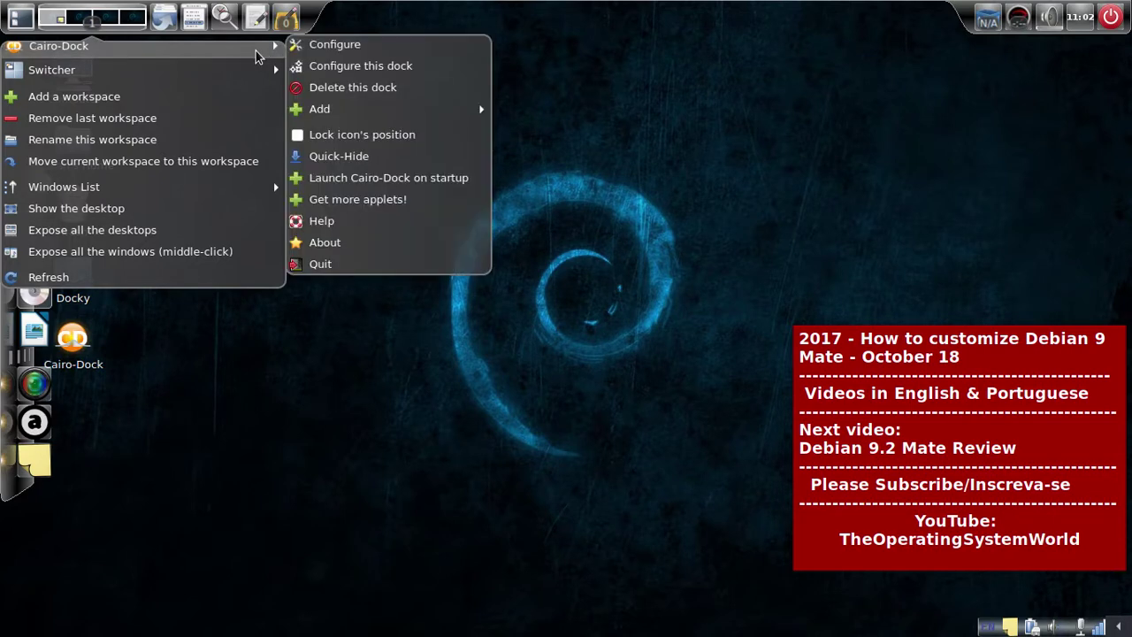
left_click(335, 48)
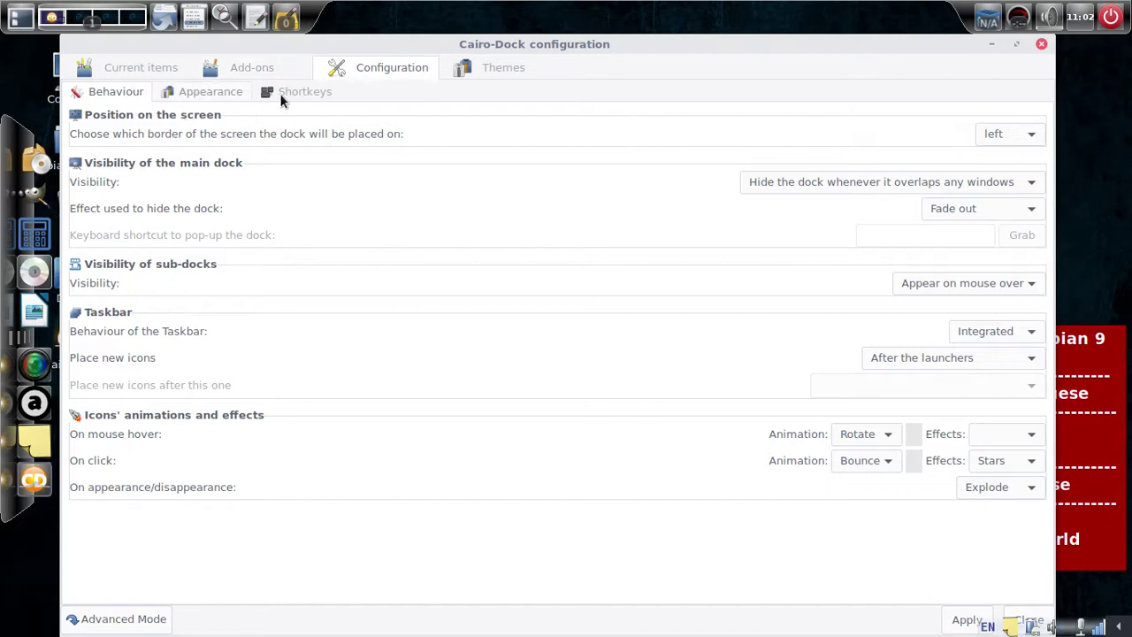
left_click(484, 69)
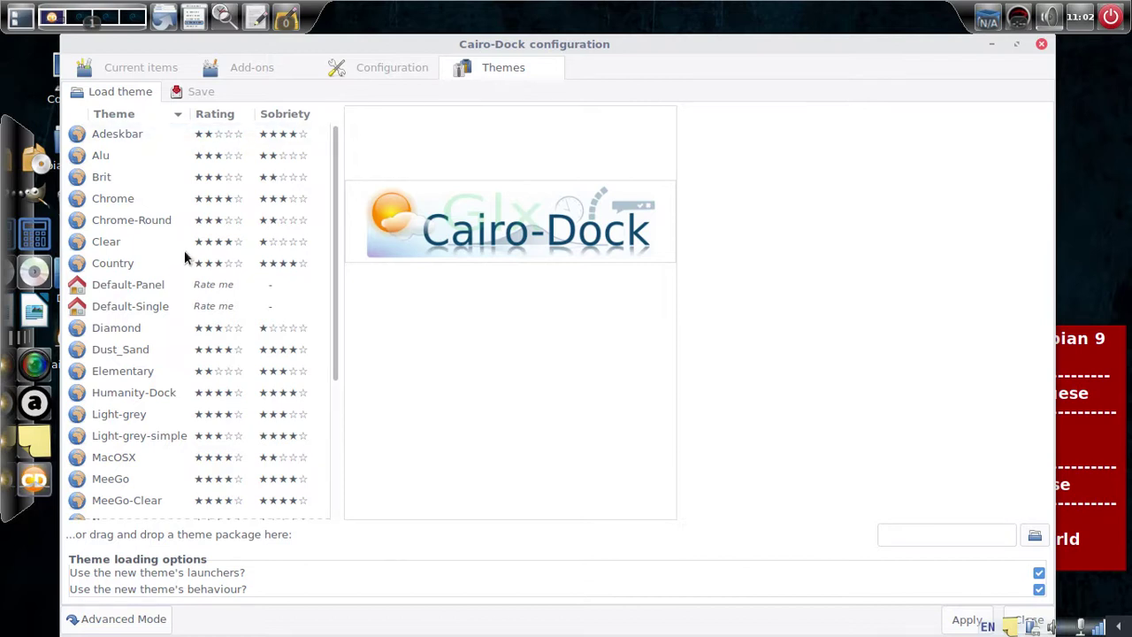
- Browse the available Cairo-Dock themes, apply the Light-grey theme, and accept losing changes to the current theme
scroll(184, 256, "down", 4)
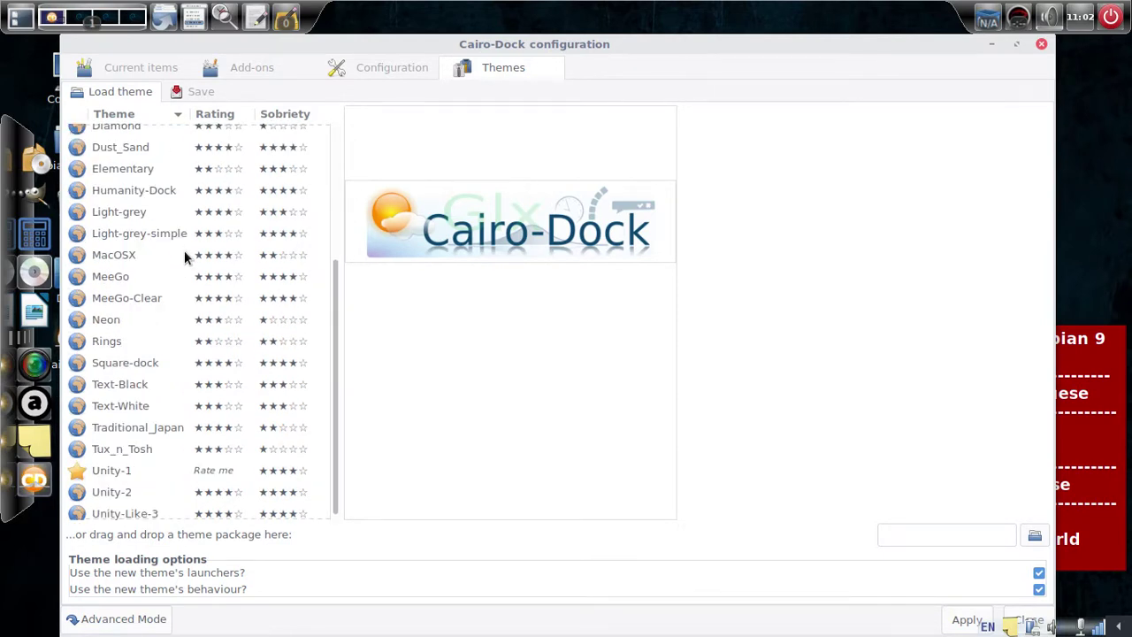
scroll(187, 290, "down", 1)
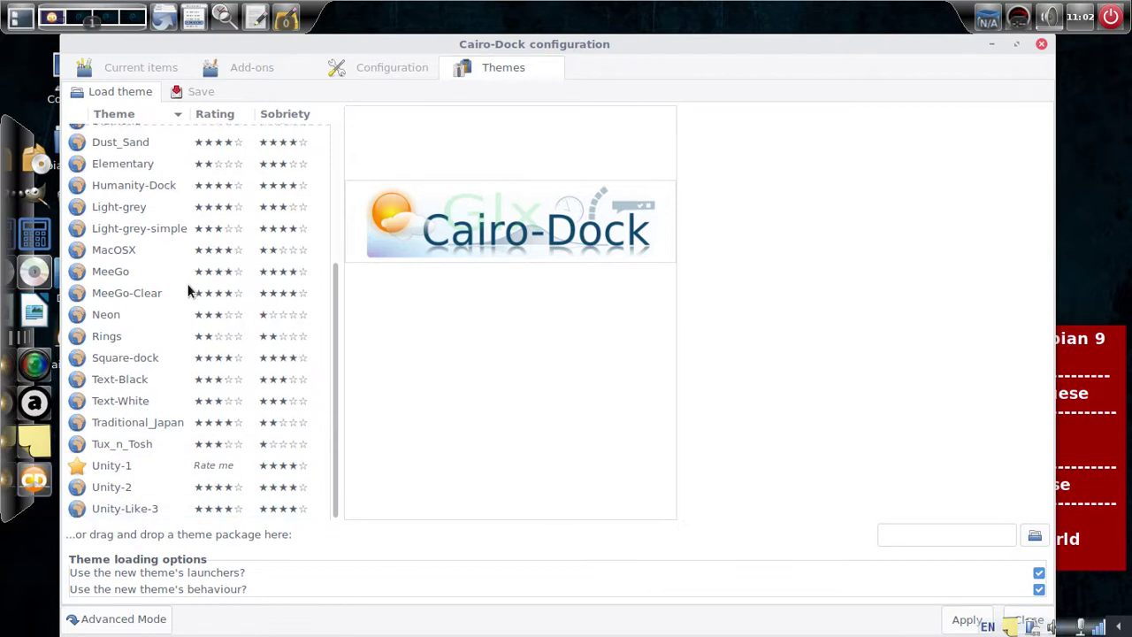
scroll(187, 292, "up", 3)
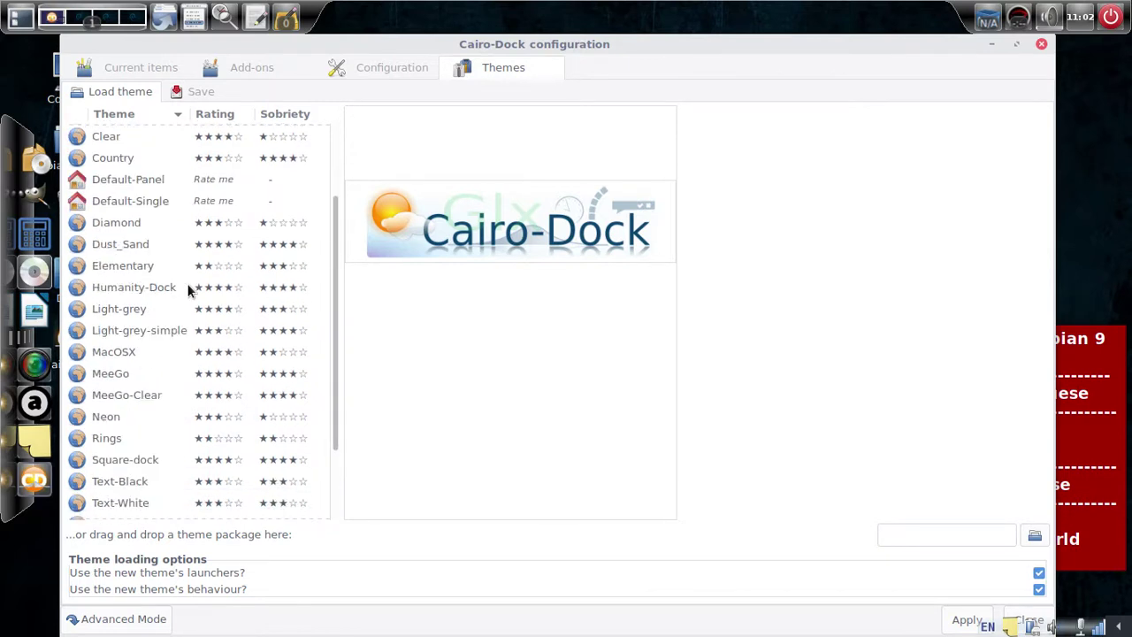
scroll(188, 292, "up", 1)
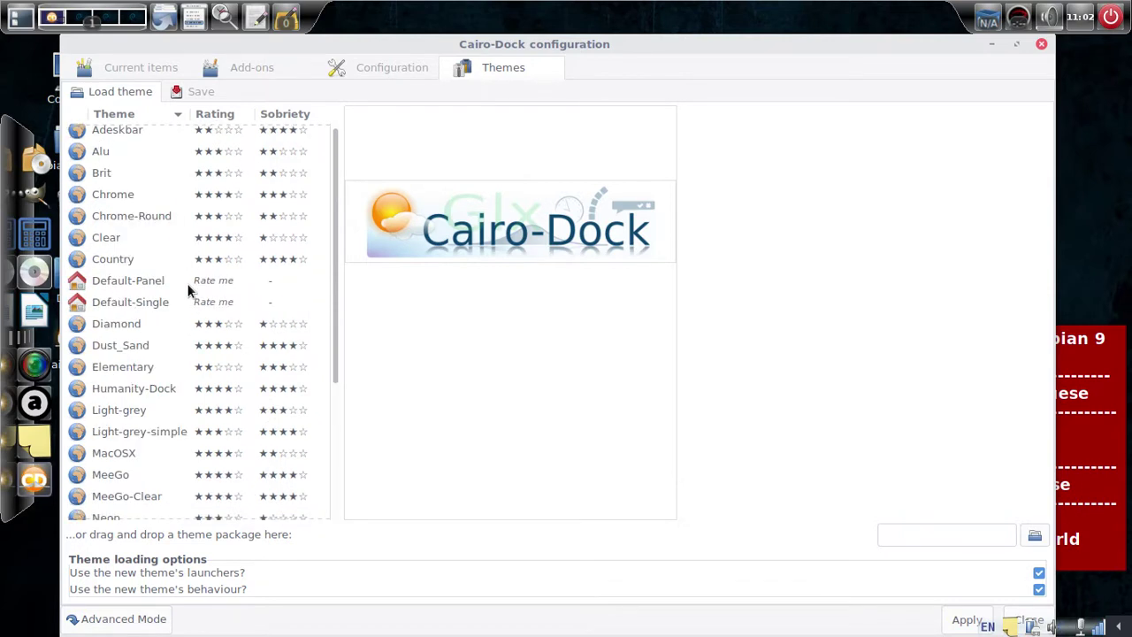
scroll(188, 292, "up", 1)
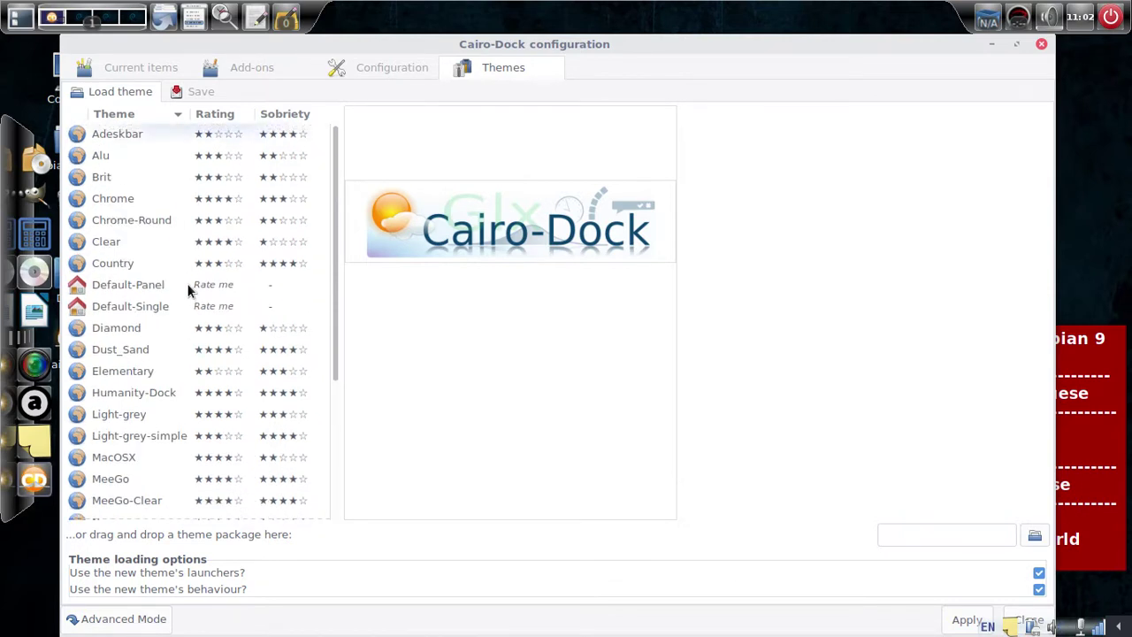
scroll(295, 269, "down", 1)
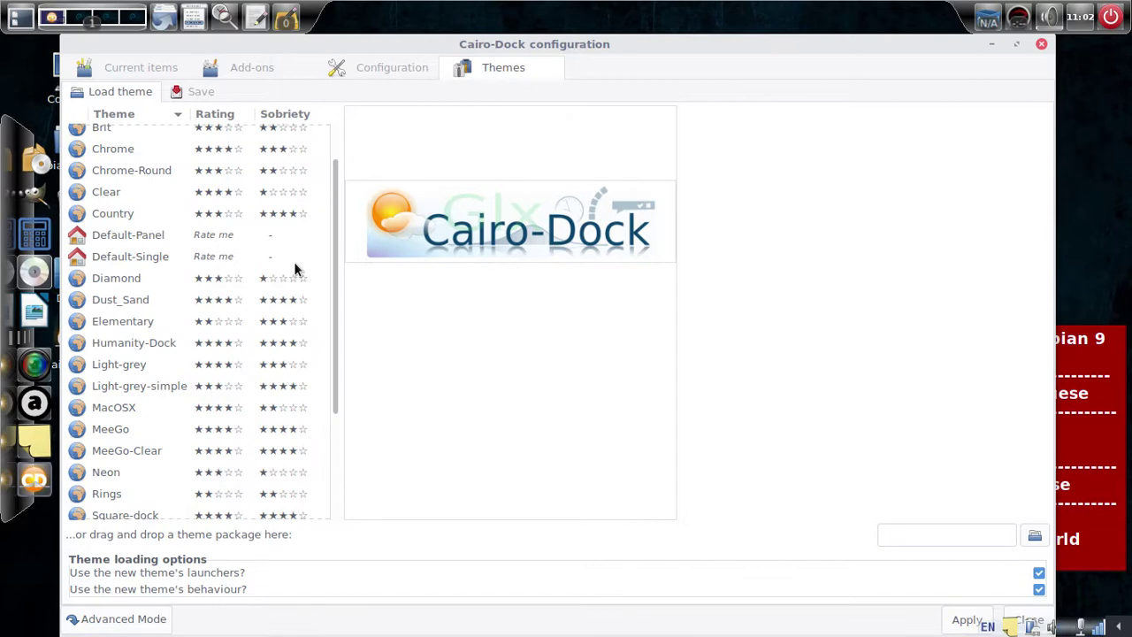
scroll(295, 269, "down", 1)
scroll(296, 269, "down", 1)
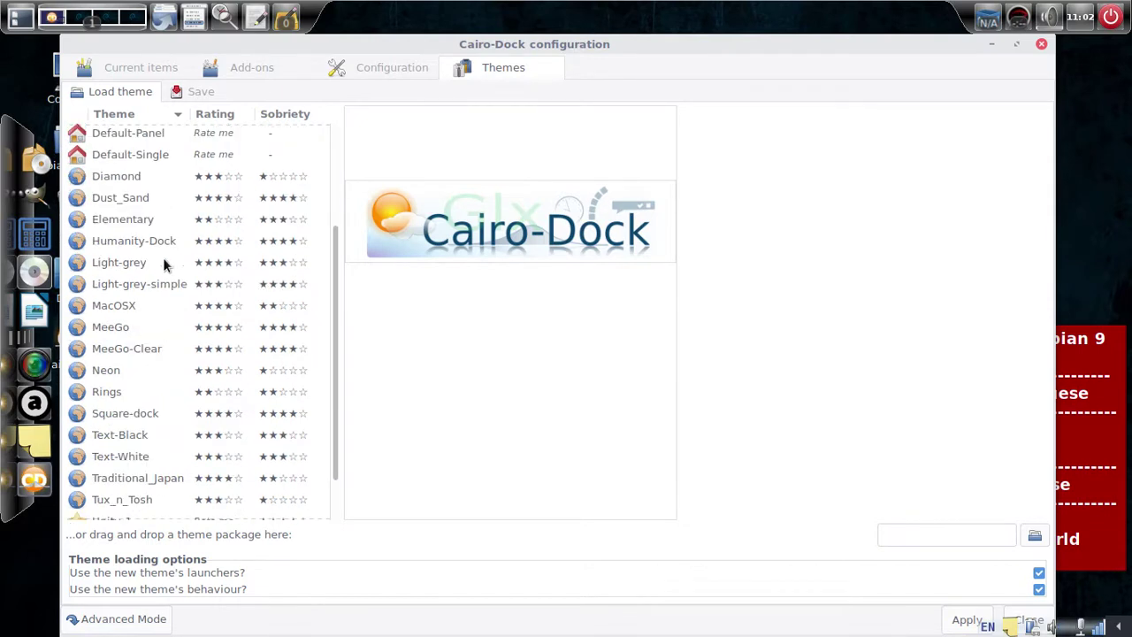
left_click(115, 261)
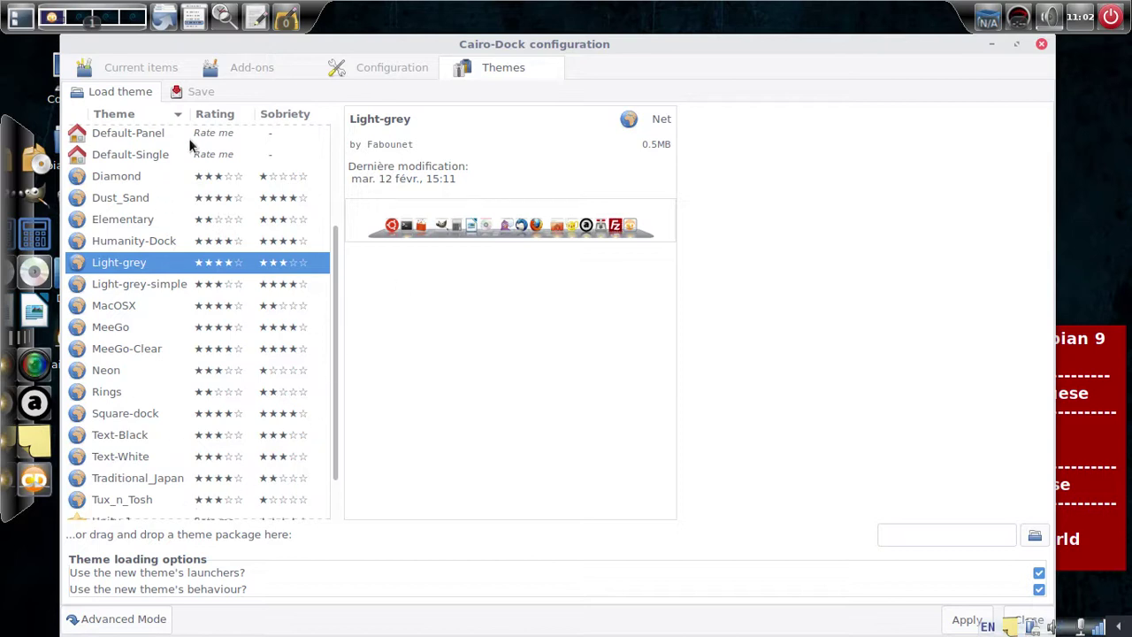
left_click(969, 621)
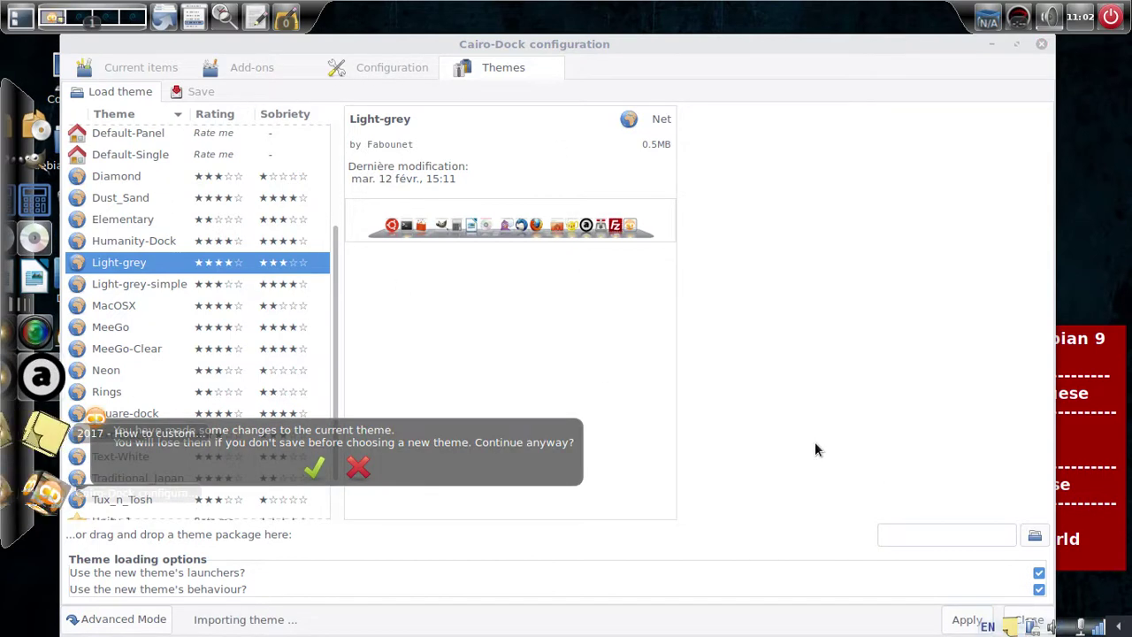
left_click(314, 466)
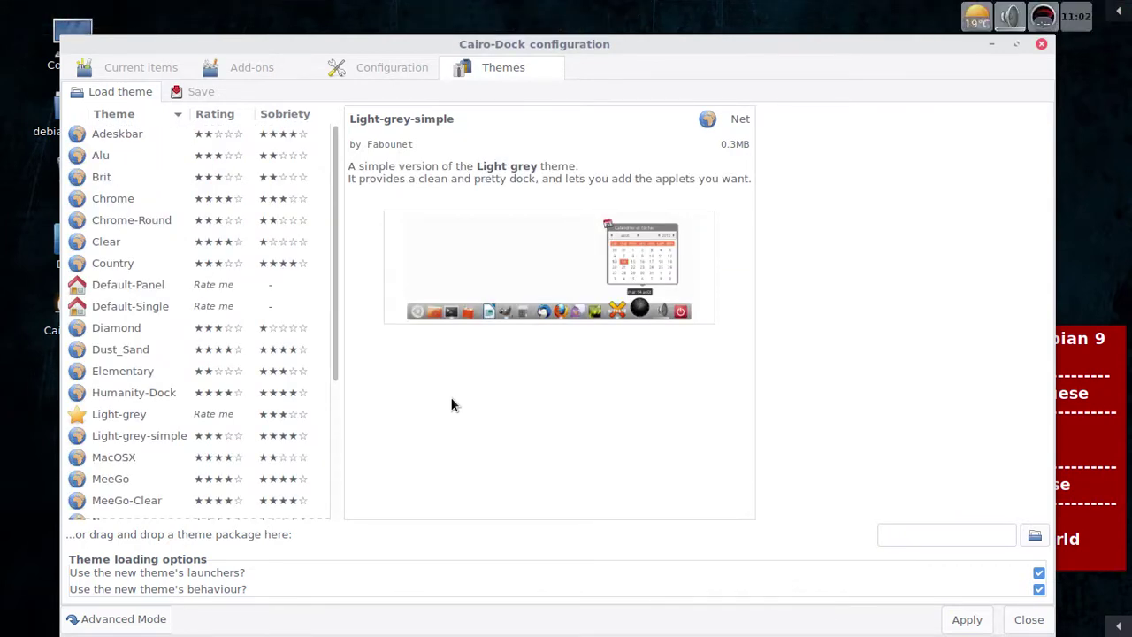
- Close the Cairo-Dock configuration, then view the context options of the desktop's Computer icon and dismiss them
left_click(1029, 620)
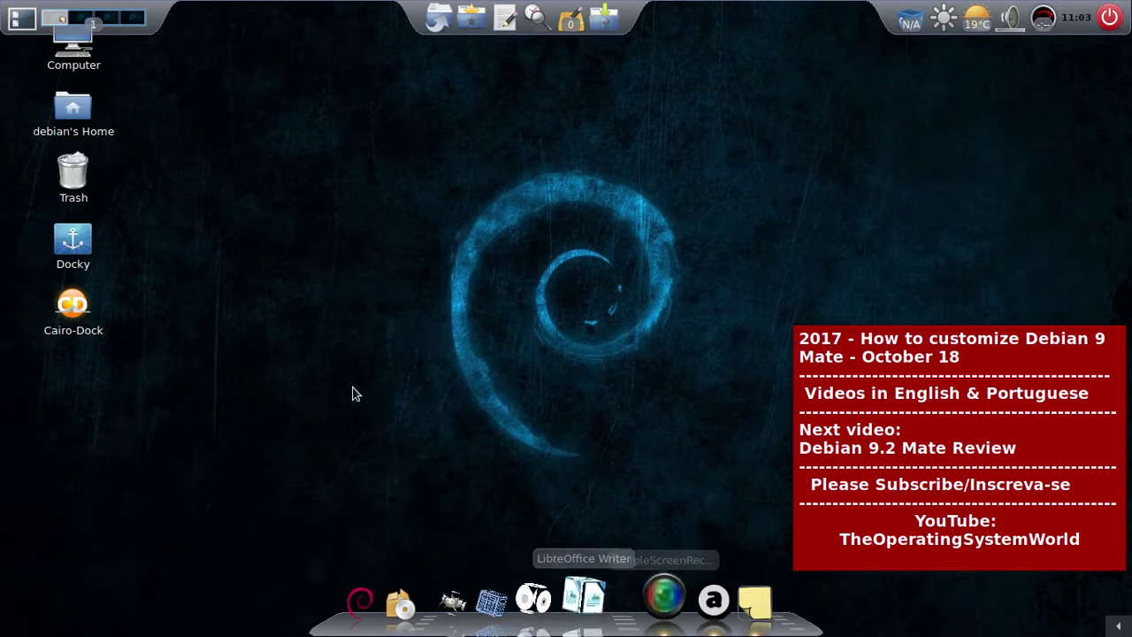
left_click(72, 59)
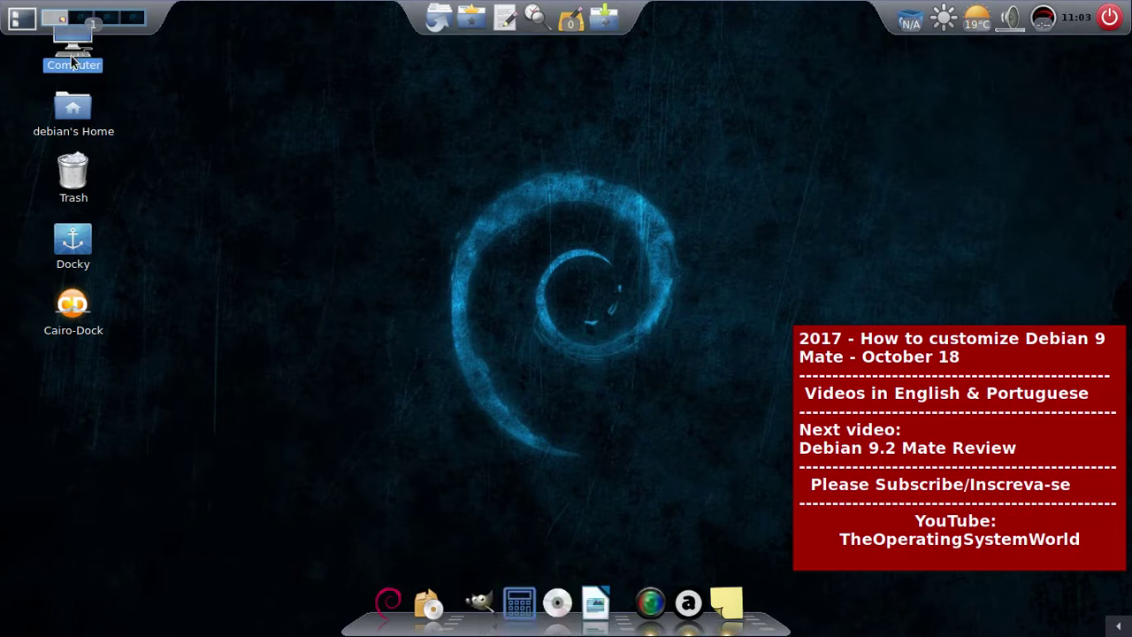
right_click(71, 57)
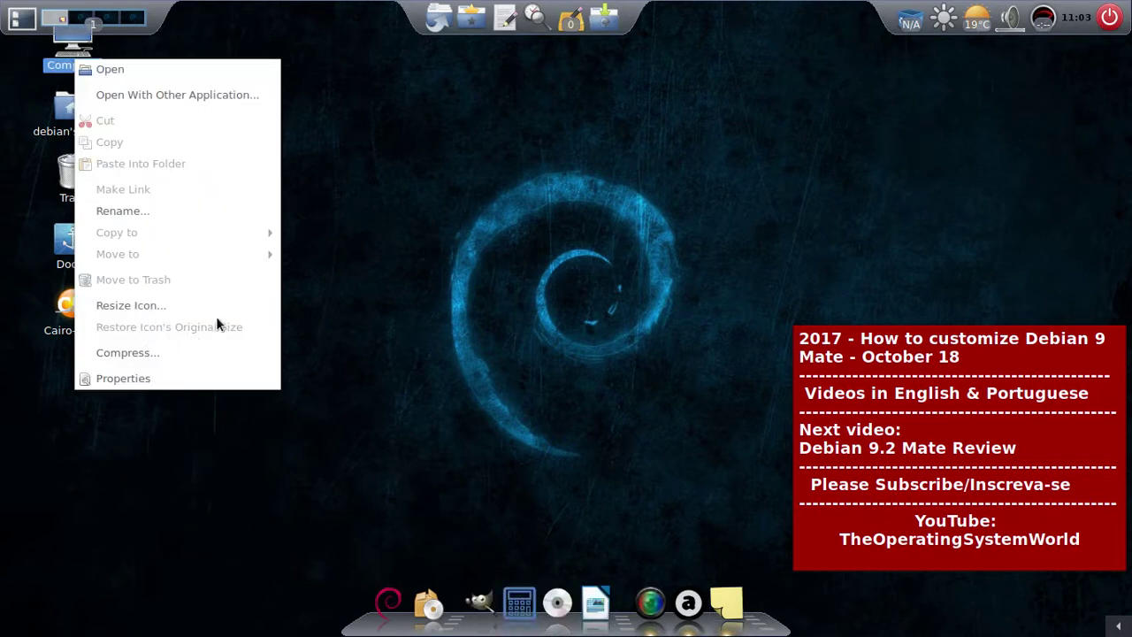
left_click(382, 200)
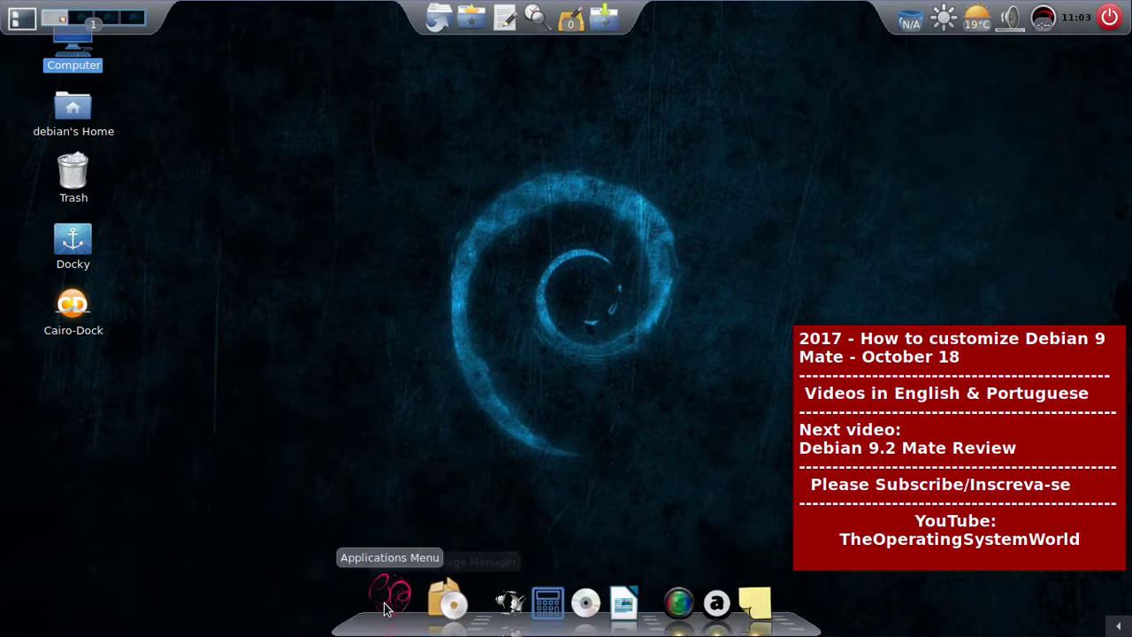
- Add launchers for Inkscape and VLC media player from the dock's Applications Menu to the dock
left_click(386, 604)
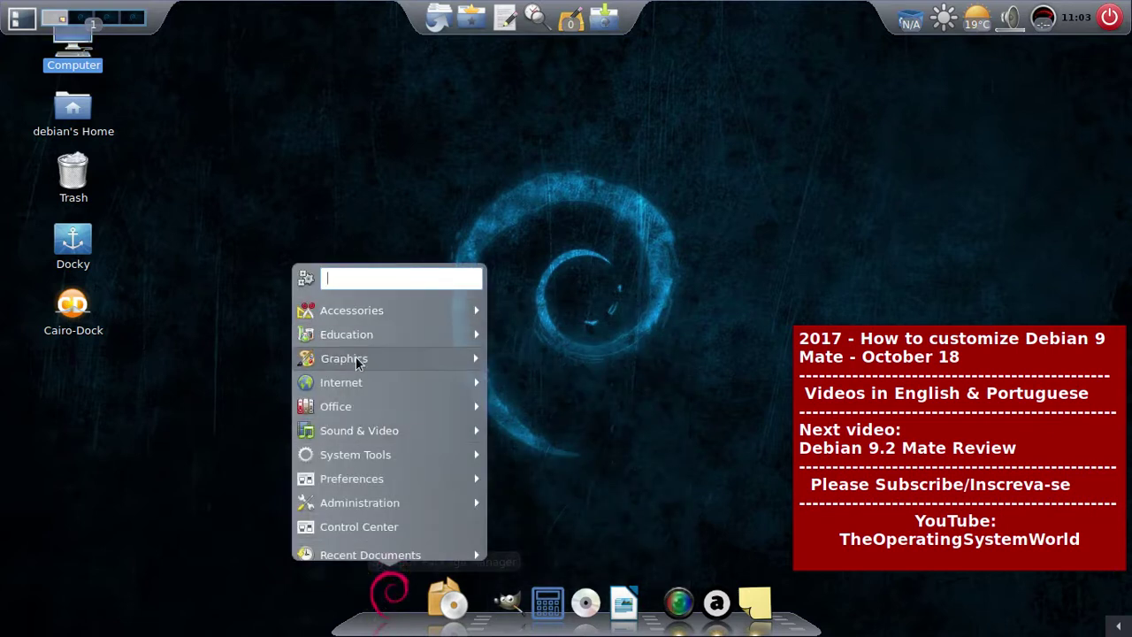
mouse_move(357, 361)
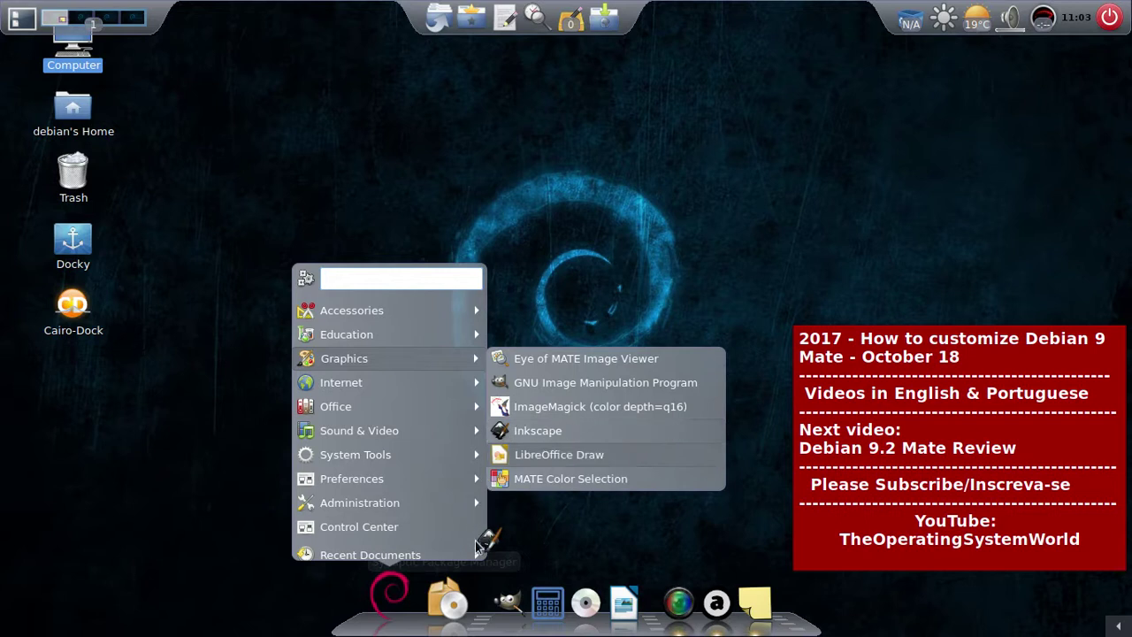
left_click_drag(501, 601, 444, 610)
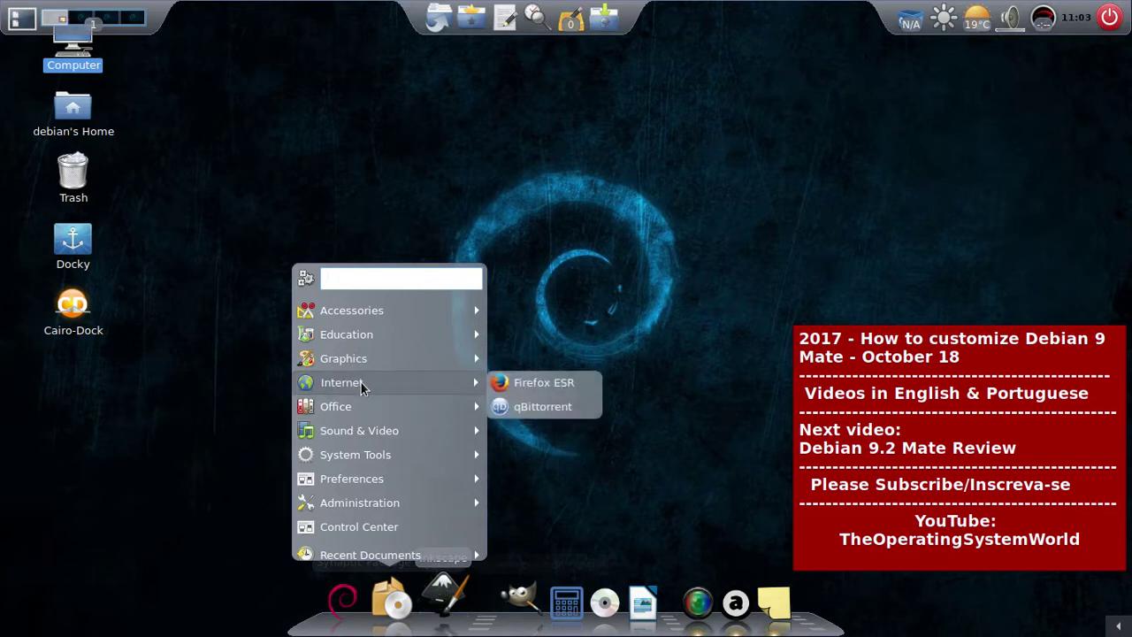
mouse_move(367, 433)
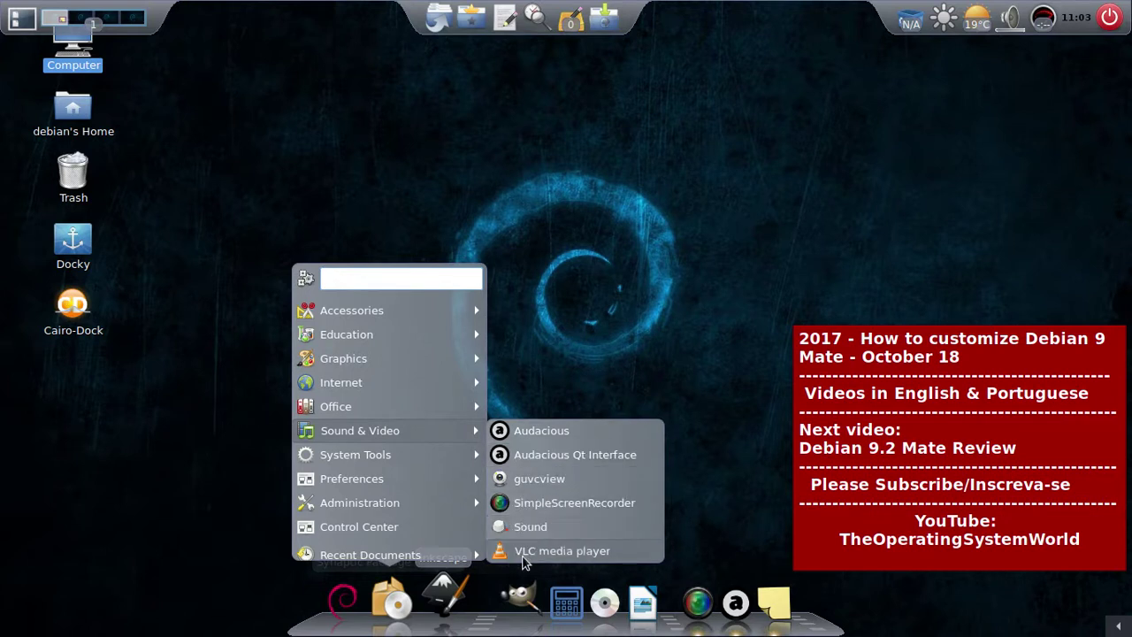
left_click_drag(480, 579, 462, 610)
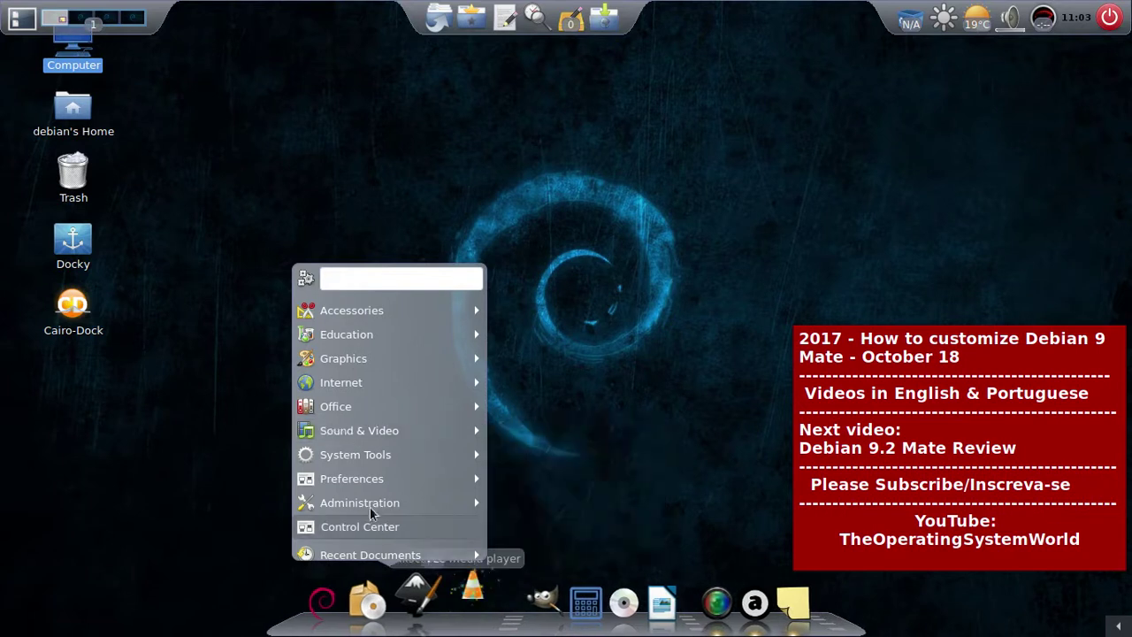
- Add the Power Management and Take Screenshot launchers to the dock, and bring up and minimize Audacious
mouse_move(371, 487)
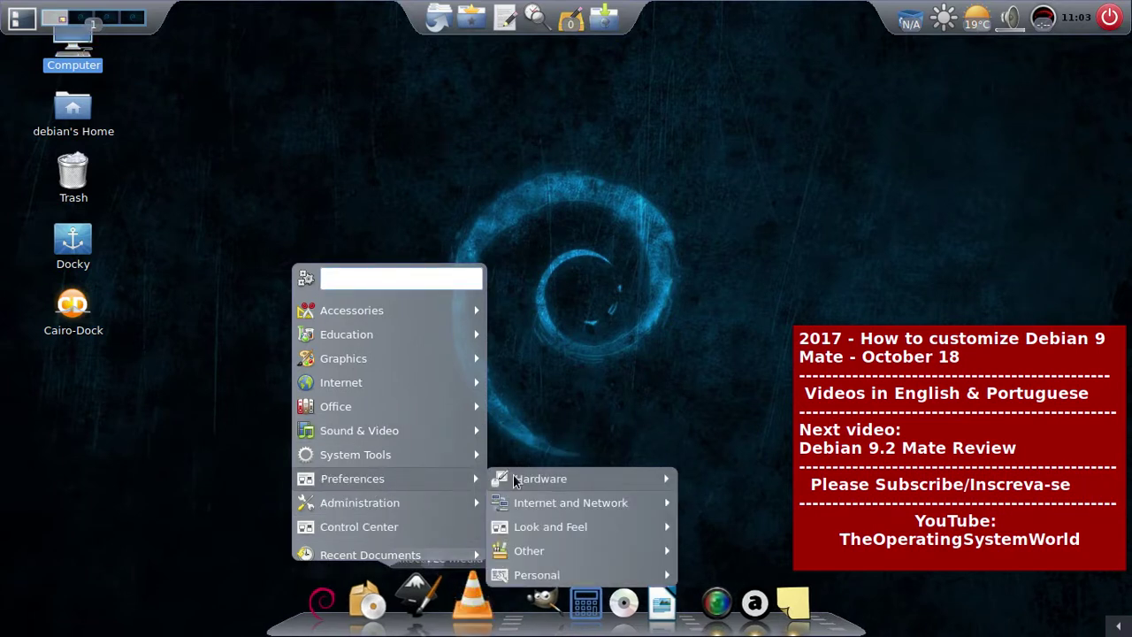
mouse_move(514, 479)
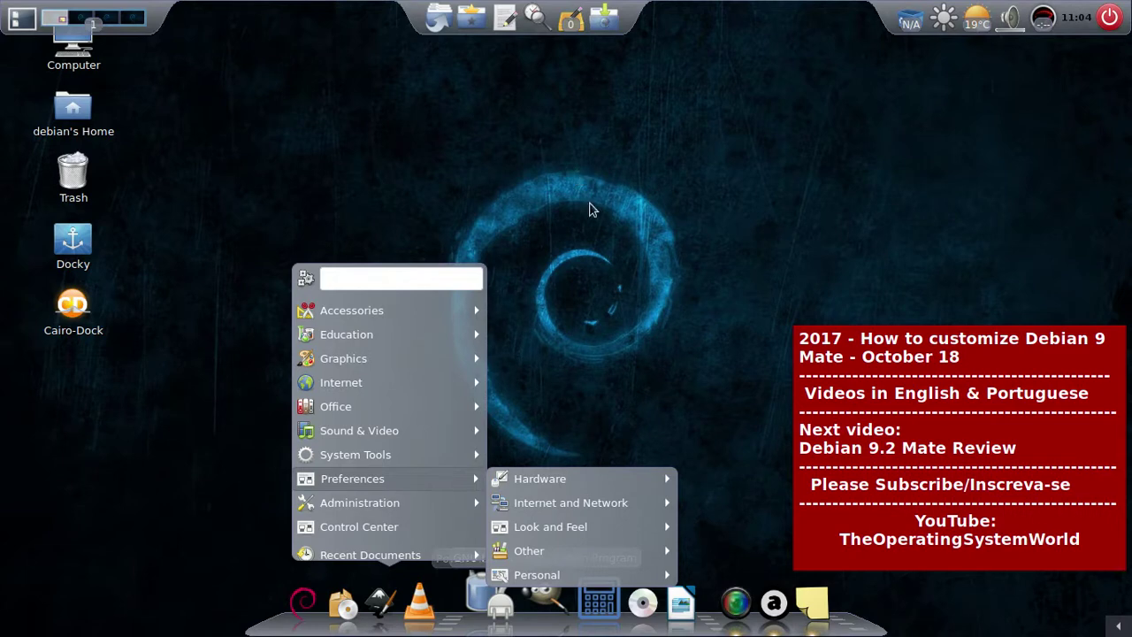
mouse_move(382, 323)
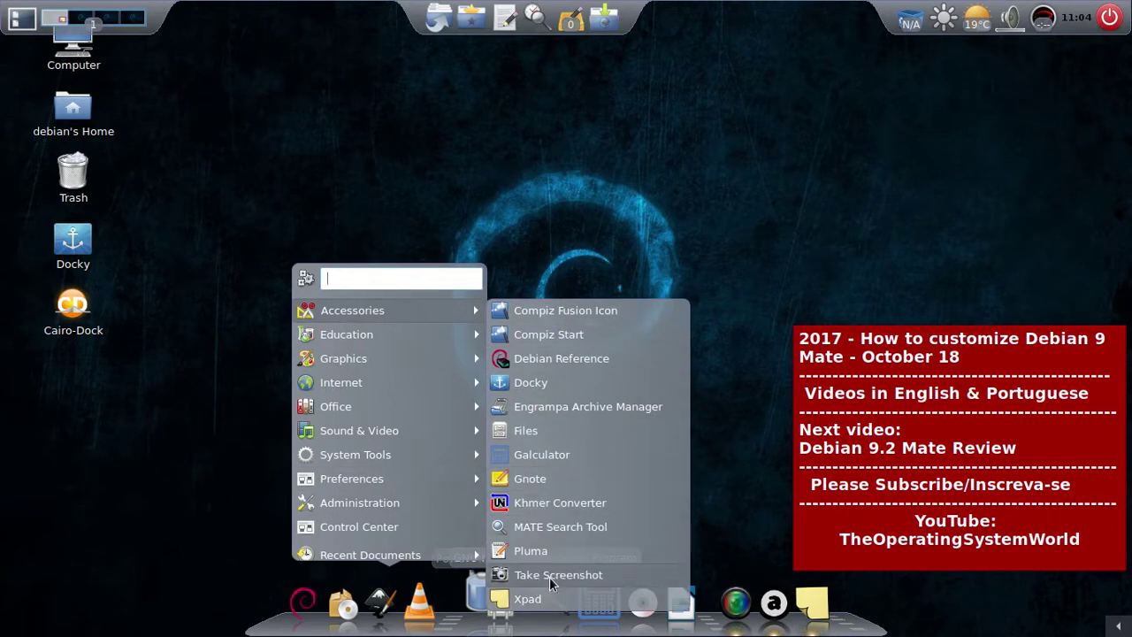
left_click(750, 599)
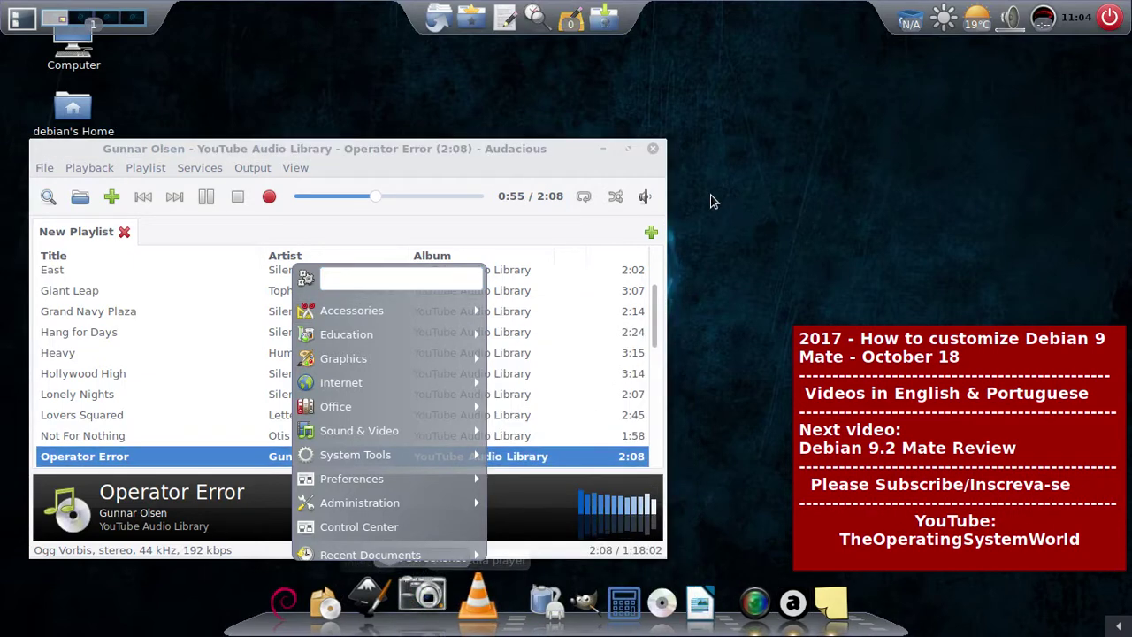
left_click(606, 151)
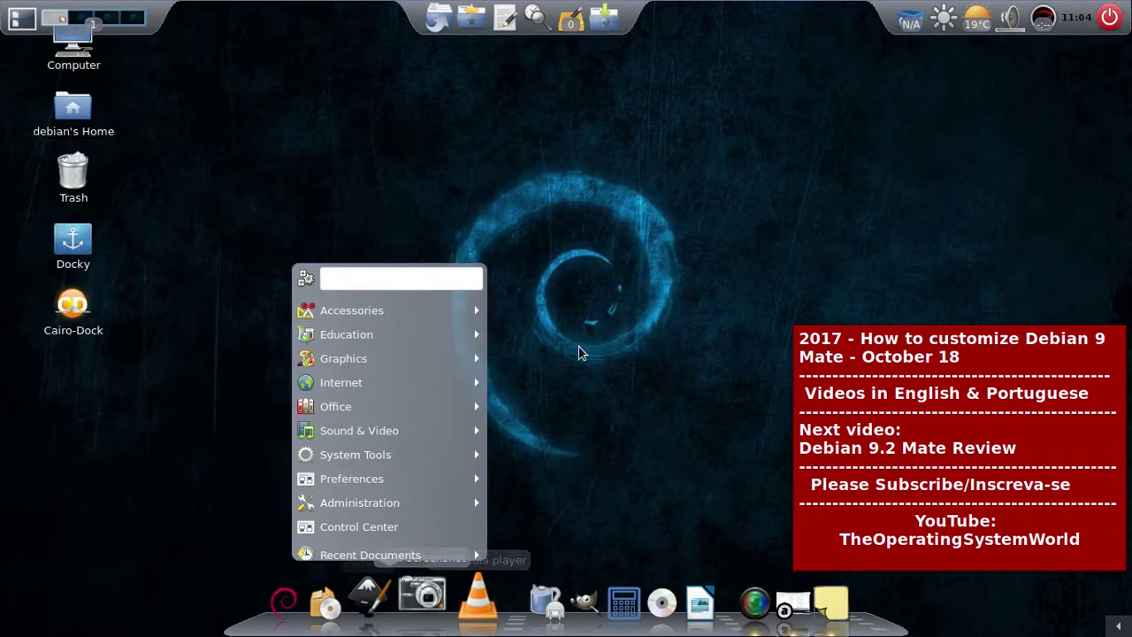
- Capture the whole desktop with a 6-second delay while the dock's Applications Menu is open at Accessories
left_click(419, 602)
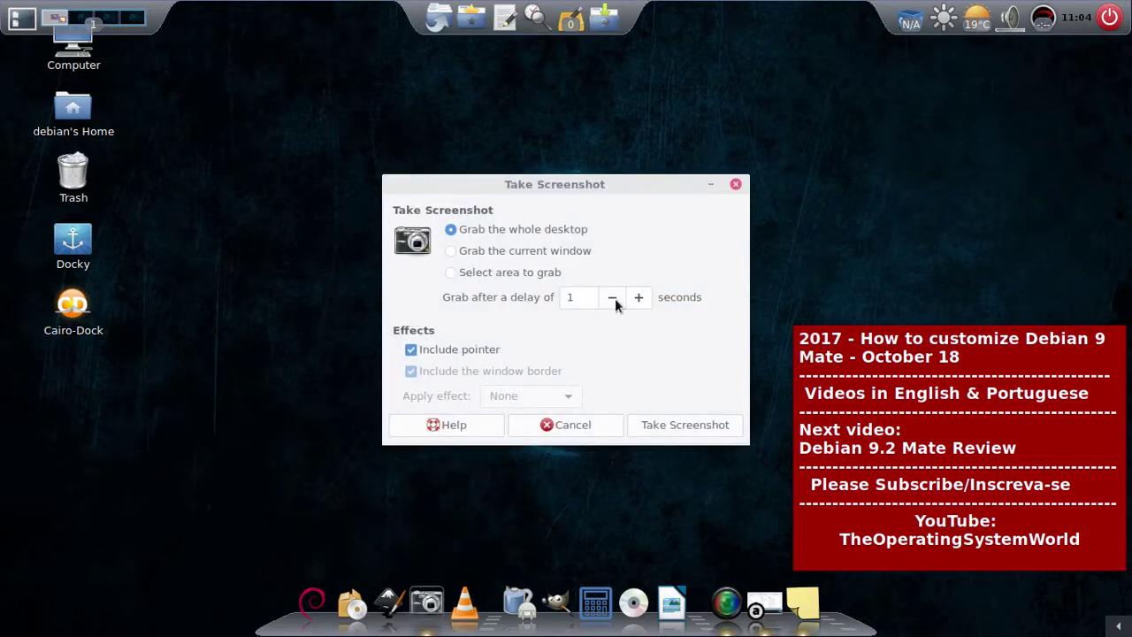
left_click(638, 297)
left_click(639, 297)
left_click(639, 297)
left_click(639, 298)
left_click(639, 299)
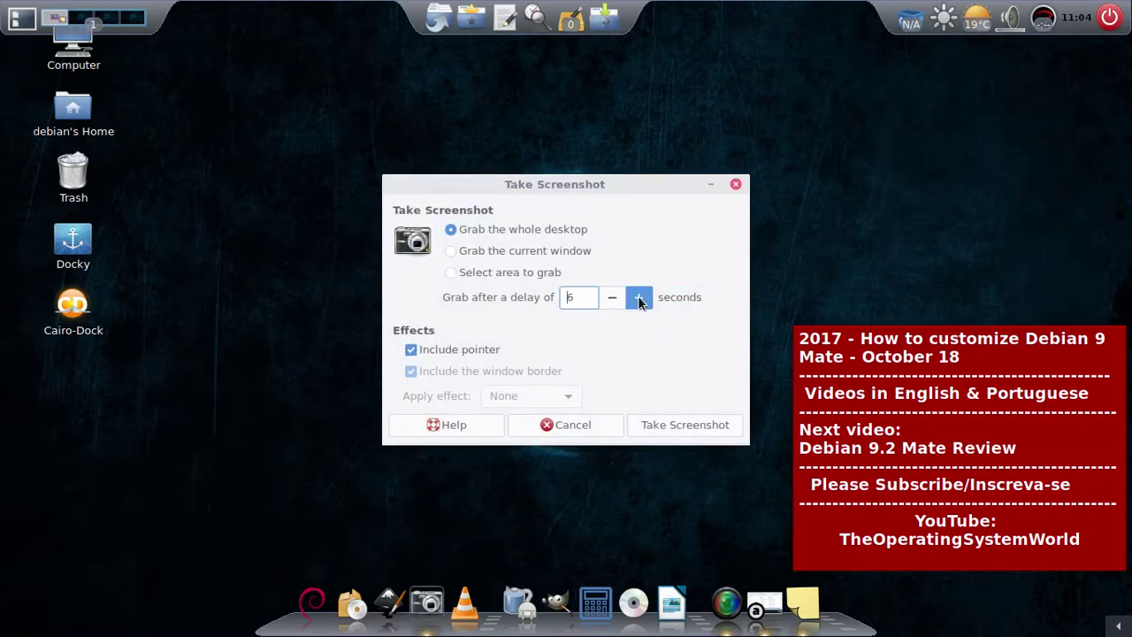
left_click(668, 425)
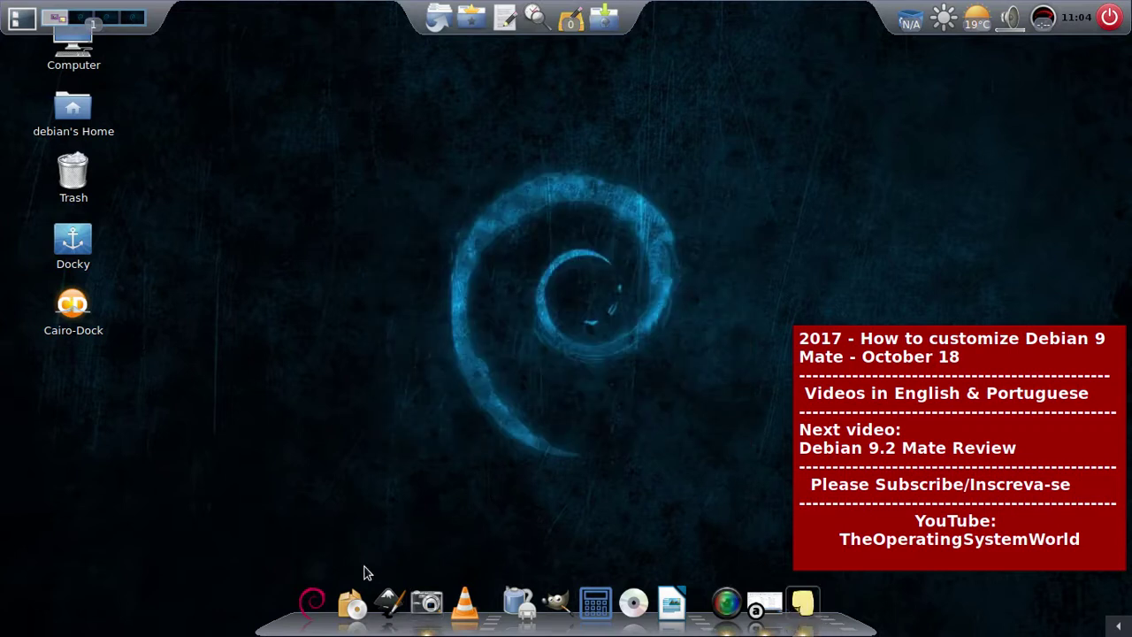
left_click(319, 605)
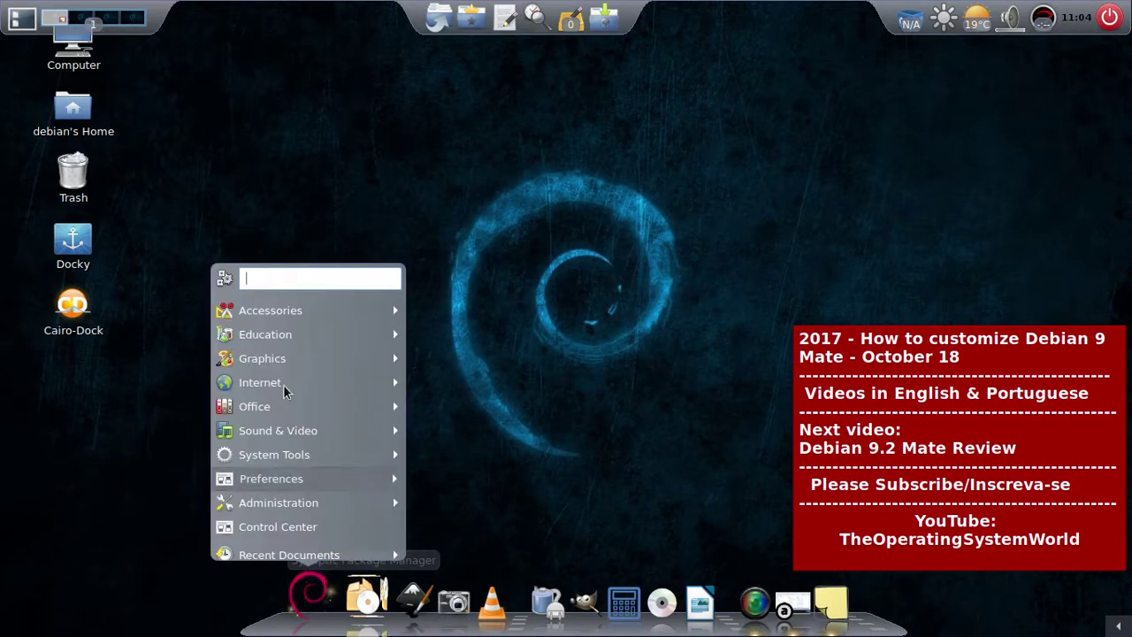
mouse_move(298, 315)
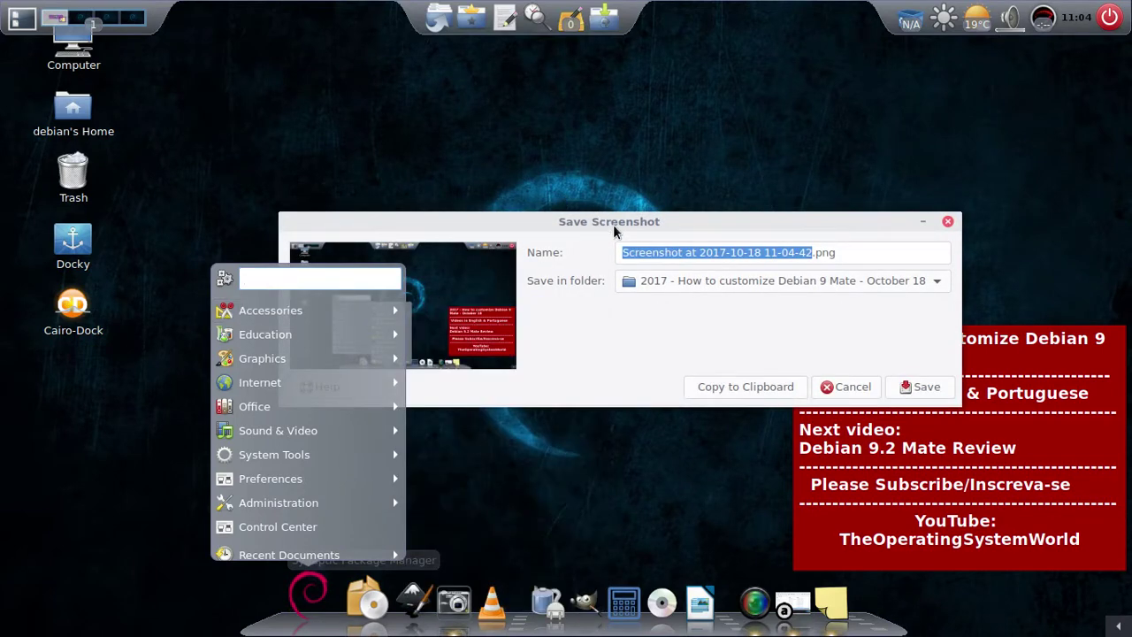
- Name the captured screenshot 8 and save it in the folder 2017 - How to customize Debian 9 Mate - October 18
left_click(615, 227)
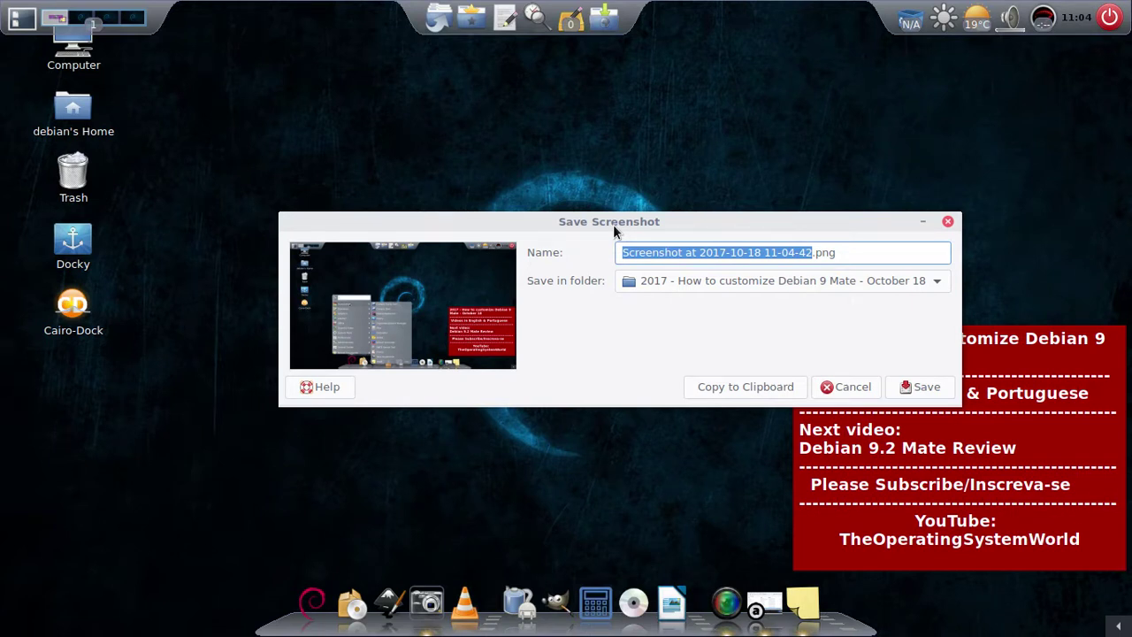
type("8")
key("Return")
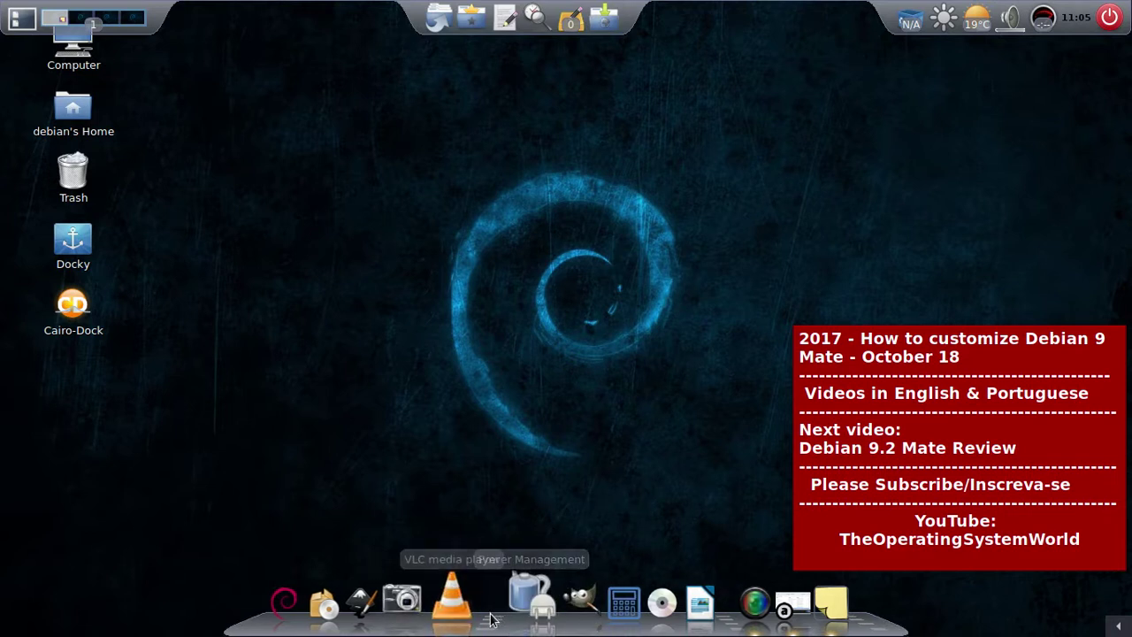
- Quit Cairo-Dock with confirmation and bring back both hidden MATE panels
right_click(493, 619)
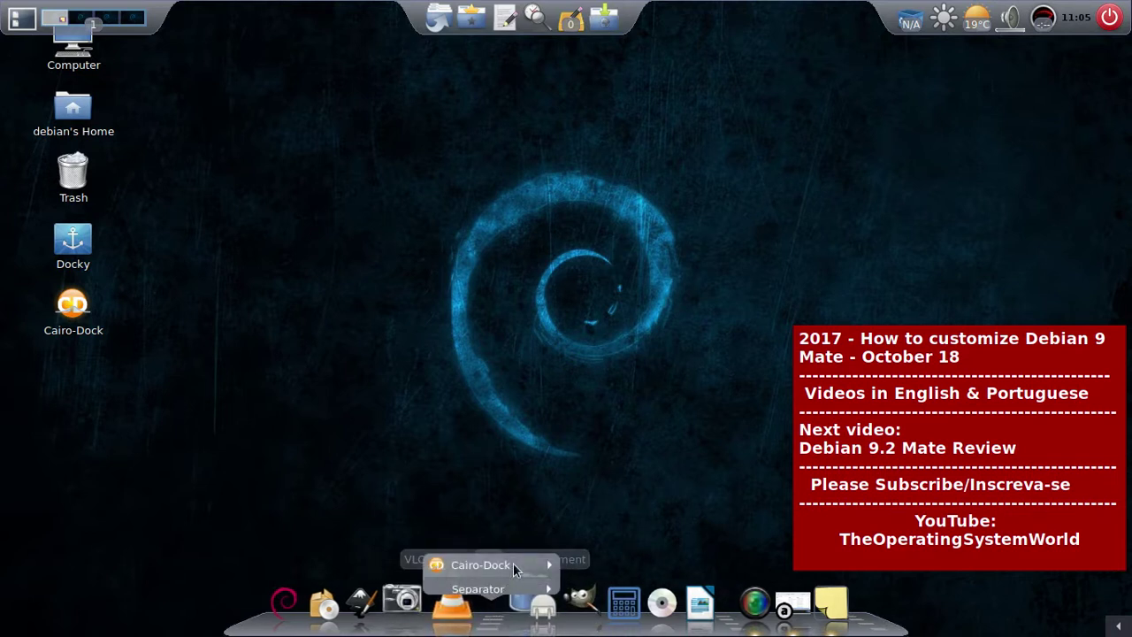
mouse_move(516, 569)
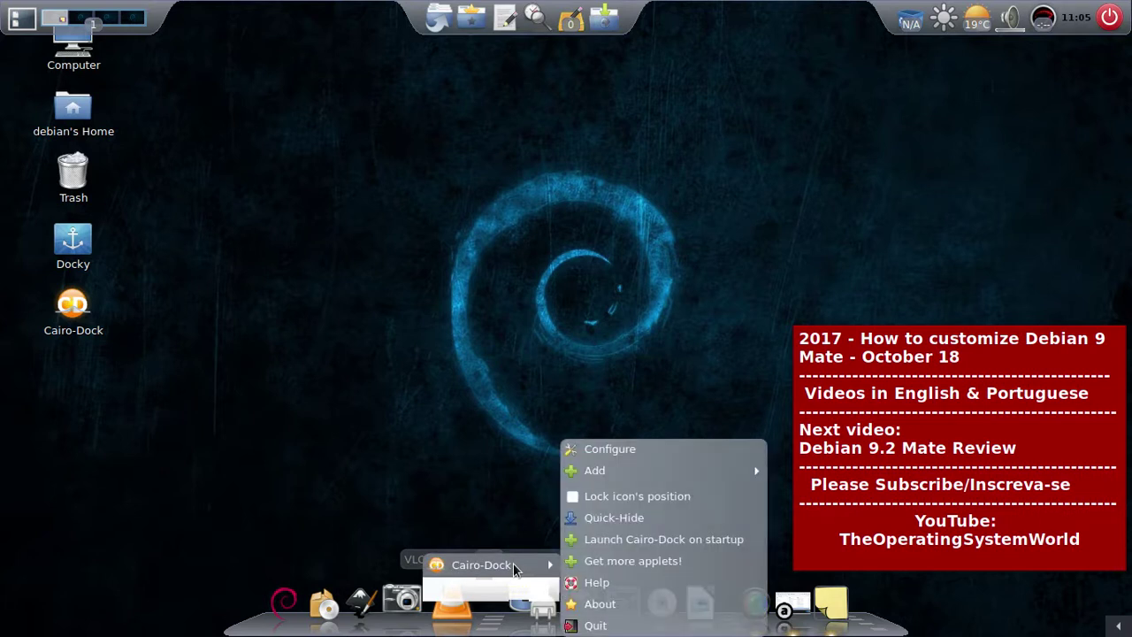
left_click(597, 628)
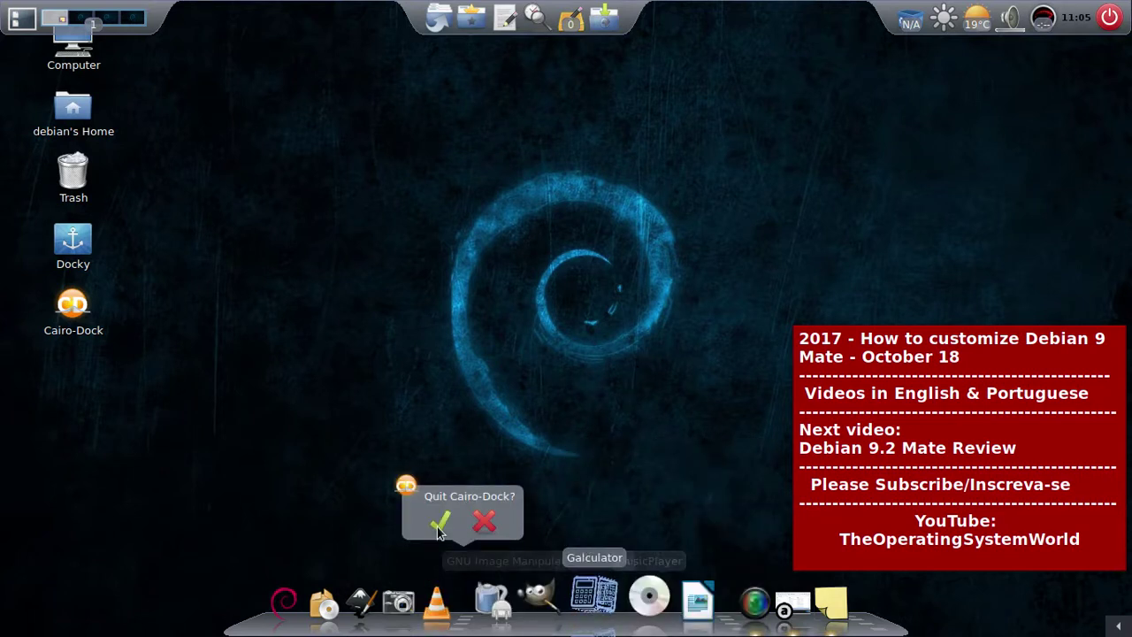
left_click(439, 524)
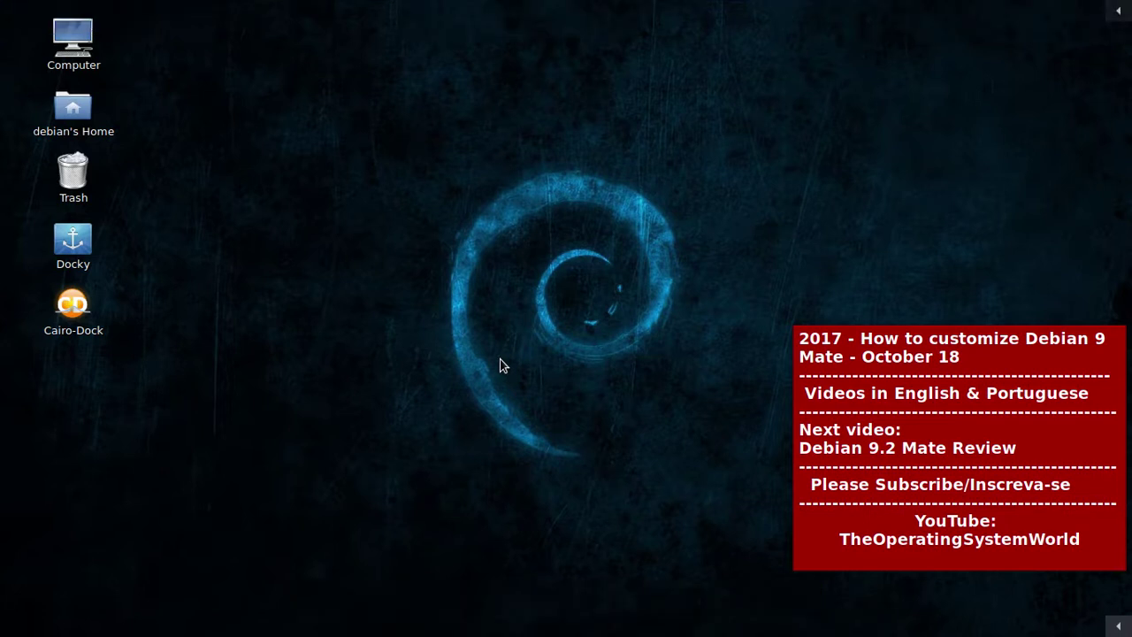
left_click(1118, 11)
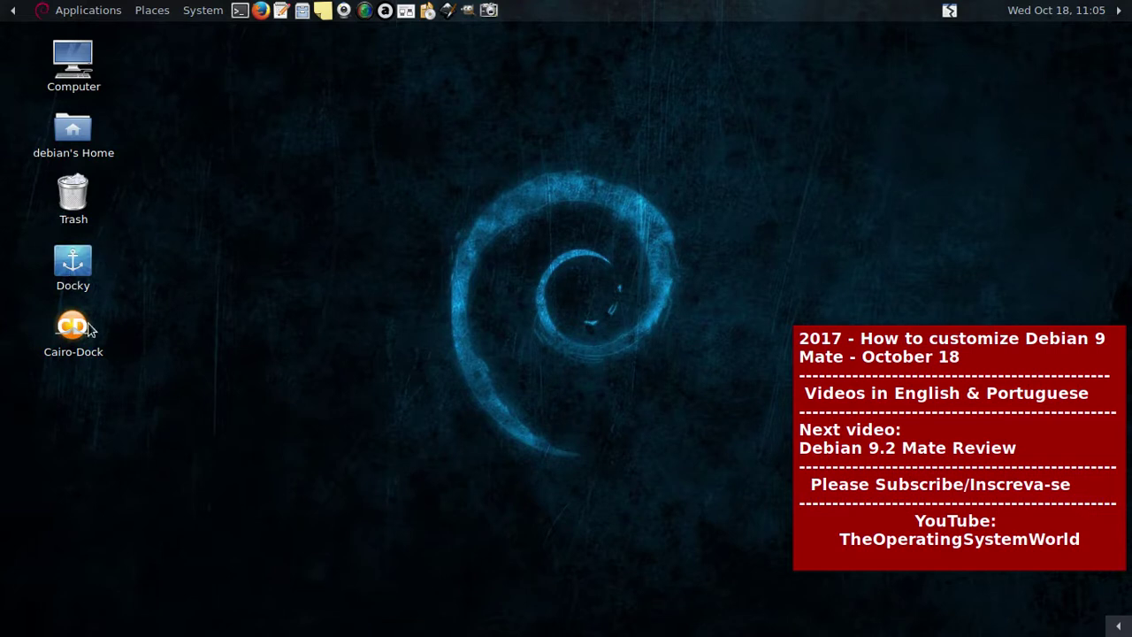
left_click(1119, 625)
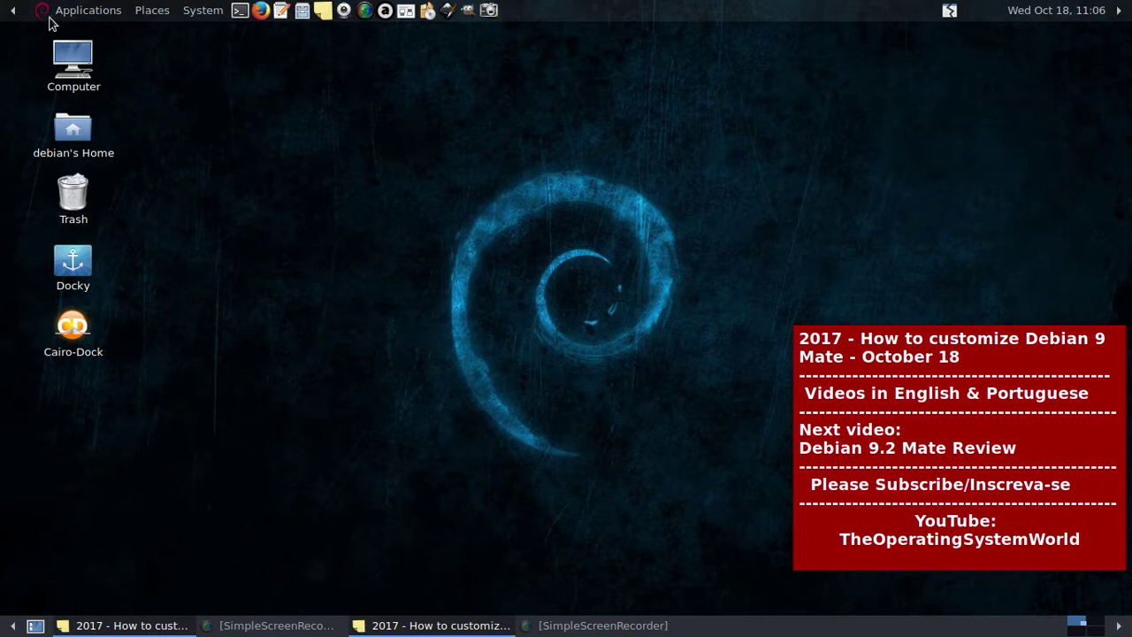
- View the About information of the MATE Panel, close it, and show the bottom panel's context options
right_click(640, 22)
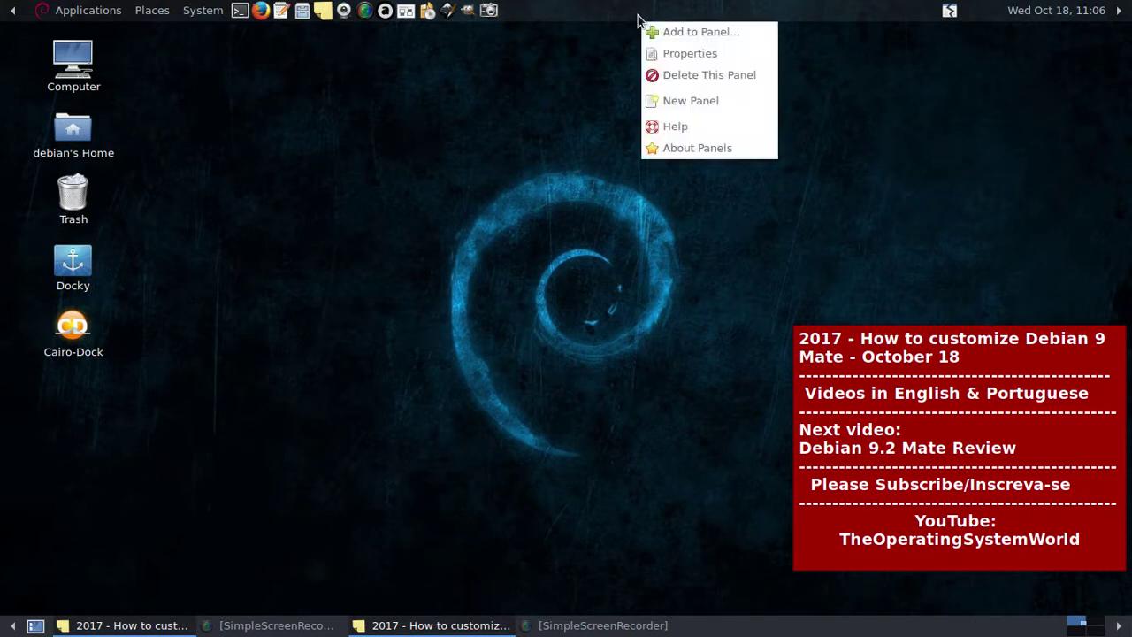
left_click(686, 146)
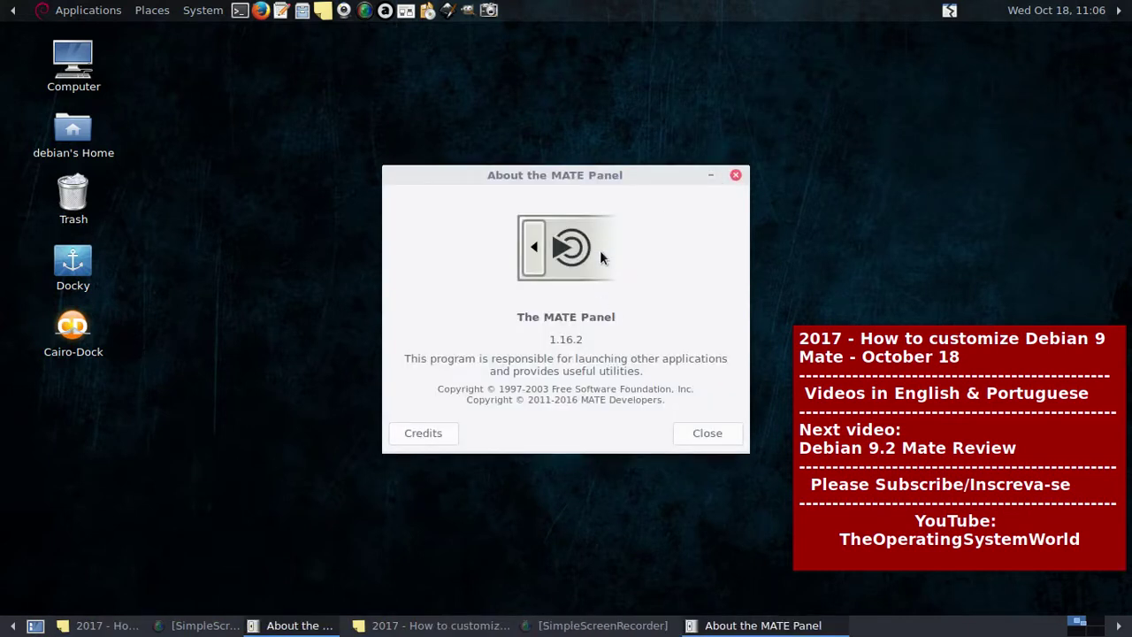
left_click(735, 175)
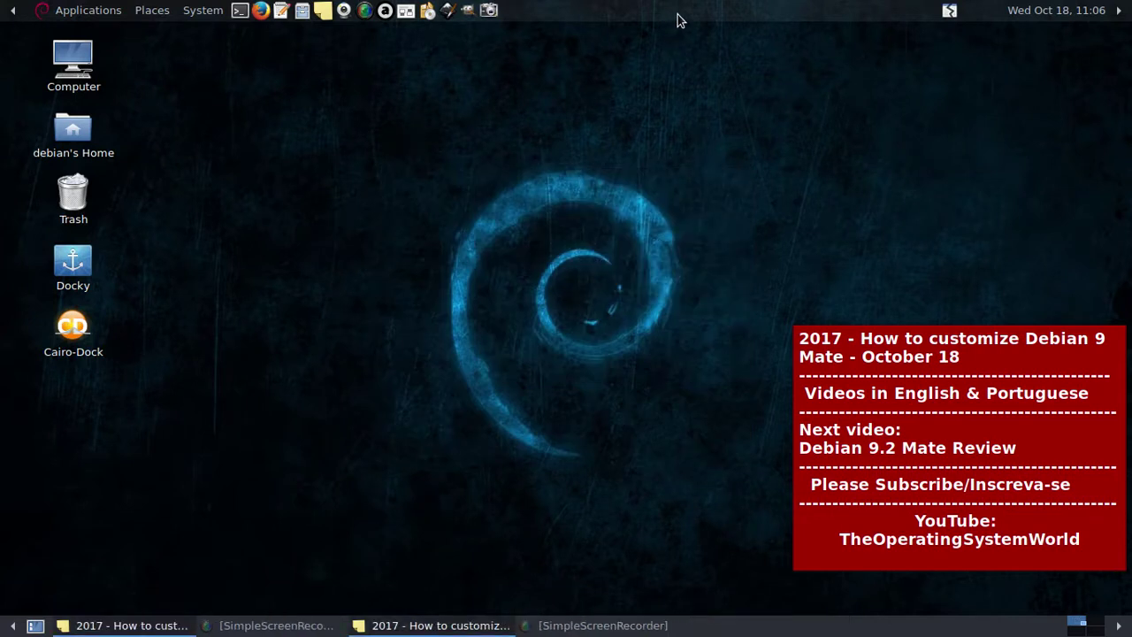
right_click(814, 633)
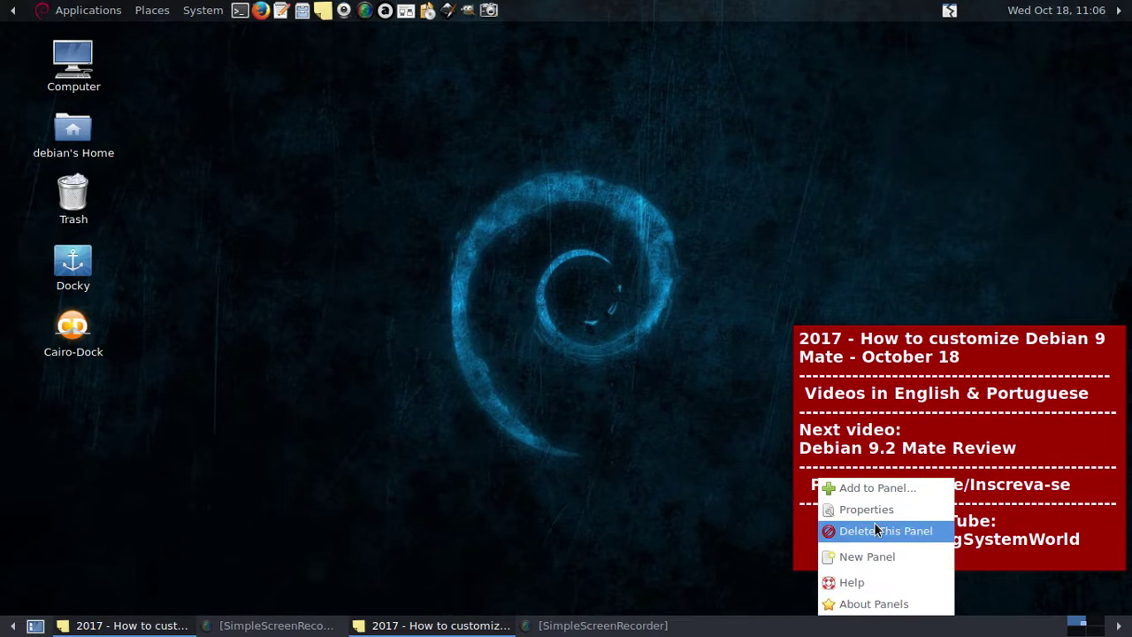
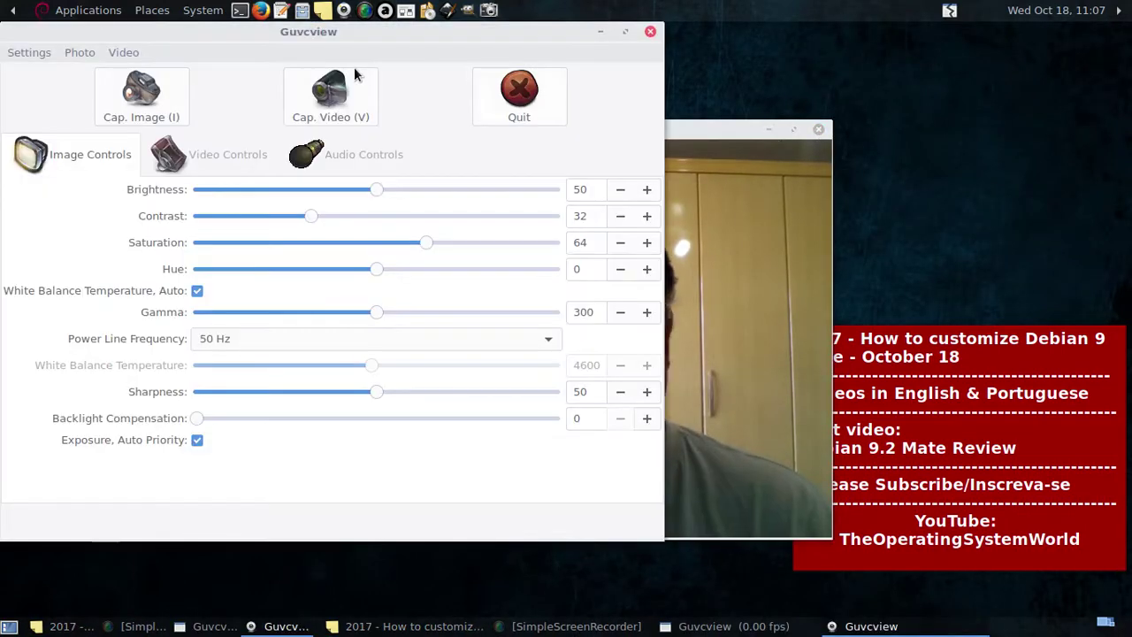
- Minimize the Guvcview controls, shrink the webcam preview window, and move it to the upper-right area of the desktop
left_click(600, 31)
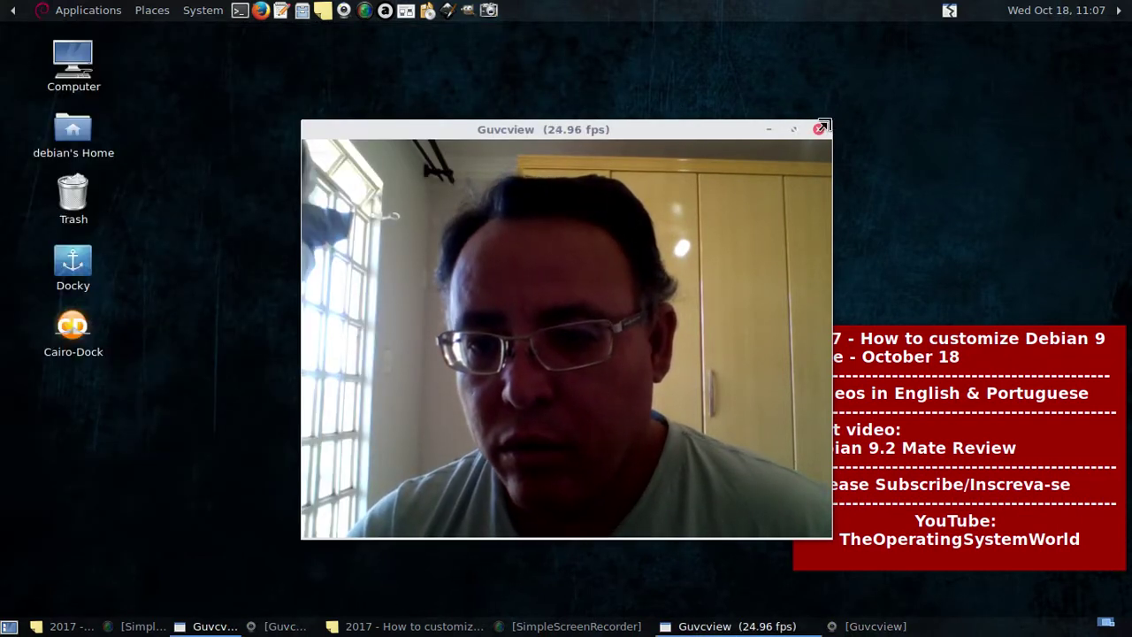
left_click_drag(804, 128, 660, 239)
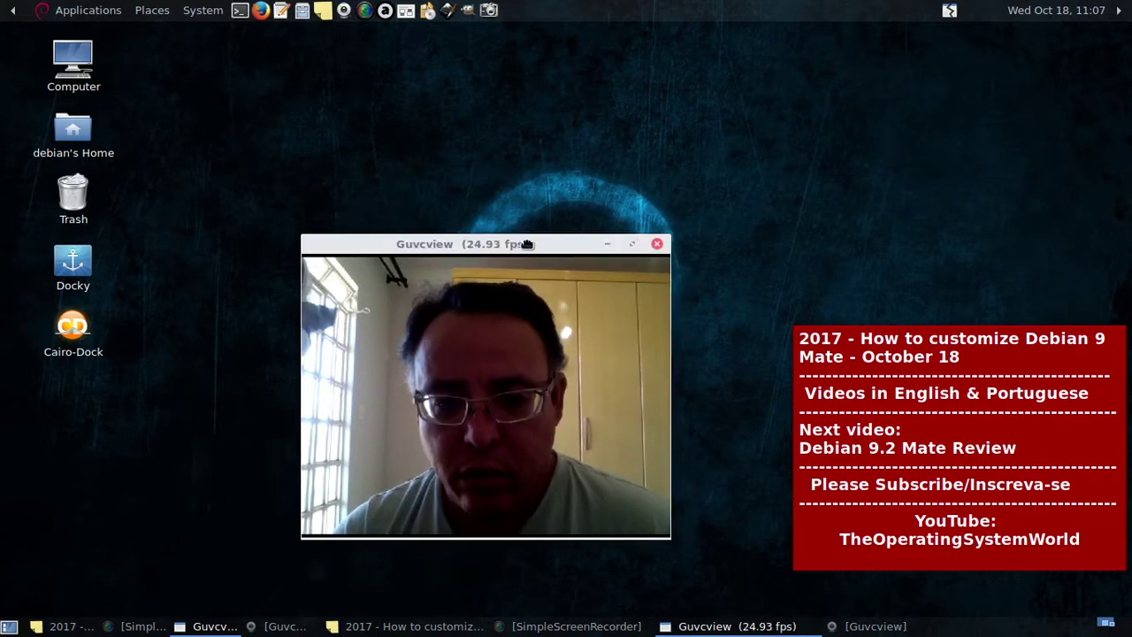
left_click_drag(536, 245, 997, 60)
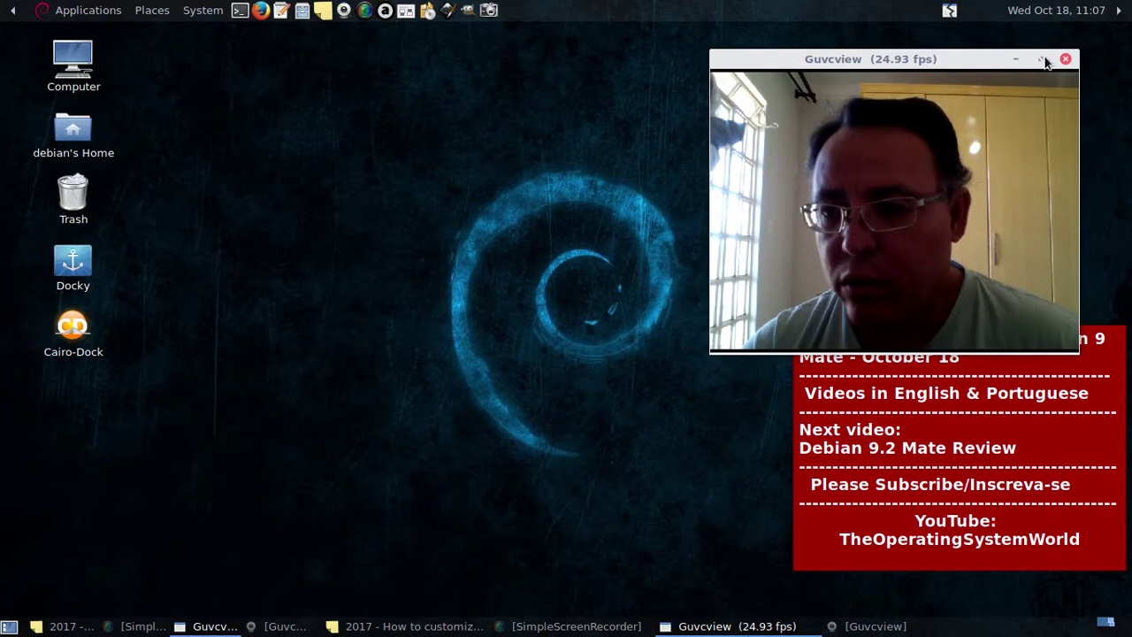
- Shrink the Guvcview webcam preview window further and place it just above the red sticky note on the desktop
left_click_drag(1076, 55, 1018, 91)
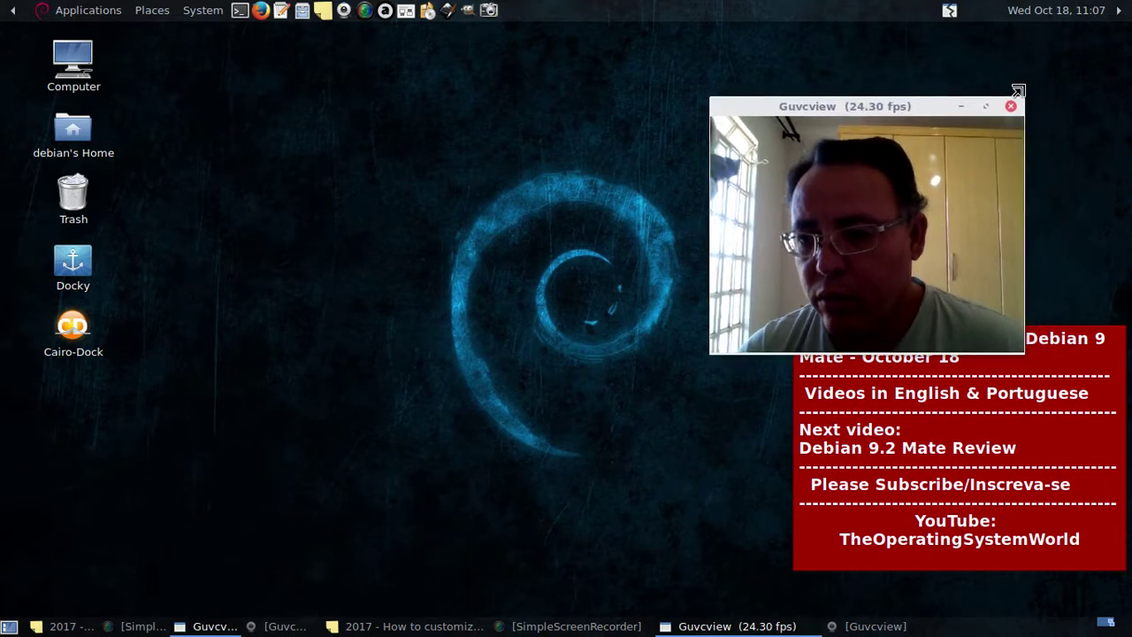
left_click_drag(894, 109, 982, 57)
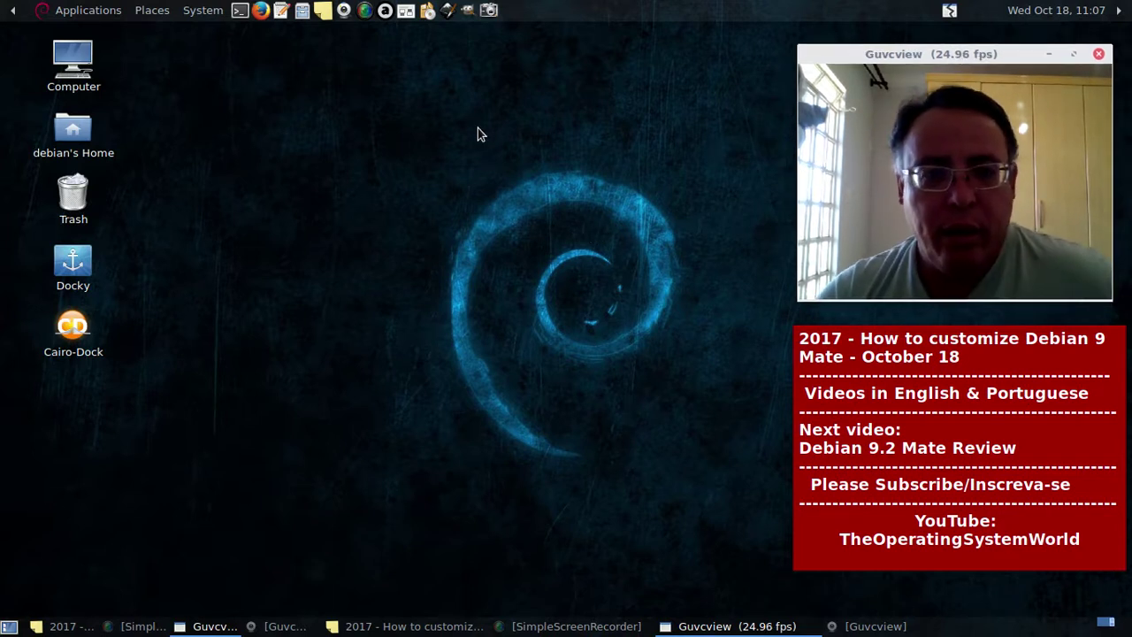
- Capture the whole desktop with a 1-second delay and save the screenshot as 3 in the folder 2017 - How to customize Debian 9 Mate - October 18
left_click(489, 10)
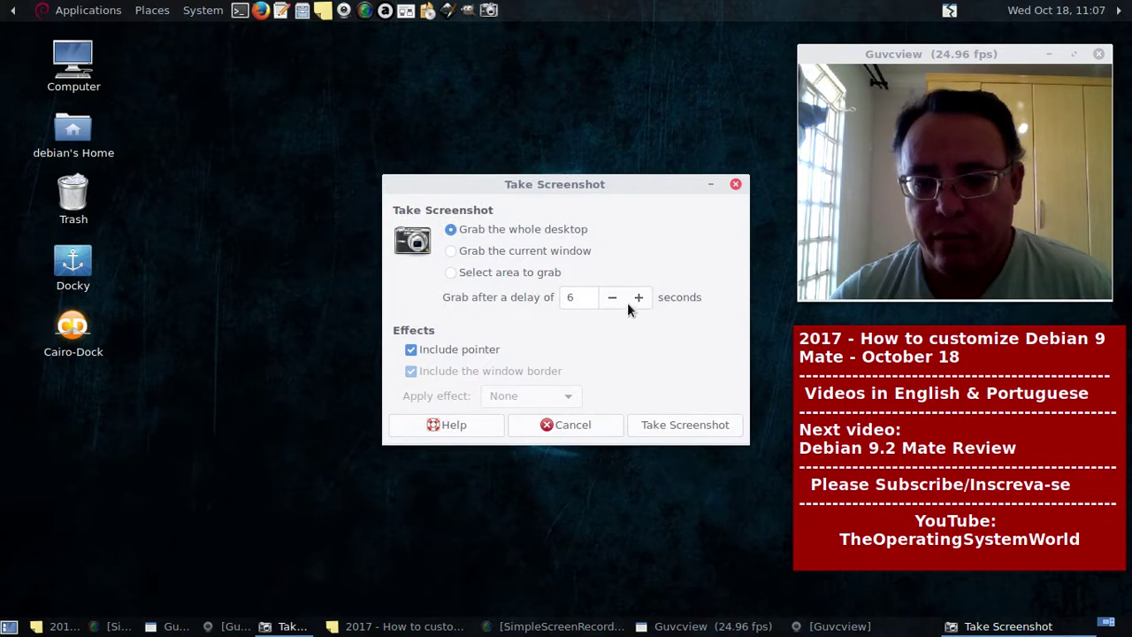
left_click(610, 298)
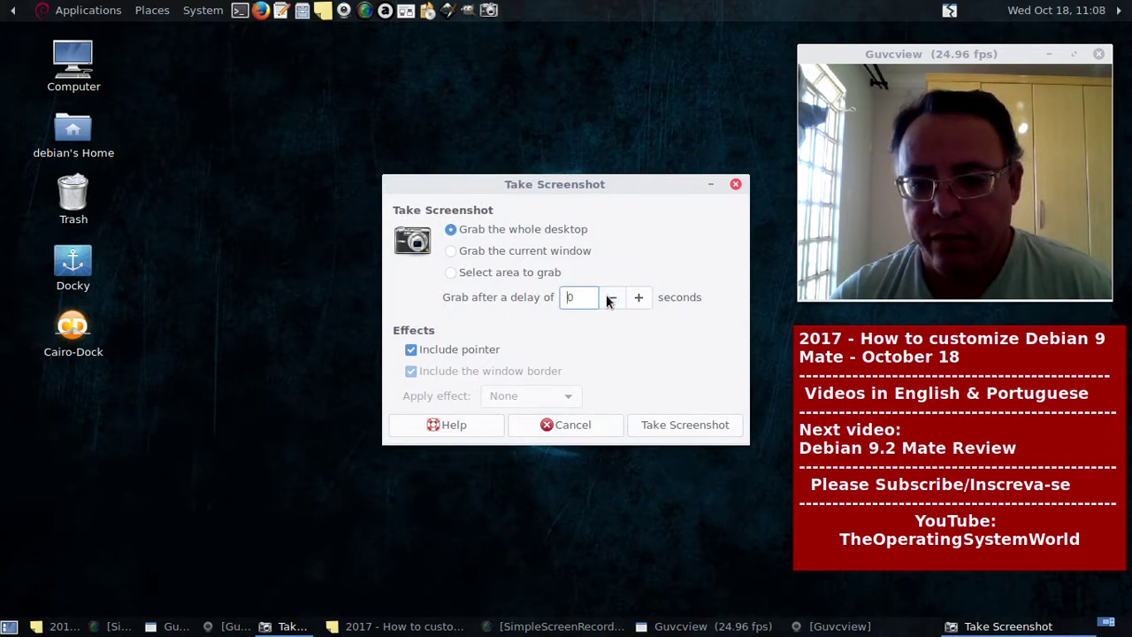
left_click(638, 299)
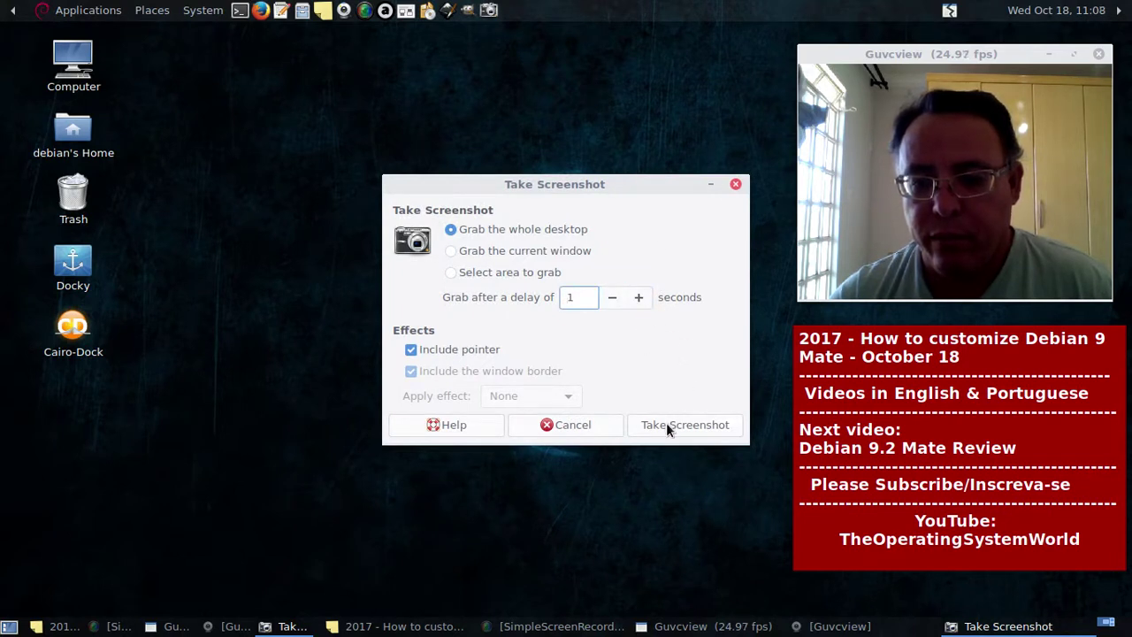
left_click(667, 427)
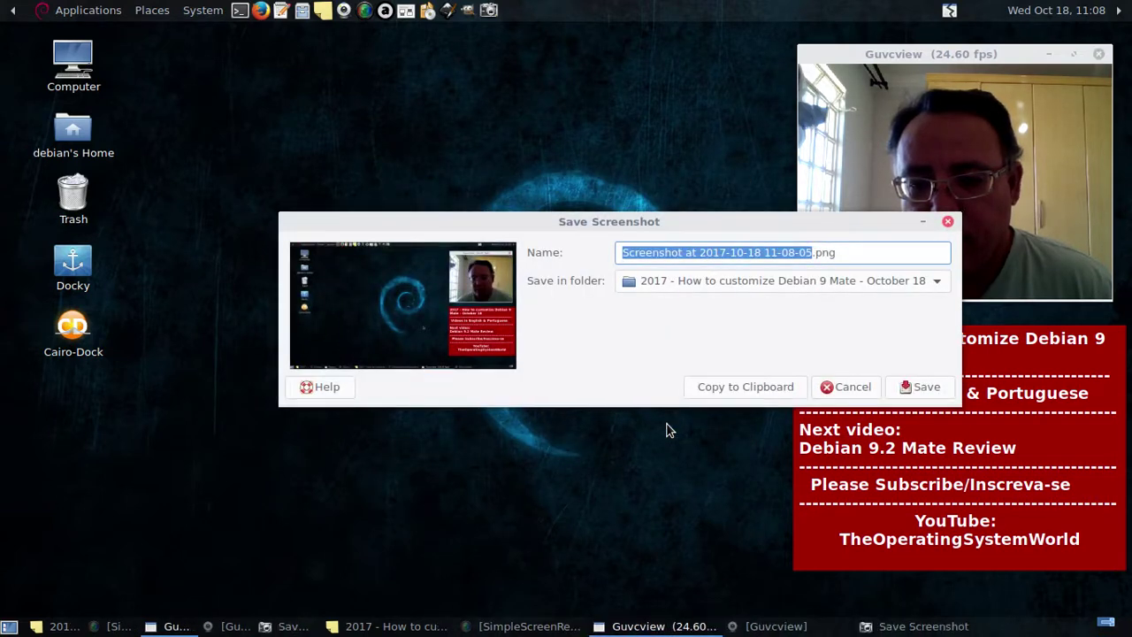
type("3")
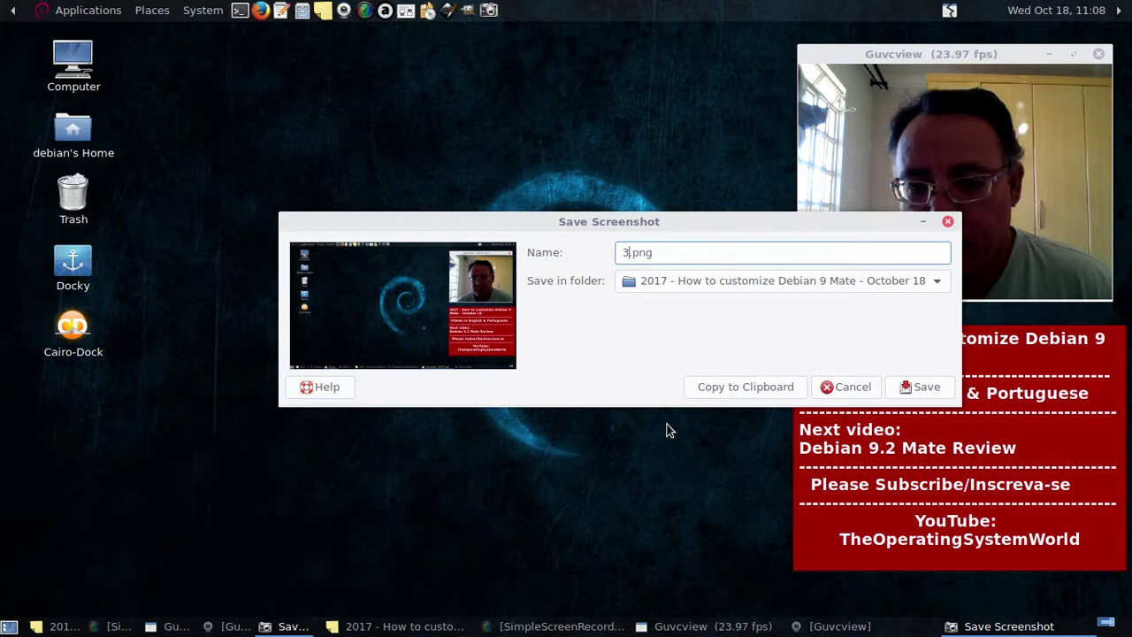
left_click(918, 380)
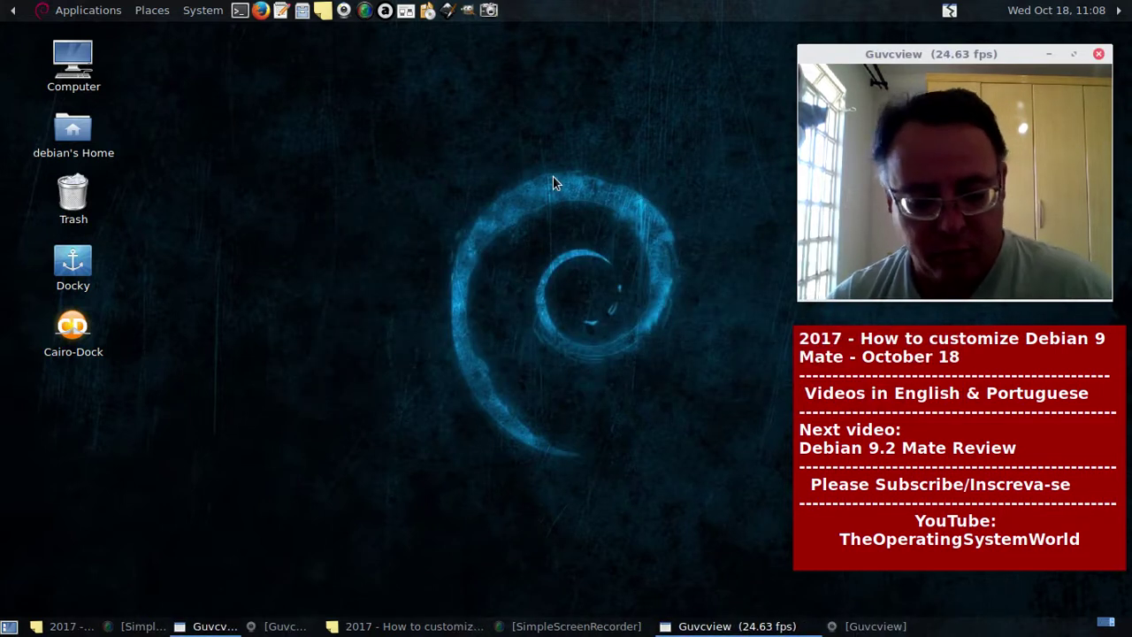
left_click(495, 177)
mouse_move(497, 261)
left_mouse_down()
mouse_move(513, 254)
mouse_move(517, 265)
left_mouse_up()
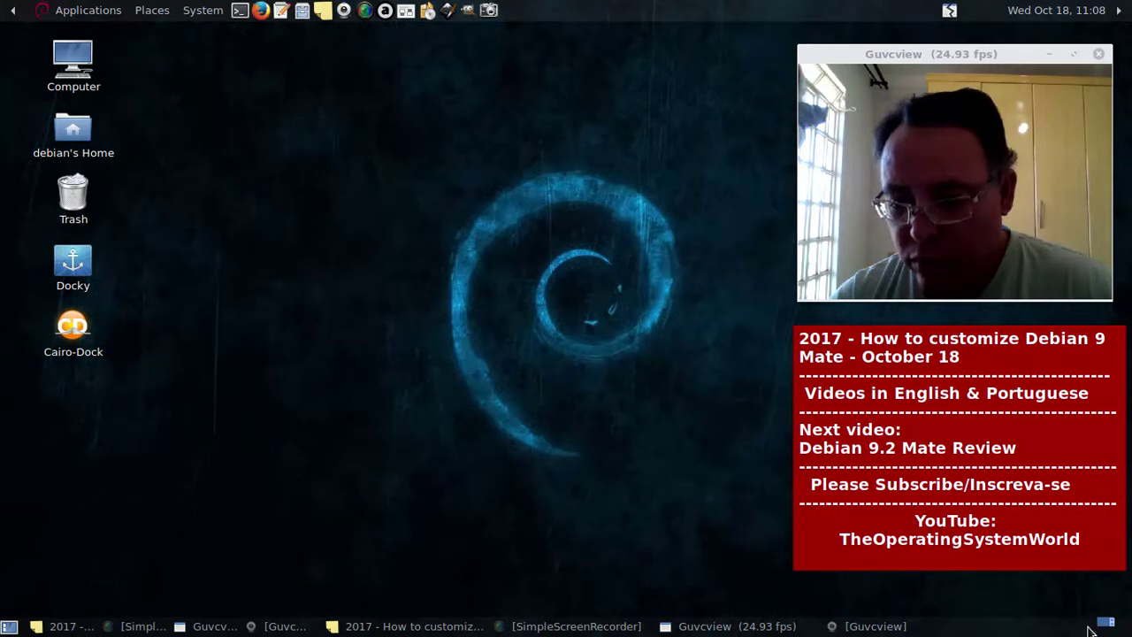
- Bring up the SimpleScreenRecorder window and move it to the upper-left corner of the desktop
left_click(133, 626)
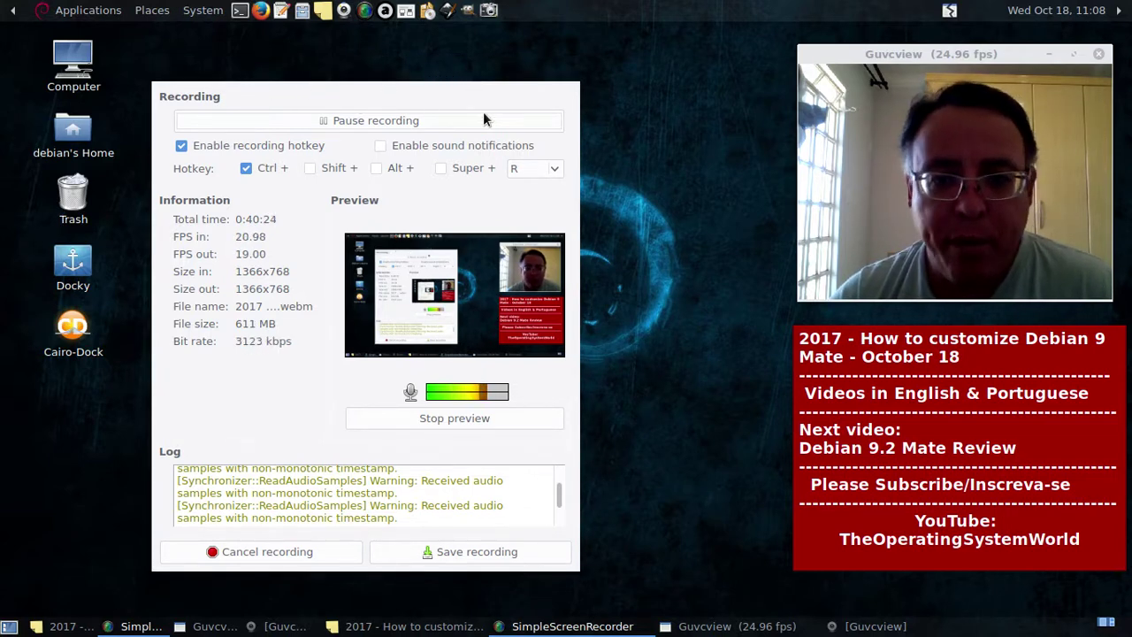
left_click(110, 628)
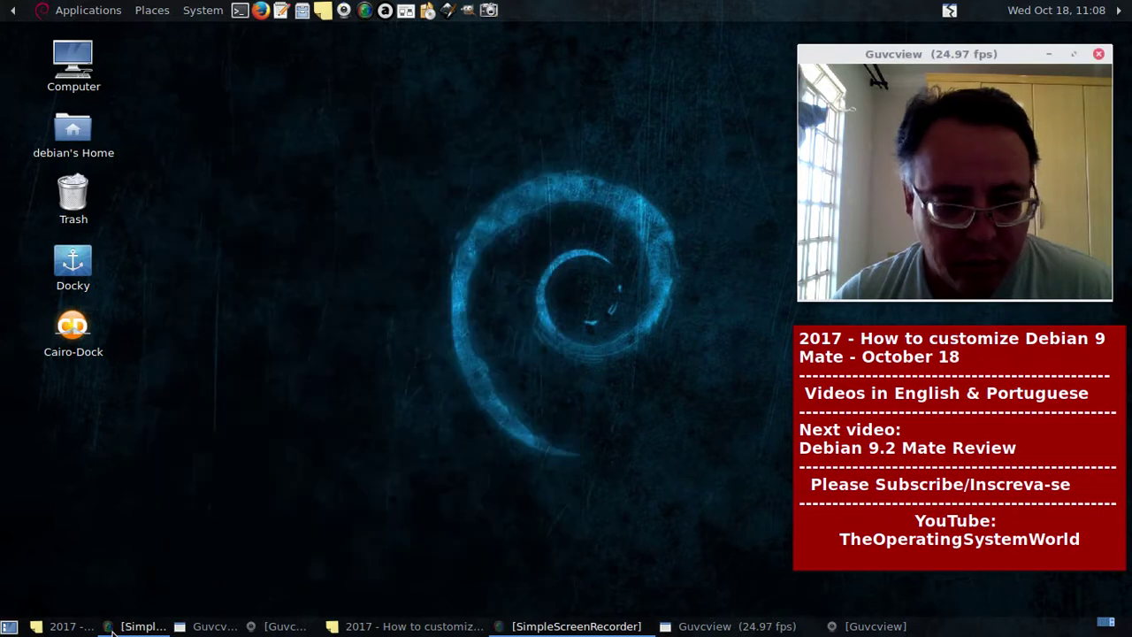
left_click(548, 628)
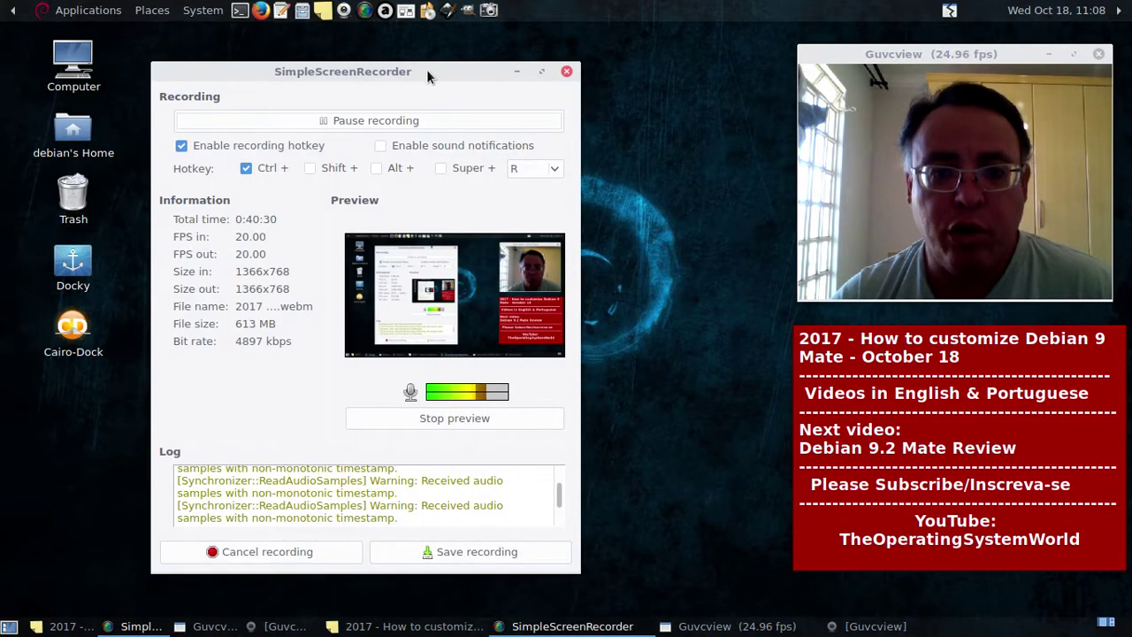
left_click_drag(466, 78, 285, 44)
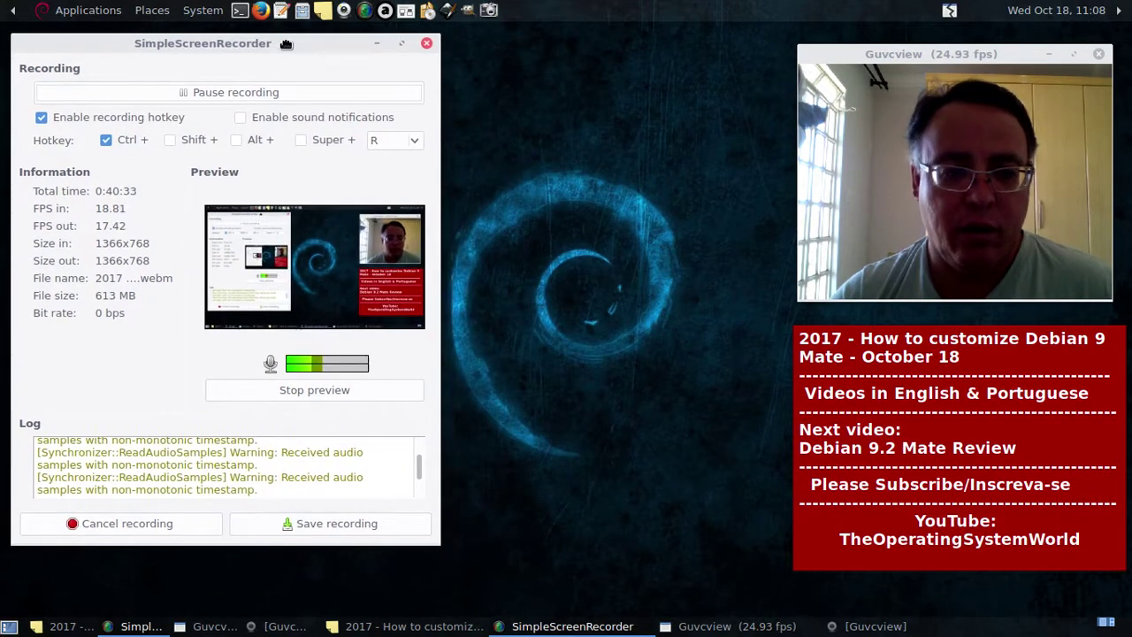
- Capture the whole desktop including the recorder window and save the screenshot as 24 in the same October 18 folder
left_click(489, 10)
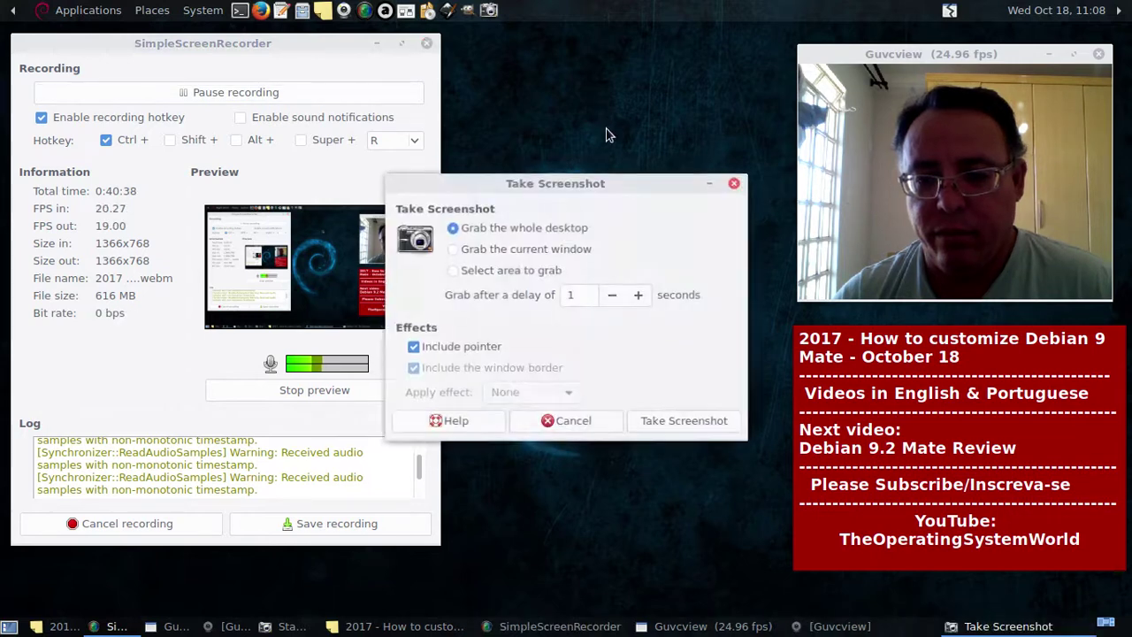
left_click(698, 425)
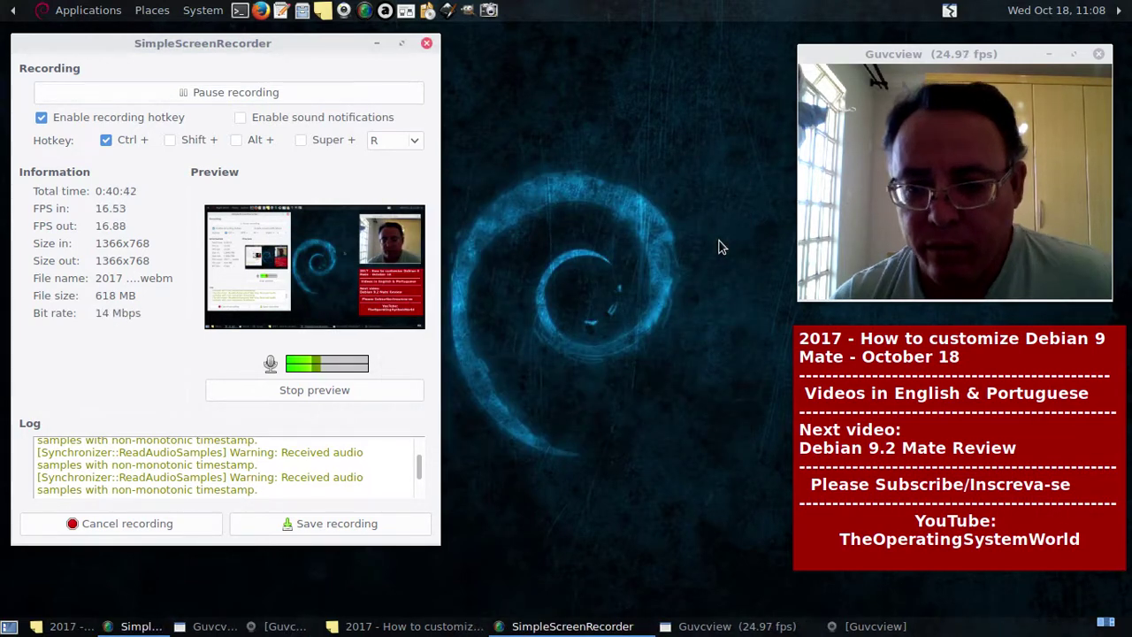
type("24")
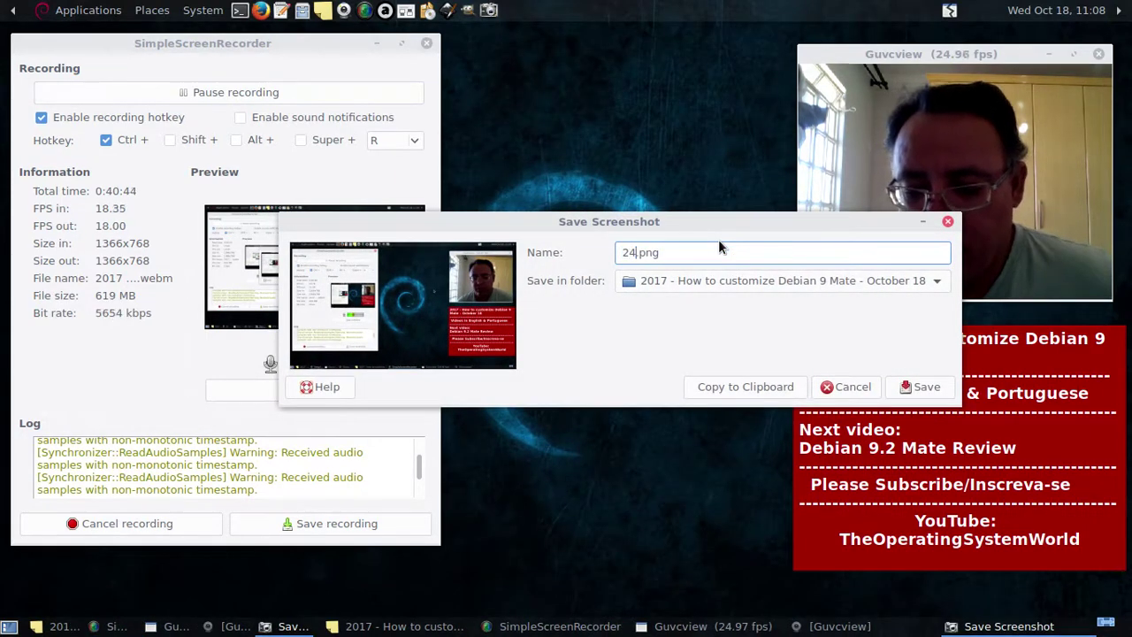
key("Return")
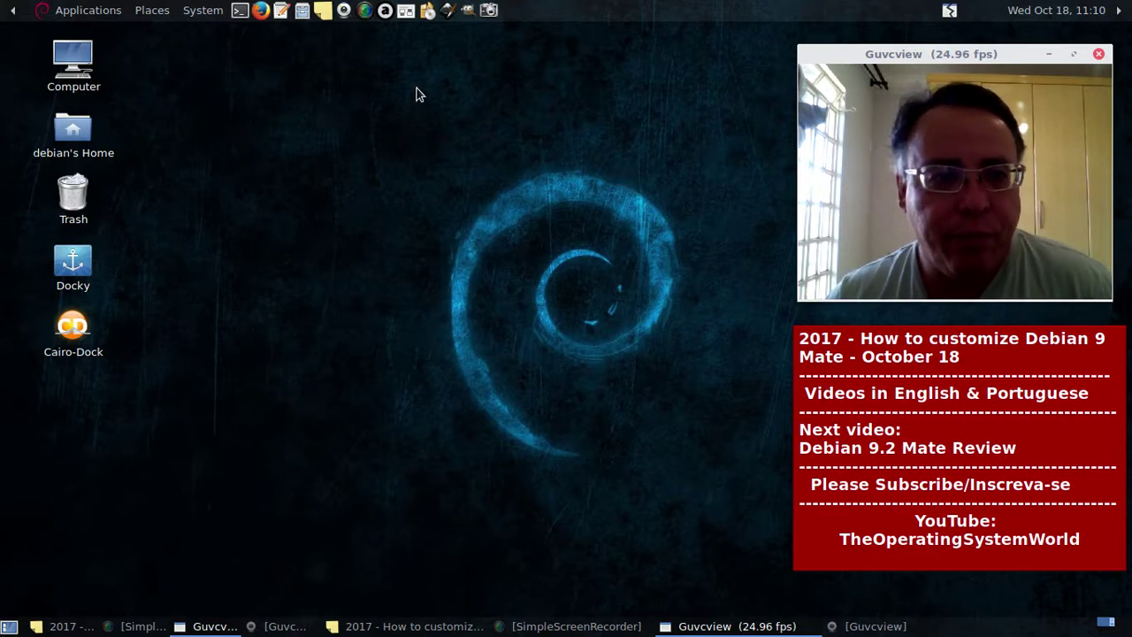
- Restore the minimized SimpleScreenRecorder window and shift it slightly closer to the desktop's left edge
left_click(595, 625)
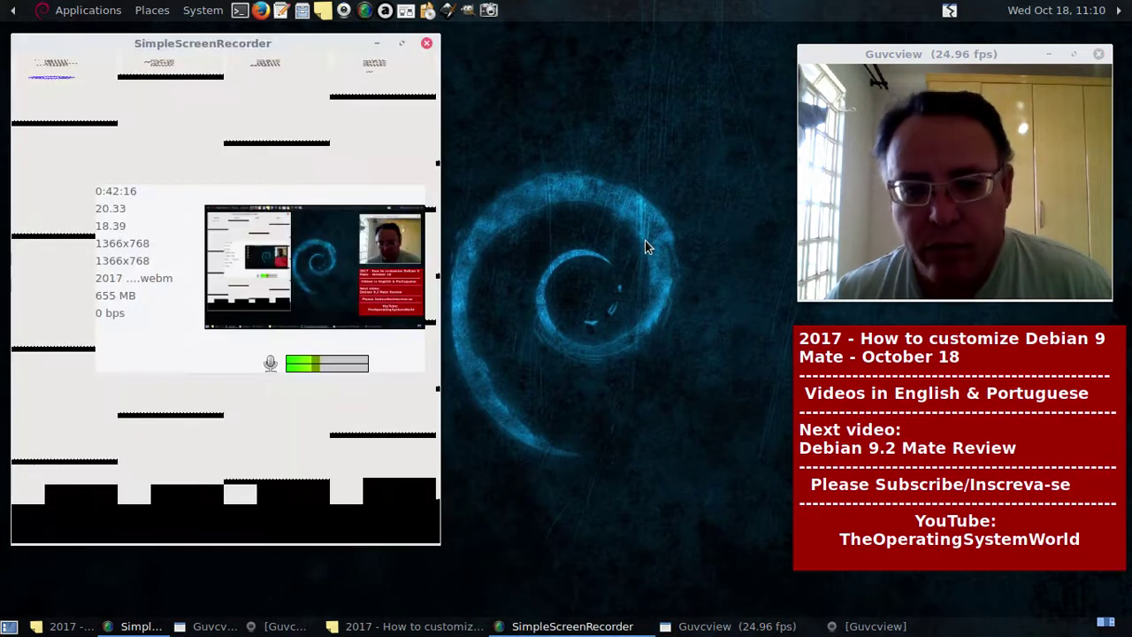
left_click_drag(278, 46, 228, 53)
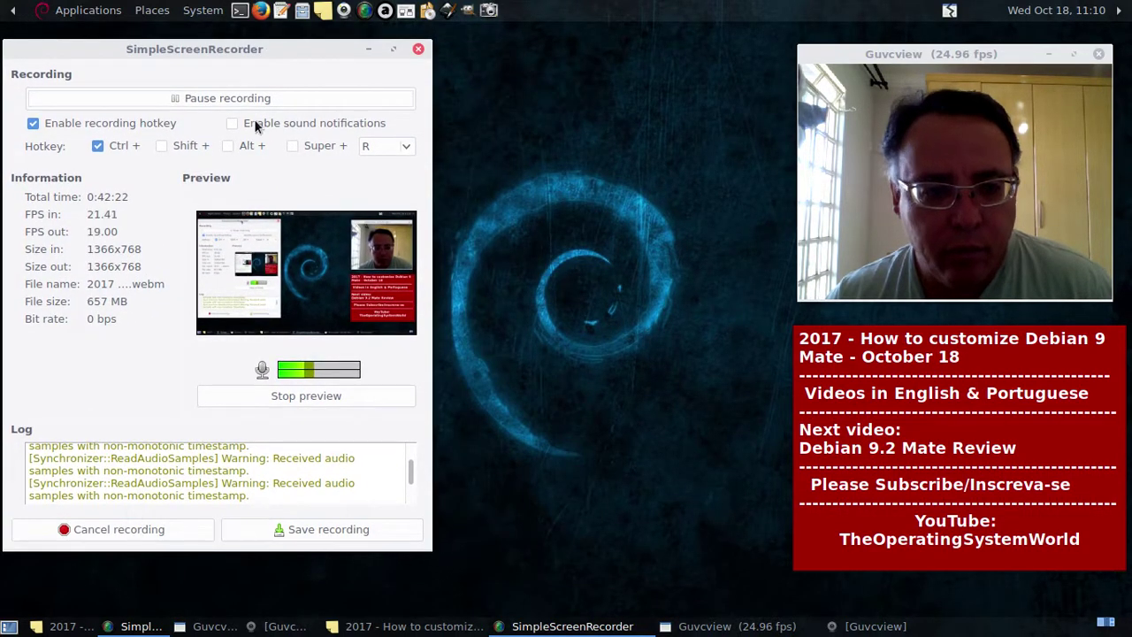